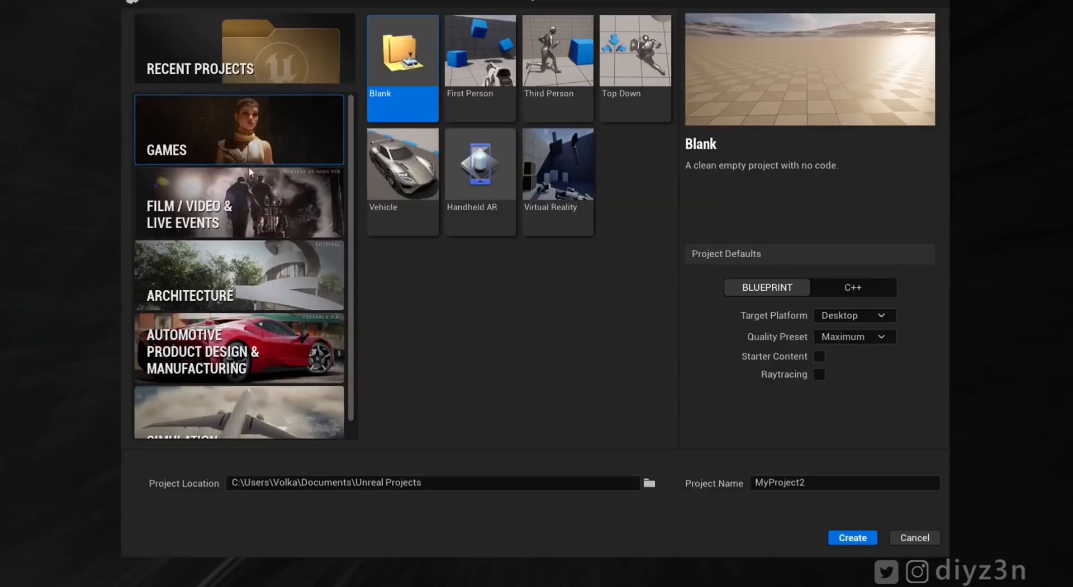
# - Create a blank Film/Video & Live Events project named Meta with raytracing enabled
pyautogui.click(168, 212)
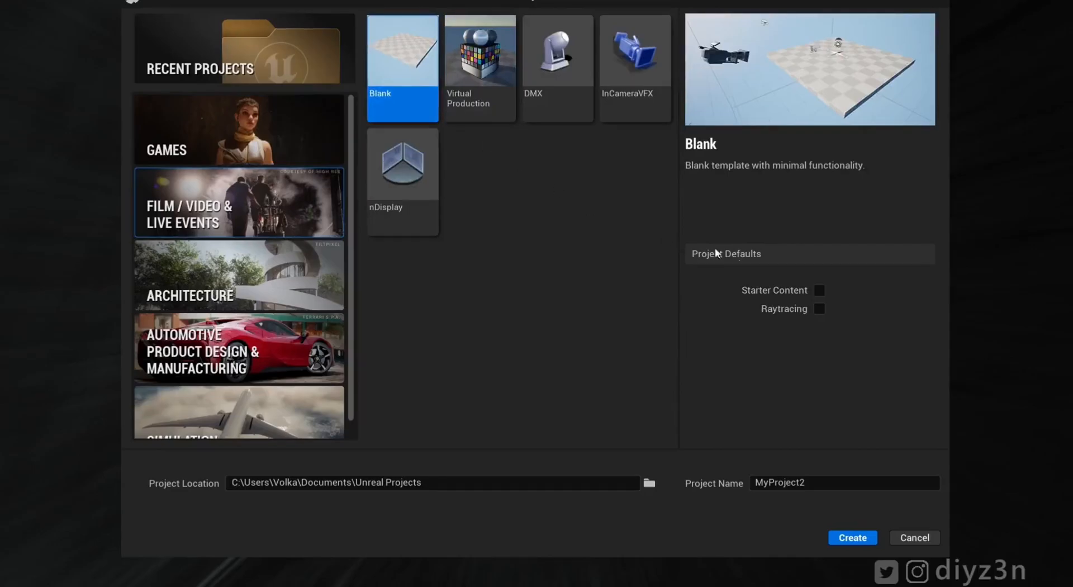
pyautogui.click(820, 308)
pyautogui.click(818, 482)
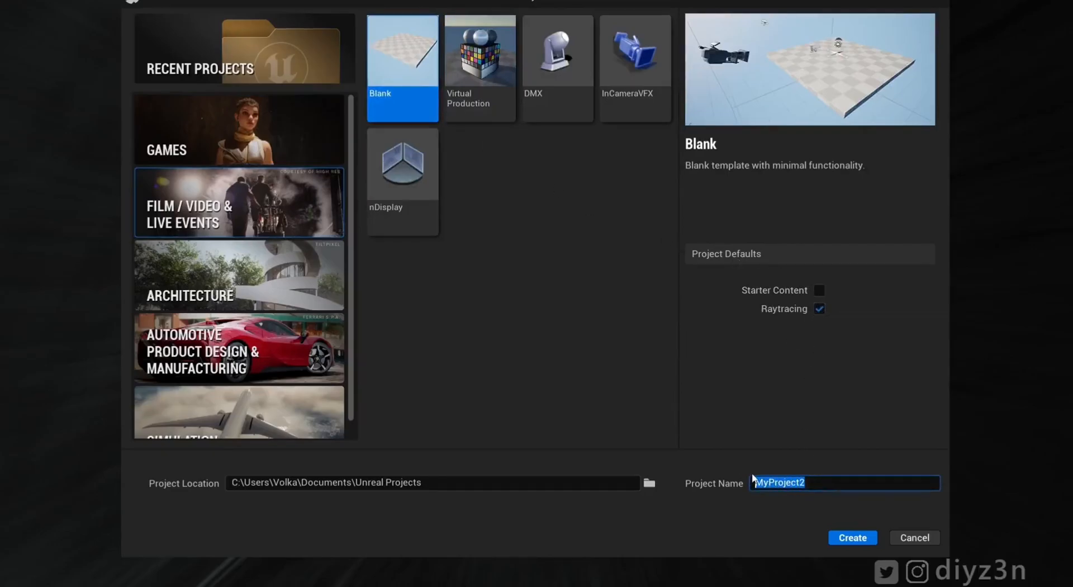
pyautogui.write('Metaa')
pyautogui.click(866, 534)
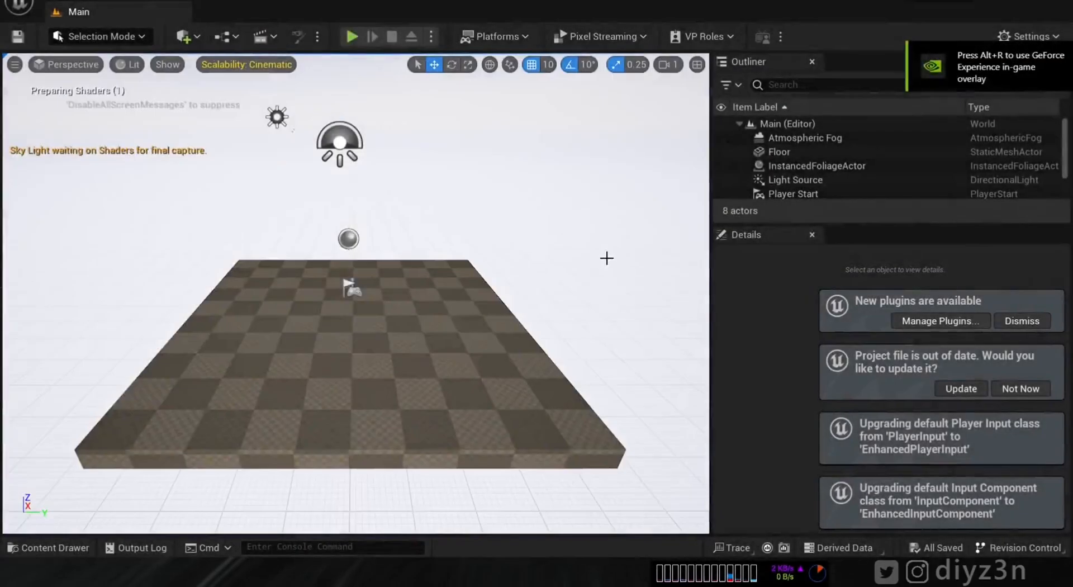
# - Update the out-of-date project file and dismiss the new plugins notice
pyautogui.click(961, 388)
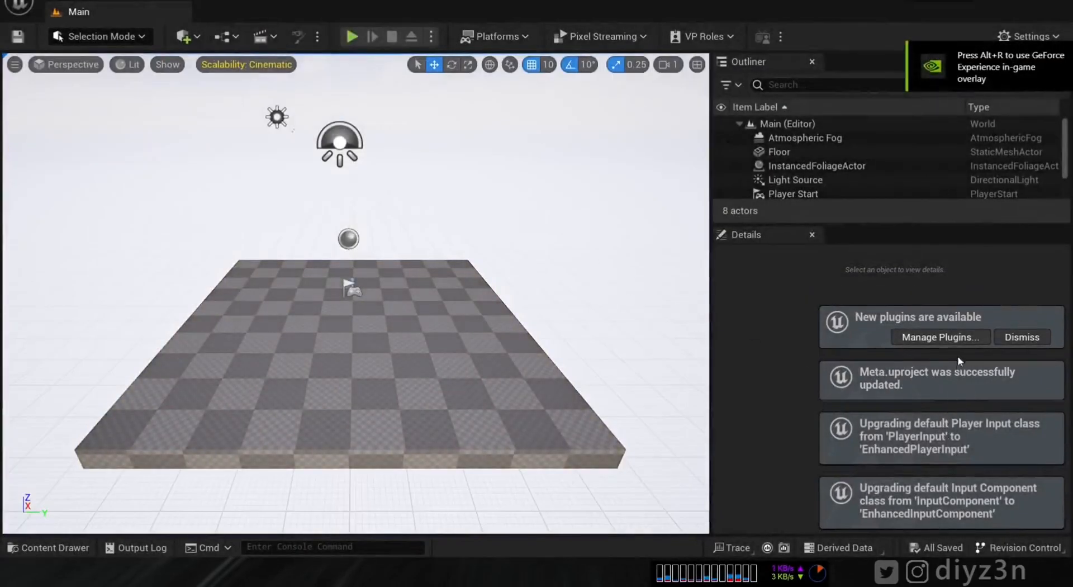
pyautogui.click(1023, 337)
pyautogui.moveTo(369, 217); pyautogui.dragTo(364, 198)
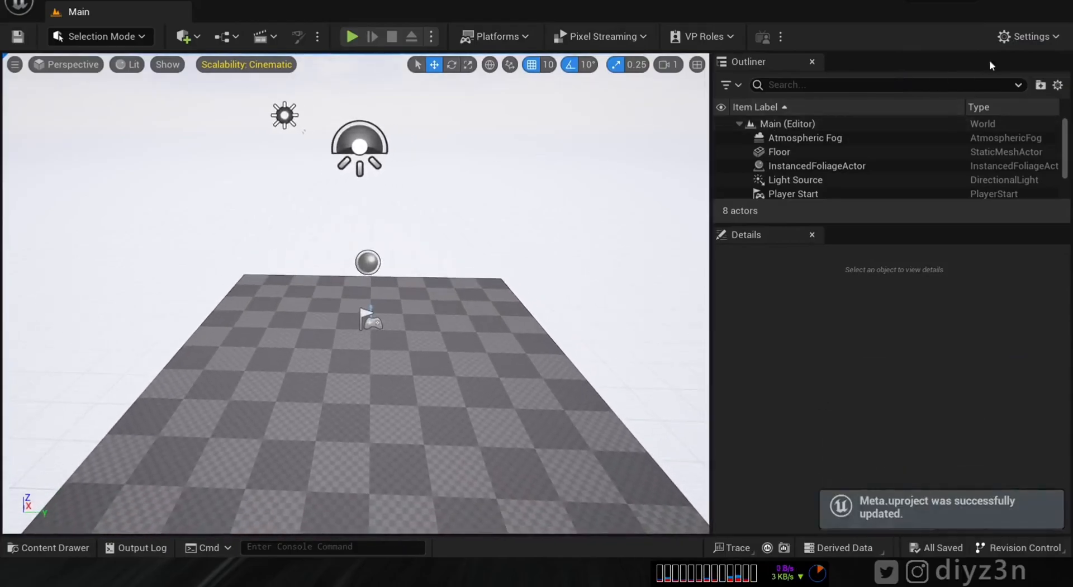
pyautogui.click(1004, 33)
# - Enable the experimental MetaHuman plugin with its missing project settings, then restart the editor
pyautogui.click(889, 108)
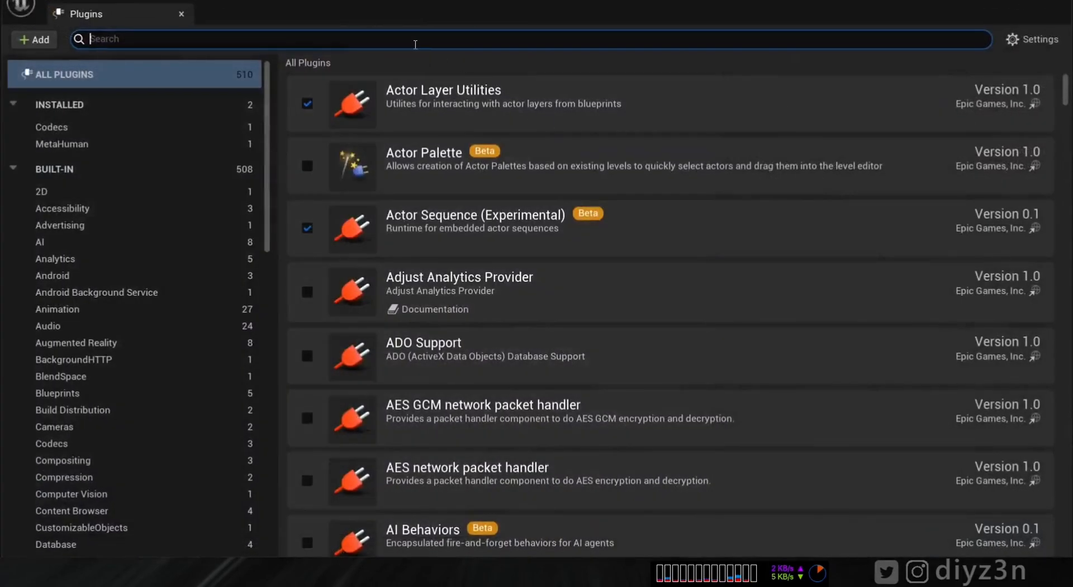
pyautogui.write('meta')
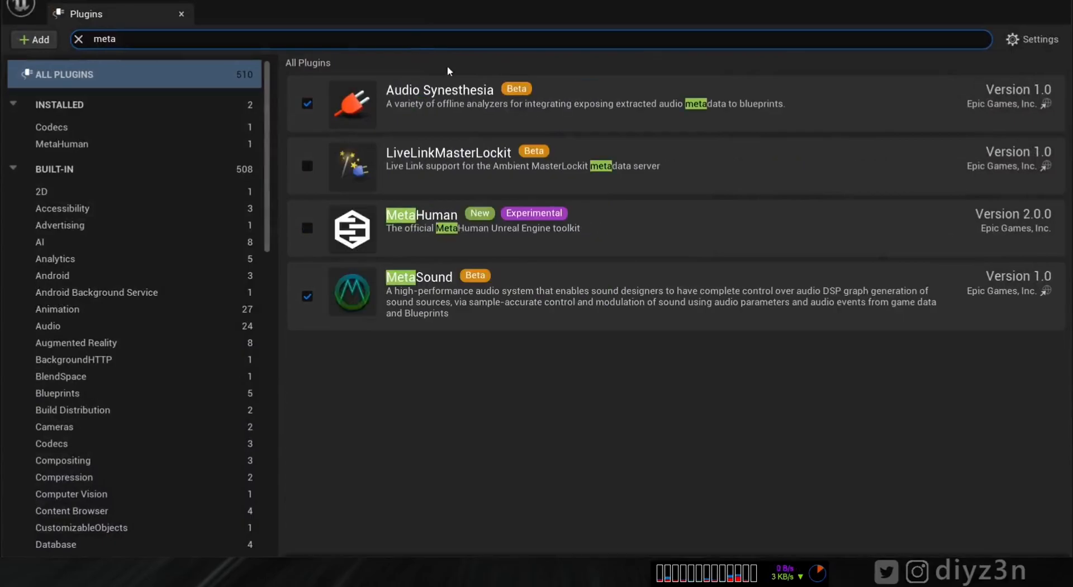
pyautogui.click(307, 227)
pyautogui.click(649, 317)
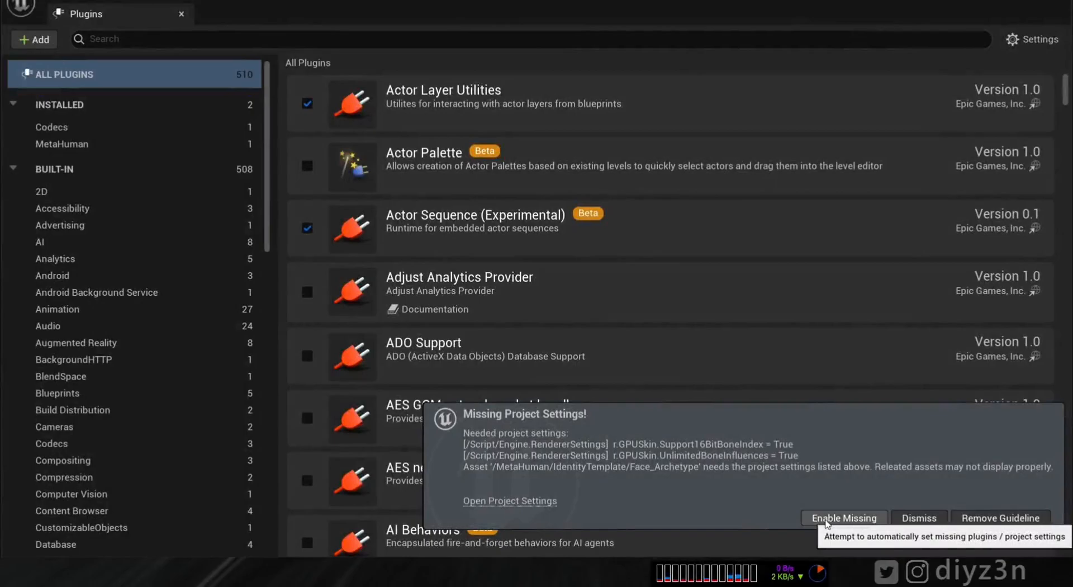
pyautogui.click(844, 520)
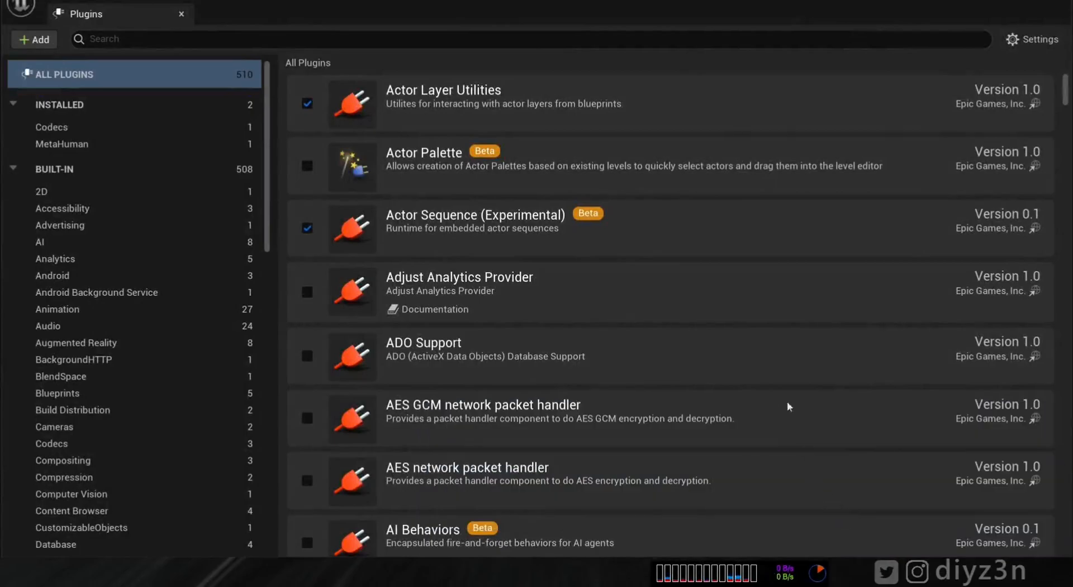
pyautogui.click(1053, 11)
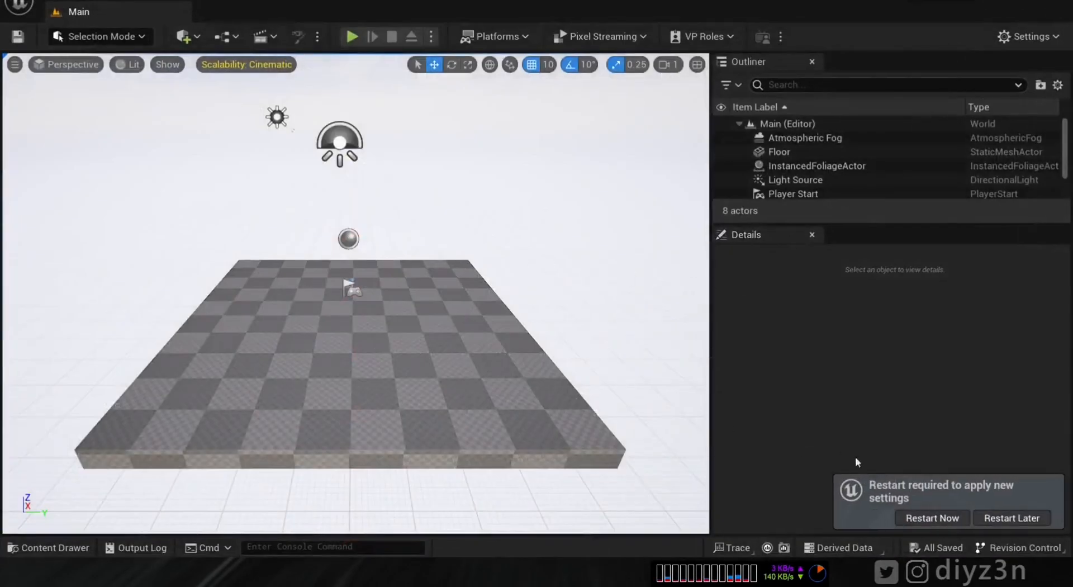
pyautogui.click(932, 517)
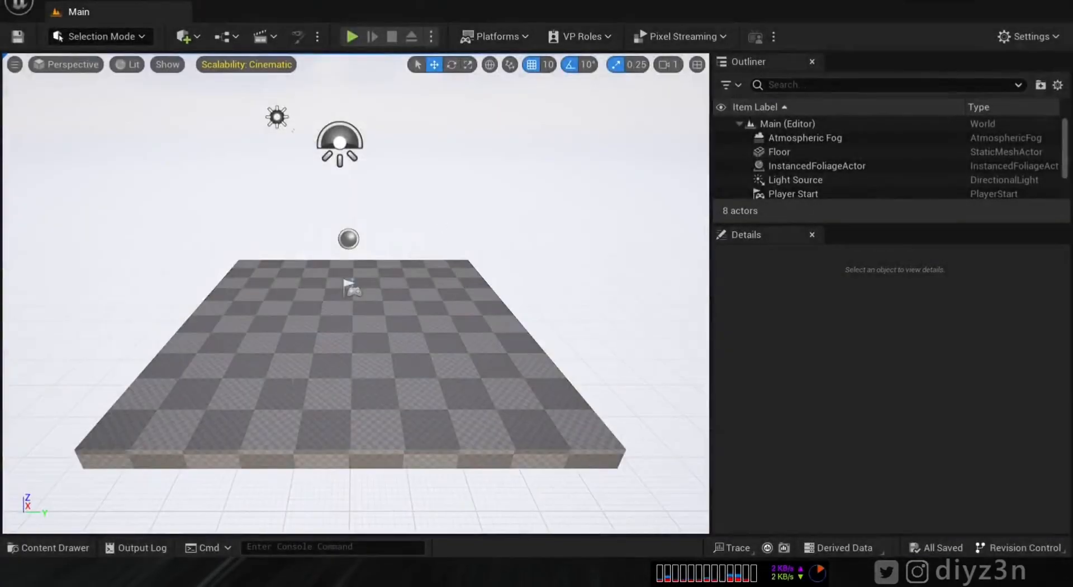
# - Bring up the new-asset menu in the Content Drawer's content folder
pyautogui.moveTo(468, 327); pyautogui.dragTo(467, 306)
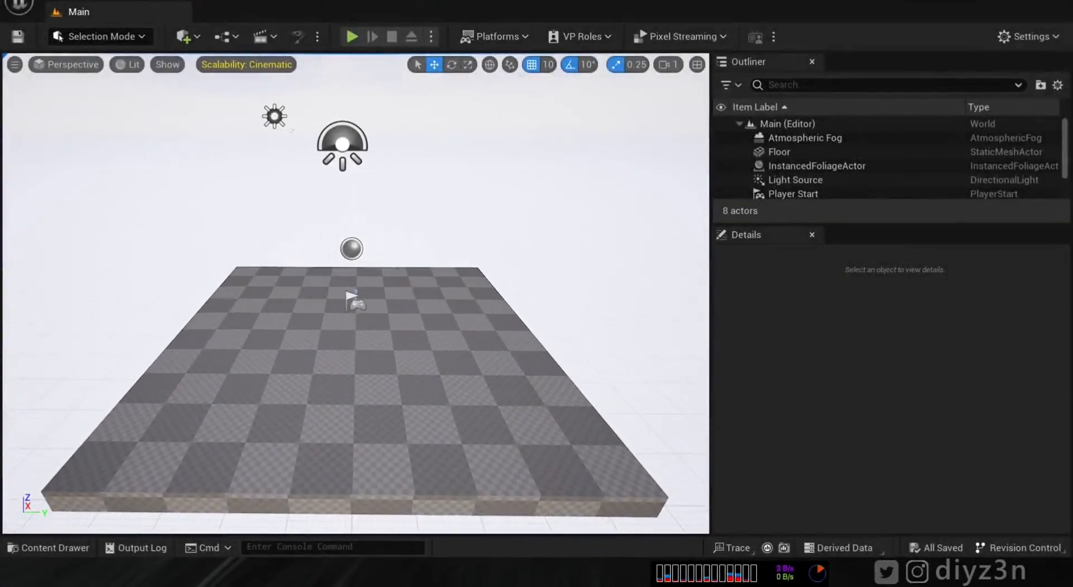
pyautogui.click(47, 547)
pyautogui.rightClick(421, 478)
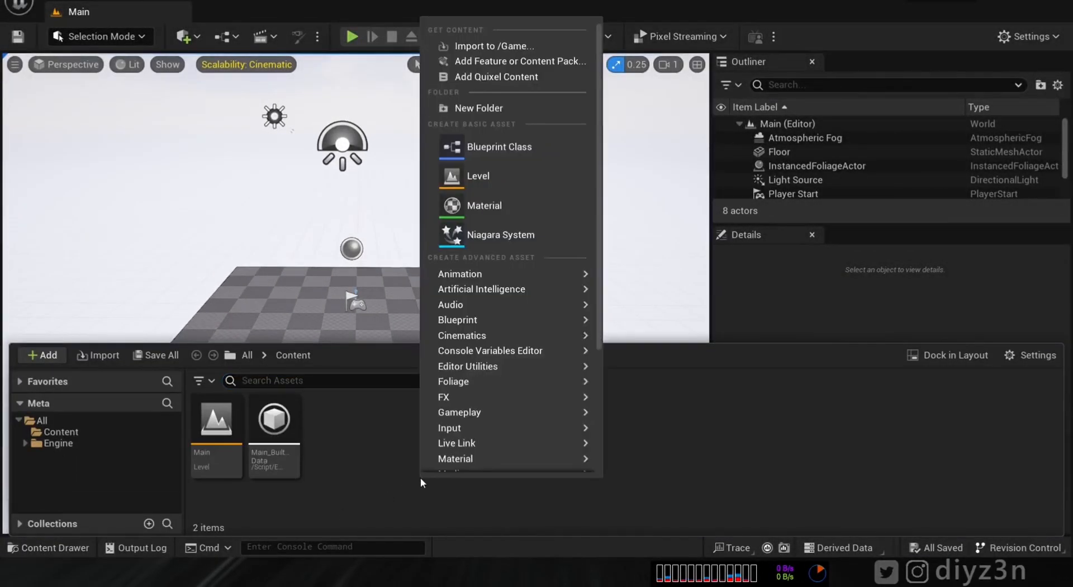
# - Create a MetaHuman Capture Source asset with the default name NewMetaHumanCaptureSource
pyautogui.moveTo(599, 320)
pyautogui.scroll(-5, 592, 400)
pyautogui.moveTo(559, 313)
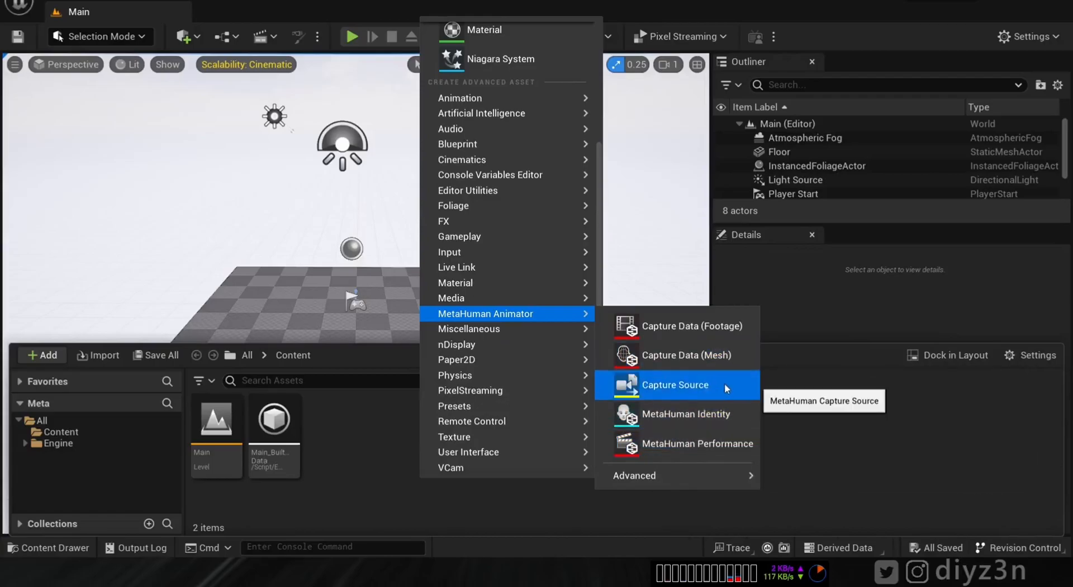
pyautogui.click(676, 384)
pyautogui.press('Return')
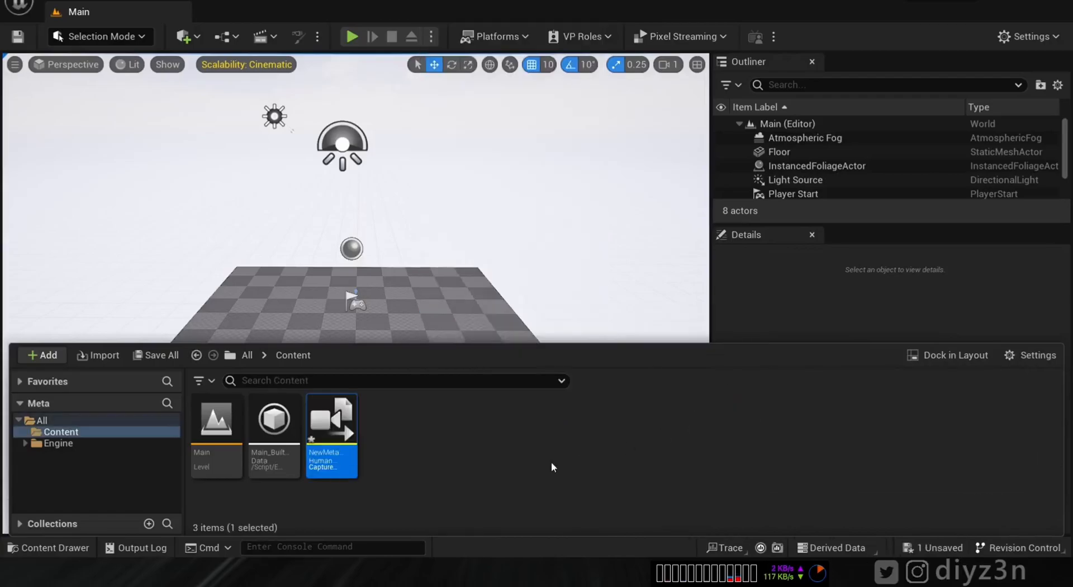
# - Set the capture source's Capture Source Type to LiveLinkFace Connection
pyautogui.doubleClick(322, 427)
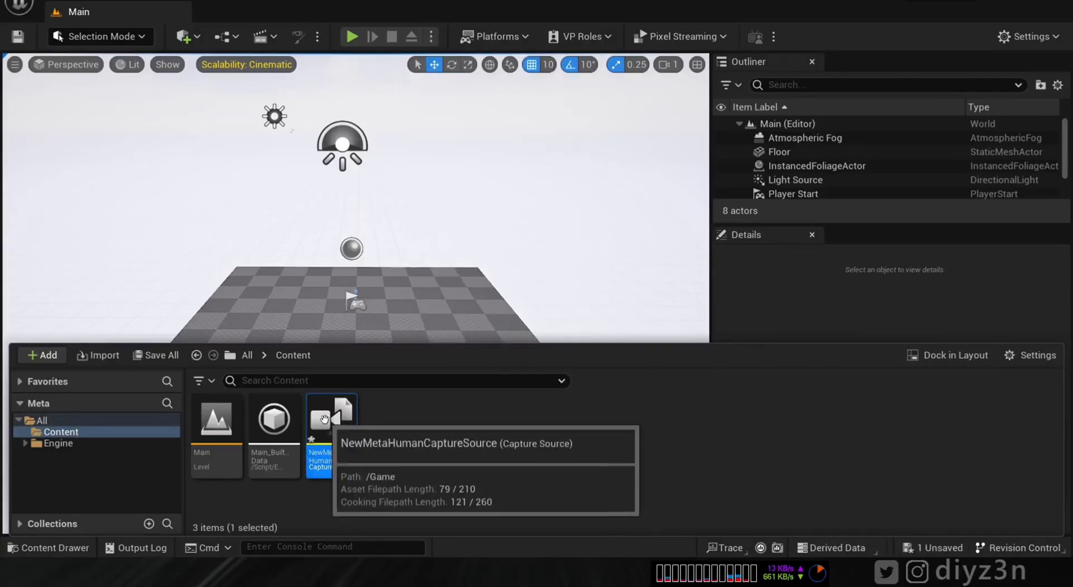
pyautogui.moveTo(780, 68); pyautogui.dragTo(516, 128)
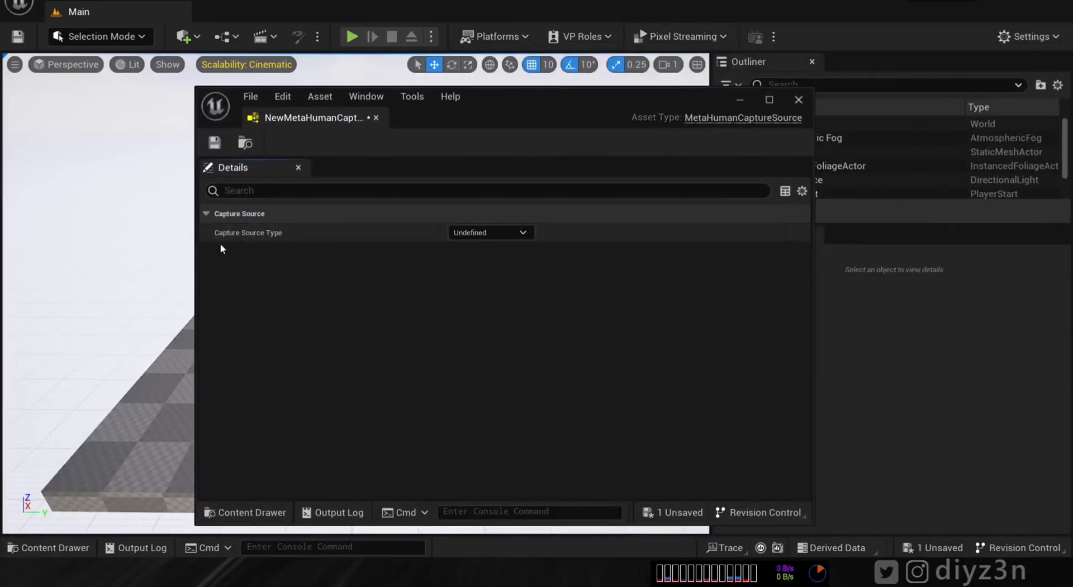
pyautogui.click(498, 234)
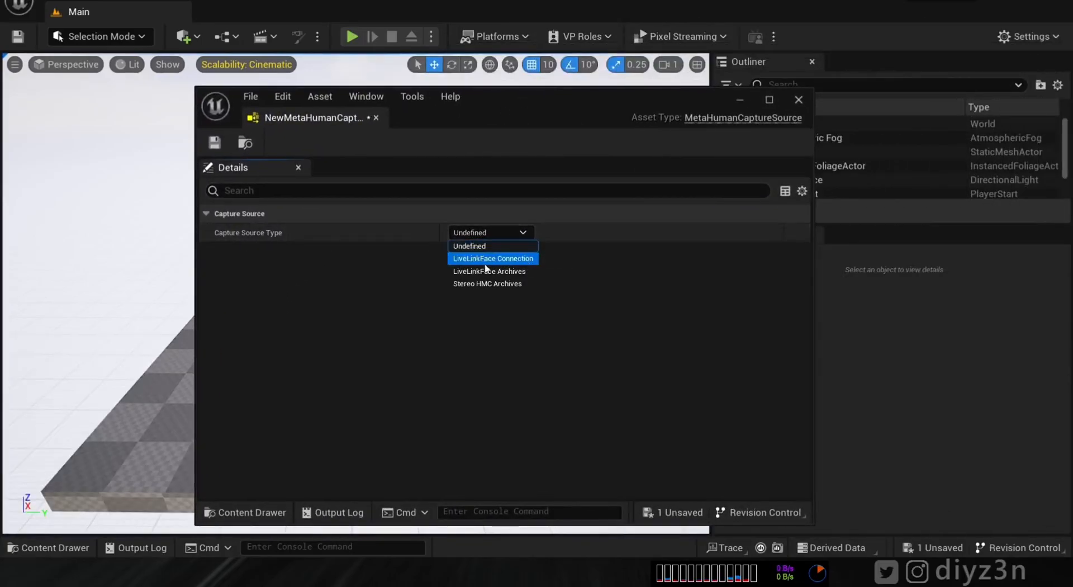
pyautogui.click(519, 263)
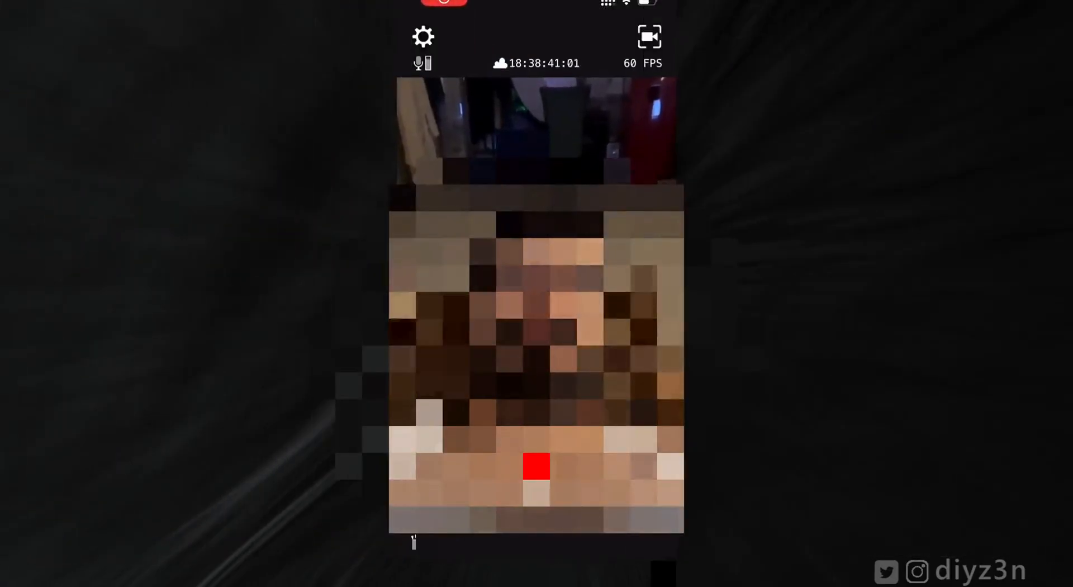
# - Read the phone's IP from Live Link Face's OSC Server page and enter 192.168.1.223 as Device Address
pyautogui.click(423, 36)
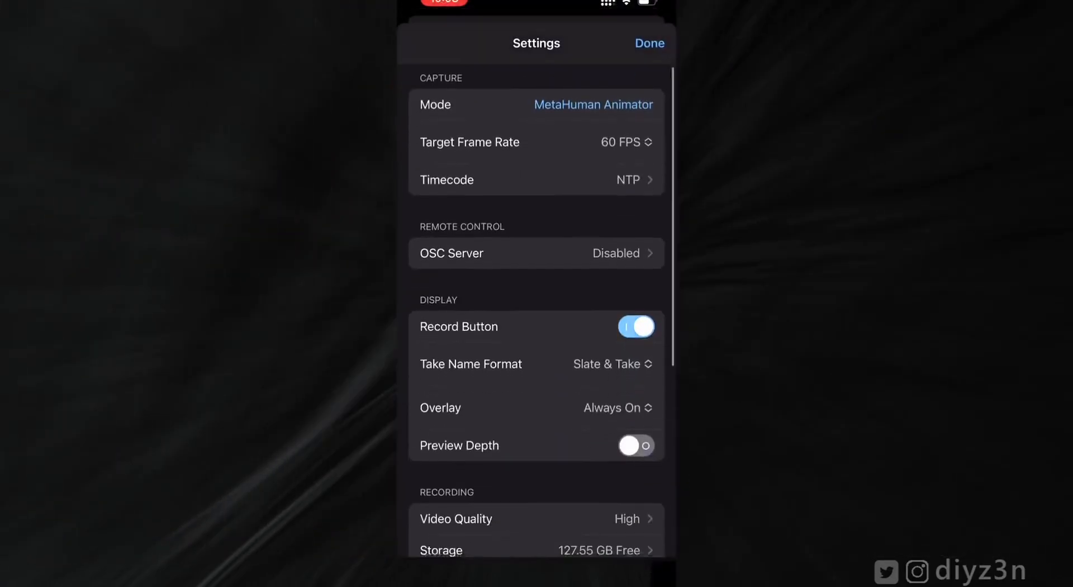
pyautogui.scroll(-5, 537, 280)
pyautogui.scroll(4, 536, 279)
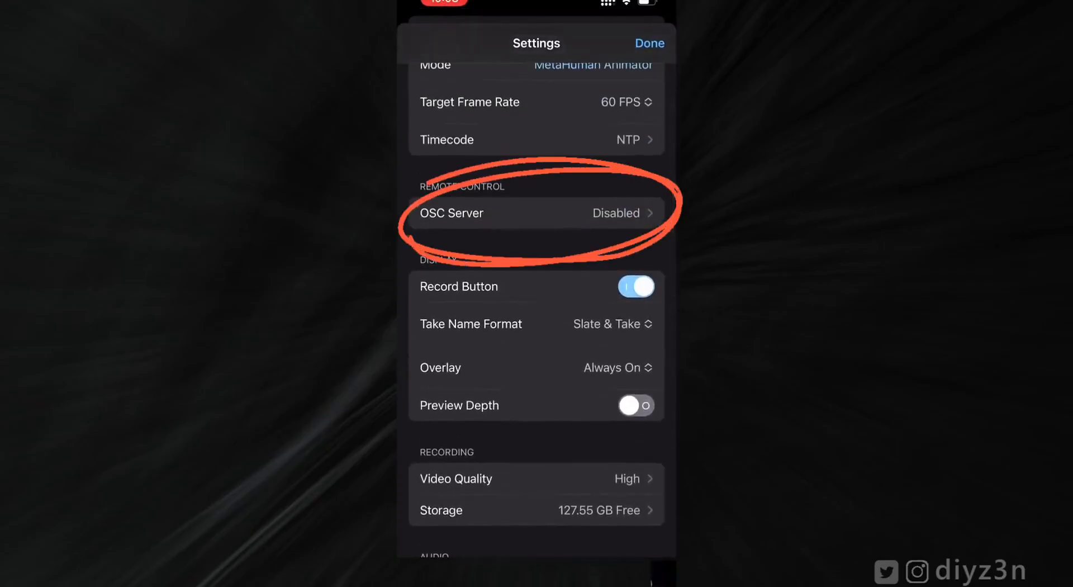
pyautogui.click(503, 211)
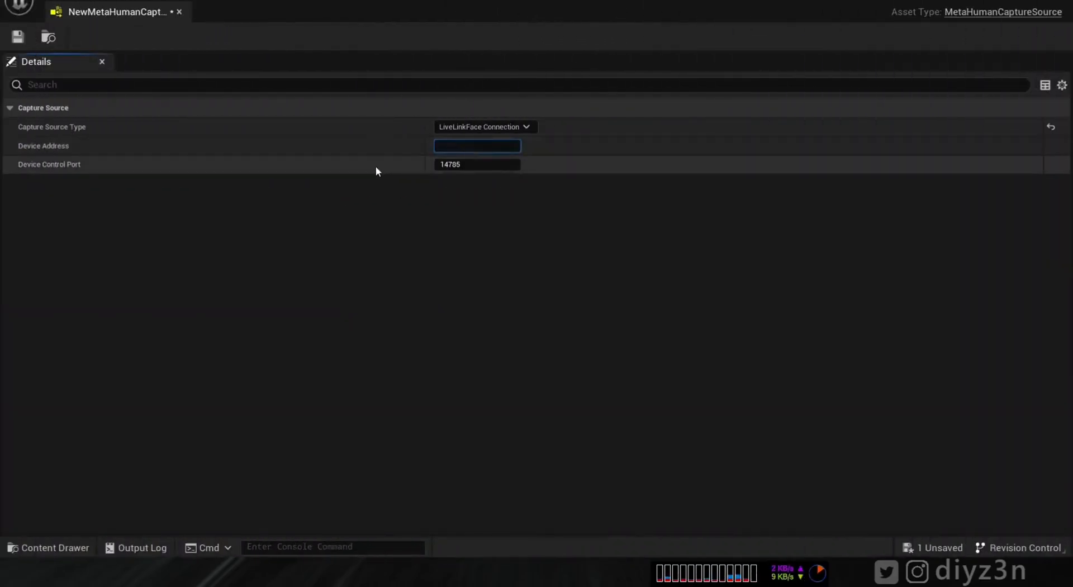
pyautogui.write('192.168.1.223')
# - Save the capture source and import take MySlate_34 through the Capture Manager queue
pyautogui.click(17, 37)
pyautogui.click(179, 11)
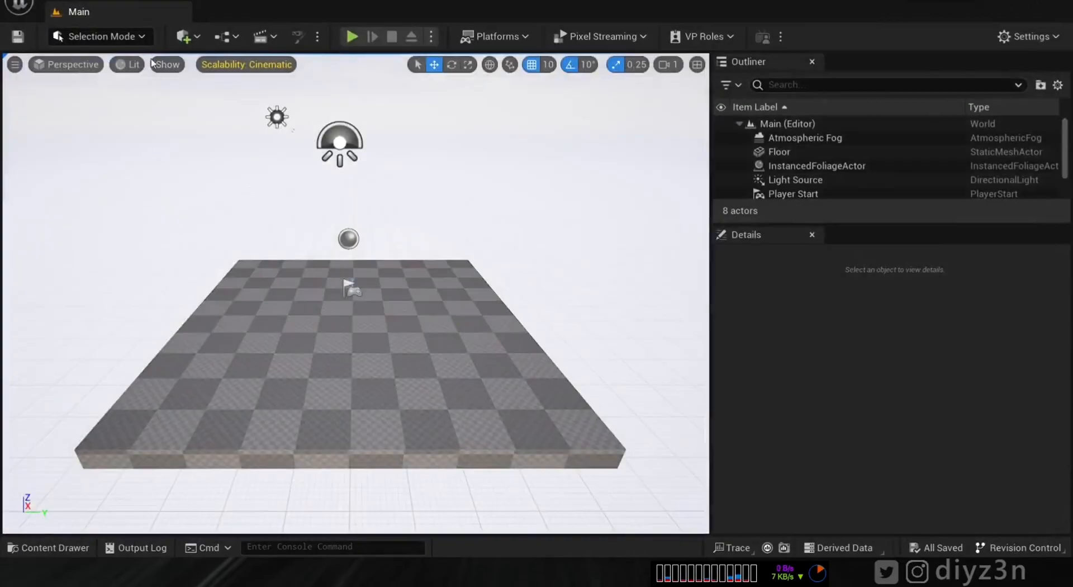
pyautogui.click(178, 4)
pyautogui.click(218, 136)
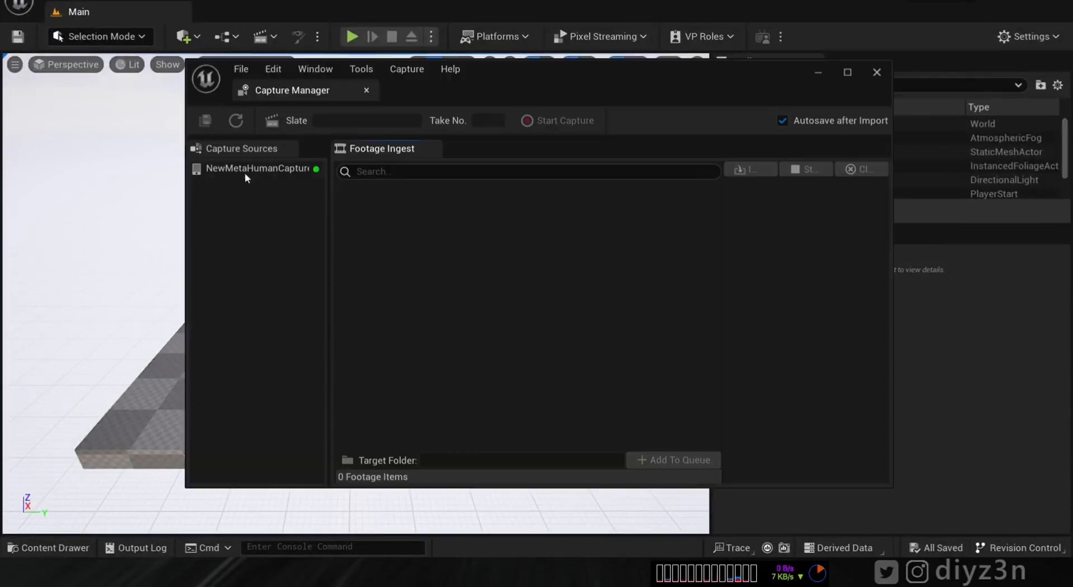
pyautogui.click(257, 168)
pyautogui.click(375, 221)
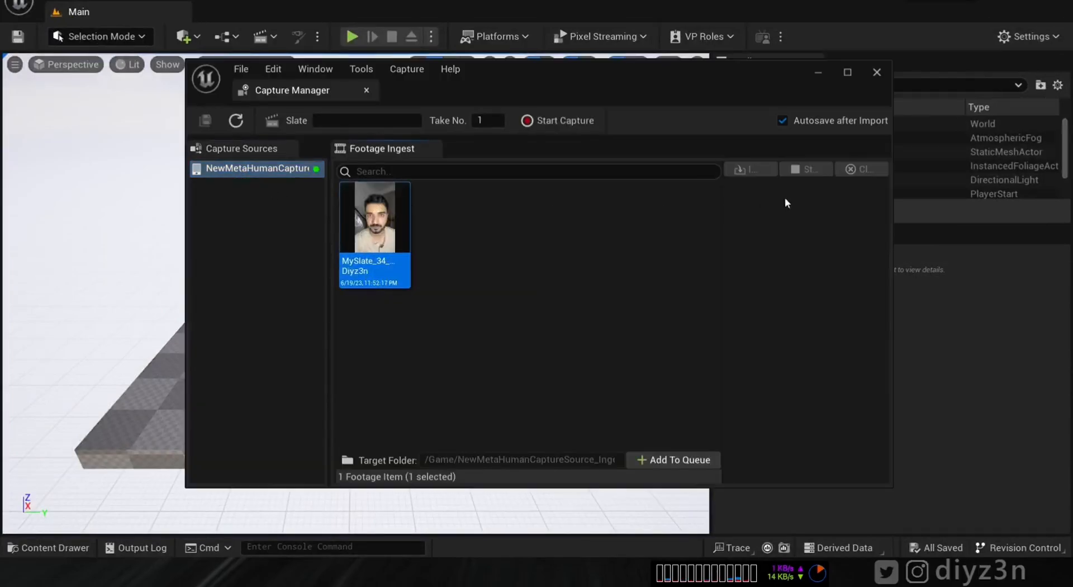
pyautogui.click(682, 459)
pyautogui.click(749, 169)
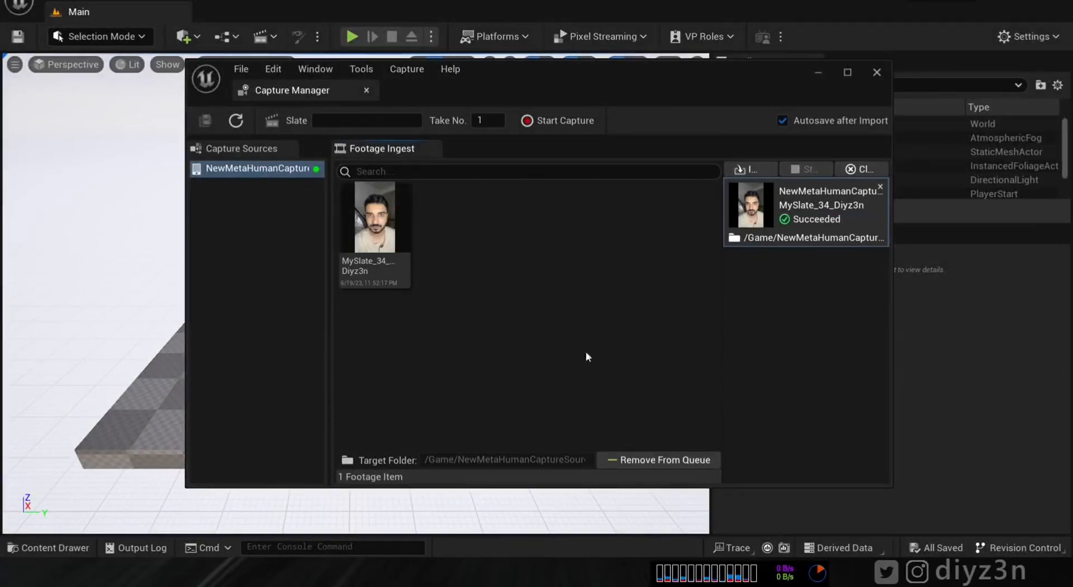
# - Check the Capture Data (Footage) asset in the NewMetaHumanCaptureSource_Ingested folder
pyautogui.click(877, 73)
pyautogui.click(47, 547)
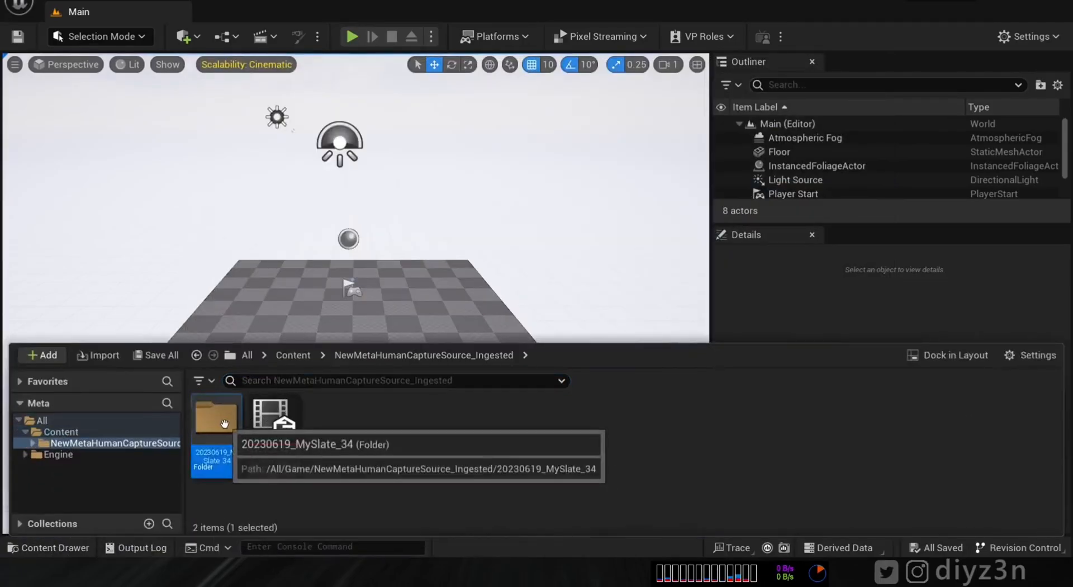
pyautogui.doubleClick(217, 439)
pyautogui.click(103, 443)
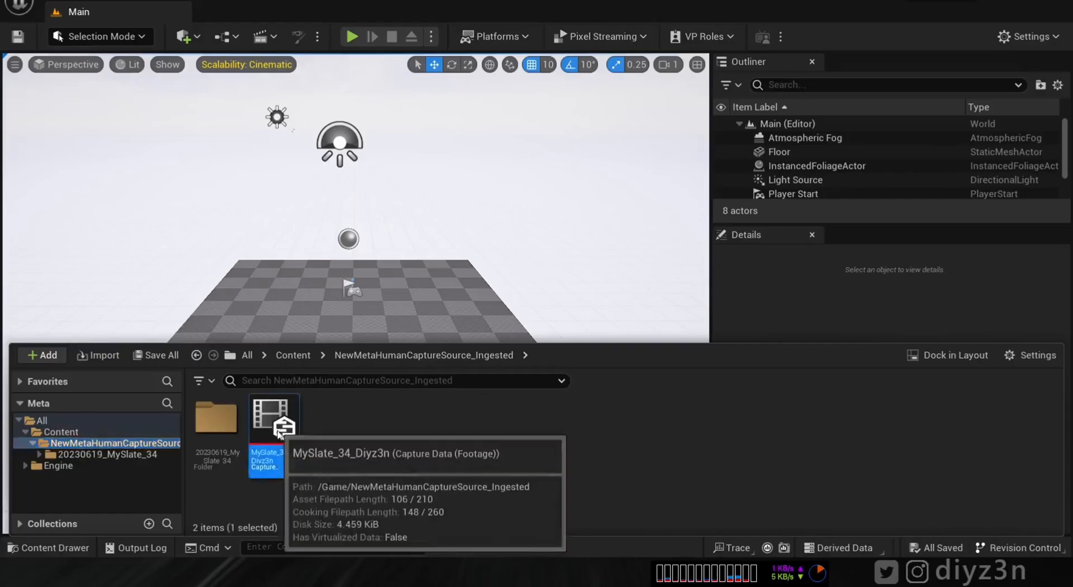
pyautogui.doubleClick(274, 421)
pyautogui.click(179, 11)
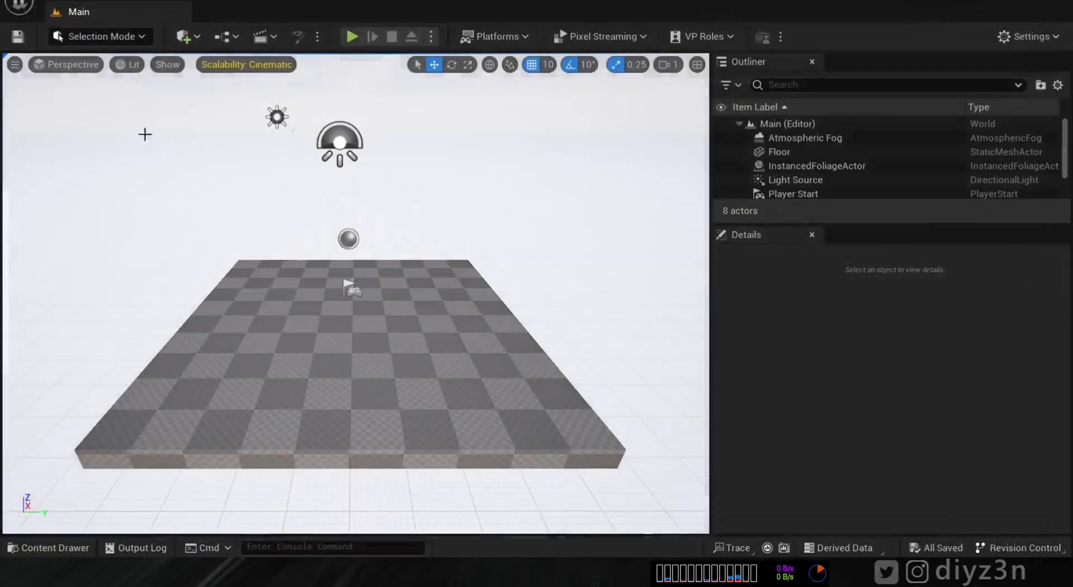
pyautogui.click(55, 547)
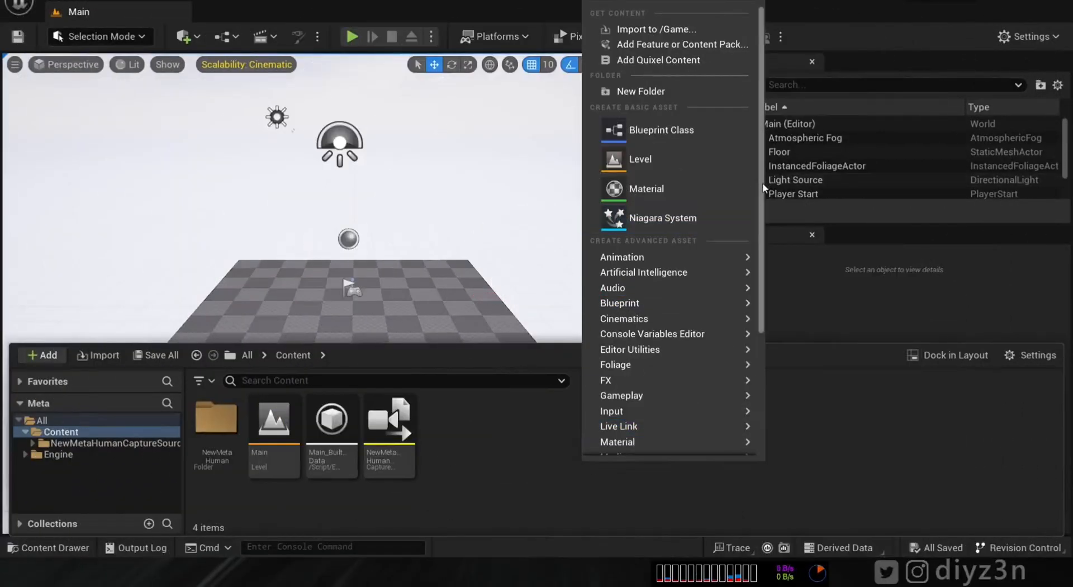
# - Create a NewMetaHumanIdentity and build its Face component from the MySlate footage capture data
pyautogui.moveTo(762, 187); pyautogui.dragTo(762, 325)
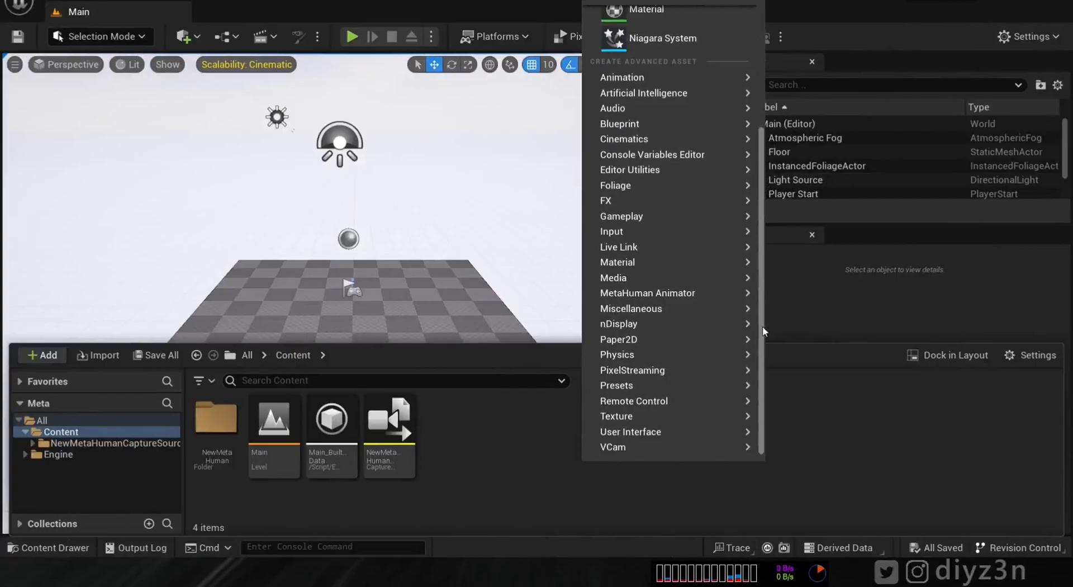
pyautogui.moveTo(671, 293)
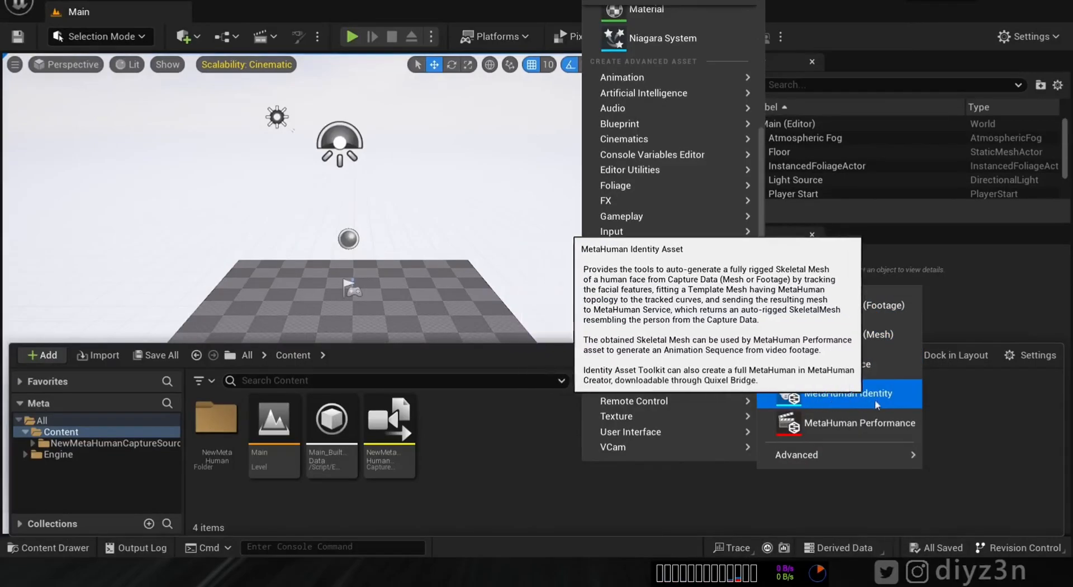
pyautogui.click(903, 394)
pyautogui.doubleClick(457, 429)
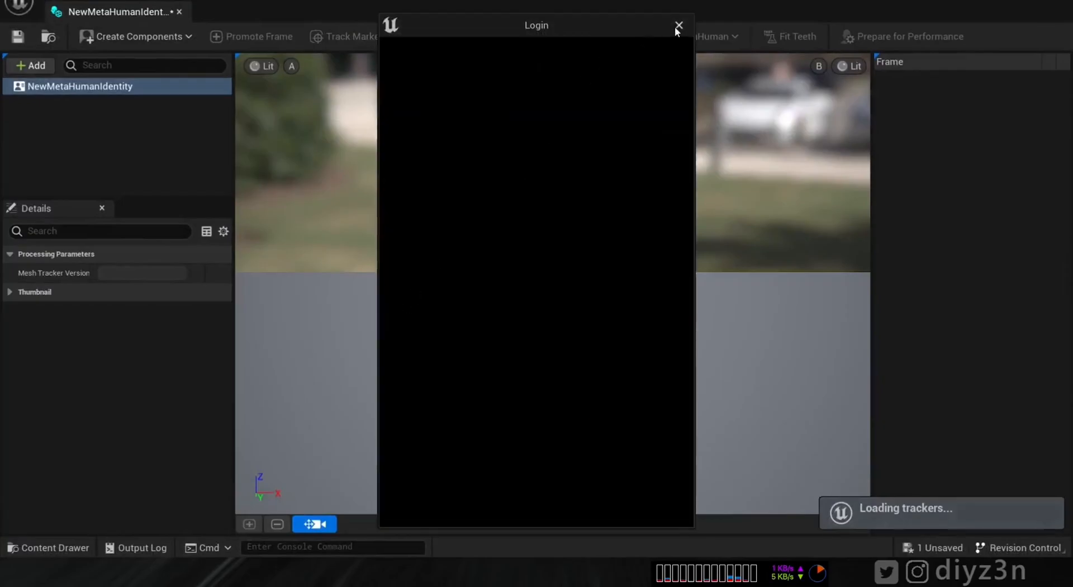
pyautogui.click(678, 25)
pyautogui.click(136, 36)
pyautogui.moveTo(124, 82)
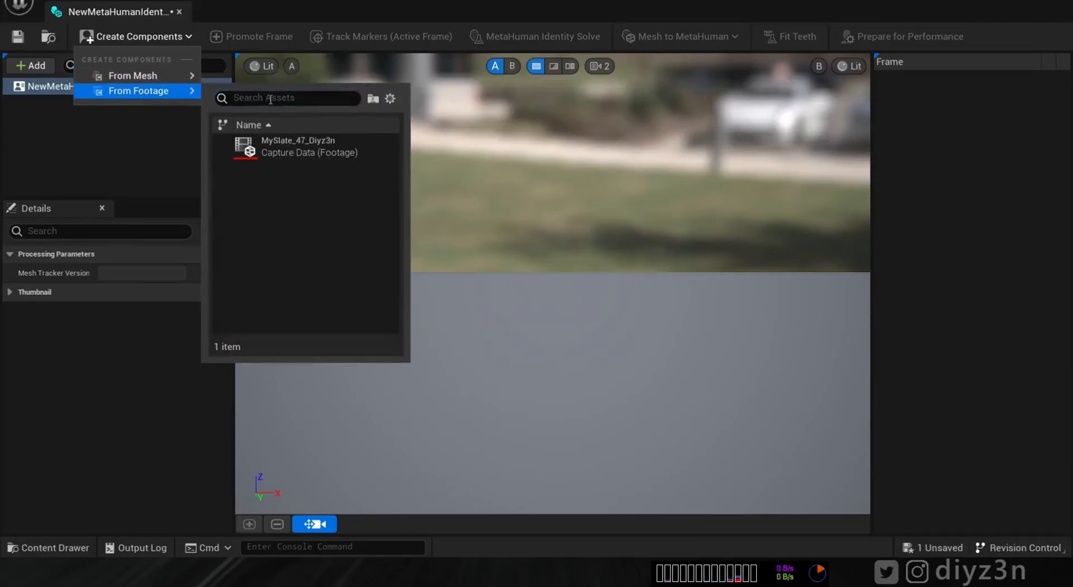
pyautogui.click(338, 151)
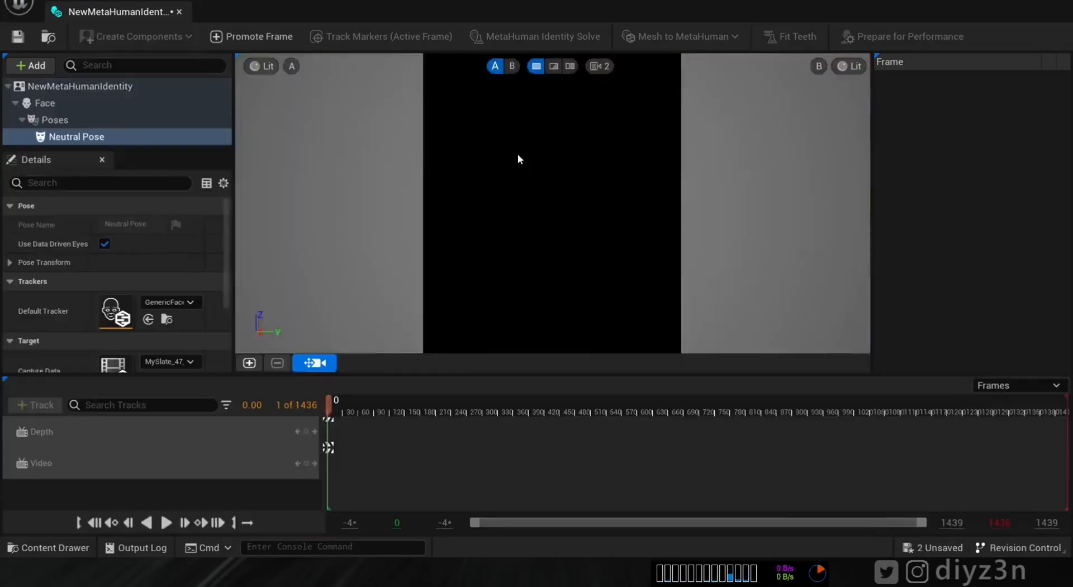
# - Promote a front-view frame and two side-view frames of the neutral face as Frames 0–2
pyautogui.moveTo(334, 404); pyautogui.dragTo(395, 444)
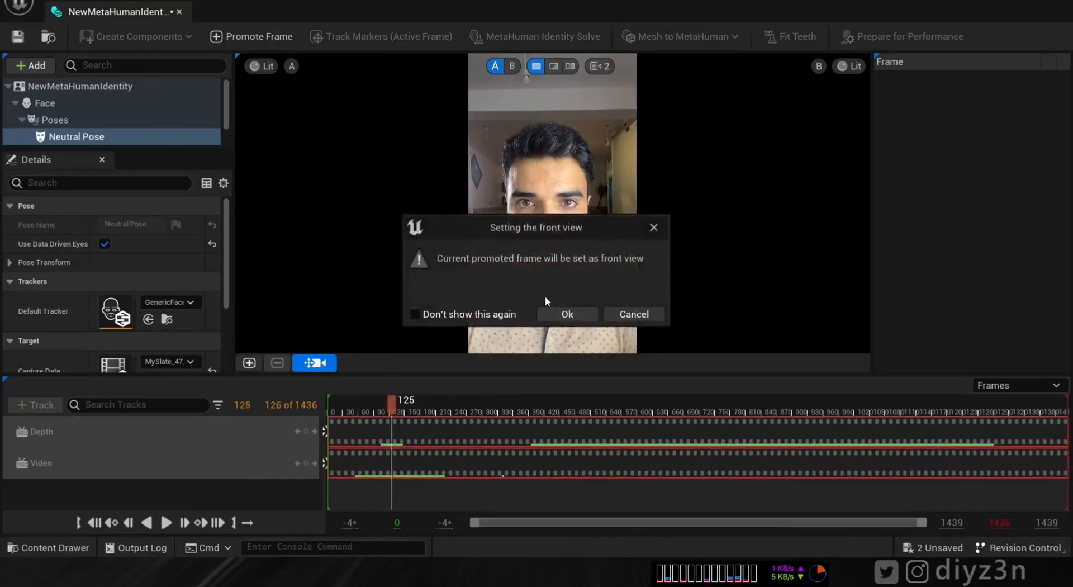
pyautogui.click(563, 314)
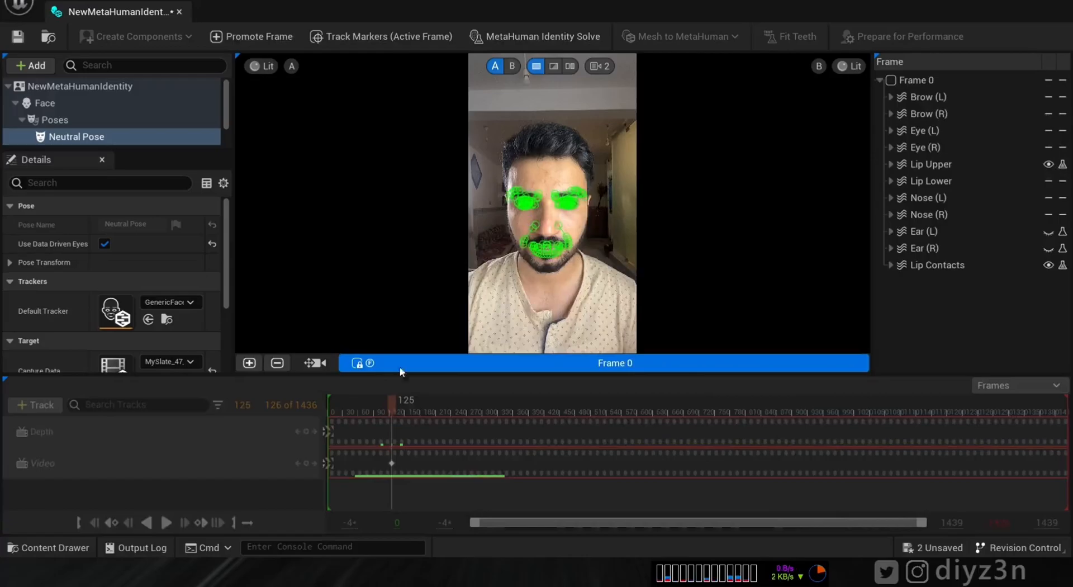
pyautogui.click(315, 363)
pyautogui.moveTo(392, 407); pyautogui.dragTo(368, 413)
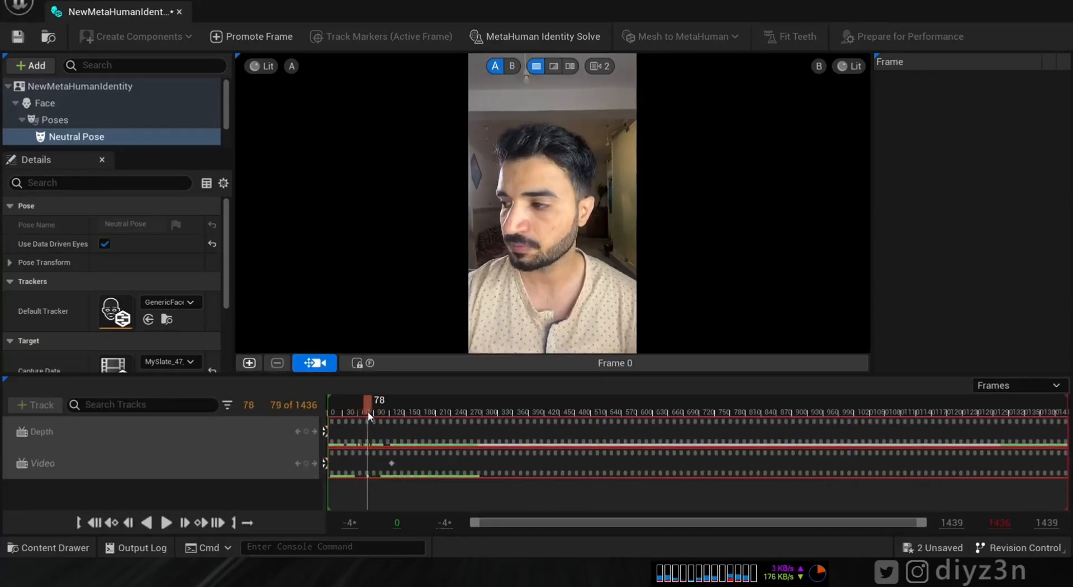
pyautogui.click(249, 363)
pyautogui.click(310, 362)
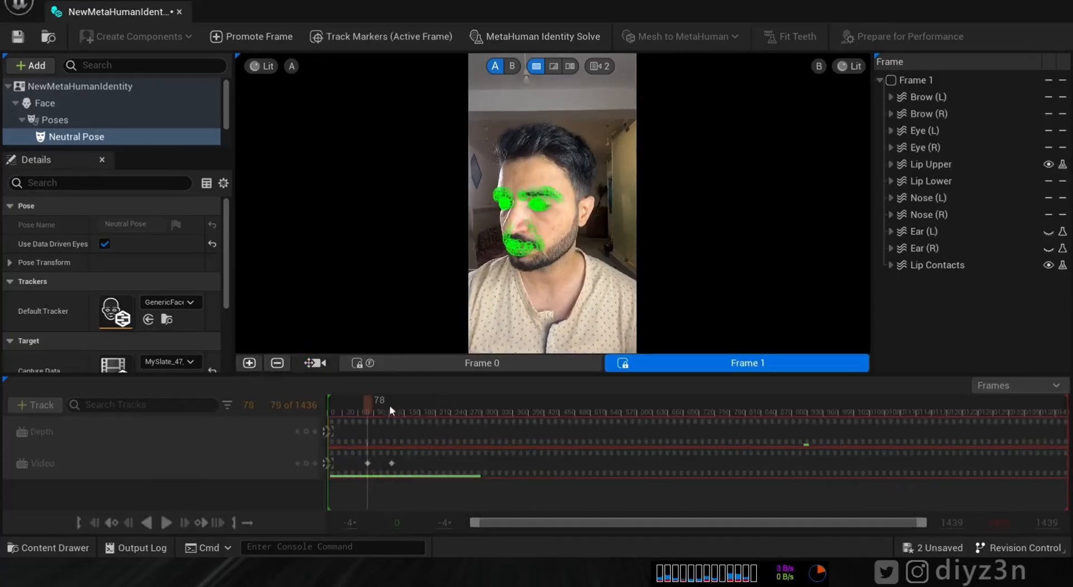
pyautogui.click(310, 363)
pyautogui.moveTo(368, 401); pyautogui.dragTo(411, 402)
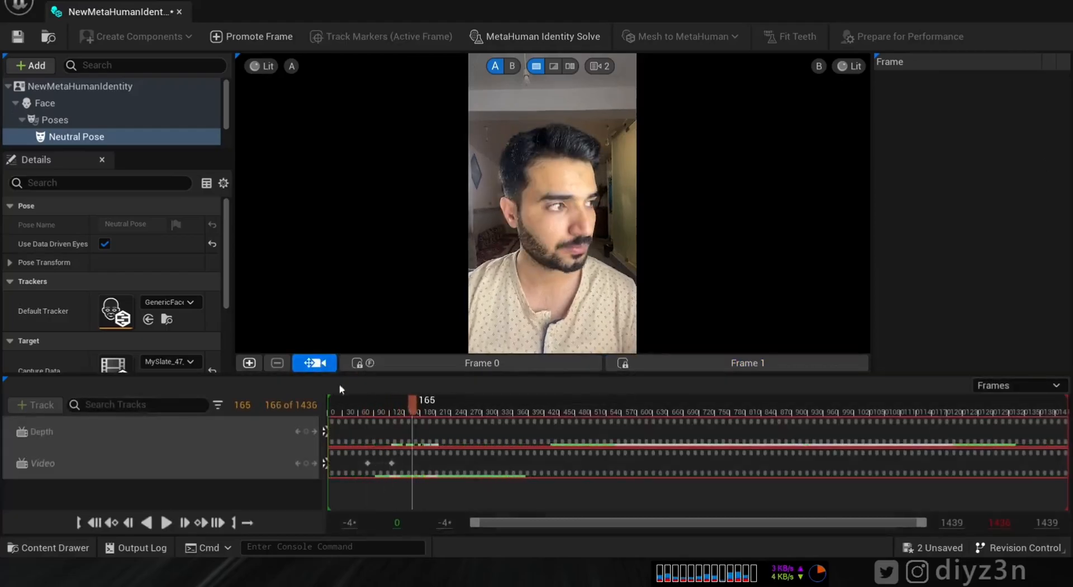
pyautogui.click(250, 363)
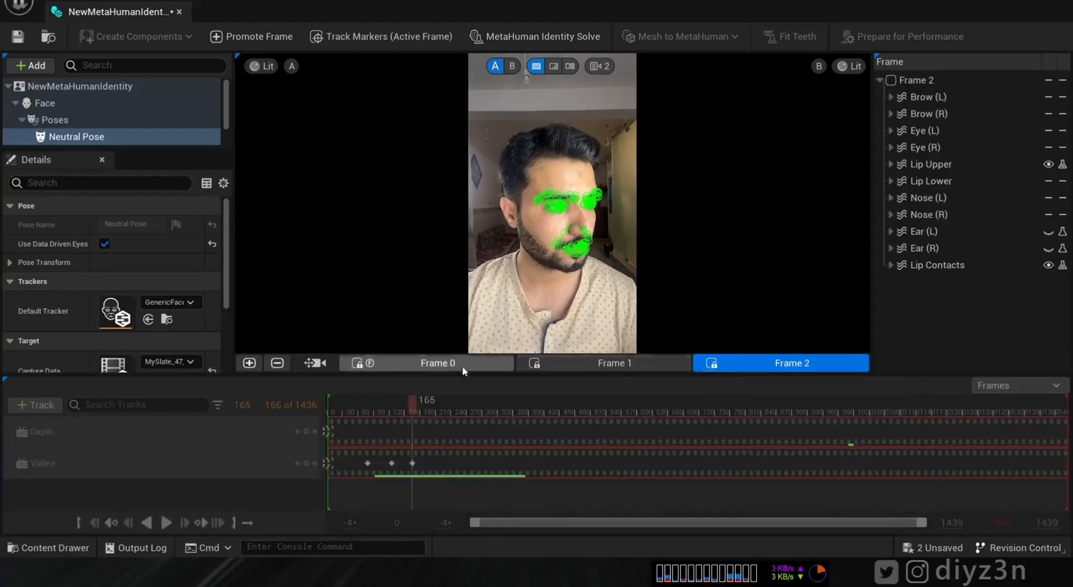
# - Review the trackers against the 3D head, then run the MetaHuman Identity Solve
pyautogui.click(397, 363)
pyautogui.click(751, 361)
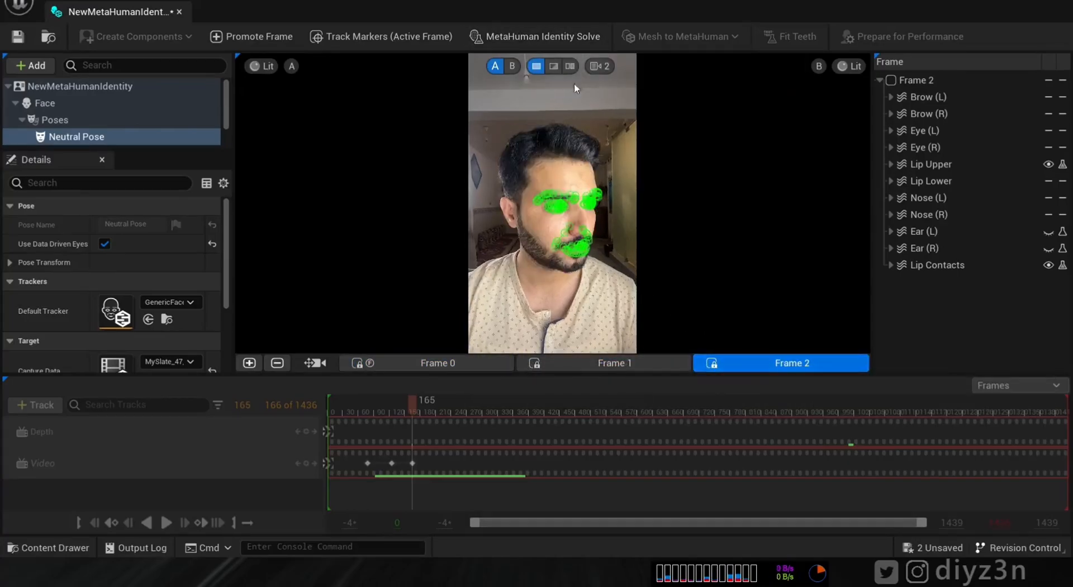
pyautogui.click(554, 66)
pyautogui.moveTo(553, 215)
pyautogui.mouseDown()
pyautogui.moveTo(531, 211)
pyautogui.moveTo(548, 211)
pyautogui.mouseUp()
pyautogui.click(536, 66)
pyautogui.click(555, 33)
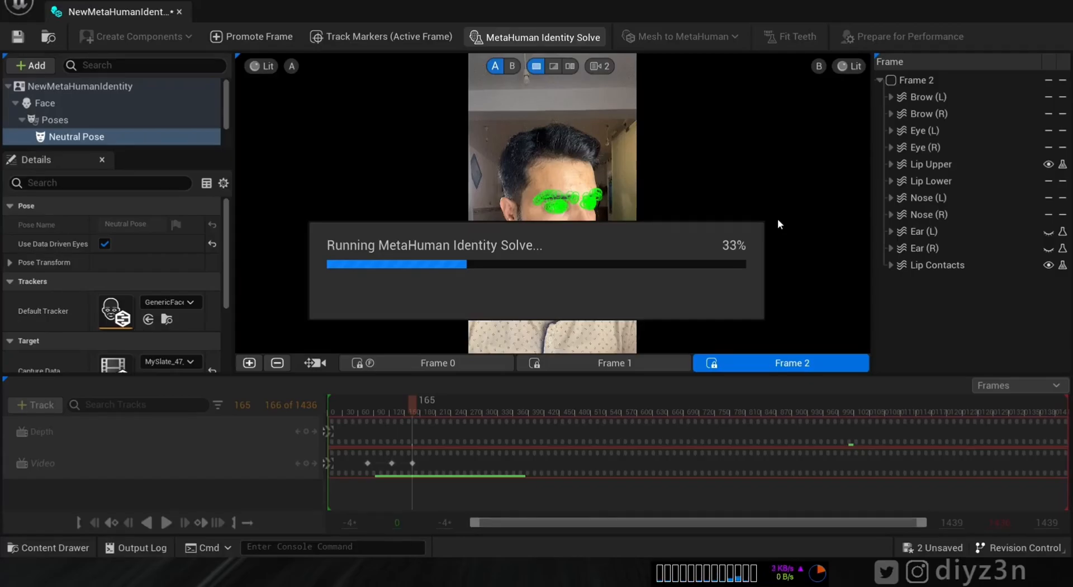
# - Dismiss the missing body type error from the first auto-rig attempt and set the identity's body type
pyautogui.click(665, 41)
pyautogui.click(648, 67)
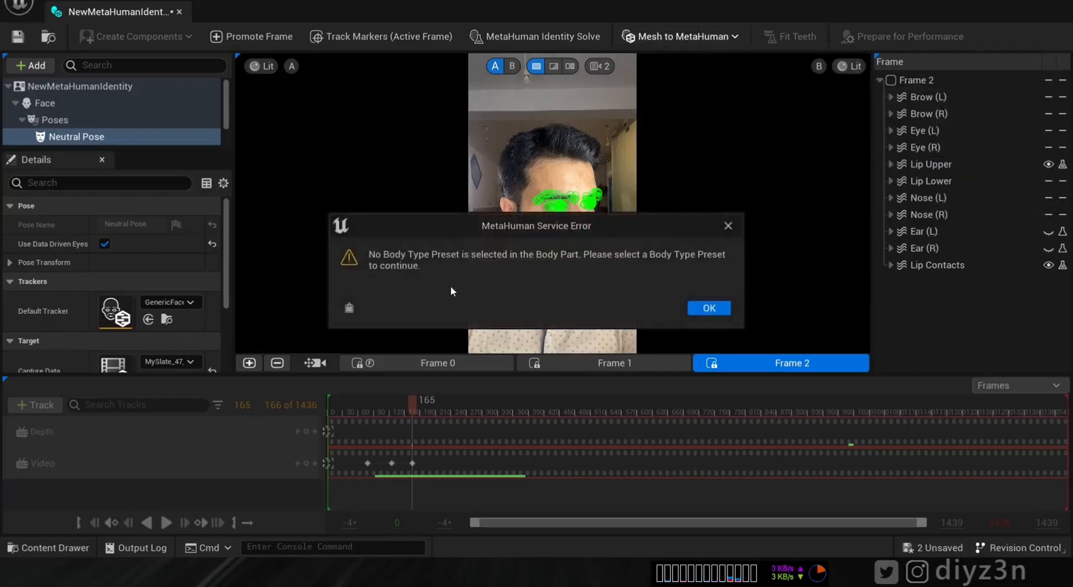
pyautogui.click(709, 308)
pyautogui.scroll(-2, 88, 142)
pyautogui.click(56, 140)
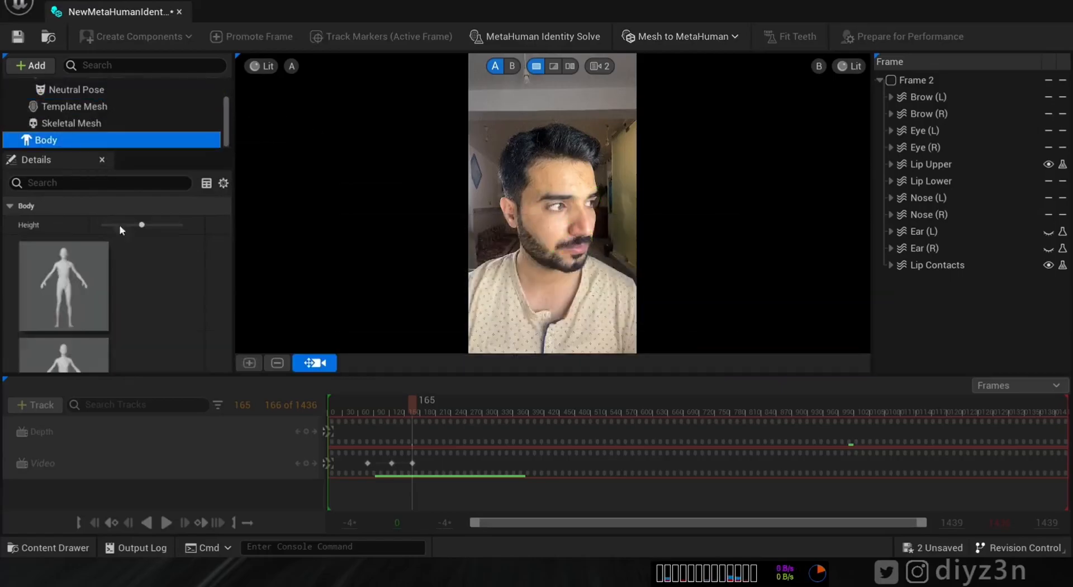
# - Auto-rig the identity as a skeletal mesh only and acknowledge the completion message
pyautogui.click(699, 39)
pyautogui.click(697, 60)
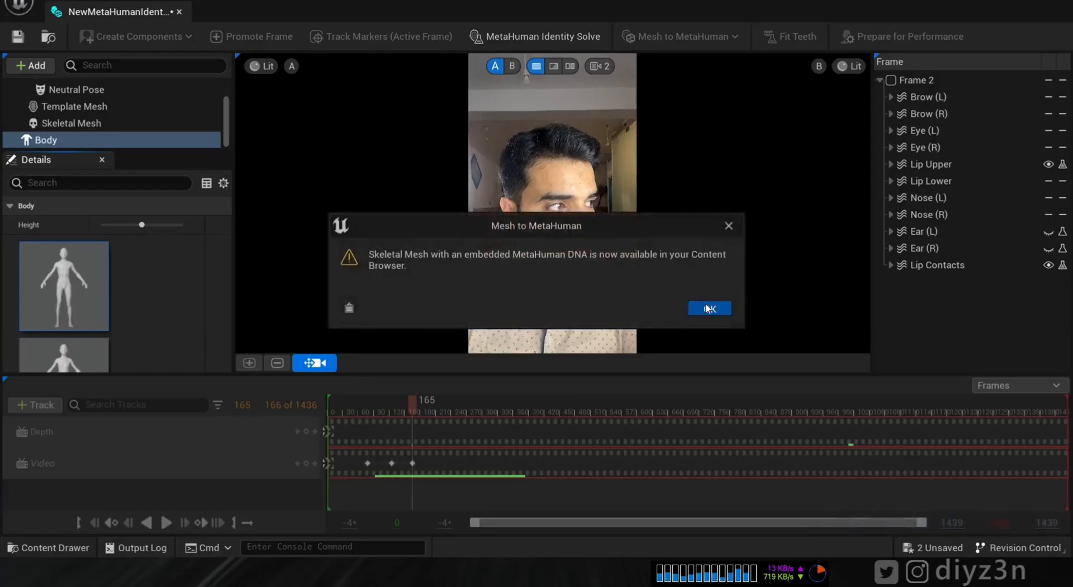
pyautogui.click(709, 308)
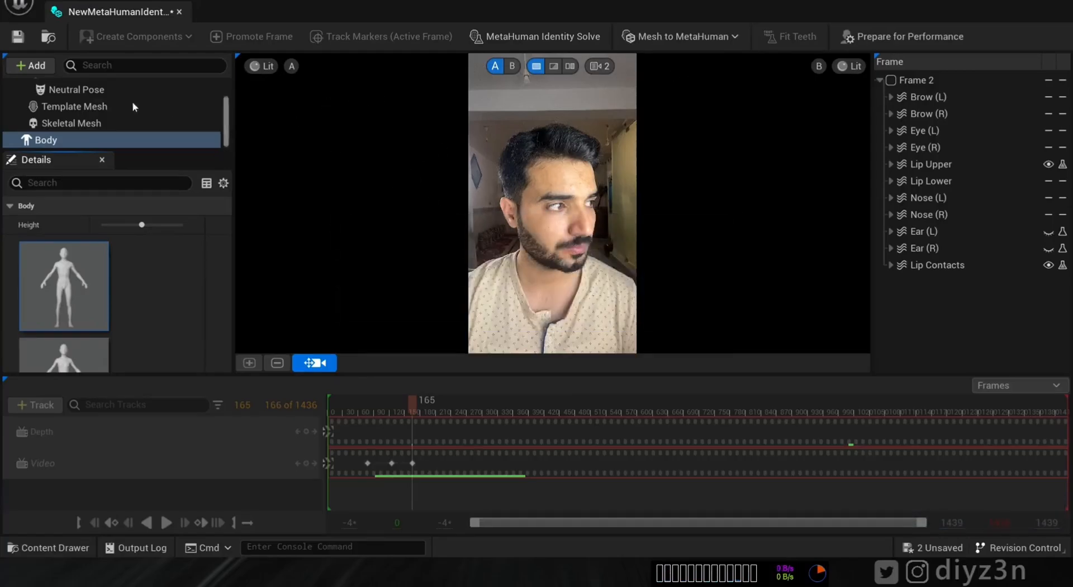
pyautogui.click(30, 66)
# - Add a Teeth Pose, promote smiling frame 227 as the front view, and fit the teeth
pyautogui.moveTo(51, 117)
pyautogui.click(127, 154)
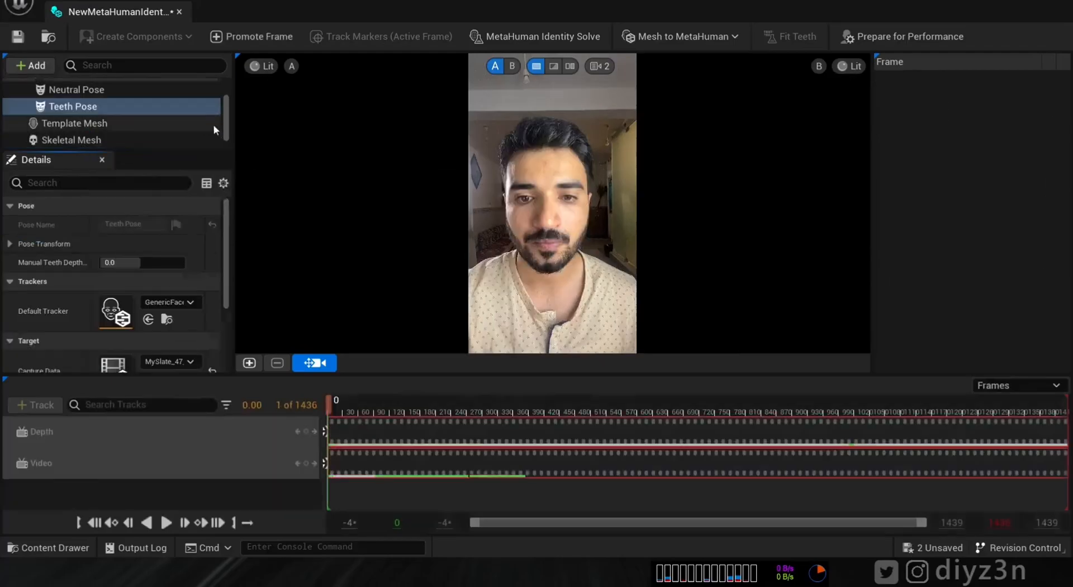
pyautogui.moveTo(334, 405); pyautogui.dragTo(463, 408)
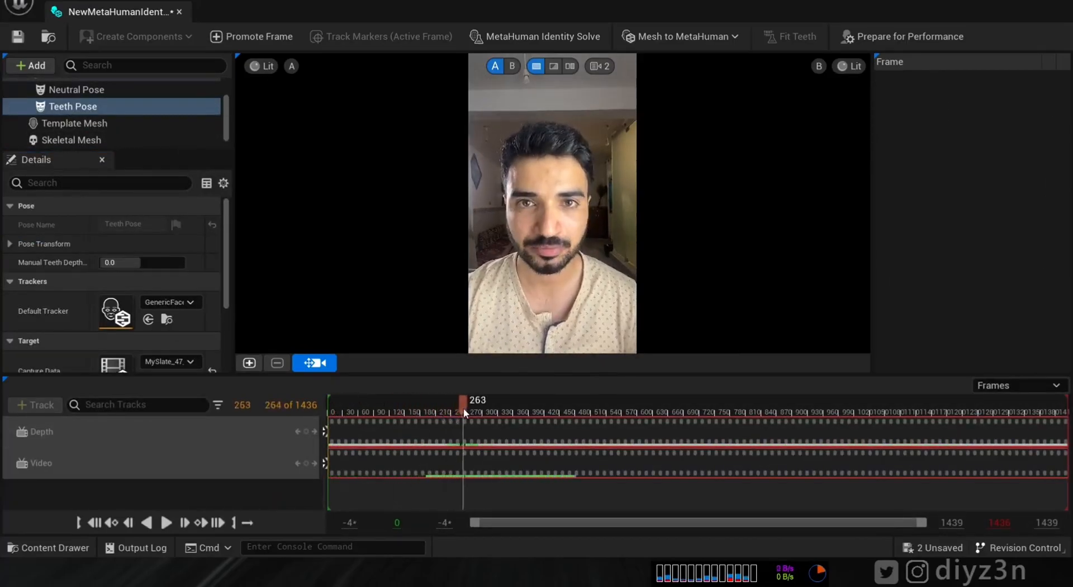
pyautogui.click(445, 410)
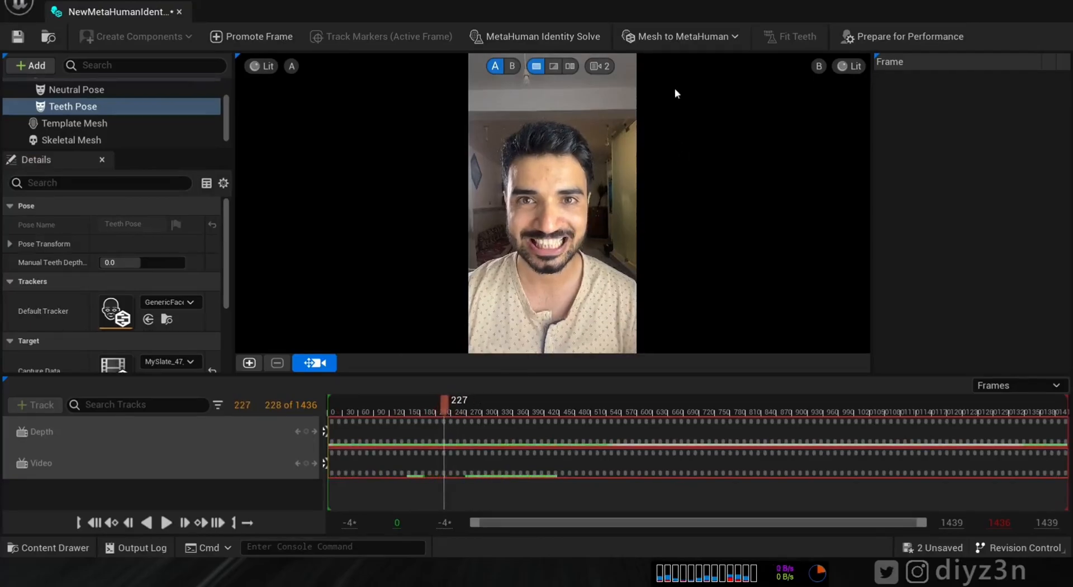
pyautogui.click(249, 363)
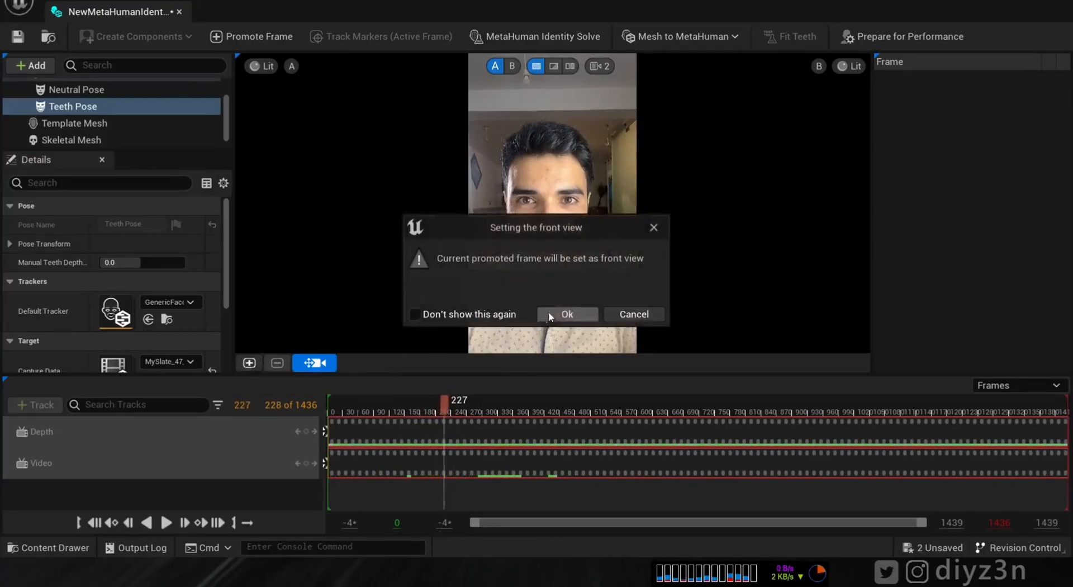
pyautogui.click(555, 313)
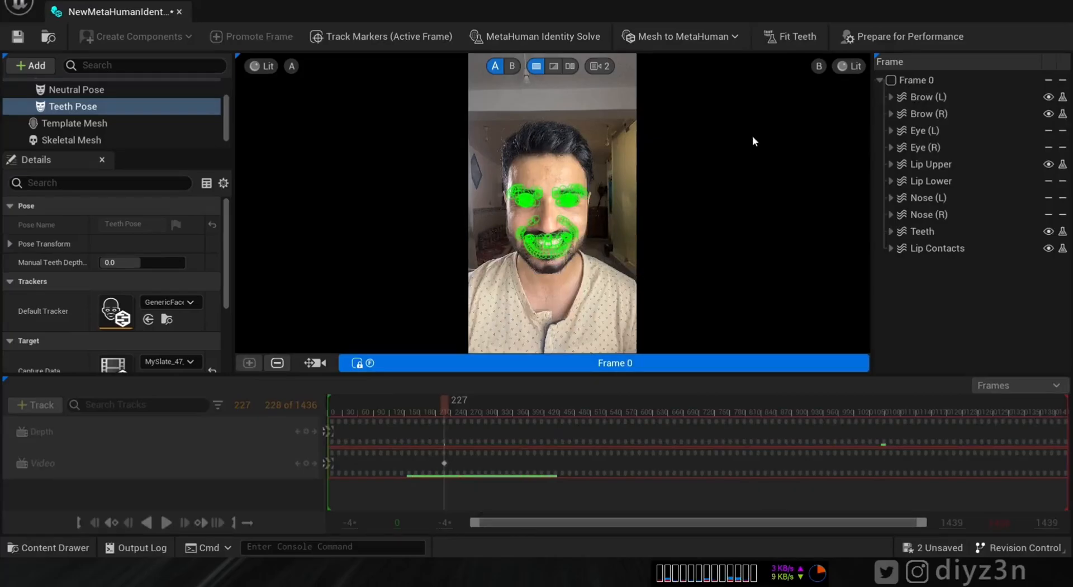
pyautogui.click(792, 40)
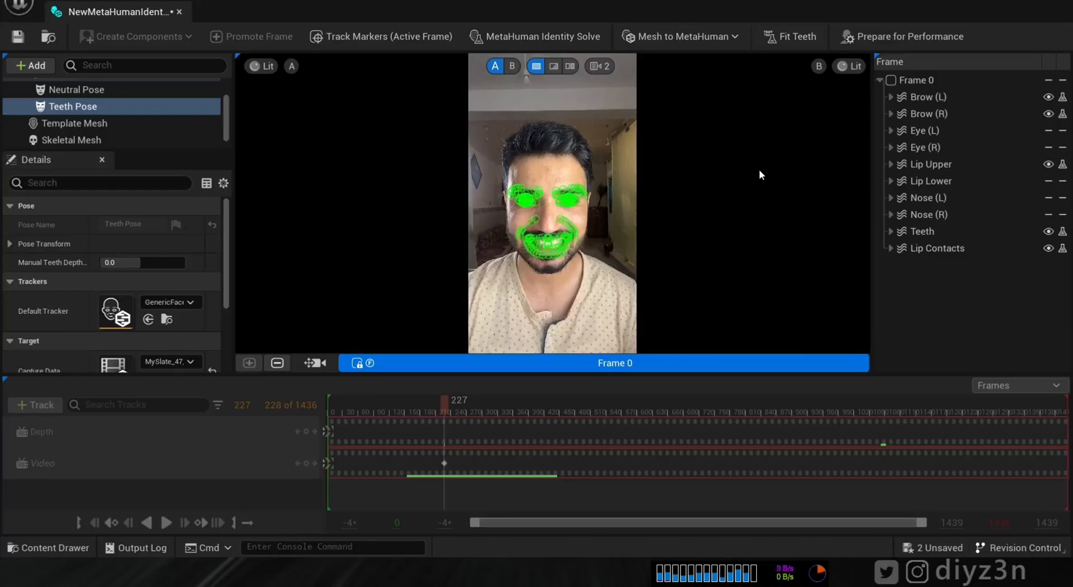
# - Wipe-compare the fitted head against the footage, then switch to the Neutral Pose
pyautogui.click(554, 66)
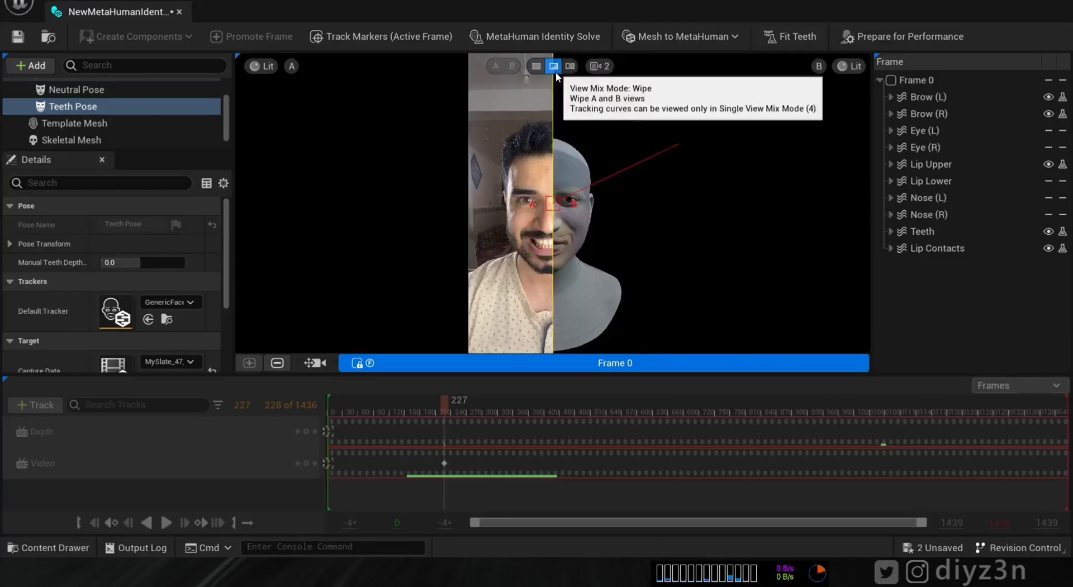
pyautogui.moveTo(554, 206)
pyautogui.mouseDown()
pyautogui.moveTo(525, 207)
pyautogui.moveTo(555, 209)
pyautogui.moveTo(546, 209)
pyautogui.mouseUp()
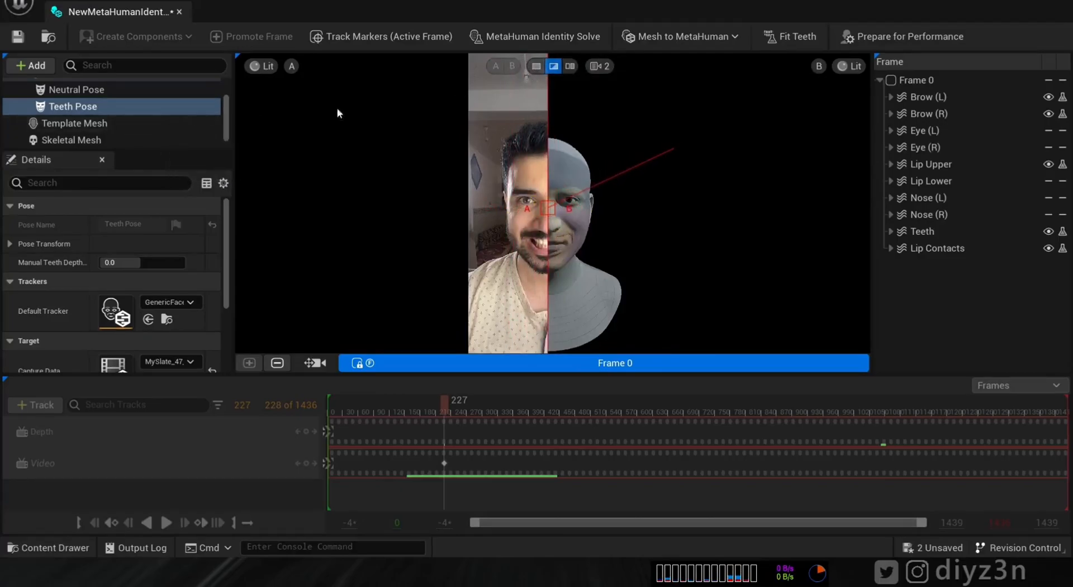
pyautogui.scroll(3, 178, 119)
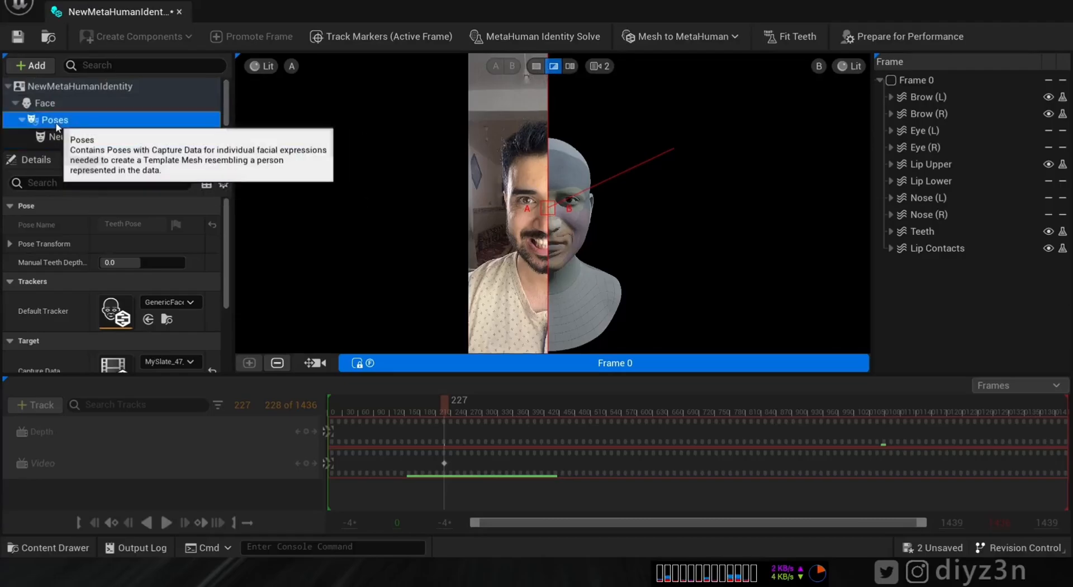
pyautogui.click(178, 119)
pyautogui.click(109, 136)
pyautogui.moveTo(551, 211); pyautogui.dragTo(516, 215)
# - Check Frames 1 and 0 alignment, return to single view, and run Prepare for Performance
pyautogui.click(601, 363)
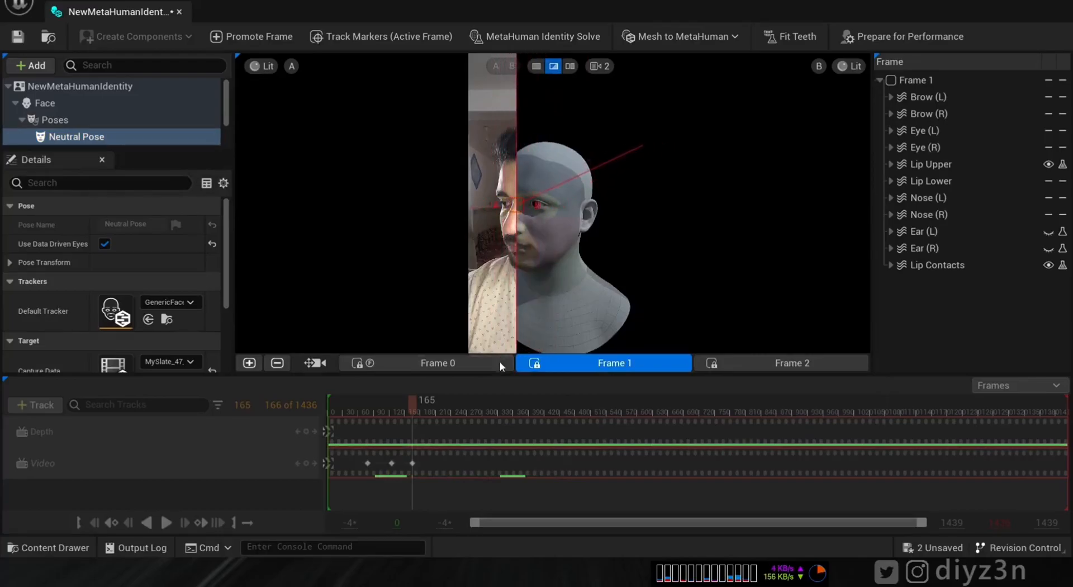
pyautogui.click(480, 363)
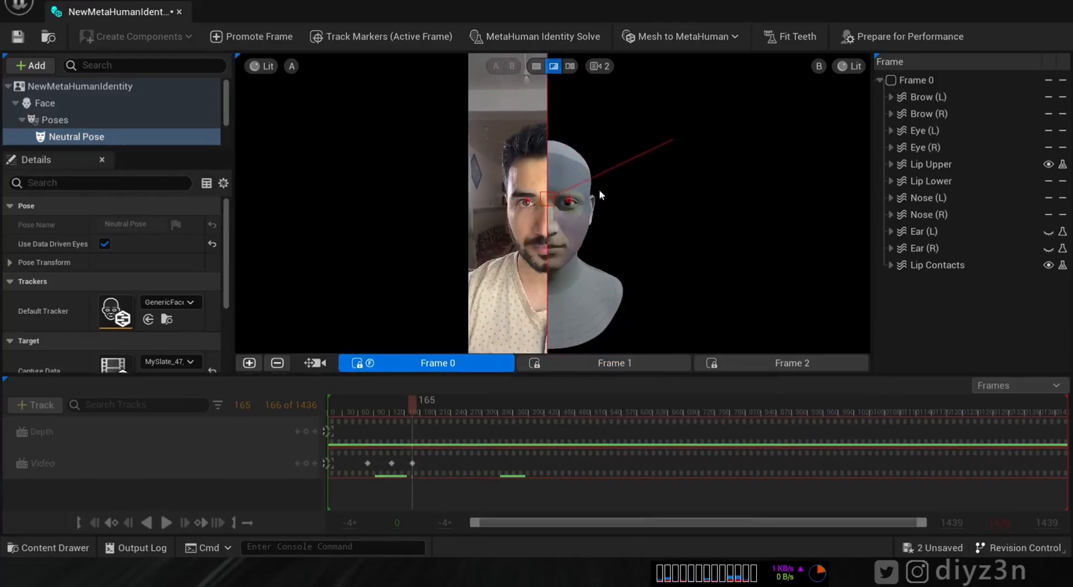
pyautogui.moveTo(537, 199); pyautogui.dragTo(486, 199)
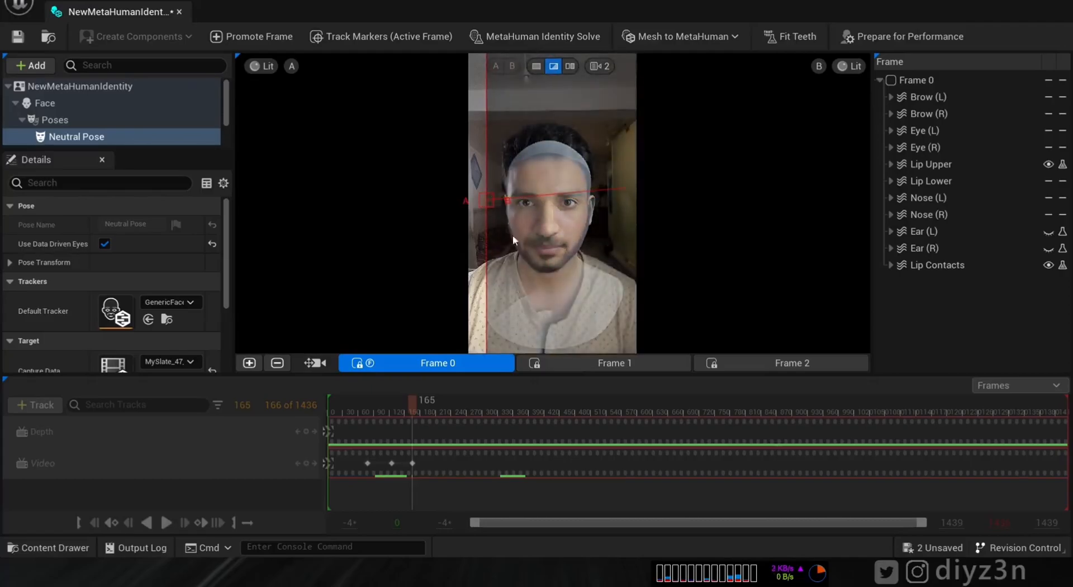
pyautogui.click(536, 67)
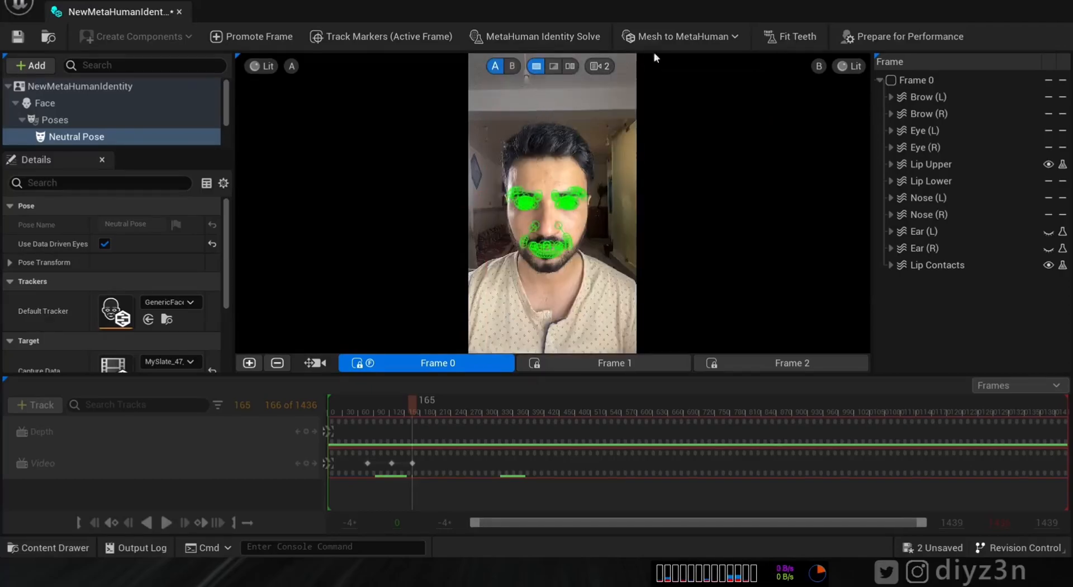
pyautogui.click(955, 38)
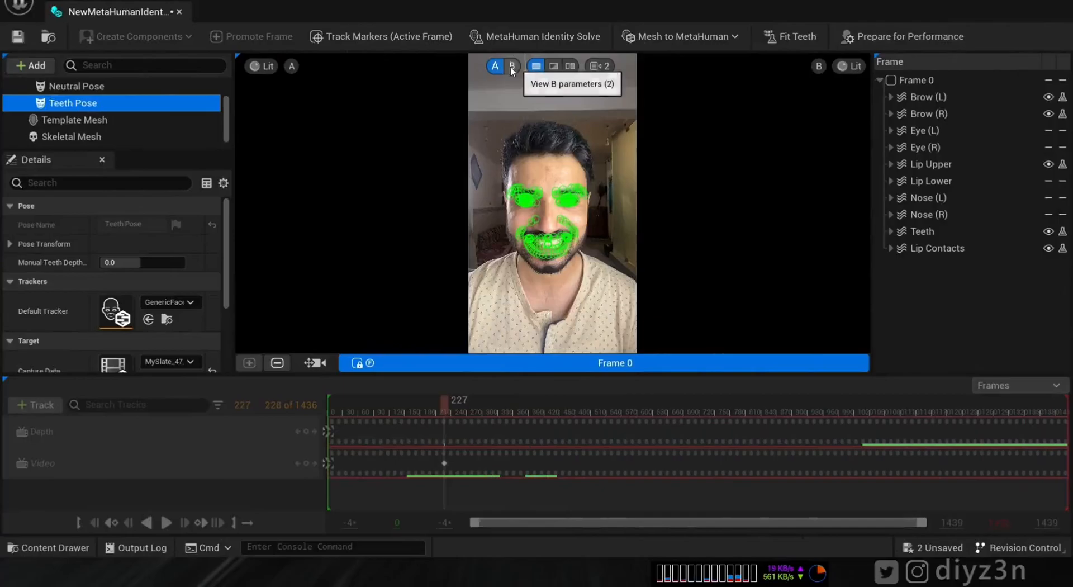
# - Compare the solved 3D head with the tracked footage, then close the Identity editor
pyautogui.click(511, 67)
pyautogui.click(495, 66)
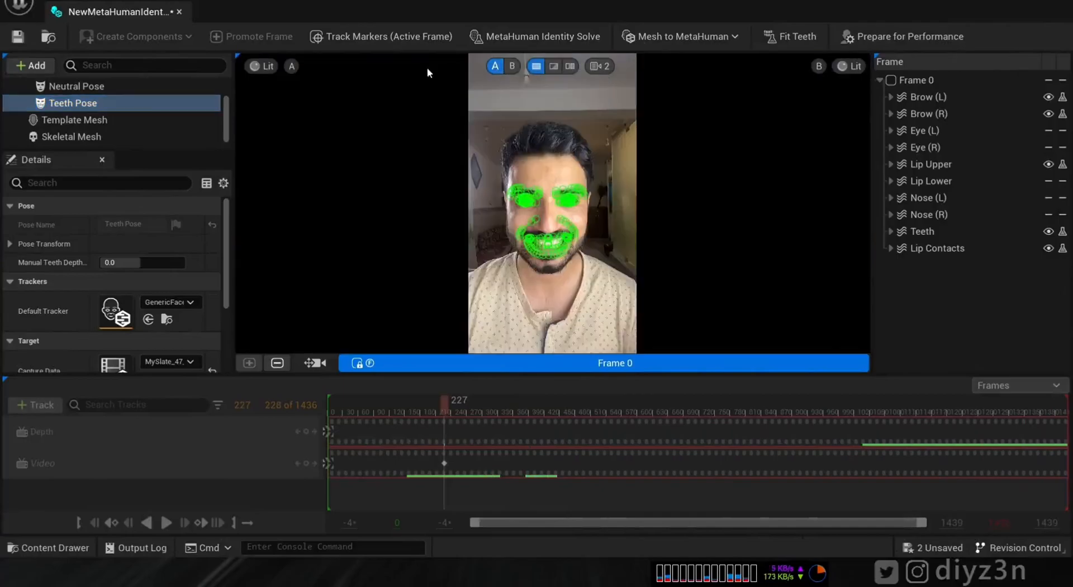
pyautogui.click(179, 12)
# - Create a MetaHuman Performance asset in the Content Browser and open it for editing
pyautogui.click(73, 547)
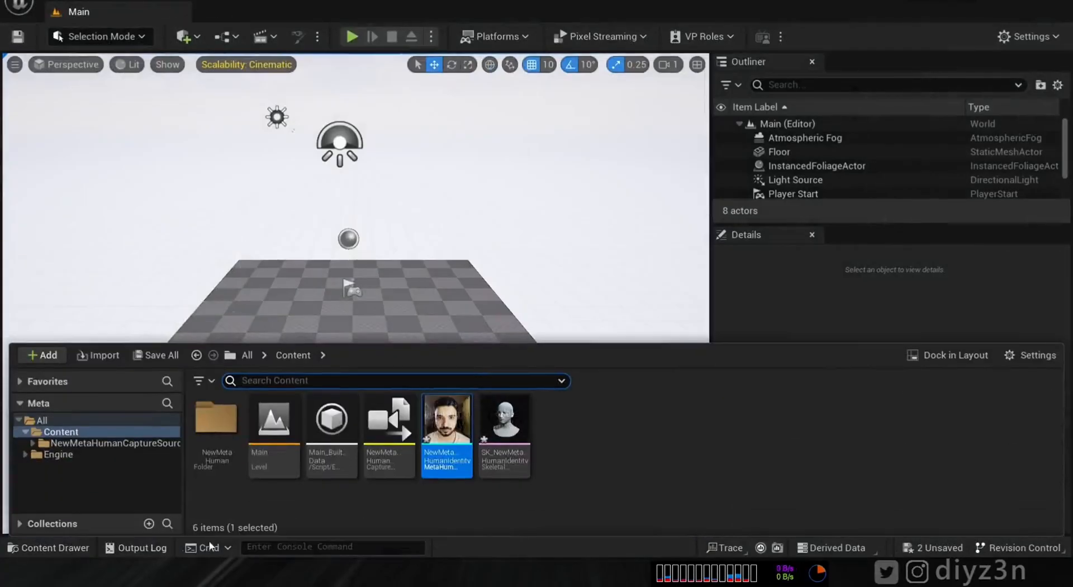
pyautogui.rightClick(589, 503)
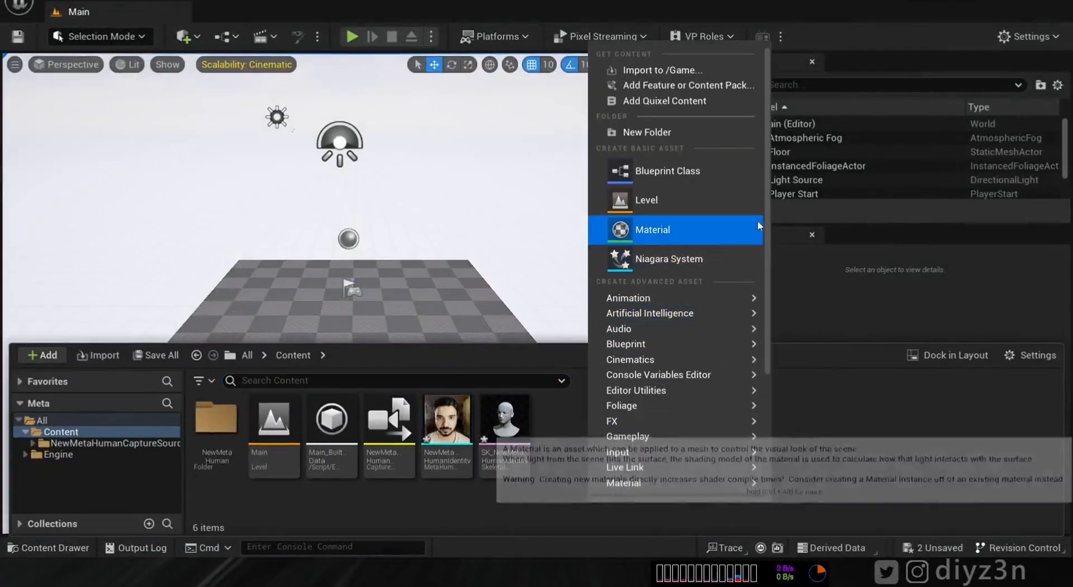
pyautogui.moveTo(767, 233); pyautogui.dragTo(767, 362)
pyautogui.moveTo(679, 335)
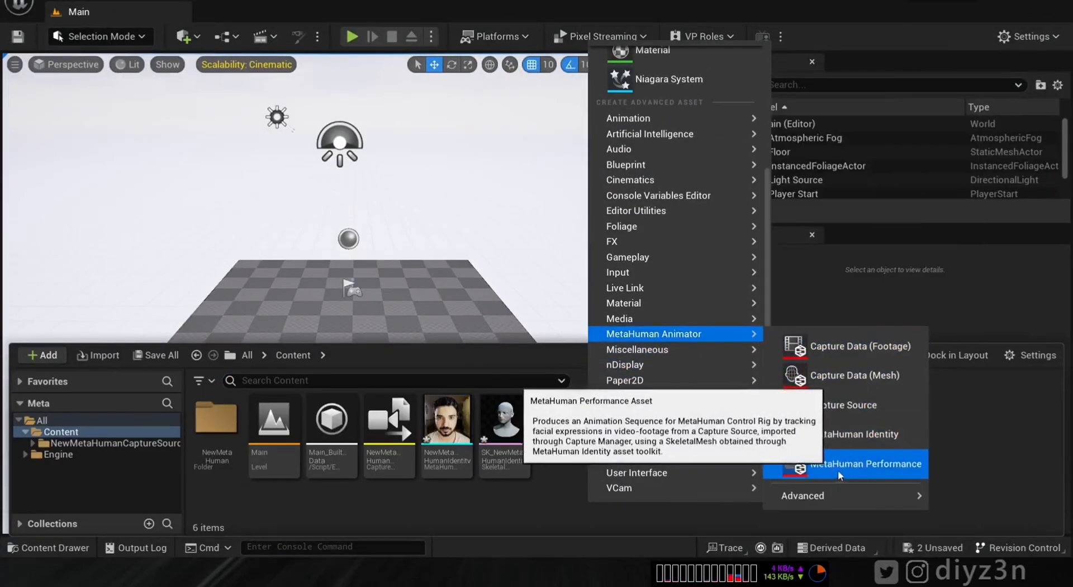
pyautogui.click(802, 464)
pyautogui.doubleClick(505, 425)
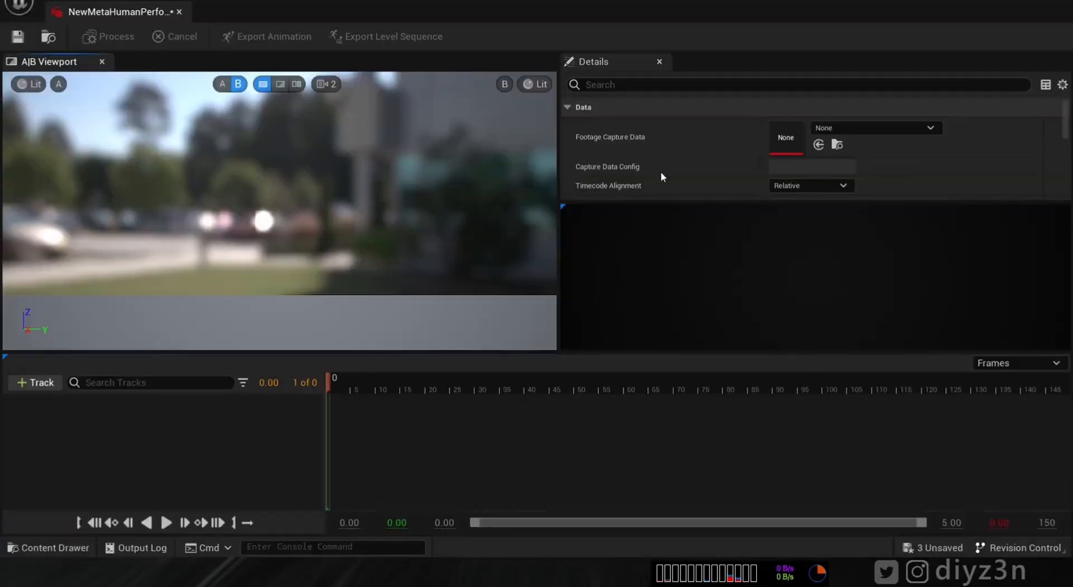
# - Assign MySlate_47_Diyz3n as Footage Capture Data and NewMetaHumanIdentity as the MetaHuman Identity
pyautogui.click(901, 128)
pyautogui.click(907, 316)
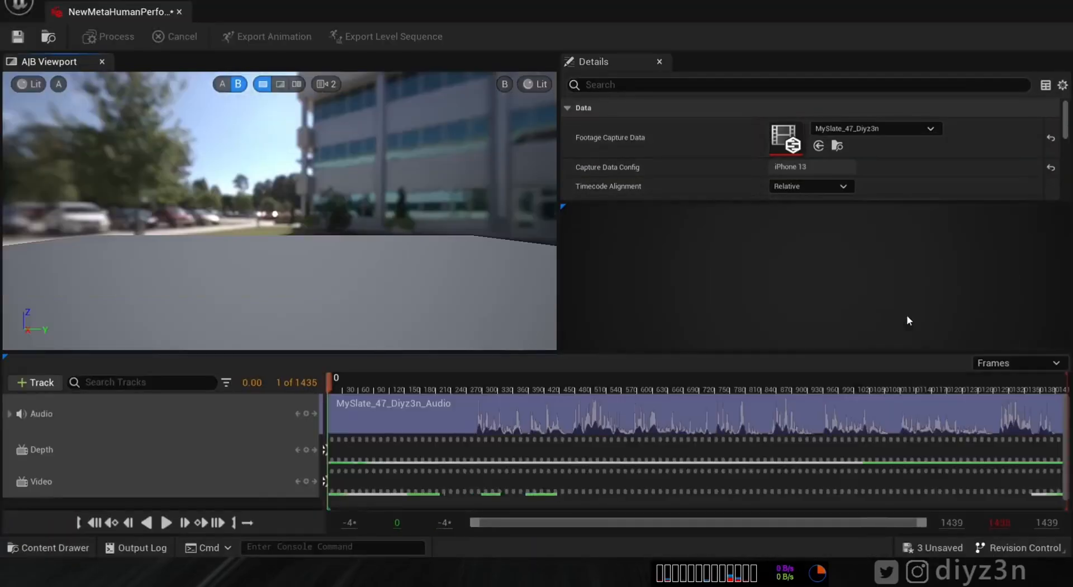
pyautogui.scroll(-3, 1058, 151)
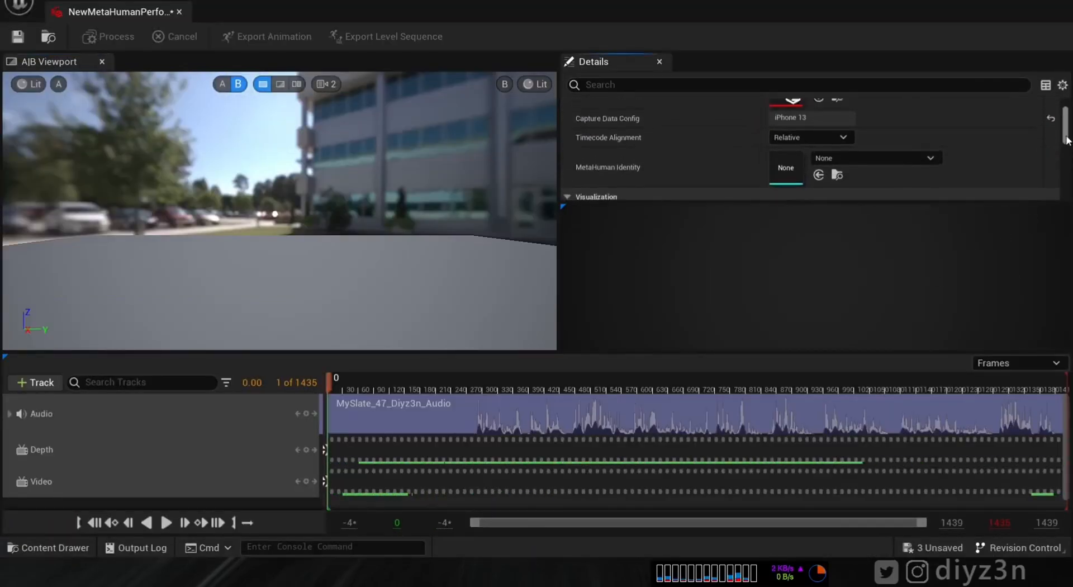
pyautogui.scroll(1, 1058, 151)
pyautogui.click(923, 127)
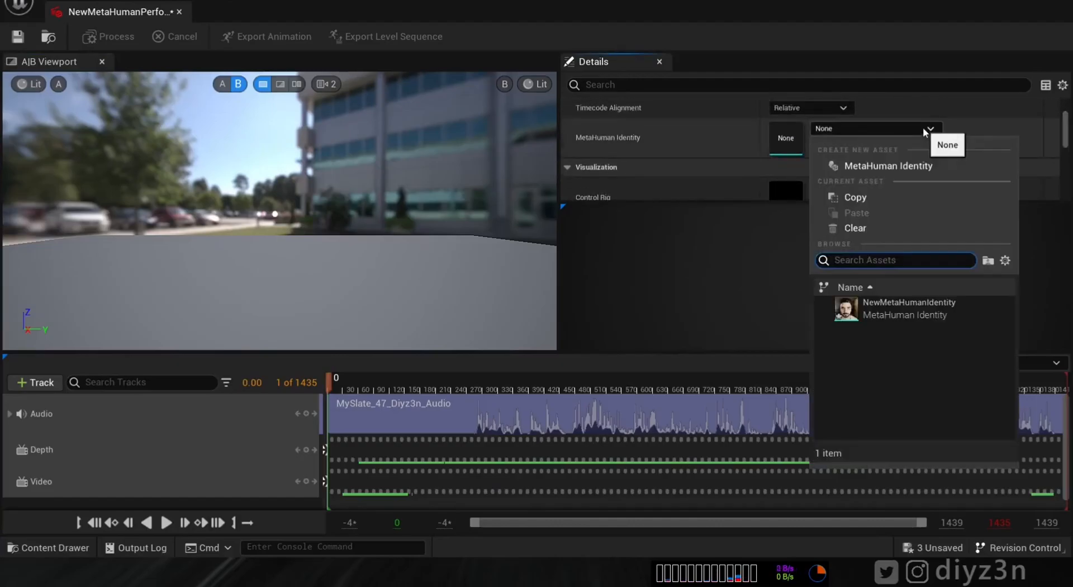
pyautogui.click(906, 313)
pyautogui.scroll(5, 294, 257)
# - Scrub the take's timeline to find the frame where the performance begins
pyautogui.click(352, 385)
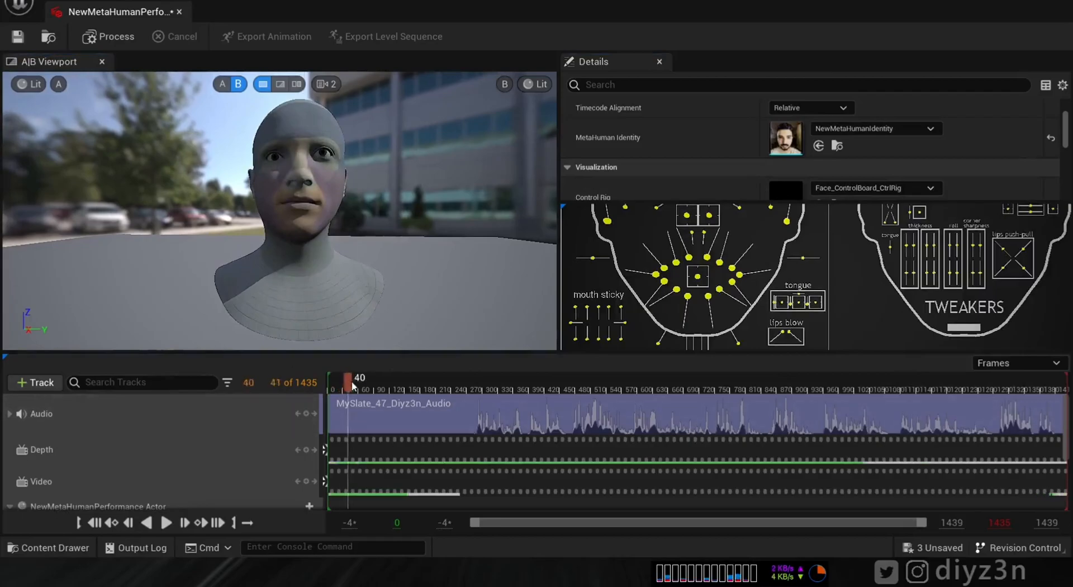
pyautogui.moveTo(350, 385); pyautogui.dragTo(336, 386)
pyautogui.scroll(-5, 1065, 143)
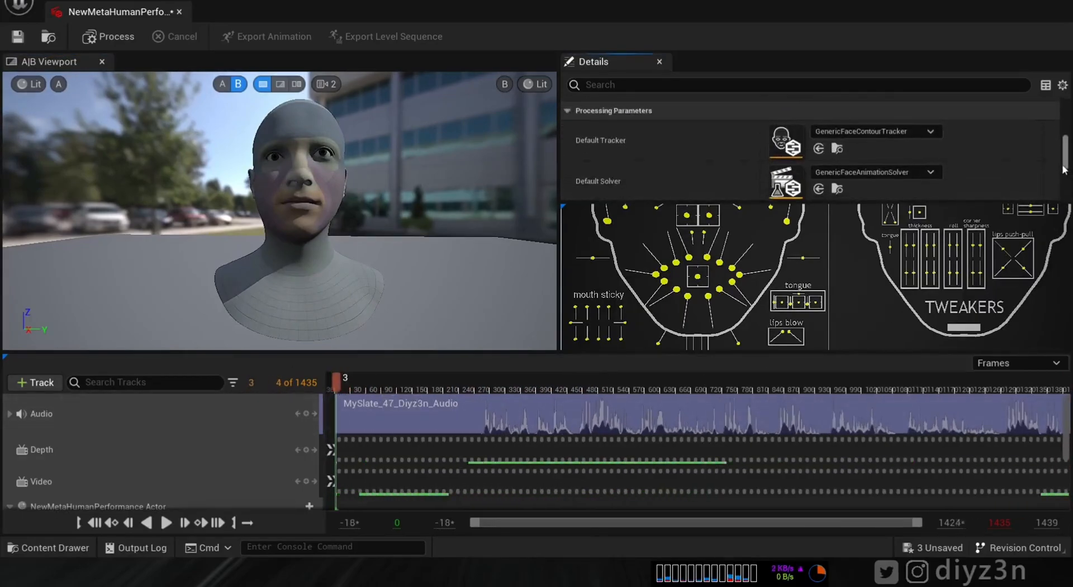
pyautogui.moveTo(978, 202); pyautogui.dragTo(978, 309)
pyautogui.scroll(-3, 1067, 258)
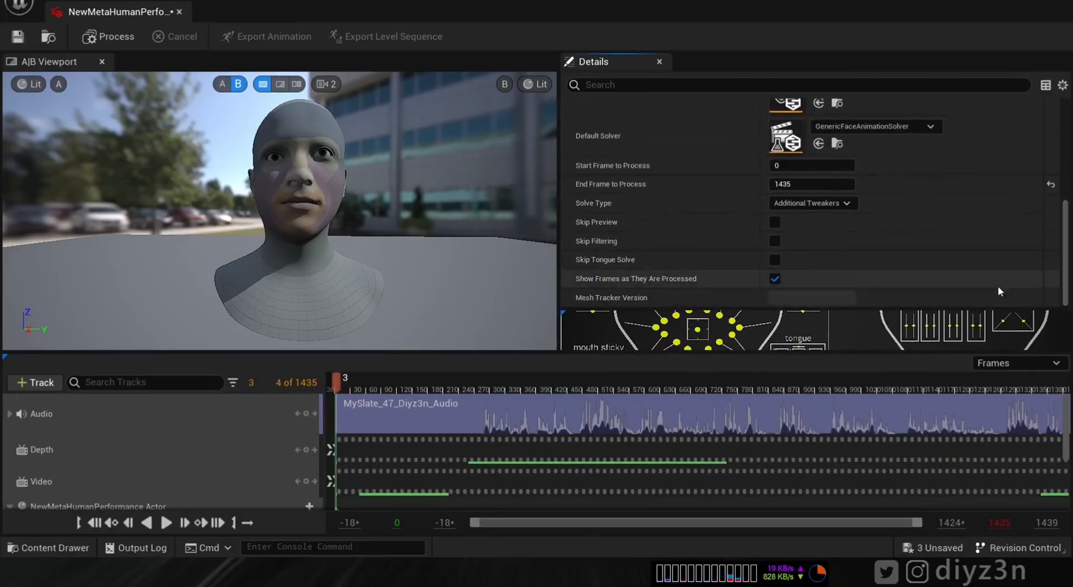
pyautogui.scroll(2, 1069, 242)
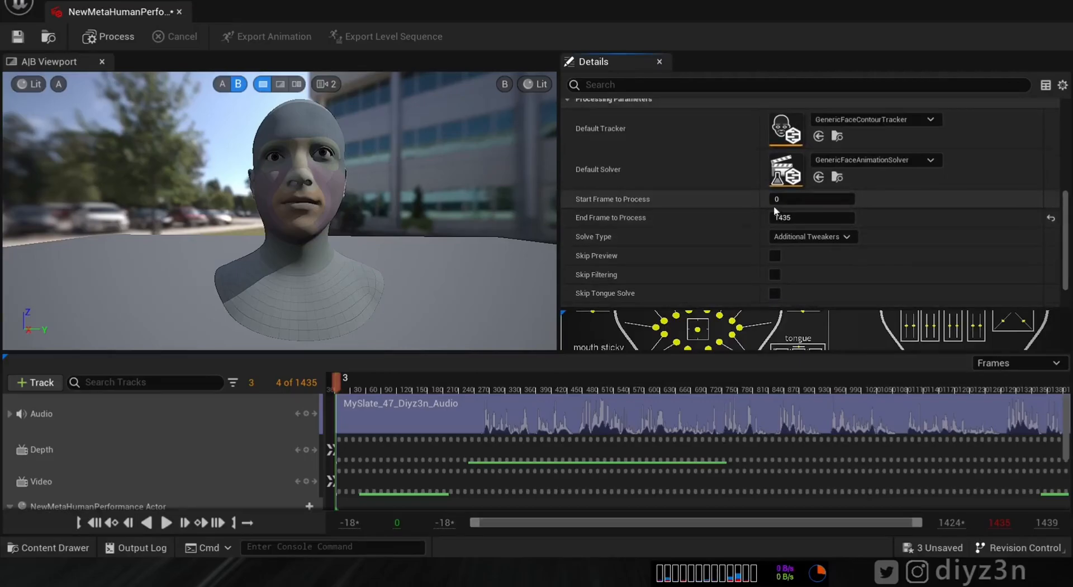
pyautogui.click(349, 386)
pyautogui.moveTo(471, 400); pyautogui.dragTo(478, 403)
# - Set Start Frame to Process to 270 and launch processing
pyautogui.click(803, 201)
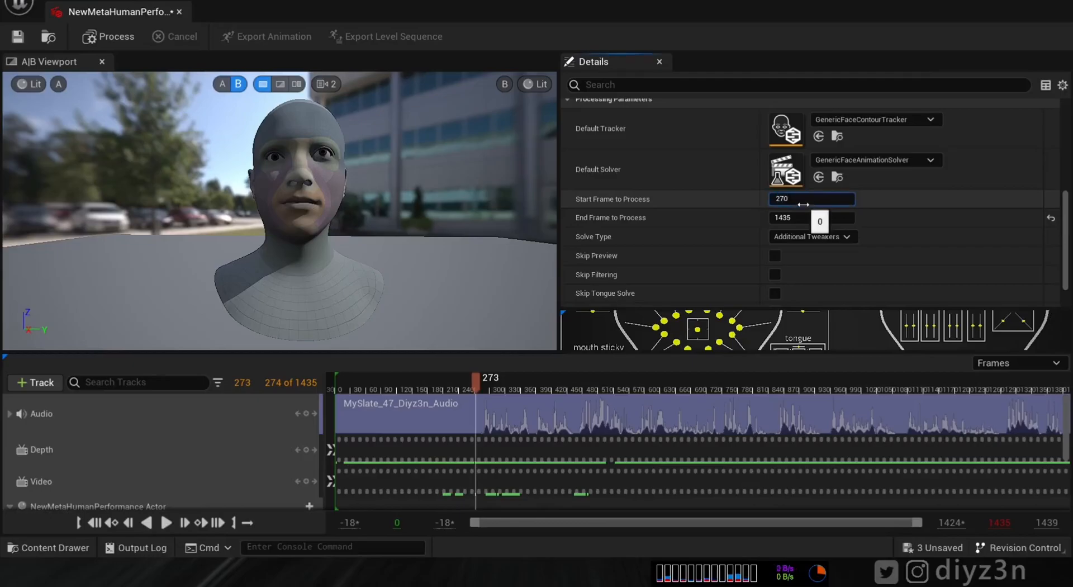
pyautogui.press('Return')
pyautogui.scroll(-2, 1065, 256)
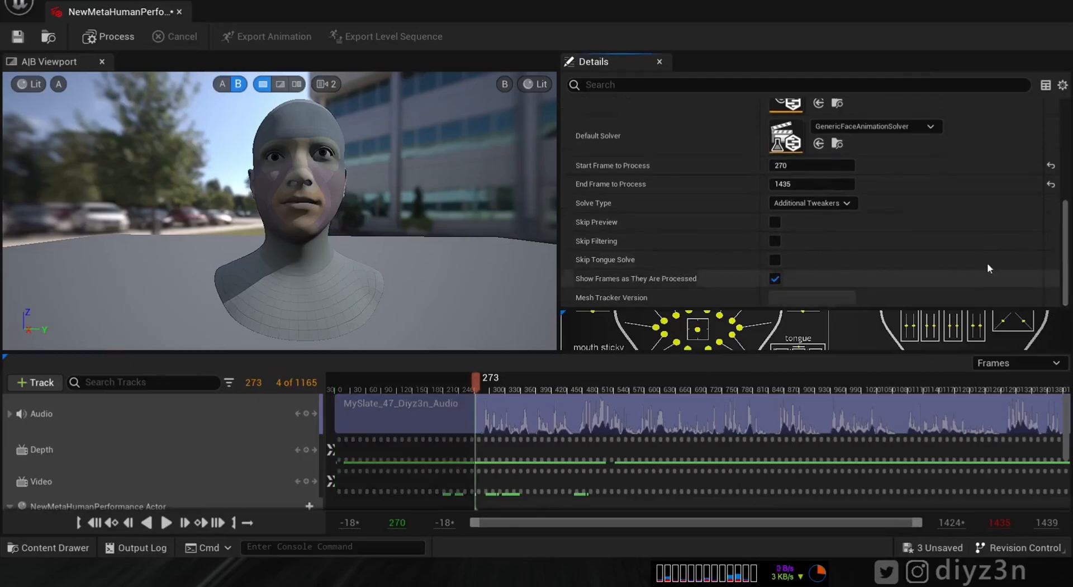
pyautogui.click(109, 36)
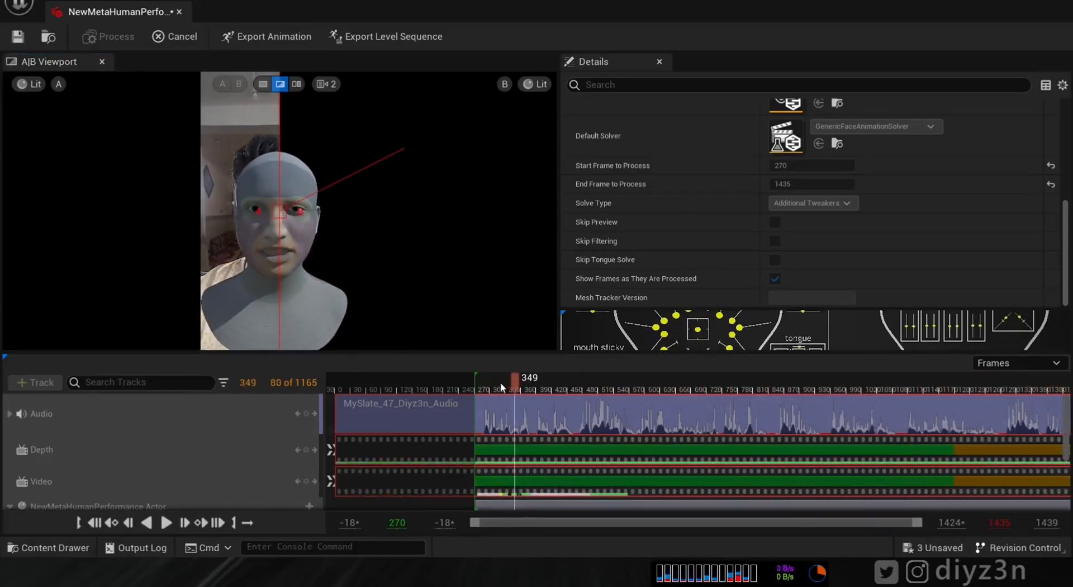
# - Play the solve, compare Dual, Single and Wipe view modes, then scrub back to frame 973
pyautogui.click(166, 522)
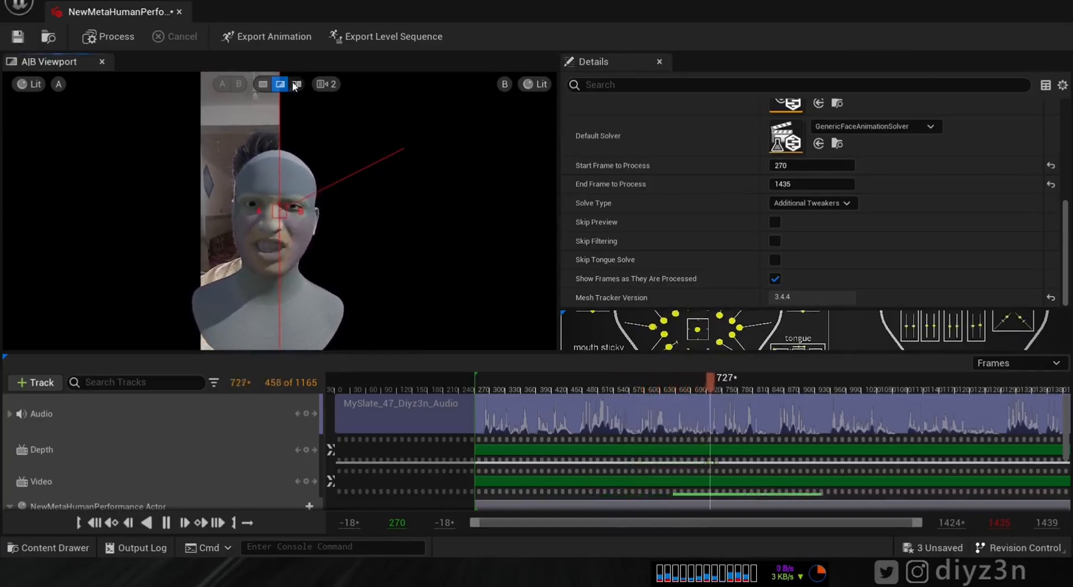
pyautogui.click(296, 84)
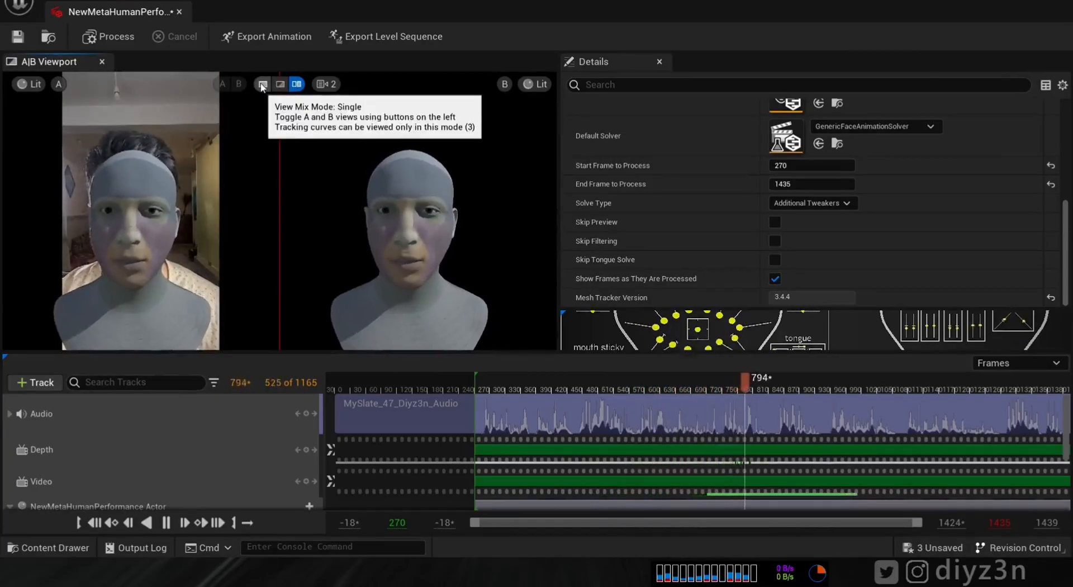
pyautogui.click(263, 85)
pyautogui.click(280, 84)
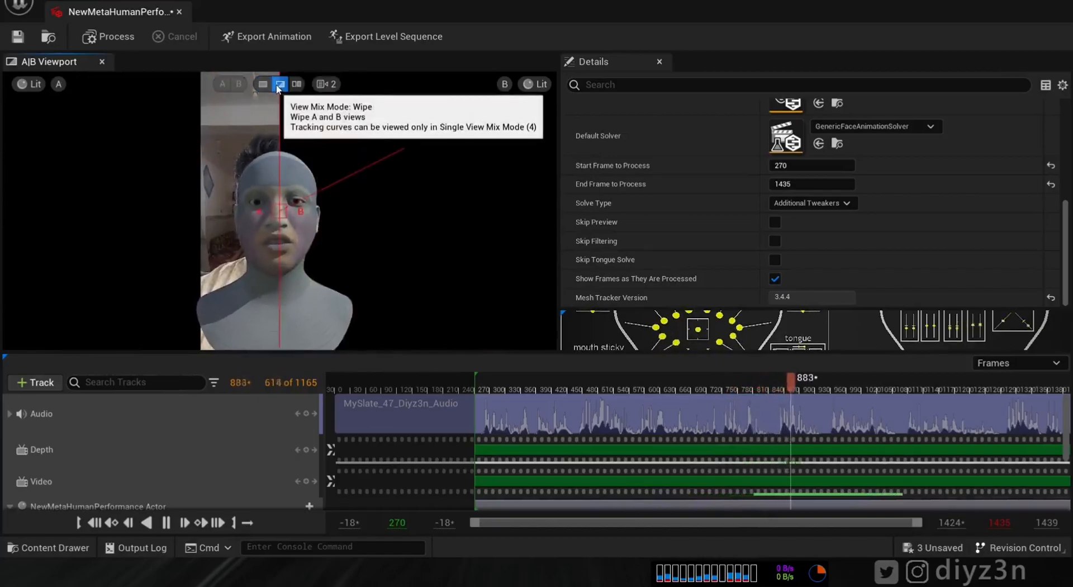
pyautogui.click(296, 84)
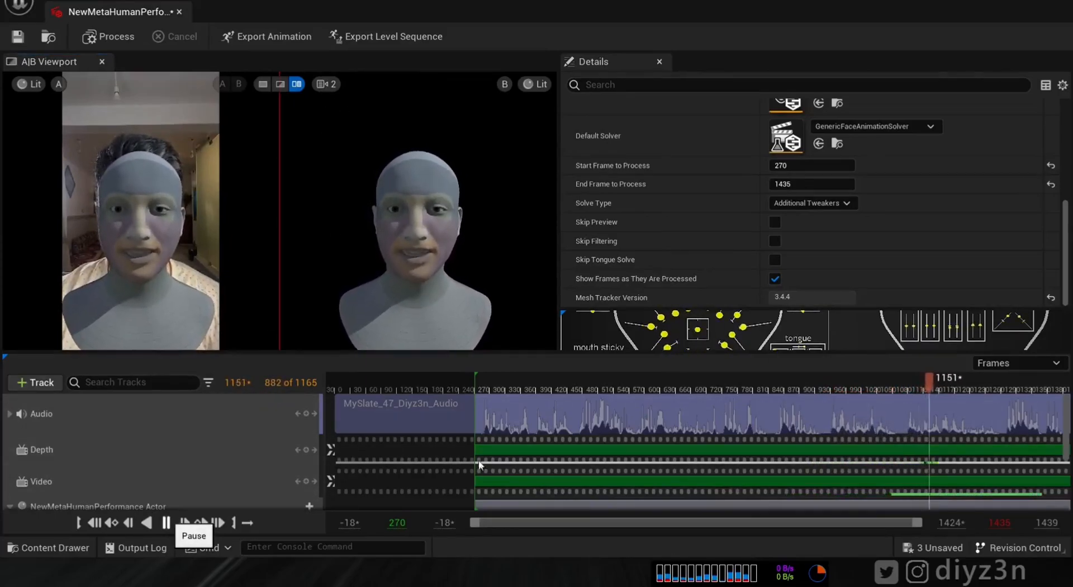
pyautogui.moveTo(932, 384); pyautogui.dragTo(836, 385)
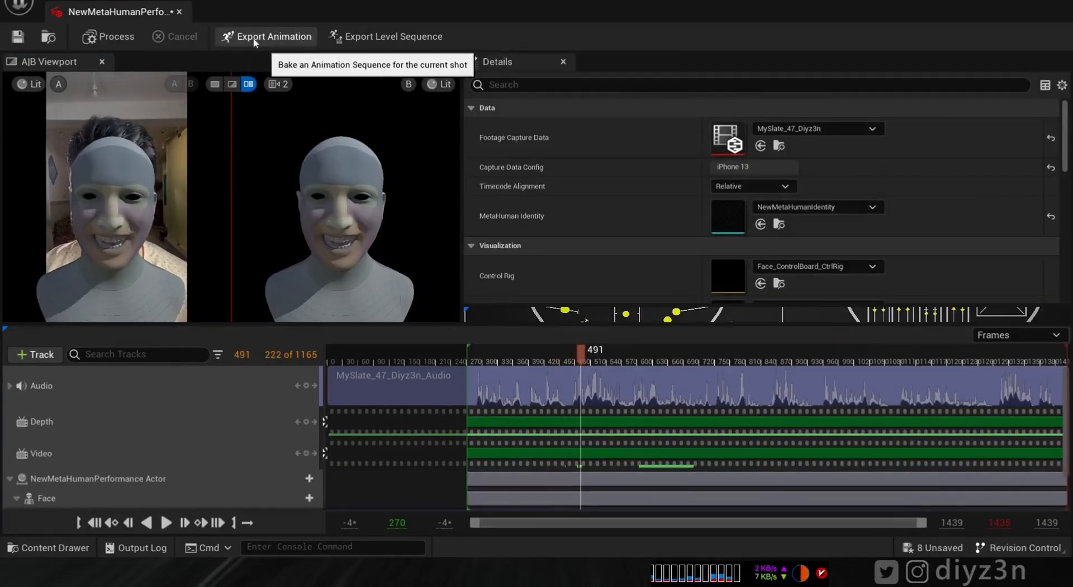
pyautogui.moveTo(1064, 139); pyautogui.dragTo(1062, 195)
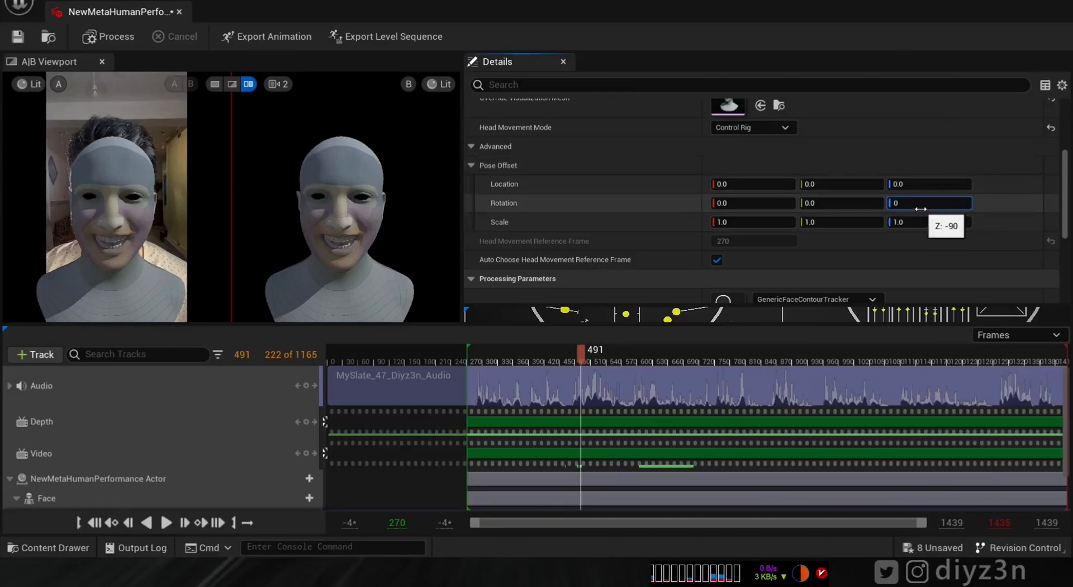
pyautogui.press('Return')
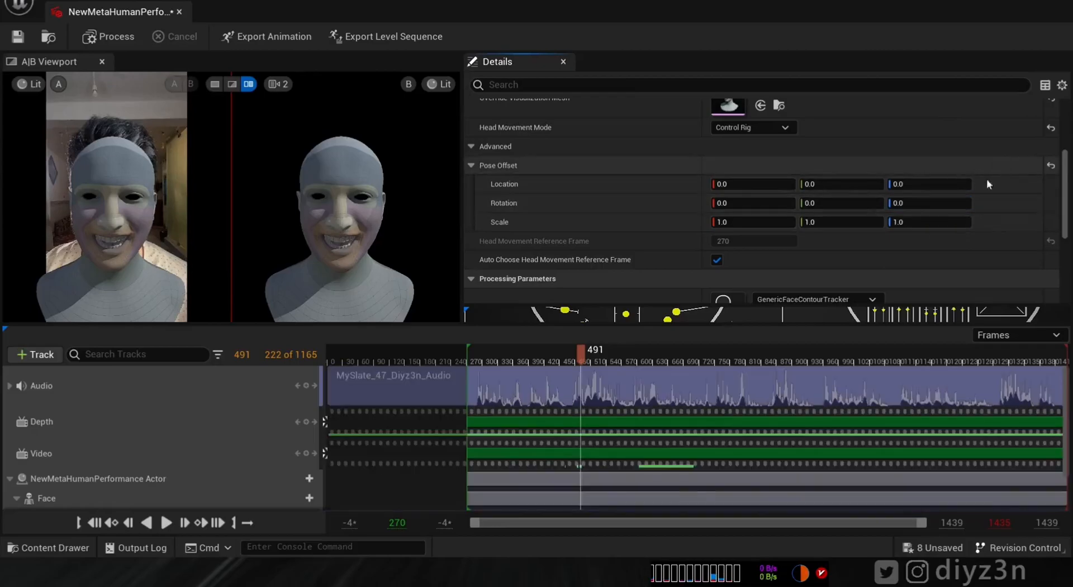
pyautogui.scroll(-1, 987, 179)
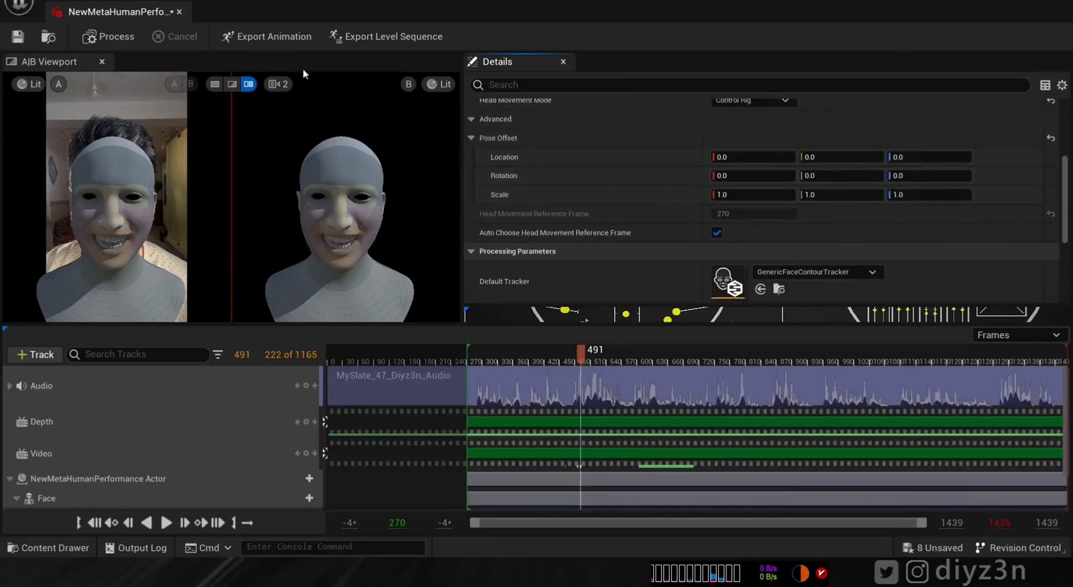
pyautogui.scroll(-6, 1069, 187)
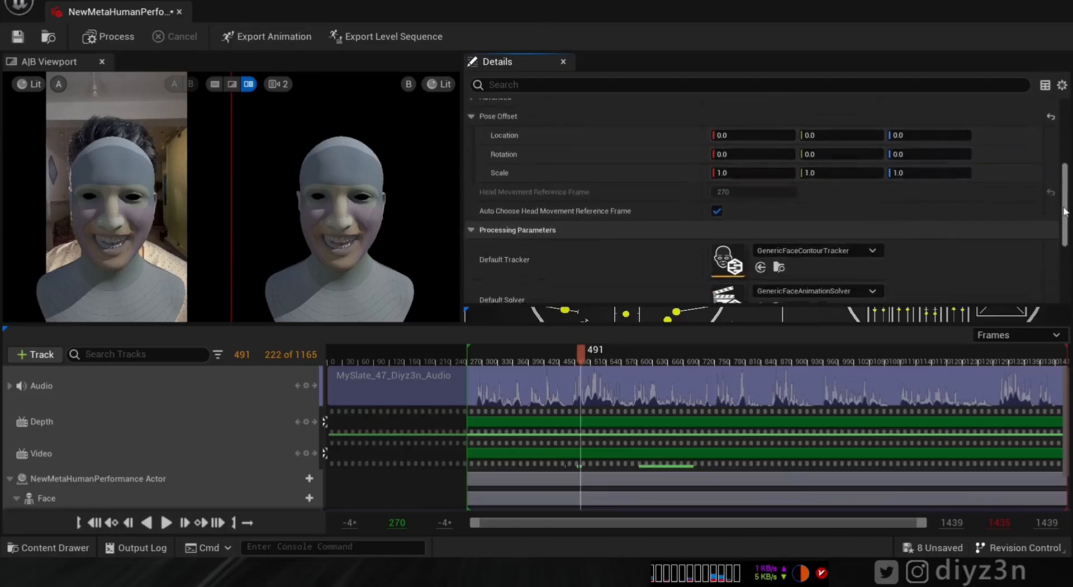
pyautogui.scroll(5, 1048, 276)
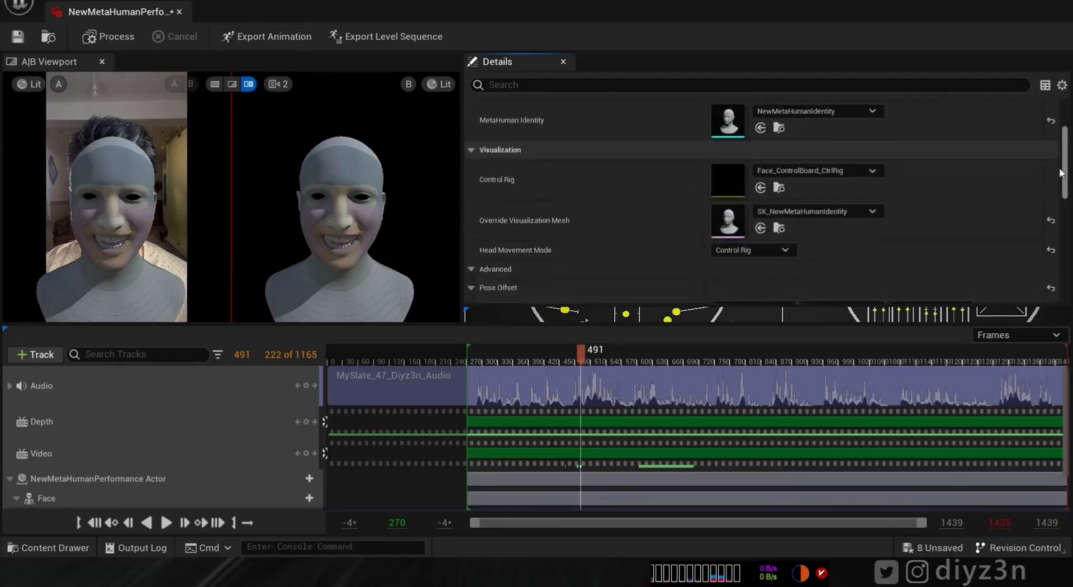
pyautogui.click(738, 196)
pyautogui.click(757, 218)
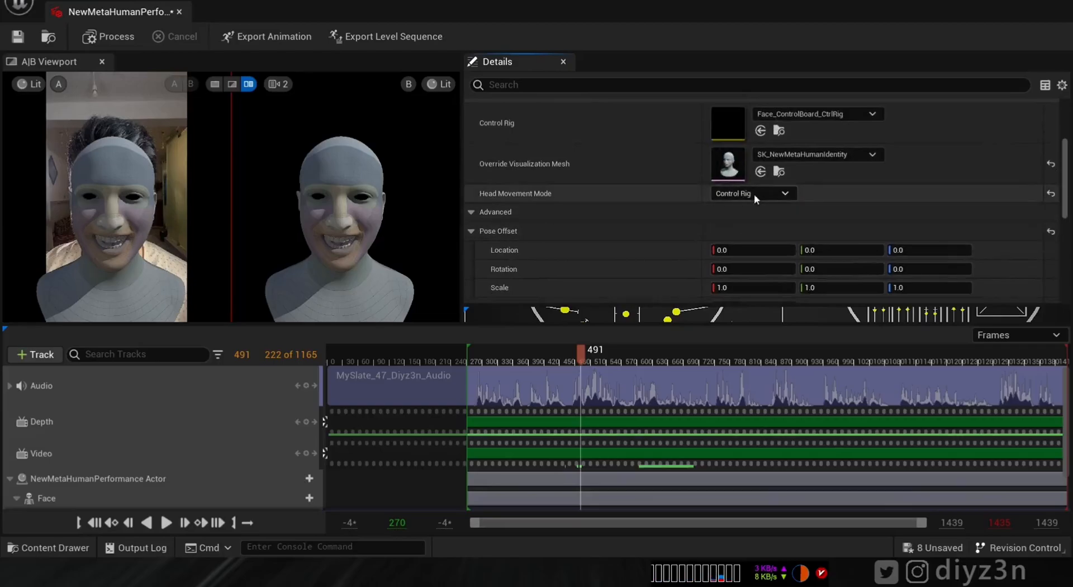
# - Start exporting as AS_NewMetaHumanPerformance_Cool, confirm the replace, then cancel the export settings
pyautogui.click(274, 37)
pyautogui.click(520, 149)
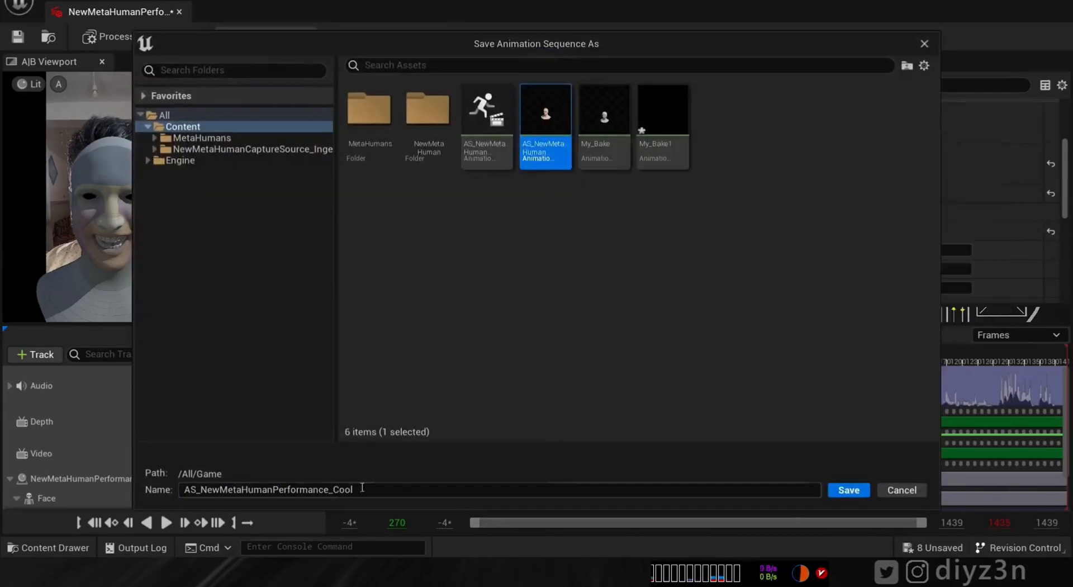
pyautogui.click(849, 491)
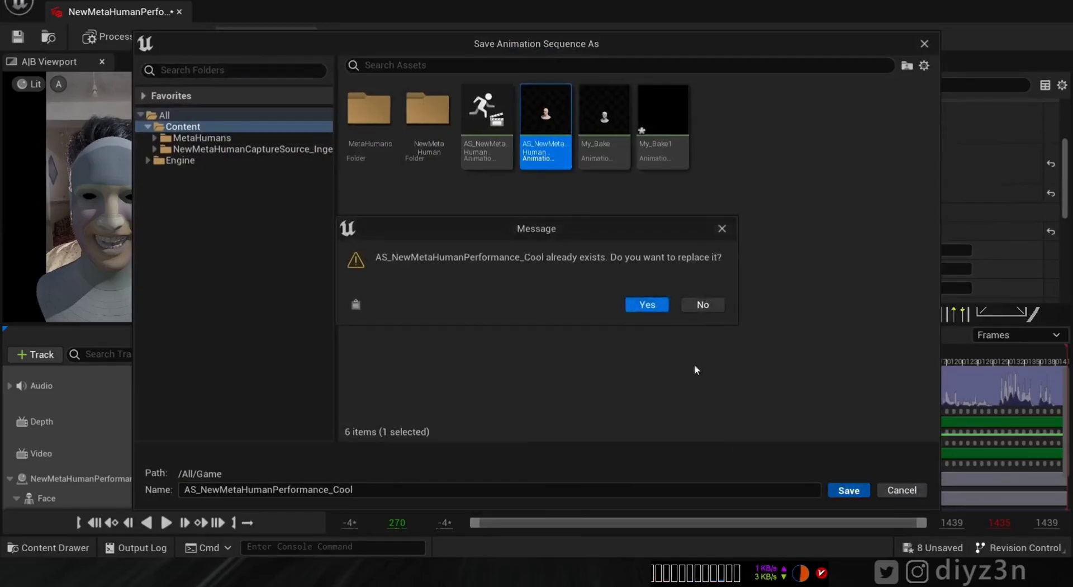
pyautogui.click(646, 306)
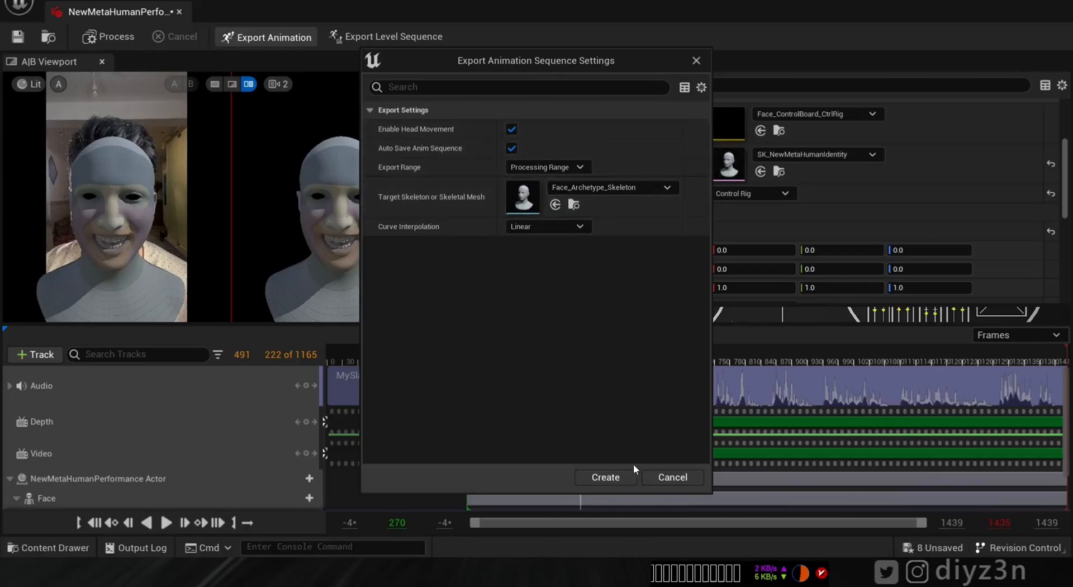
pyautogui.click(659, 478)
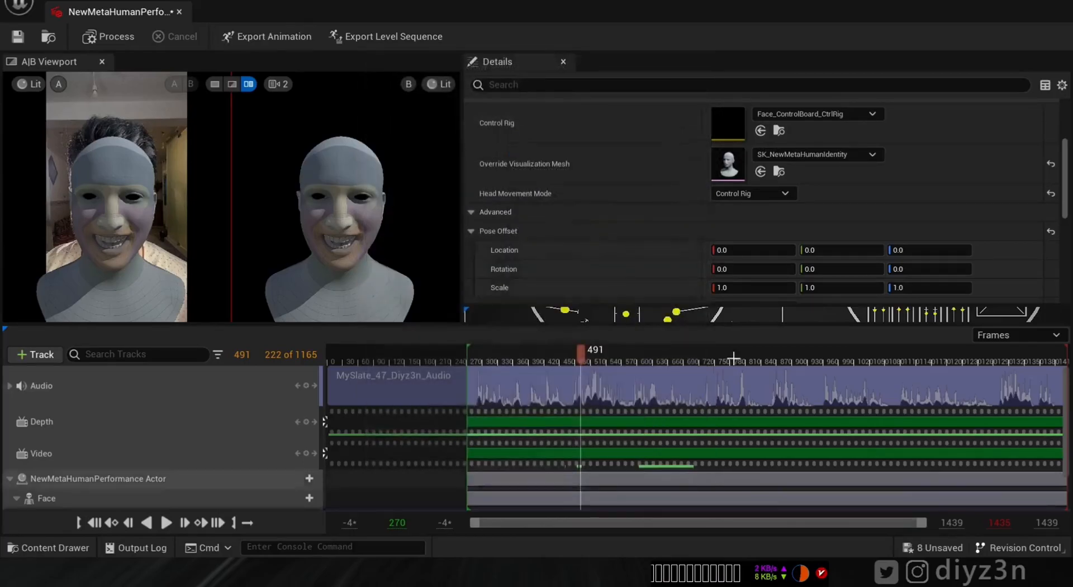
# - Disable head movement, then export AS_NewMetaHumanPerformance_Cool targeting Face_Archetype_Skeleton
pyautogui.click(739, 193)
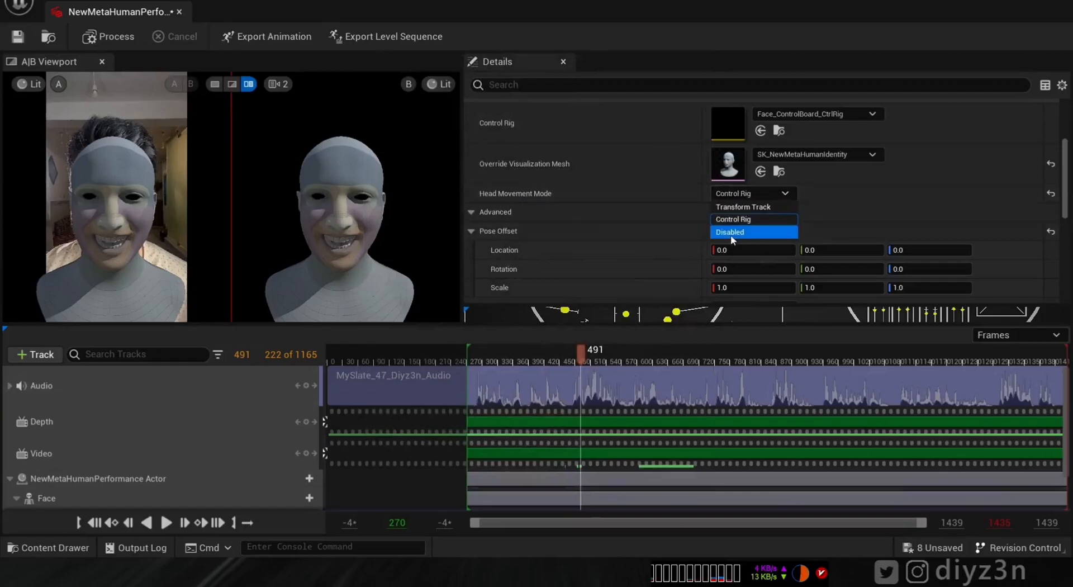
pyautogui.click(738, 231)
pyautogui.click(267, 36)
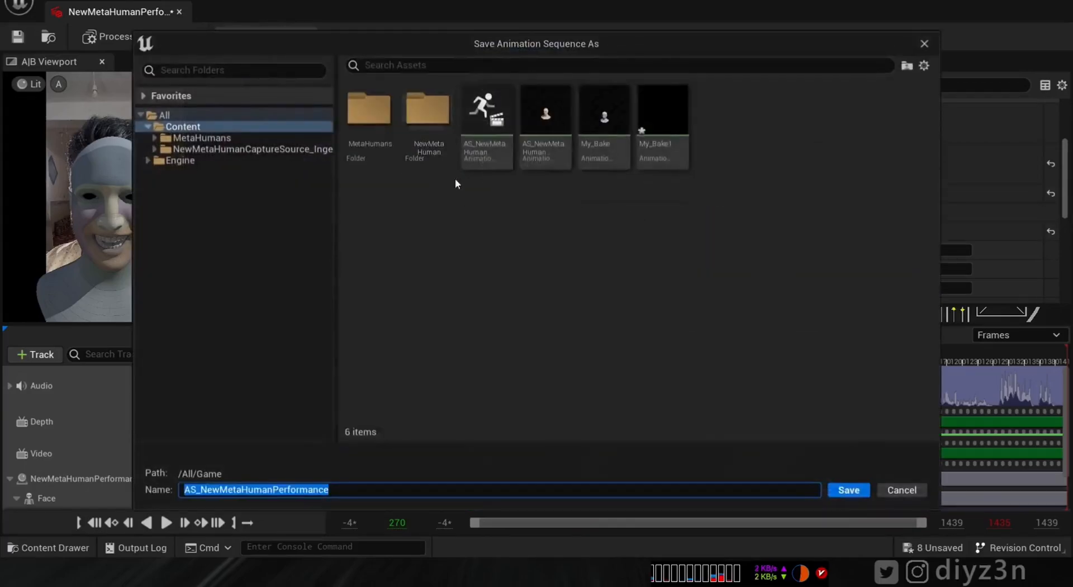
pyautogui.click(535, 150)
pyautogui.click(849, 490)
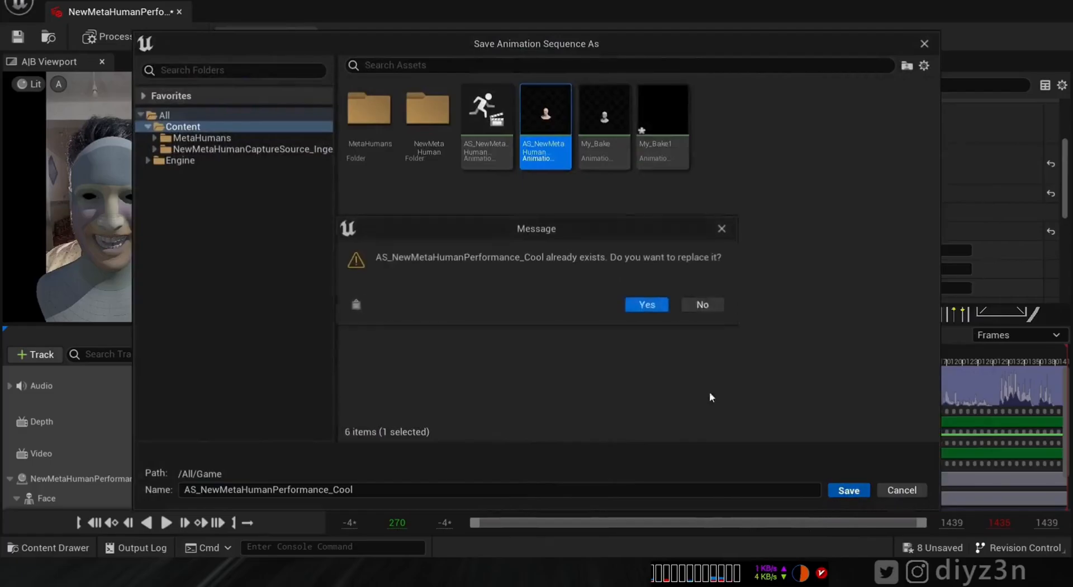
pyautogui.click(643, 306)
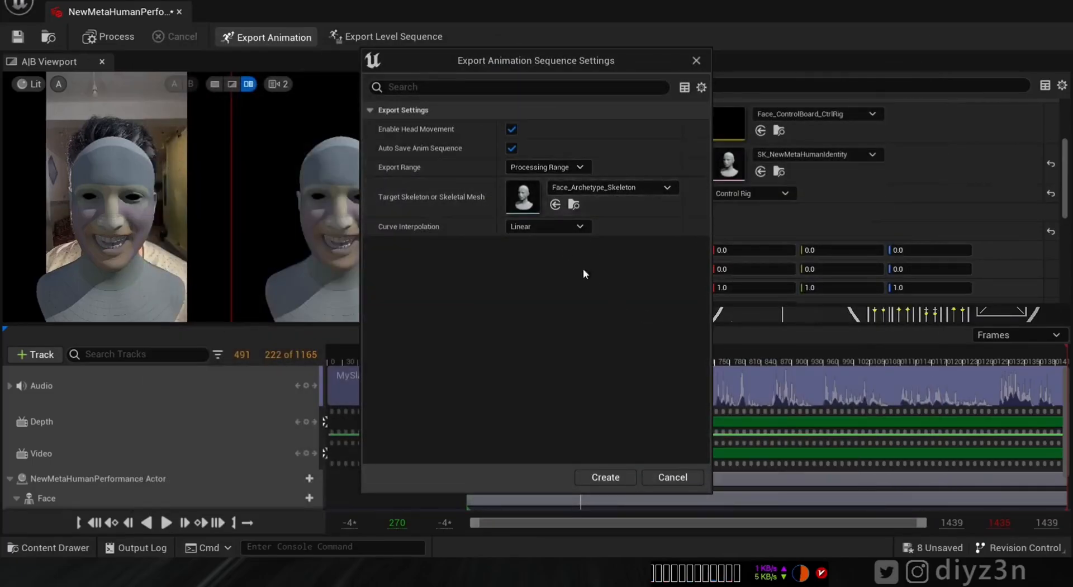
pyautogui.click(590, 188)
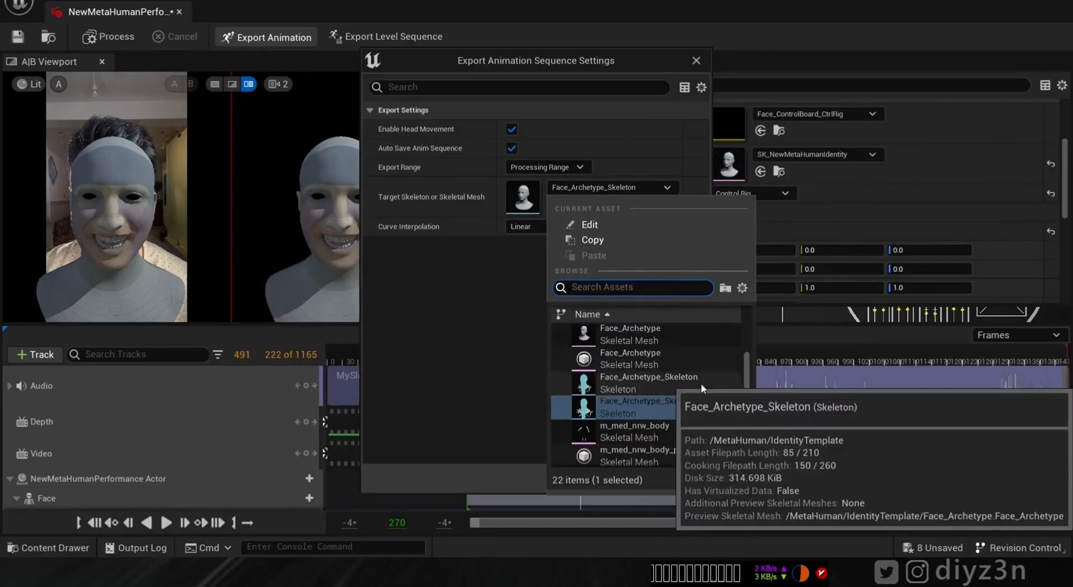
pyautogui.click(671, 410)
pyautogui.click(612, 477)
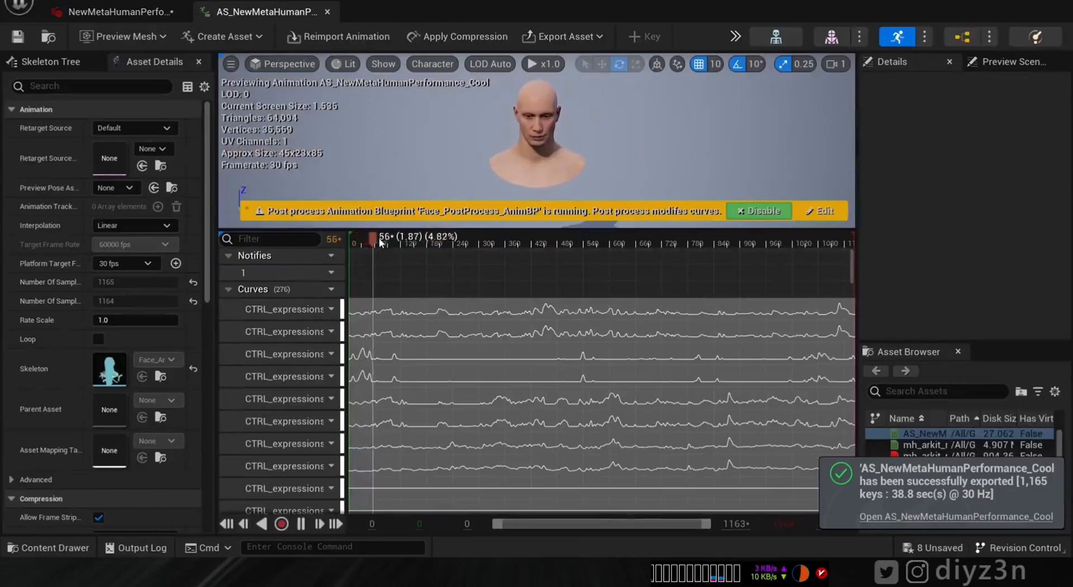
# - Scrub the exported animation to frames 379 and 480, checking the eyes from the front
pyautogui.moveTo(378, 240); pyautogui.dragTo(514, 256)
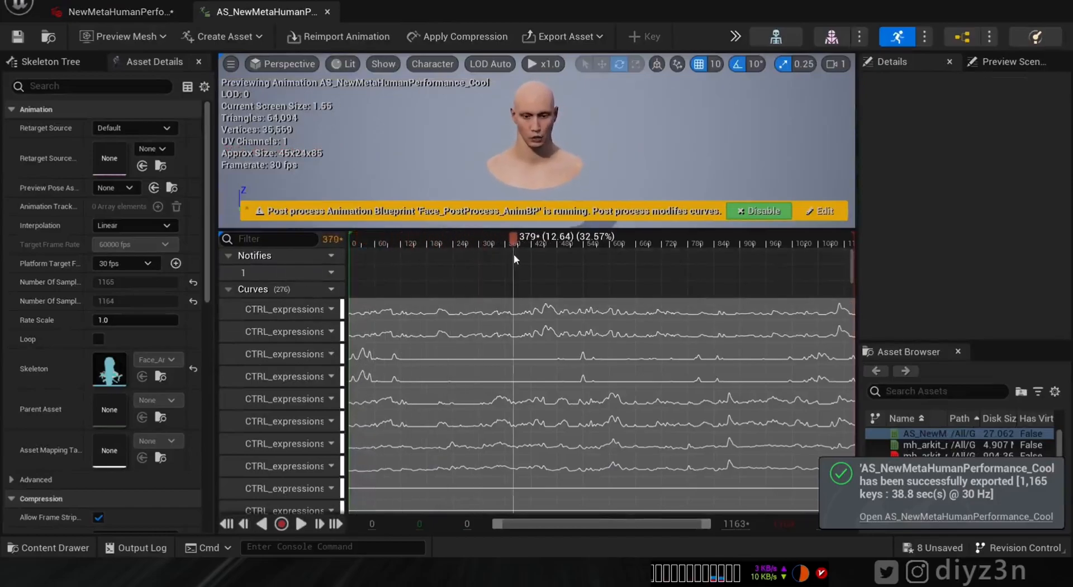
pyautogui.keyDown('alt'); pyautogui.moveTo(535, 137); pyautogui.dragTo(536, 106); pyautogui.keyUp('alt')
pyautogui.scroll(5, 546, 124)
pyautogui.moveTo(546, 124); pyautogui.dragTo(536, 84, button='middle')
pyautogui.moveTo(518, 240); pyautogui.dragTo(559, 248)
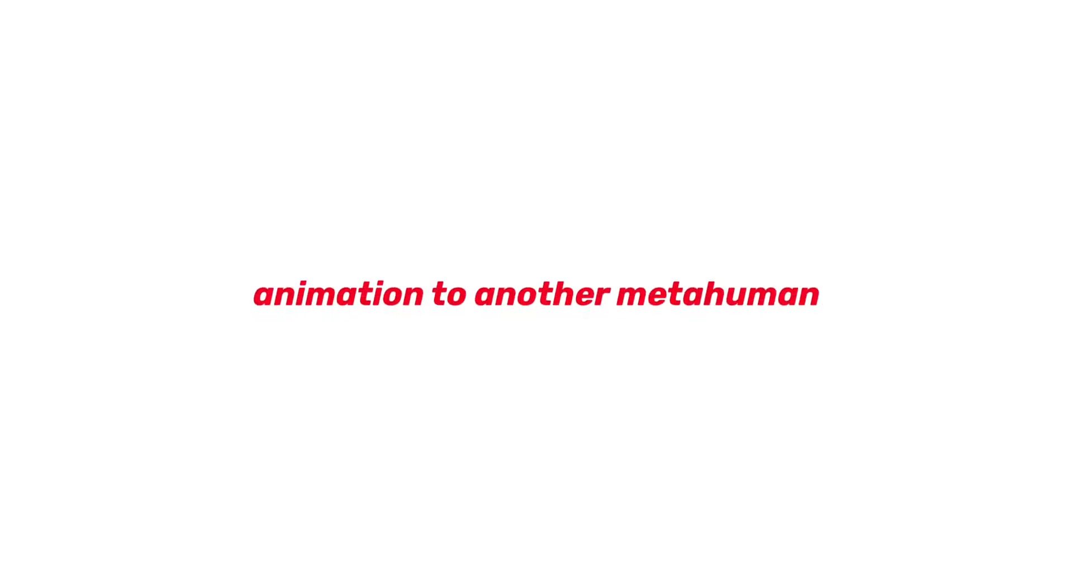
# - Permanently delete the Cooper MetaHuman's azl4EnqT folder from UAssets via Bridge's Go to Files
pyautogui.click(537, 293)
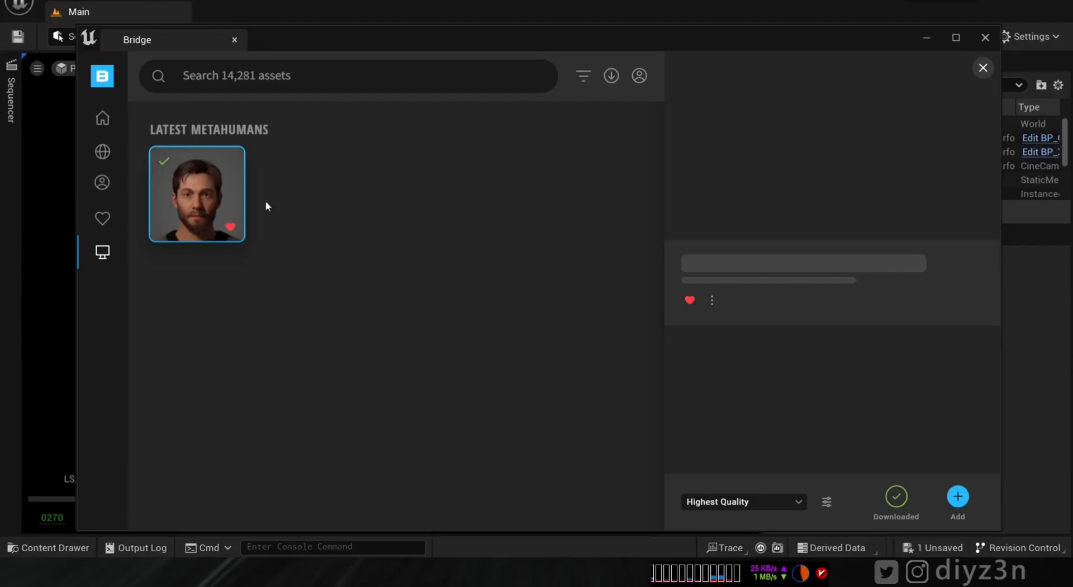
pyautogui.rightClick(187, 194)
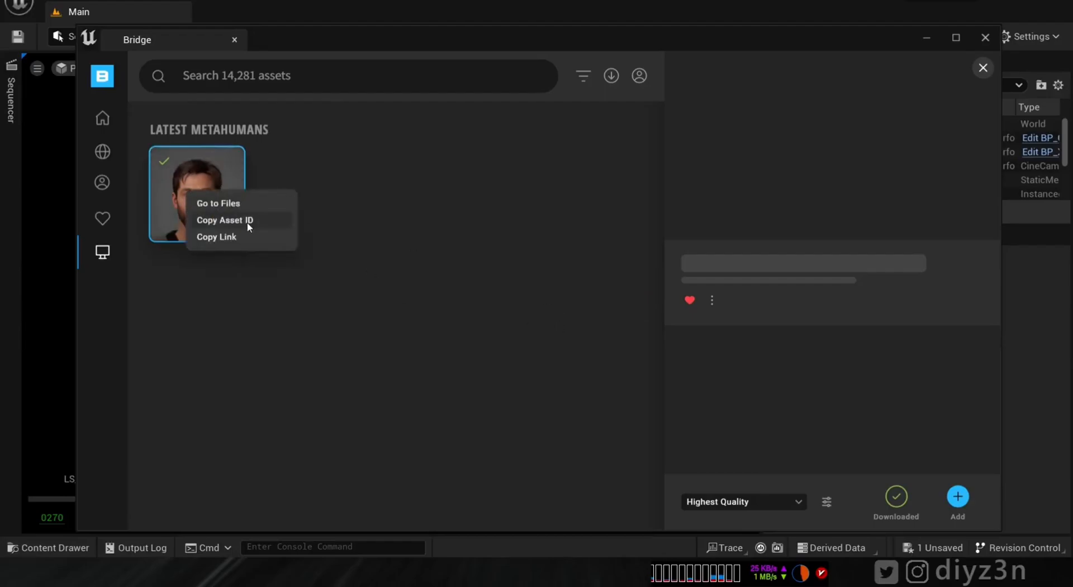
pyautogui.click(244, 206)
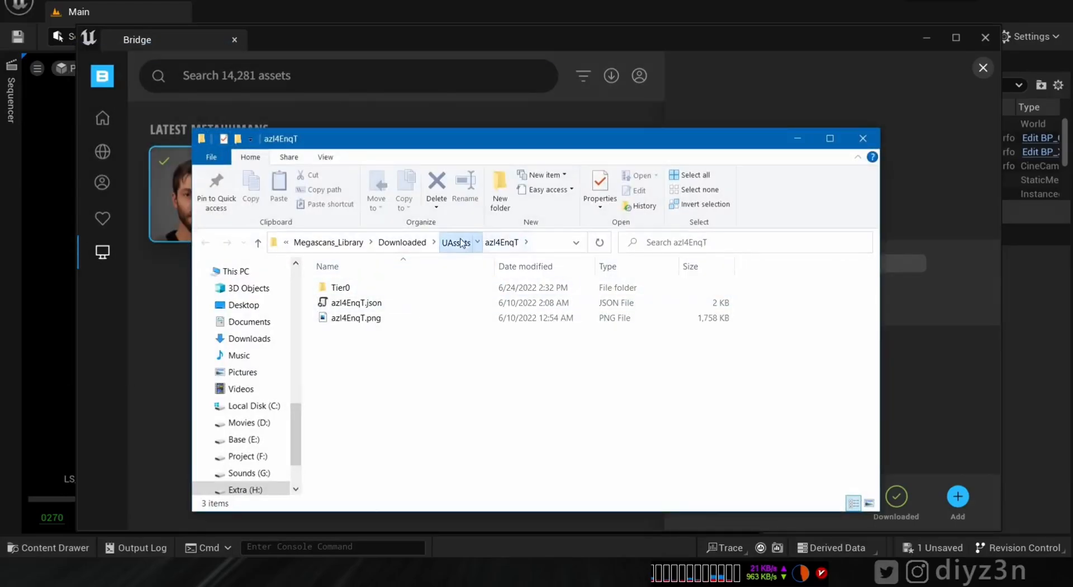
pyautogui.click(462, 242)
pyautogui.hotkey('shift', 'Delete')
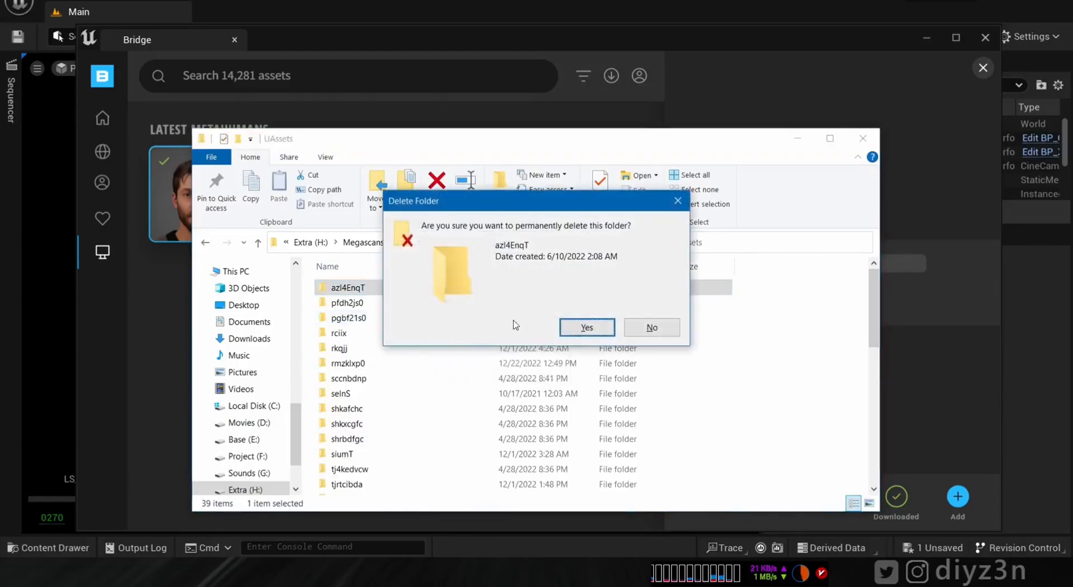
pyautogui.click(573, 330)
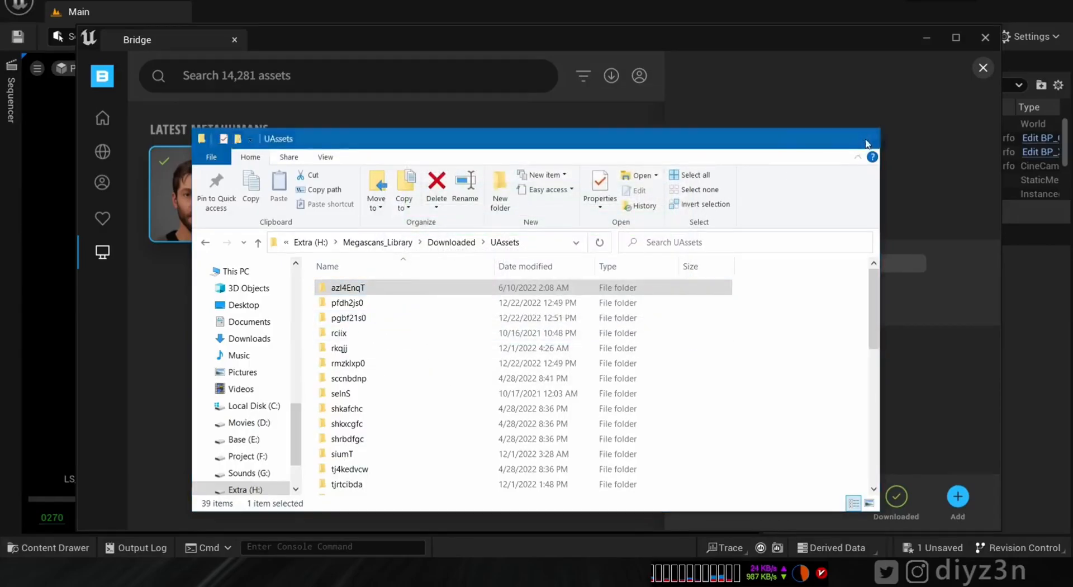
pyautogui.click(934, 143)
pyautogui.click(103, 219)
# - Select the XZ MetaHuman under My MetaHumans, let it download, and add it to the project
pyautogui.click(102, 251)
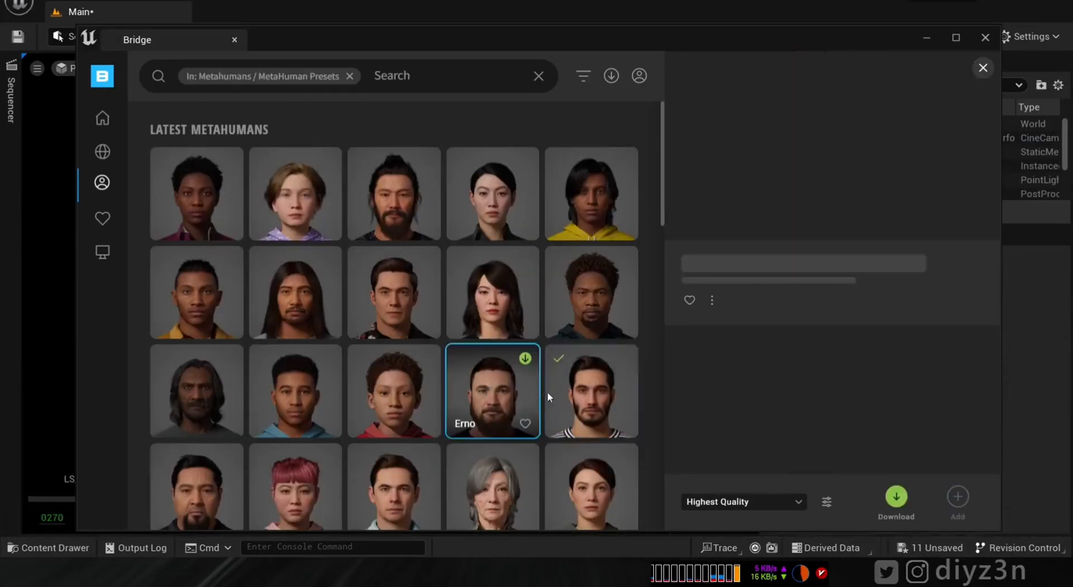
pyautogui.click(550, 391)
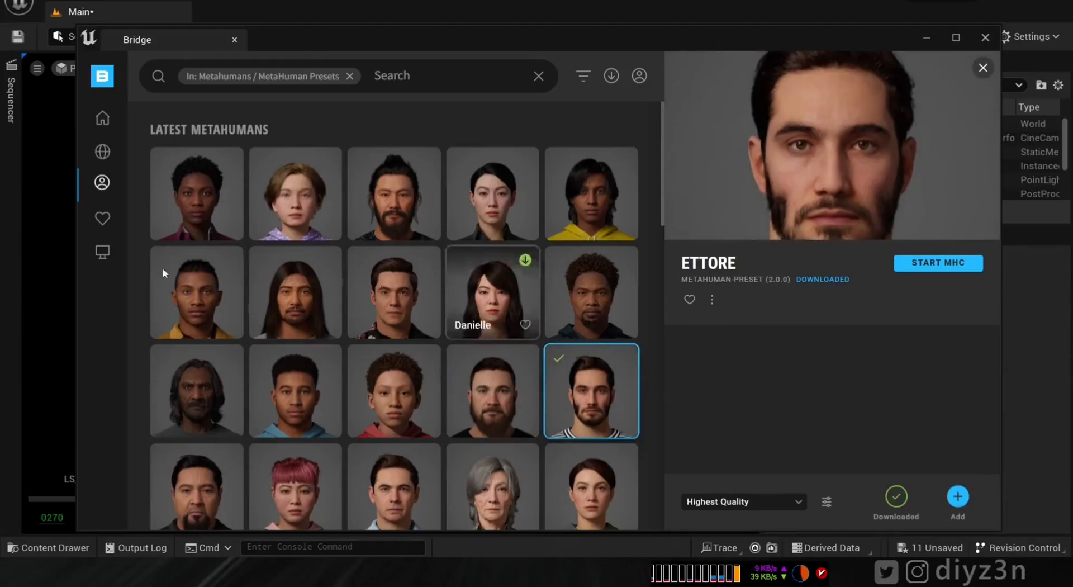
pyautogui.moveTo(115, 193)
pyautogui.click(176, 127)
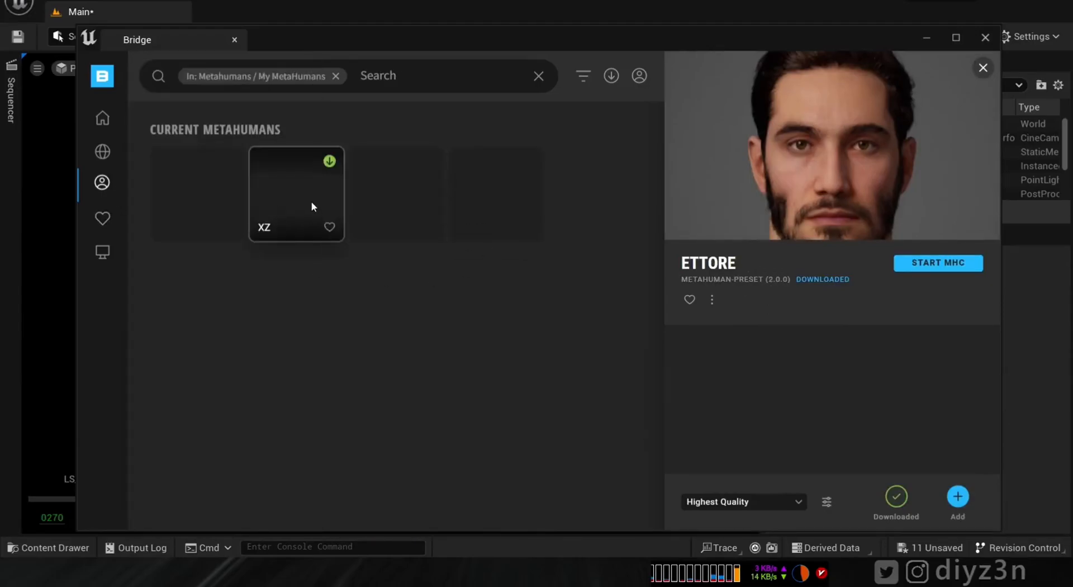
pyautogui.click(290, 211)
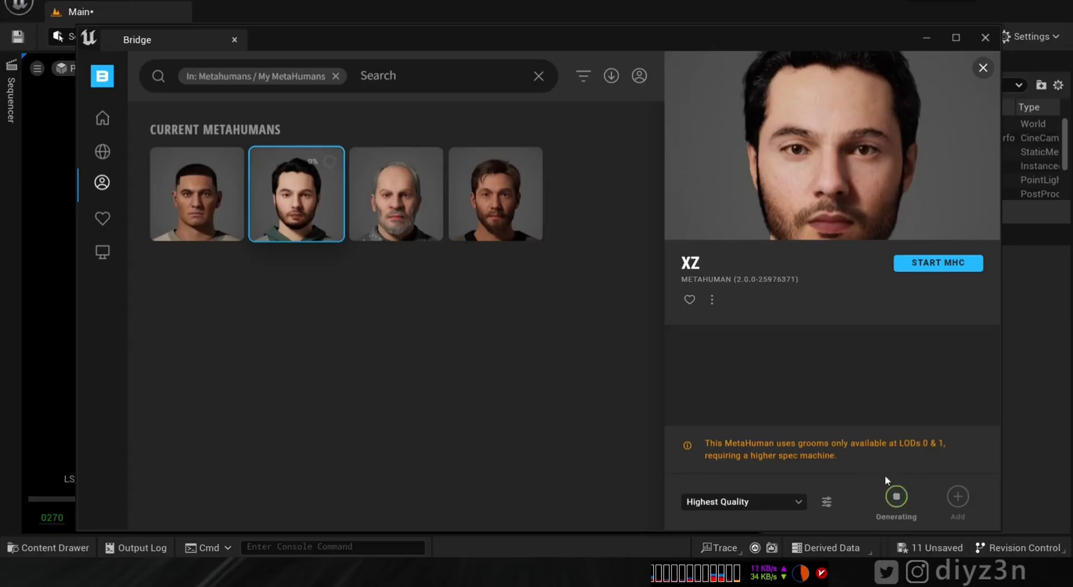
pyautogui.moveTo(102, 182)
pyautogui.click(179, 100)
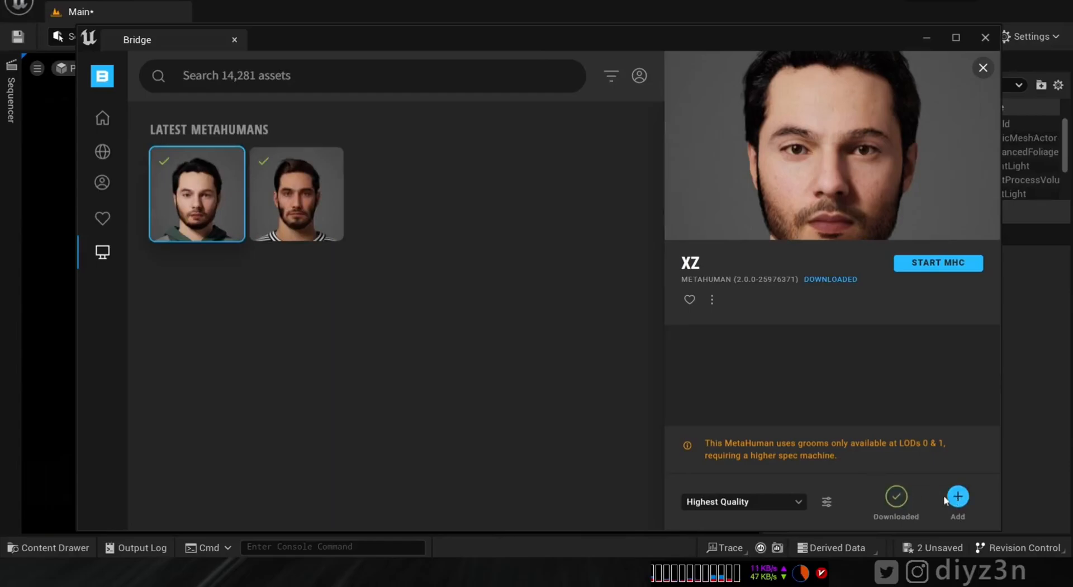
pyautogui.click(949, 498)
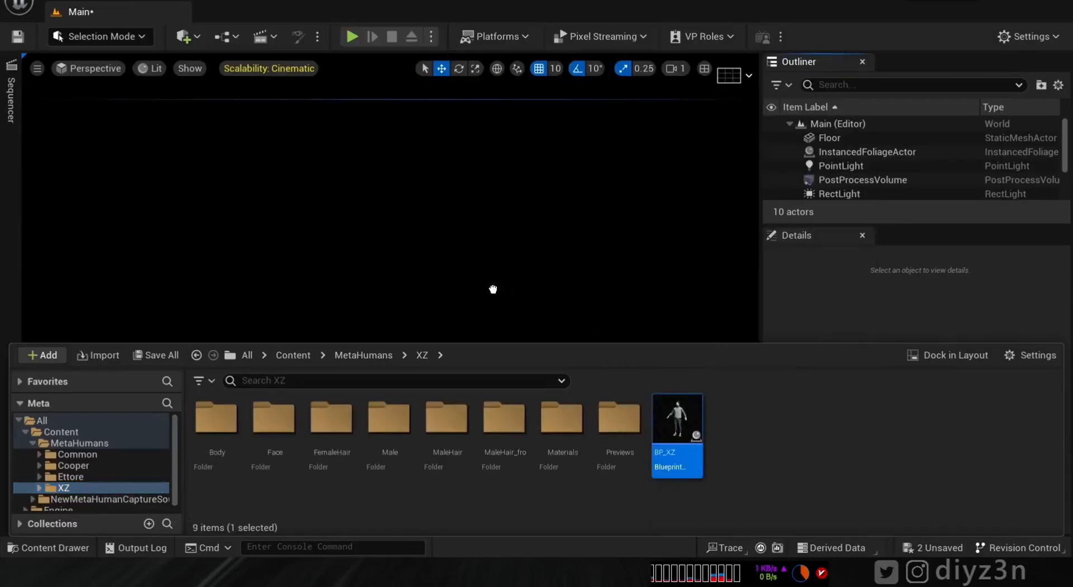
# - Drop BP_XZ into the level and reset its location to the origin
pyautogui.moveTo(493, 289); pyautogui.dragTo(493, 289)
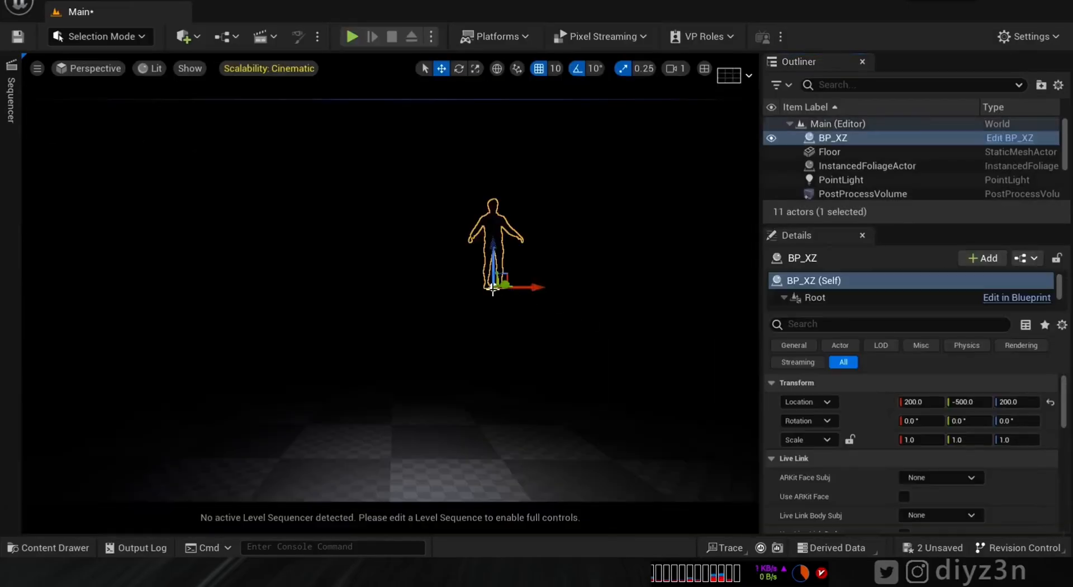
pyautogui.click(1053, 402)
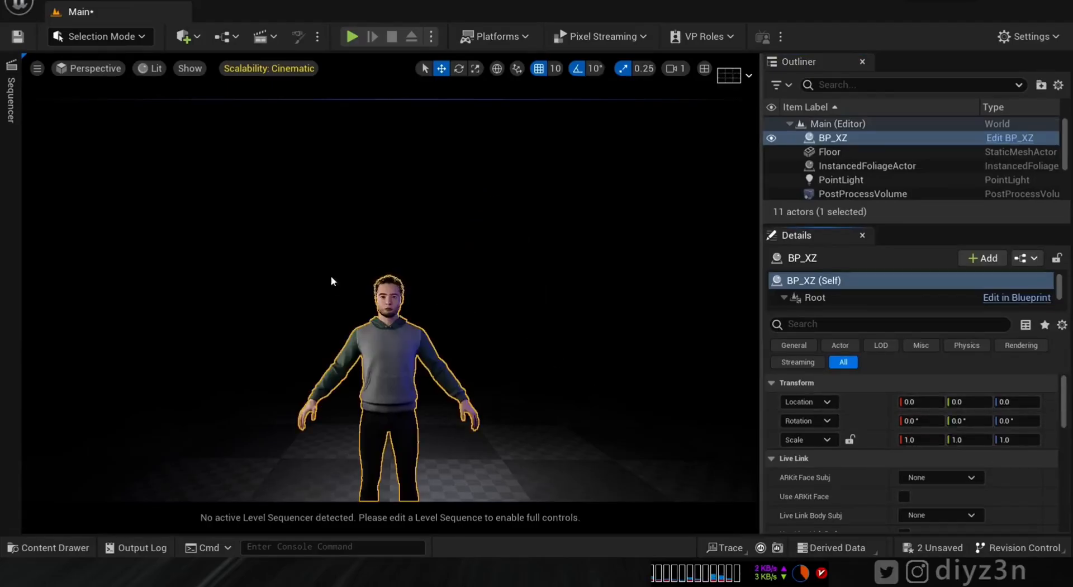
pyautogui.scroll(8, 331, 281)
# - Open LS_NewMetaHumanPerformance, undoing an accidental attach of BP_XZ to the Cine Camera
pyautogui.click(56, 547)
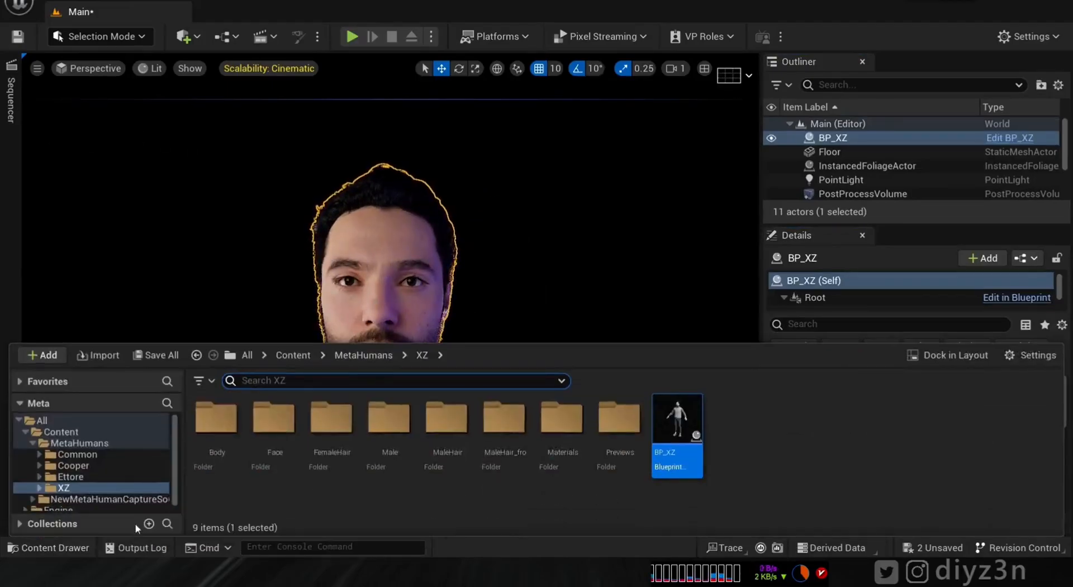
pyautogui.click(62, 432)
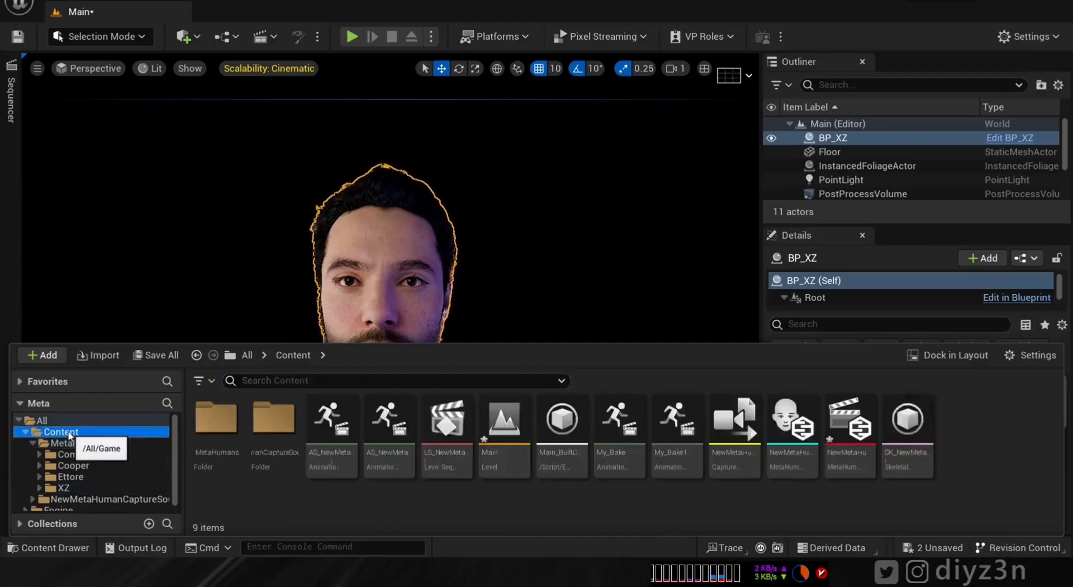
pyautogui.doubleClick(442, 445)
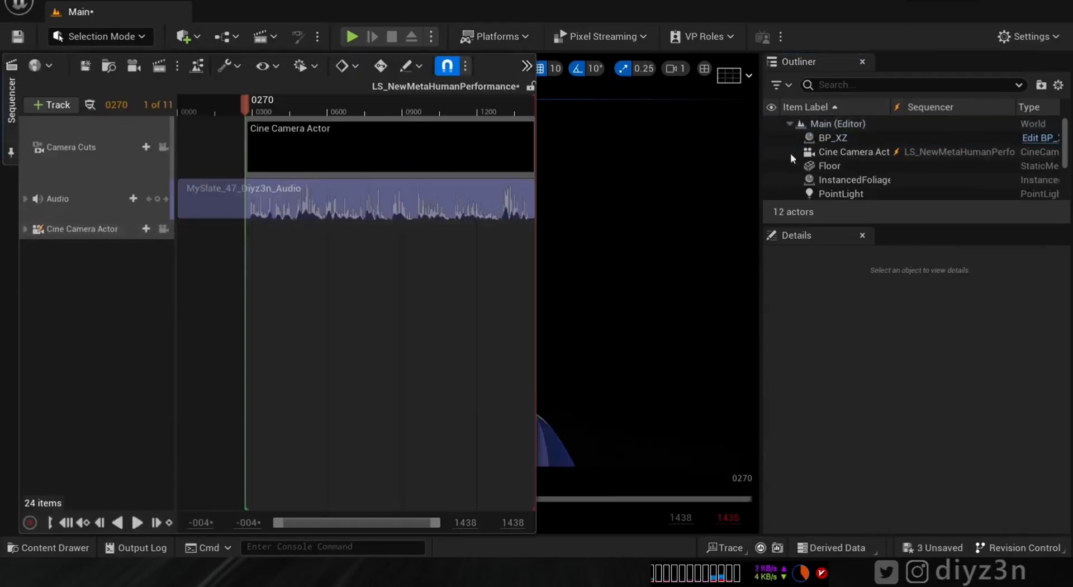
pyautogui.moveTo(832, 137); pyautogui.dragTo(561, 183)
pyautogui.moveTo(749, 169); pyautogui.dragTo(849, 152)
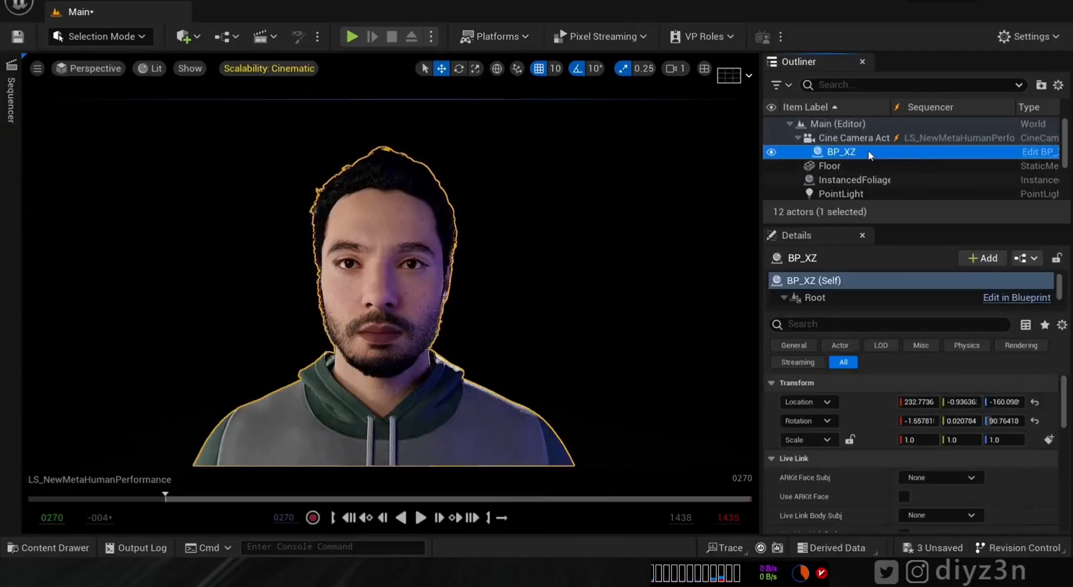
pyautogui.hotkey('ctrl', 'z')
# - Dock Sequencer at the bottom and add BP_XZ from the Outliner as a track
pyautogui.click(11, 112)
pyautogui.click(8, 151)
pyautogui.click(55, 141)
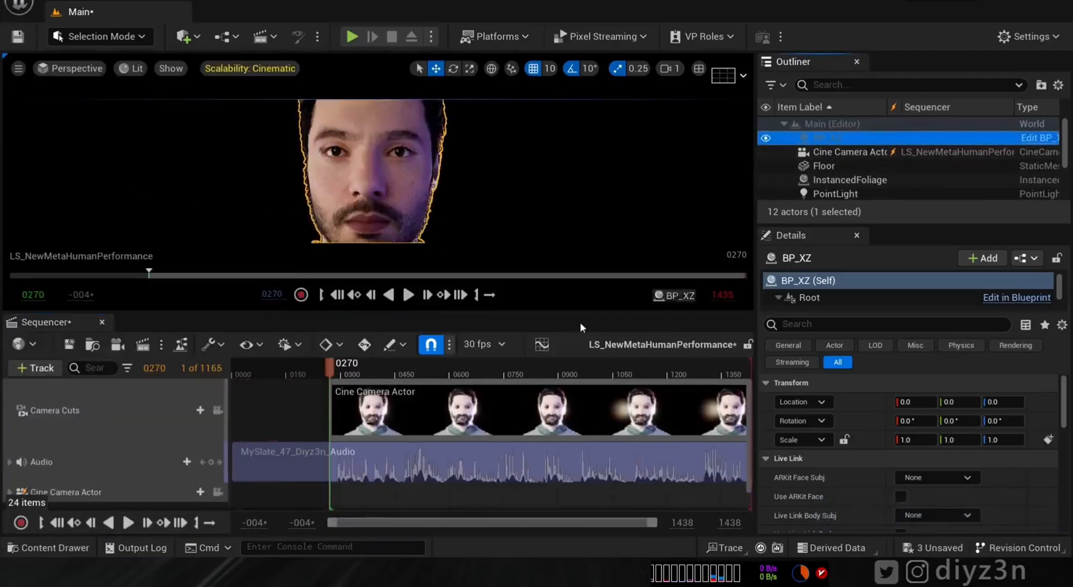
pyautogui.moveTo(96, 465); pyautogui.dragTo(160, 459)
pyautogui.moveTo(334, 371); pyautogui.dragTo(348, 372)
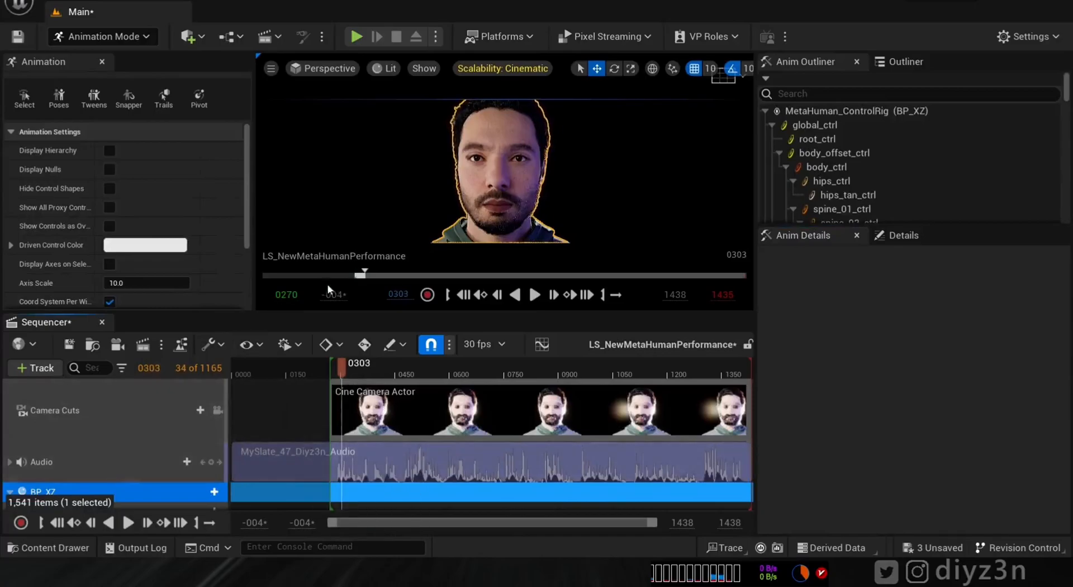
# - Close the Animation mode panels and delete the Face_ControlBoard_CtrlRig track
pyautogui.click(102, 62)
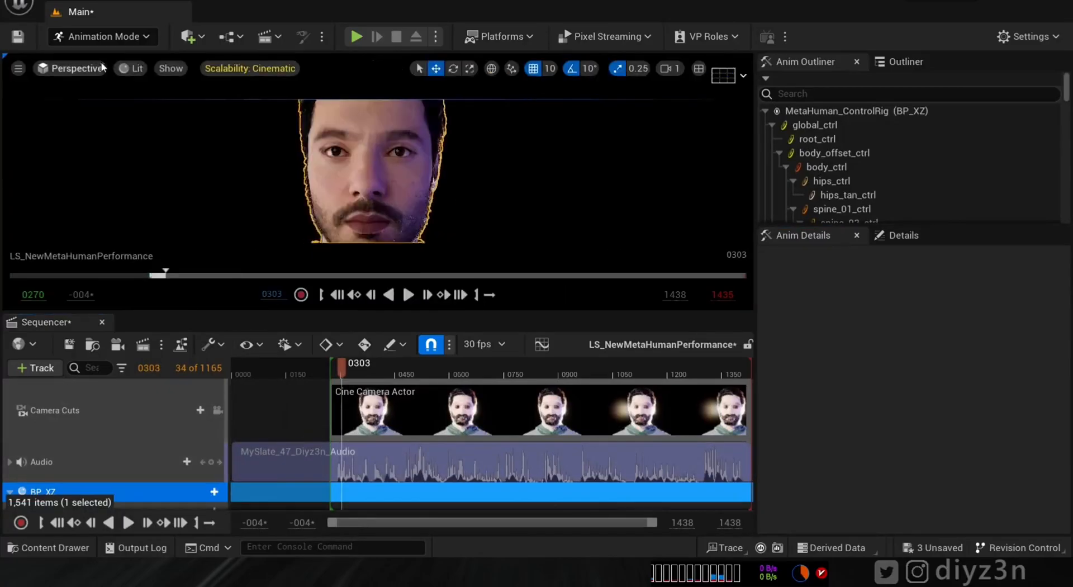
pyautogui.click(856, 61)
pyautogui.click(857, 235)
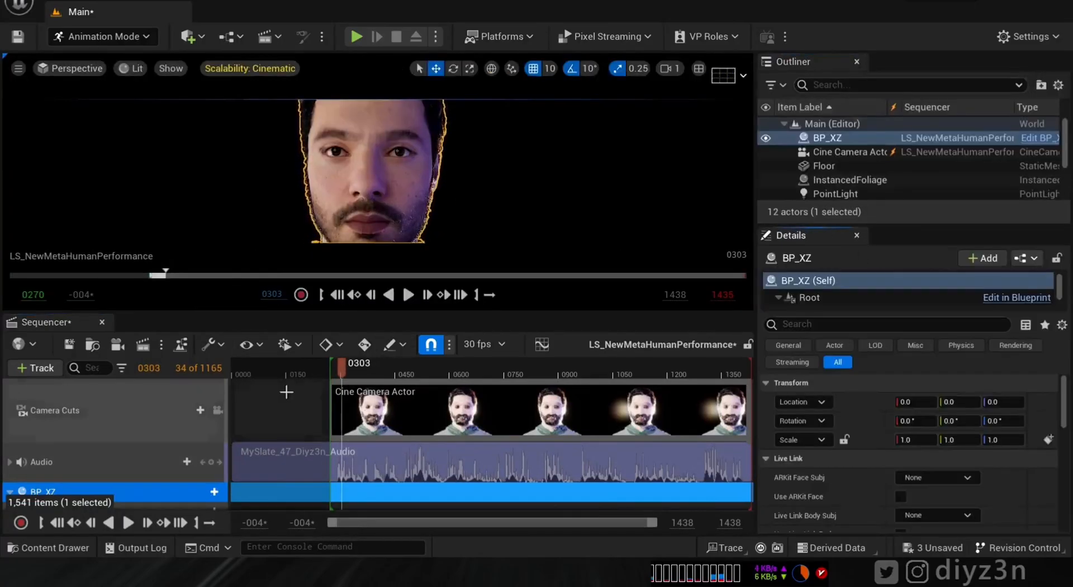
pyautogui.scroll(-5, 201, 408)
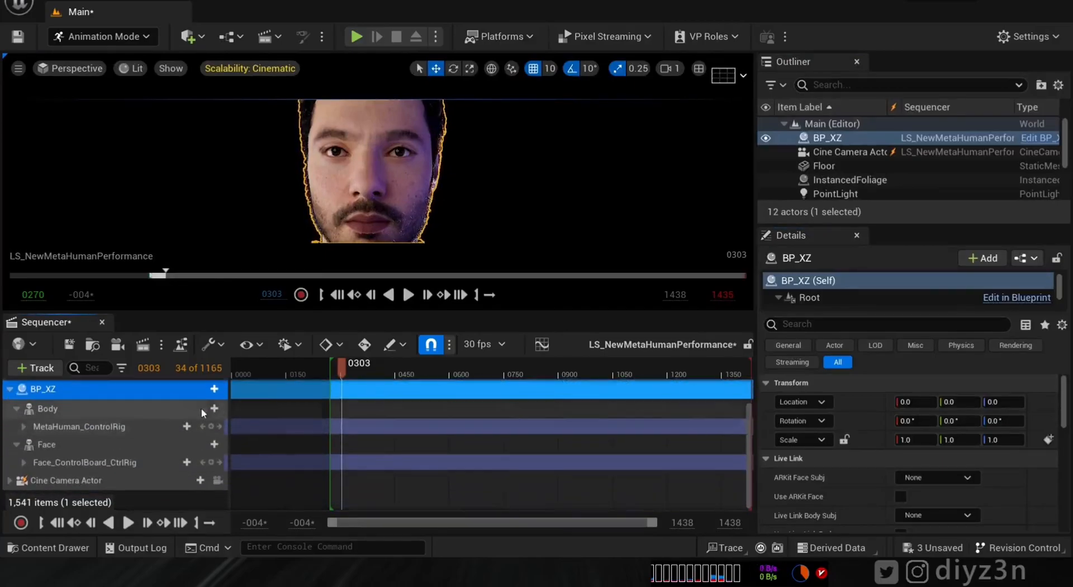
pyautogui.click(111, 463)
pyautogui.press('Delete')
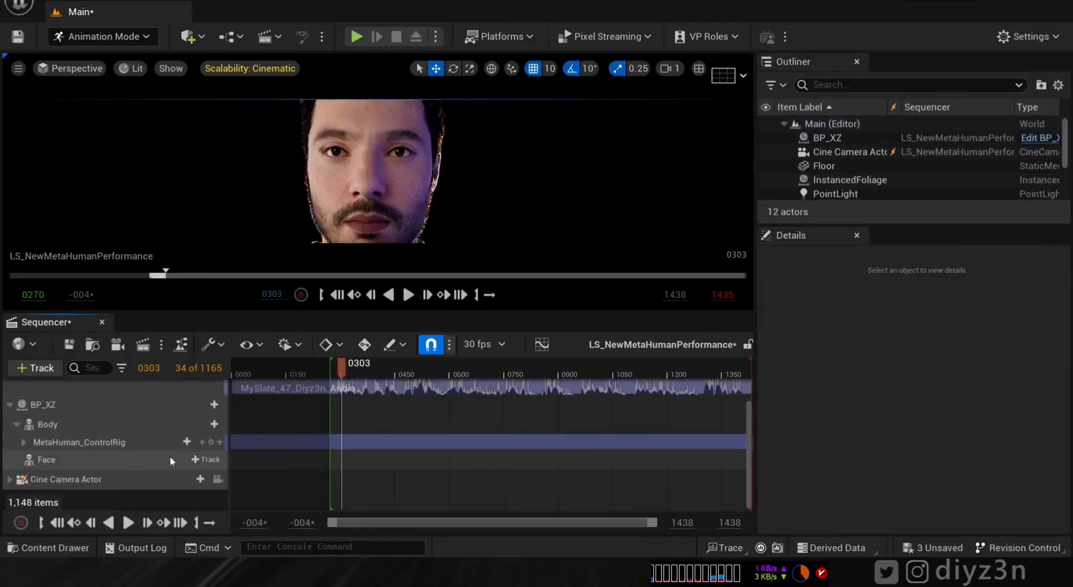
pyautogui.click(206, 460)
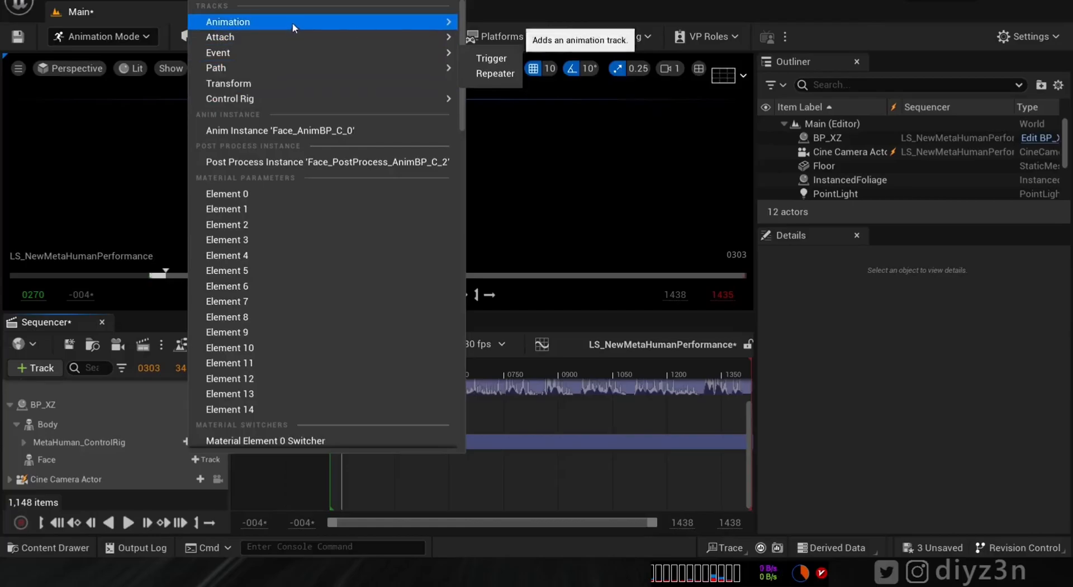
# - Put AS_NewMetaHumanPerformance_Cool on BP_XZ's Face track and scrub it through the cine camera to frame 1187
pyautogui.moveTo(294, 23)
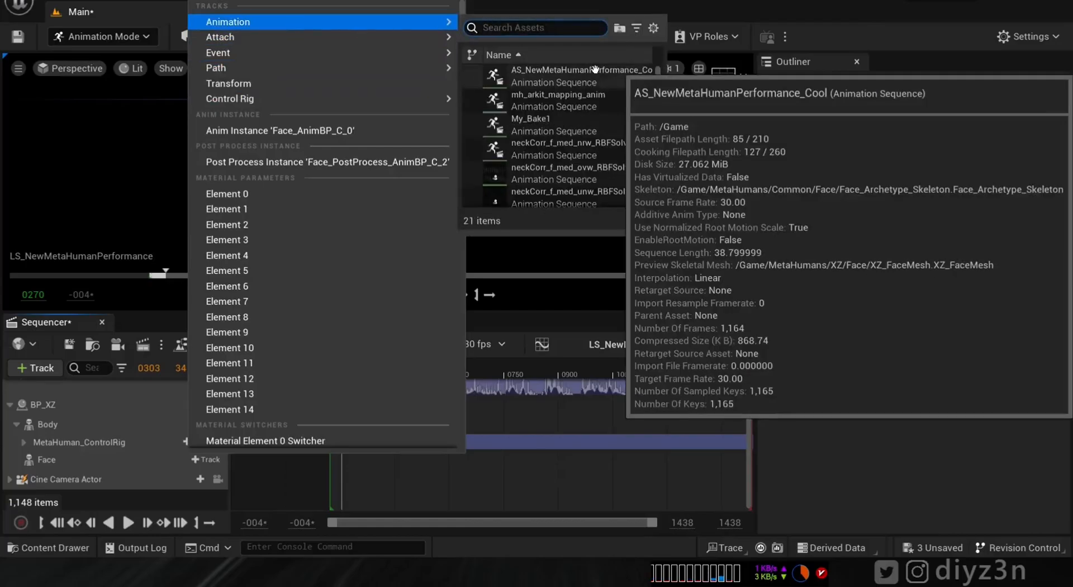
pyautogui.click(514, 76)
pyautogui.moveTo(339, 366); pyautogui.dragTo(546, 371)
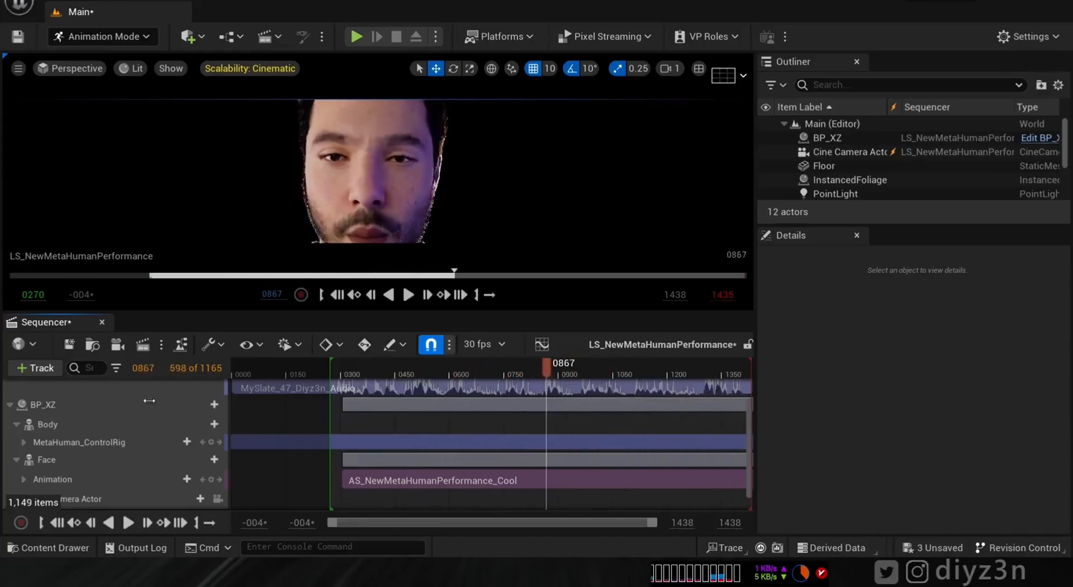
pyautogui.click(218, 499)
pyautogui.moveTo(546, 366); pyautogui.dragTo(409, 367)
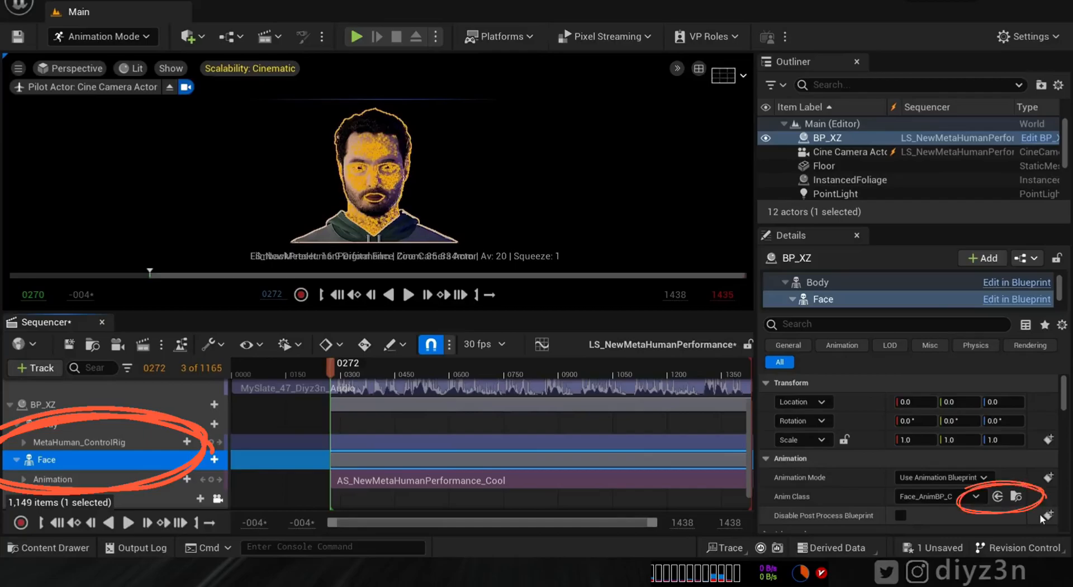
# - Open Face_AnimBP's AnimGraph and inspect the existing Layered blend per bone node
pyautogui.click(1016, 496)
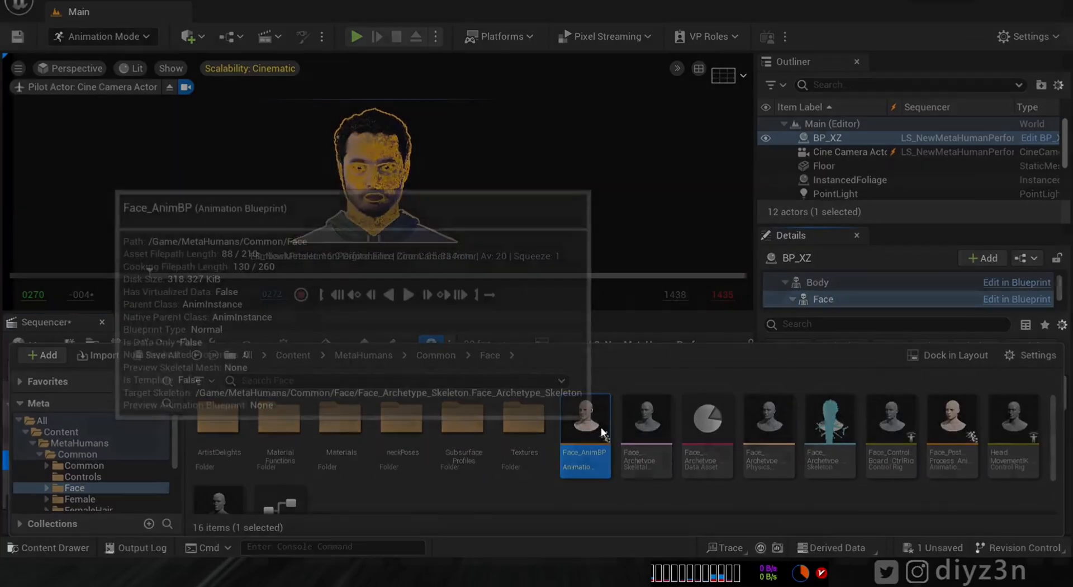
pyautogui.doubleClick(586, 425)
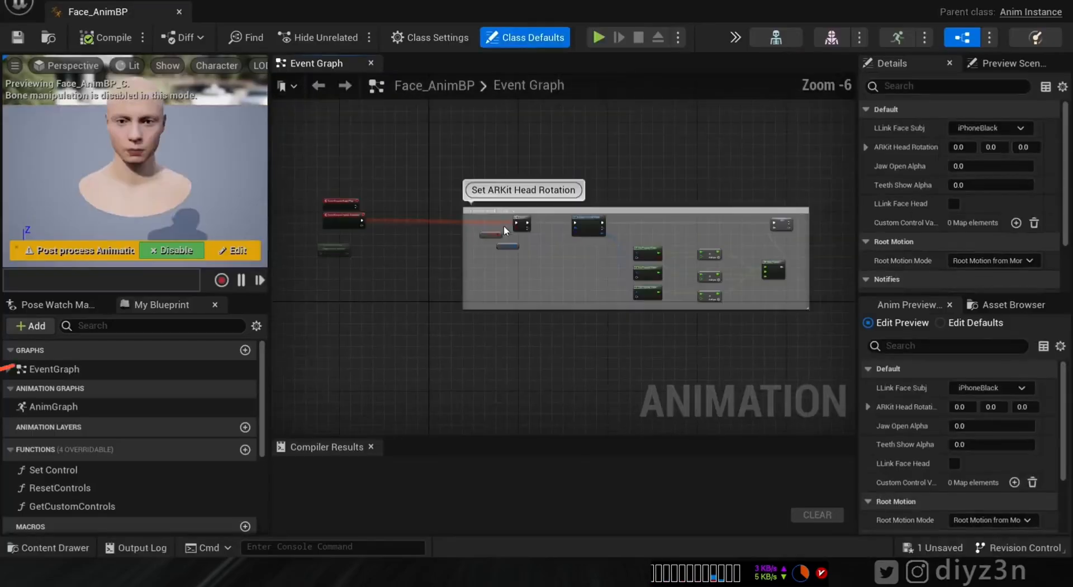
pyautogui.doubleClick(54, 406)
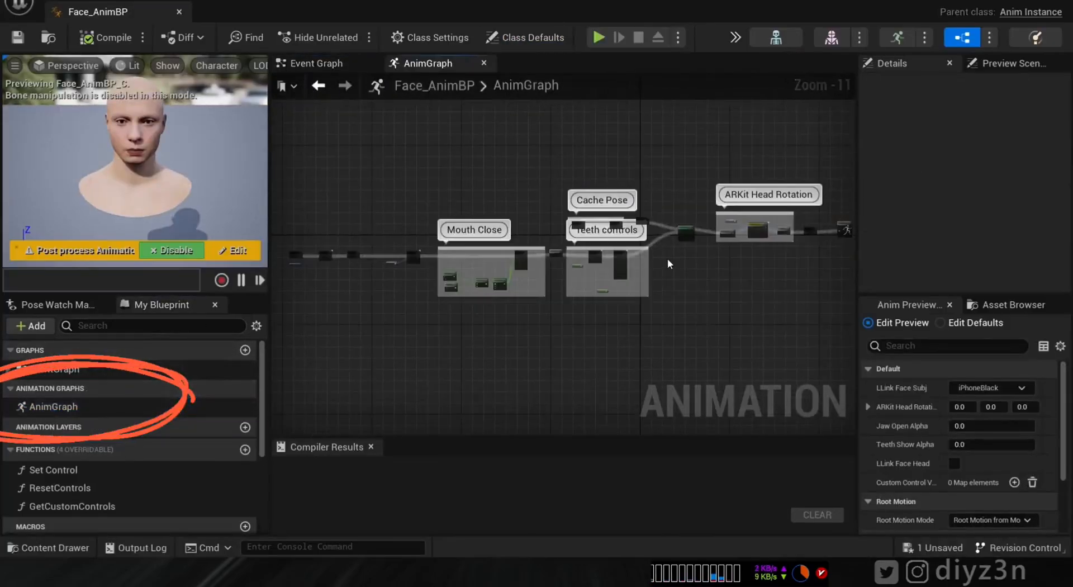
pyautogui.scroll(10, 685, 249)
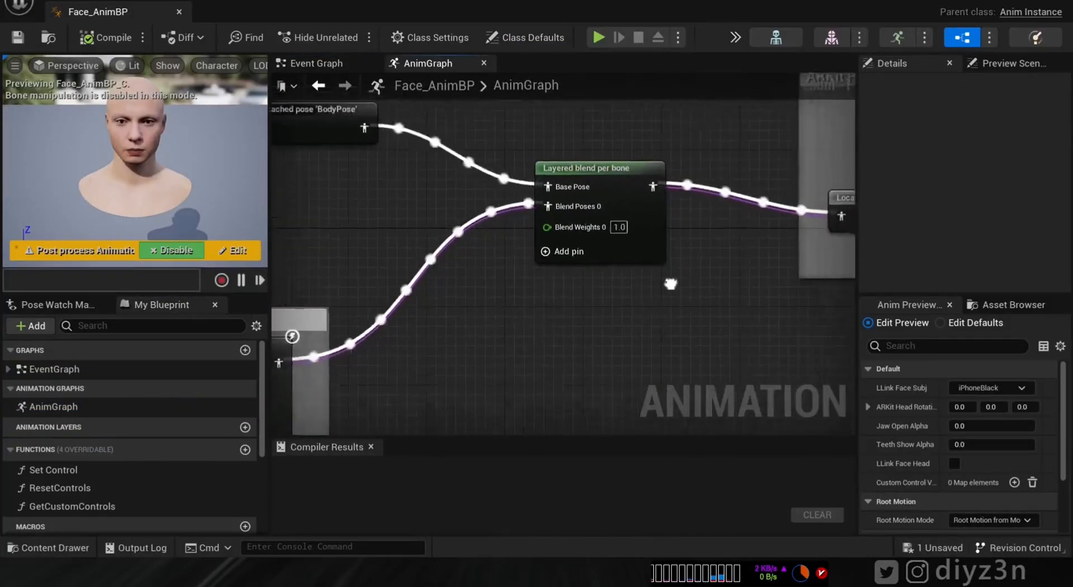
pyautogui.click(637, 224)
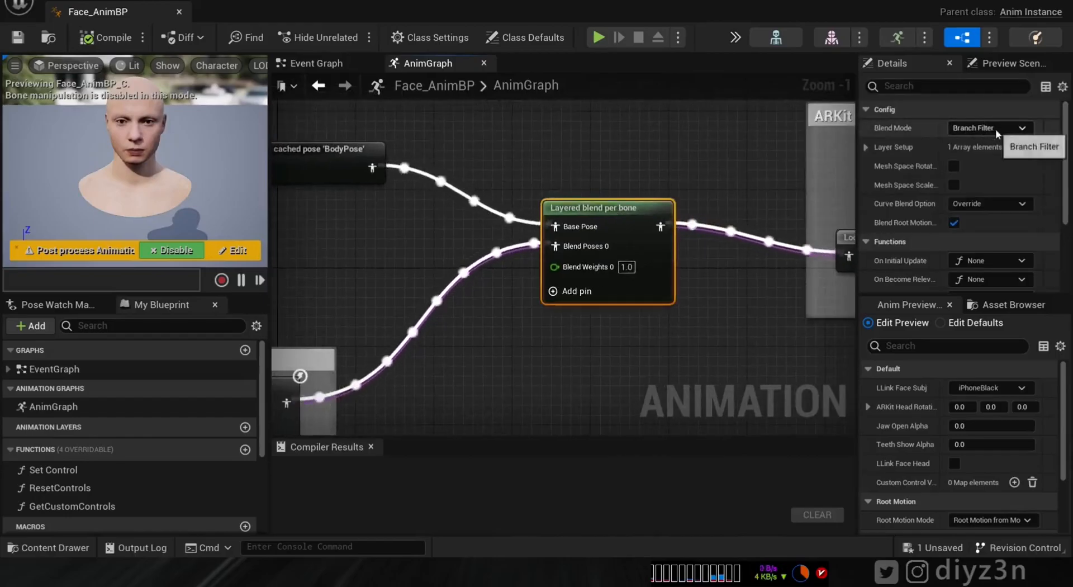
pyautogui.moveTo(723, 356); pyautogui.dragTo(719, 298, button='right')
pyautogui.click(619, 281)
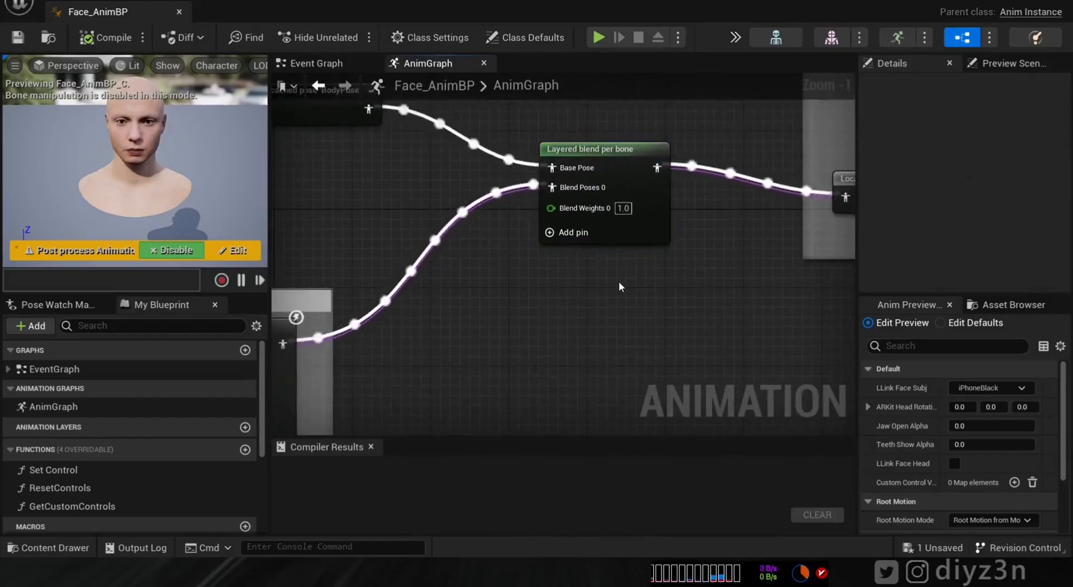
# - Add a second Layered blend per bone, wiring face pose and BodyPose in, output to Local To Component
pyautogui.rightClick(609, 285)
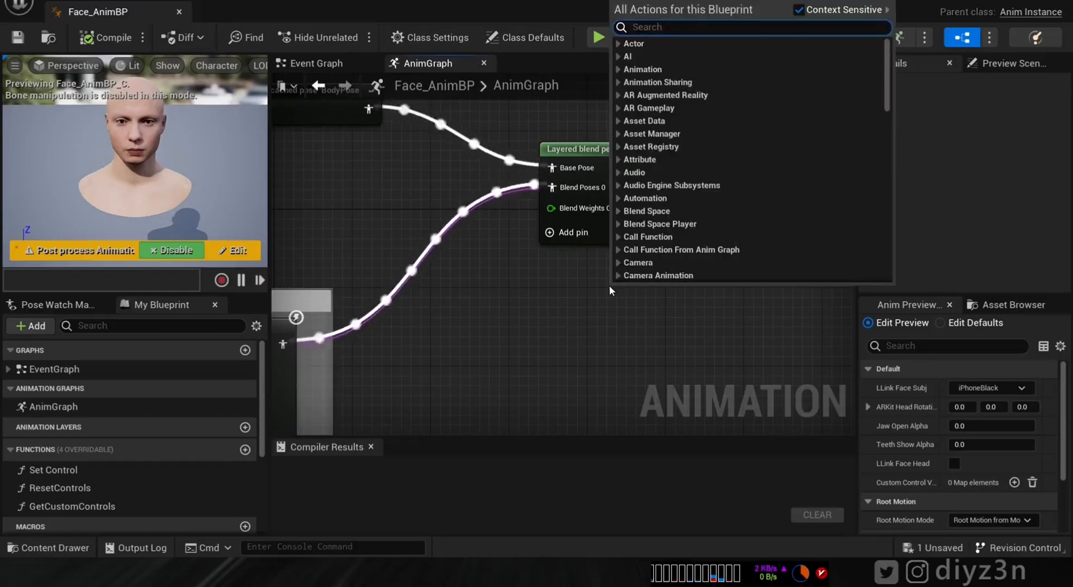
pyautogui.write('per bo')
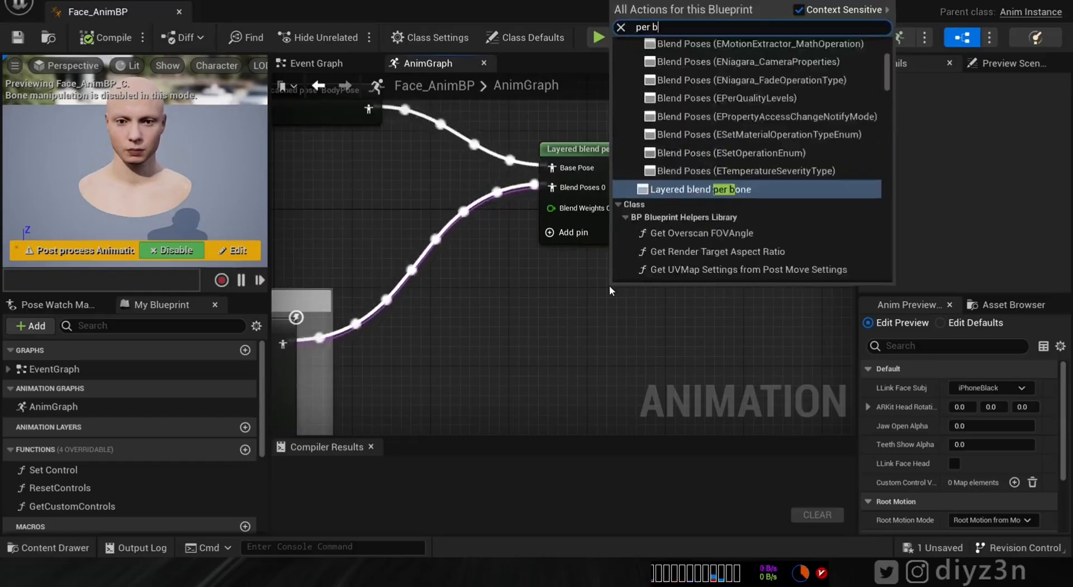
pyautogui.click(718, 111)
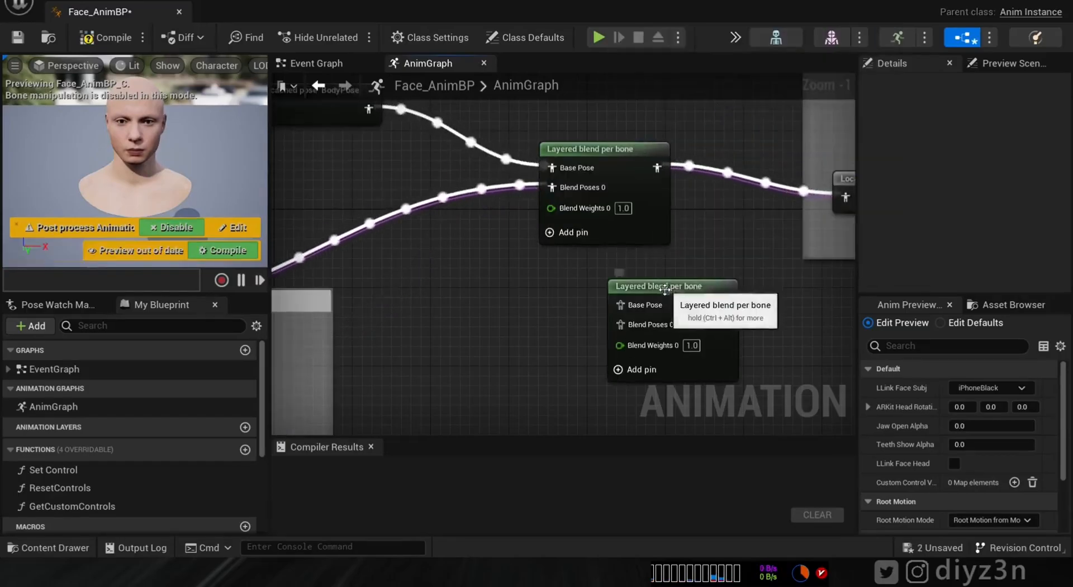
pyautogui.moveTo(643, 284); pyautogui.dragTo(533, 269)
pyautogui.moveTo(533, 270); pyautogui.dragTo(608, 242, button='right')
pyautogui.moveTo(371, 315); pyautogui.dragTo(652, 276)
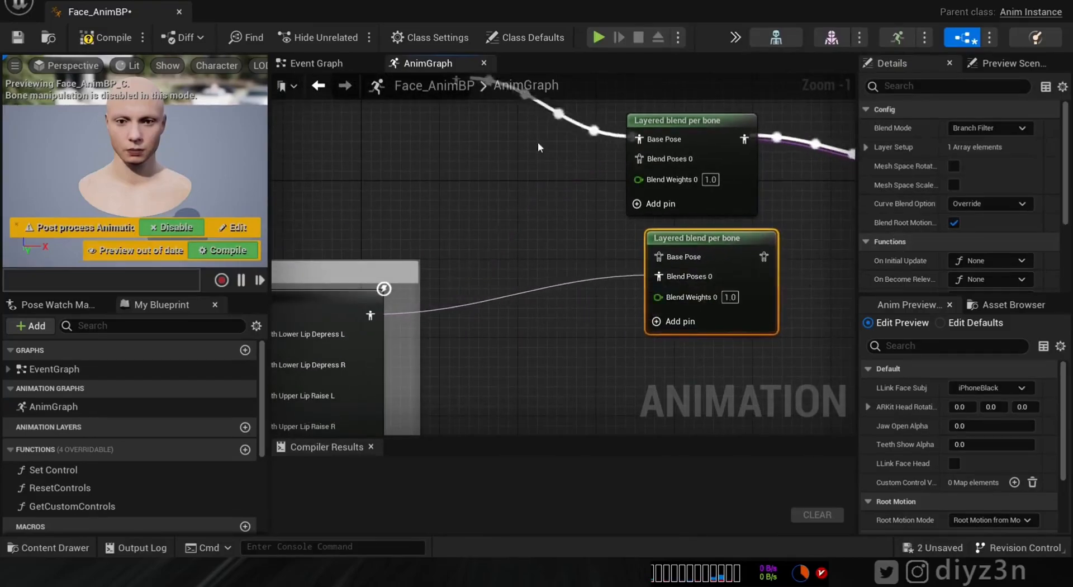
pyautogui.moveTo(493, 90); pyautogui.dragTo(490, 166, button='right')
pyautogui.rightClick(532, 220)
pyautogui.moveTo(453, 161); pyautogui.dragTo(657, 337)
pyautogui.moveTo(723, 311); pyautogui.dragTo(498, 248, button='right')
pyautogui.moveTo(533, 273); pyautogui.dragTo(705, 189)
# - Set the new node's Blend Mode to Blend Mask
pyautogui.click(989, 128)
pyautogui.click(975, 152)
pyautogui.click(990, 165)
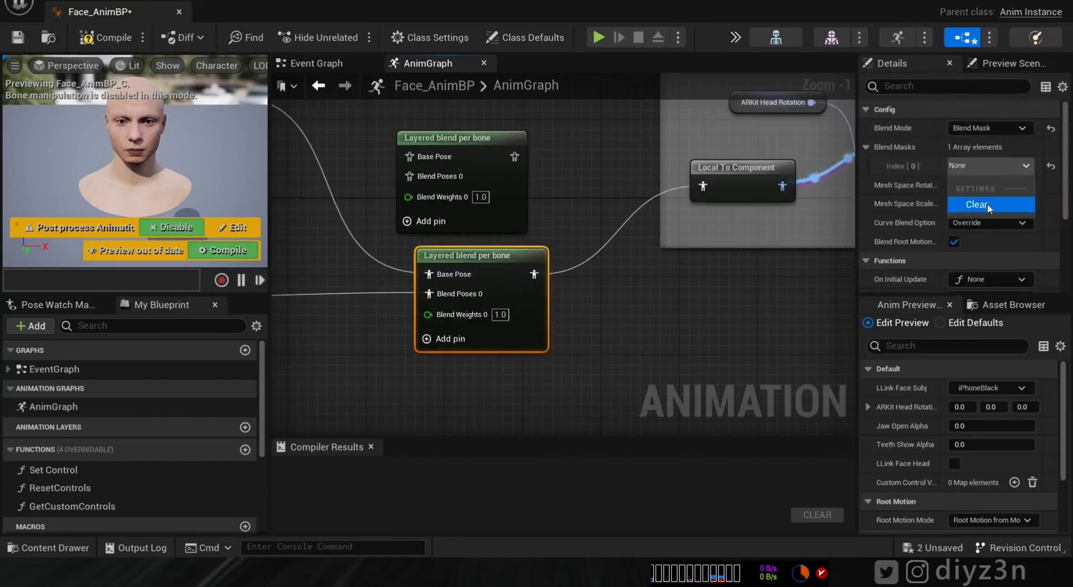
pyautogui.click(990, 167)
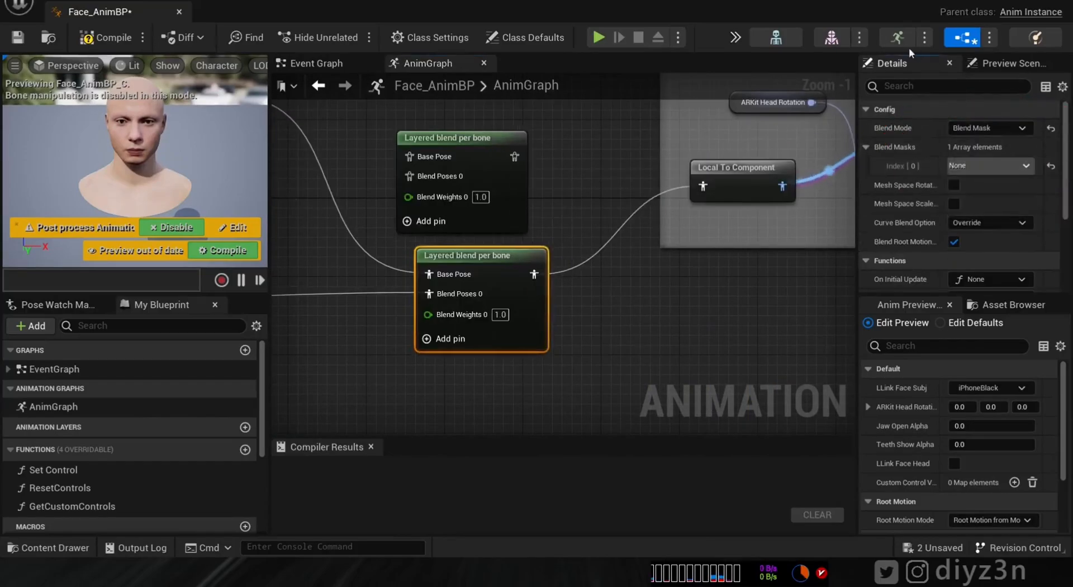
pyautogui.click(830, 40)
# - Add a blend mask named DZN to XZ_FaceMesh's skeleton with the head bone weighted 1.0
pyautogui.click(313, 83)
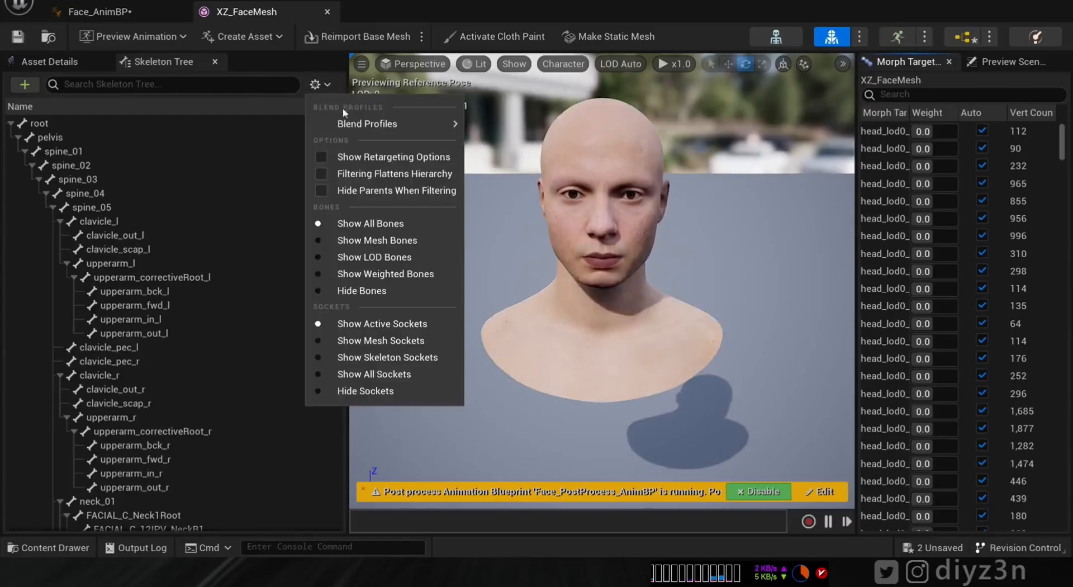
pyautogui.moveTo(380, 123)
pyautogui.click(511, 176)
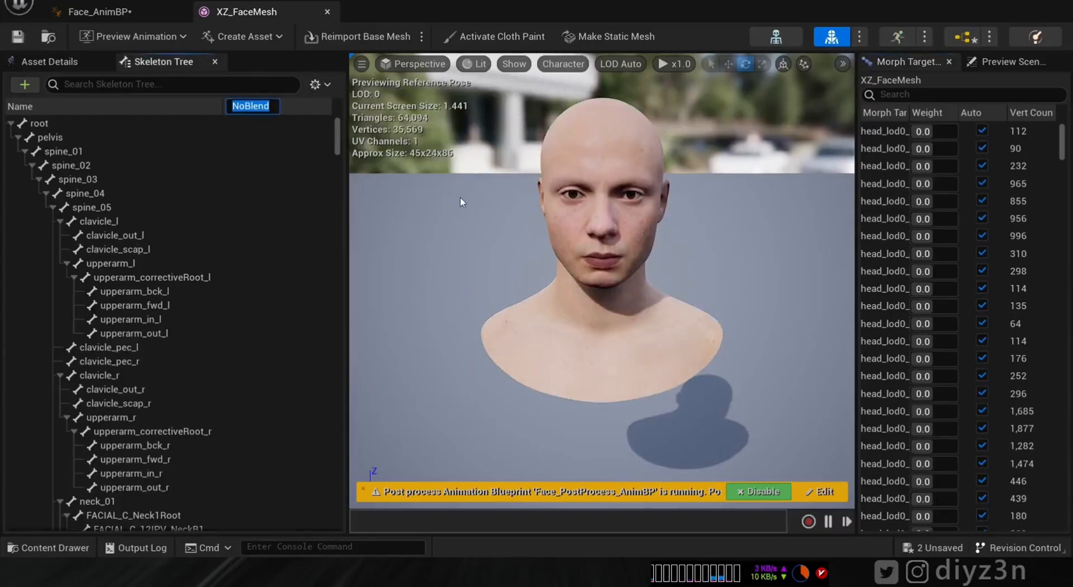
pyautogui.write('DZN')
pyautogui.press('Return')
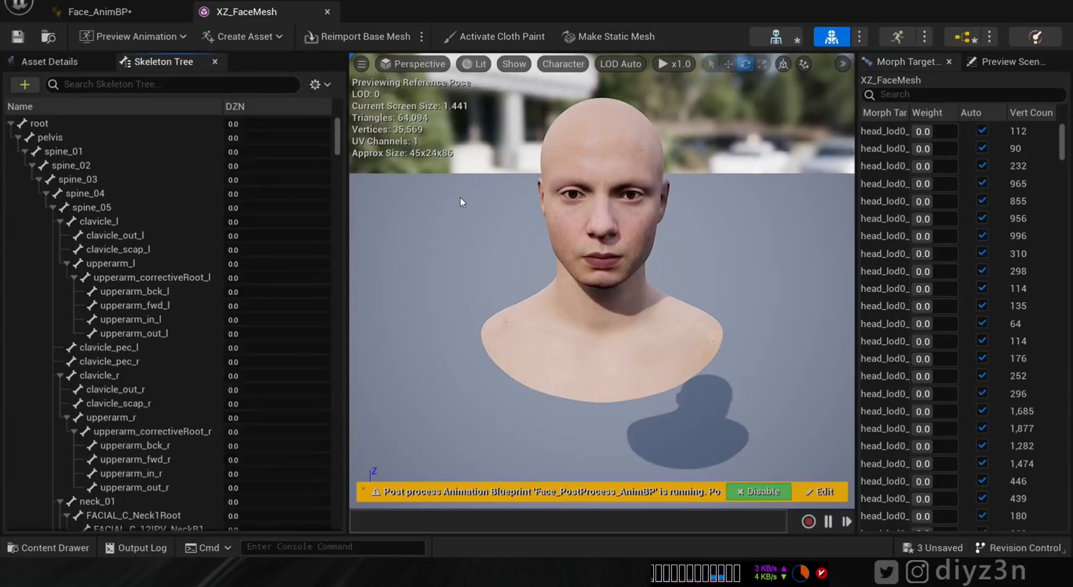
pyautogui.click(181, 85)
pyautogui.write('head')
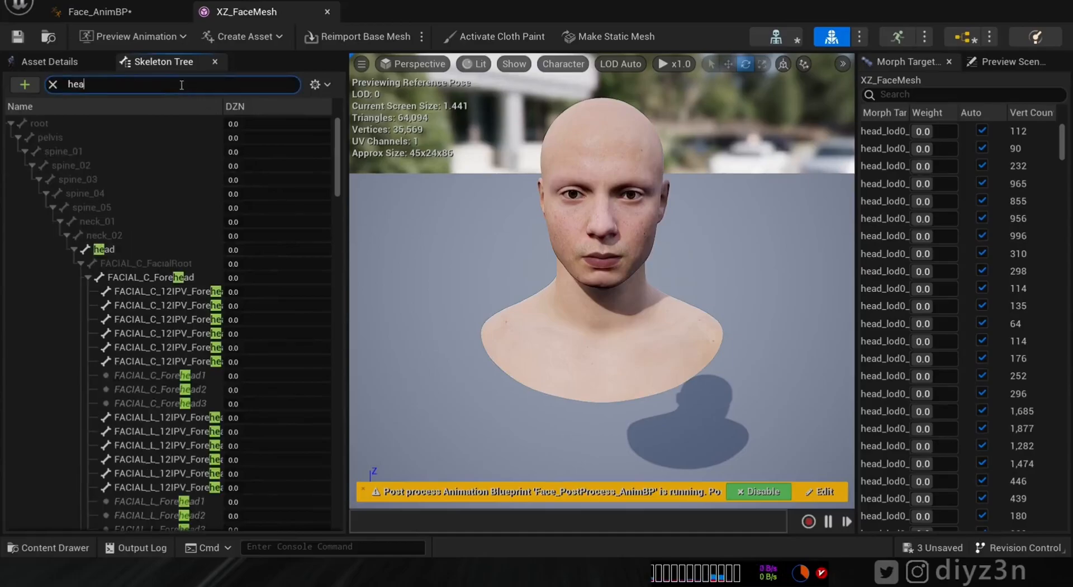
pyautogui.click(257, 247)
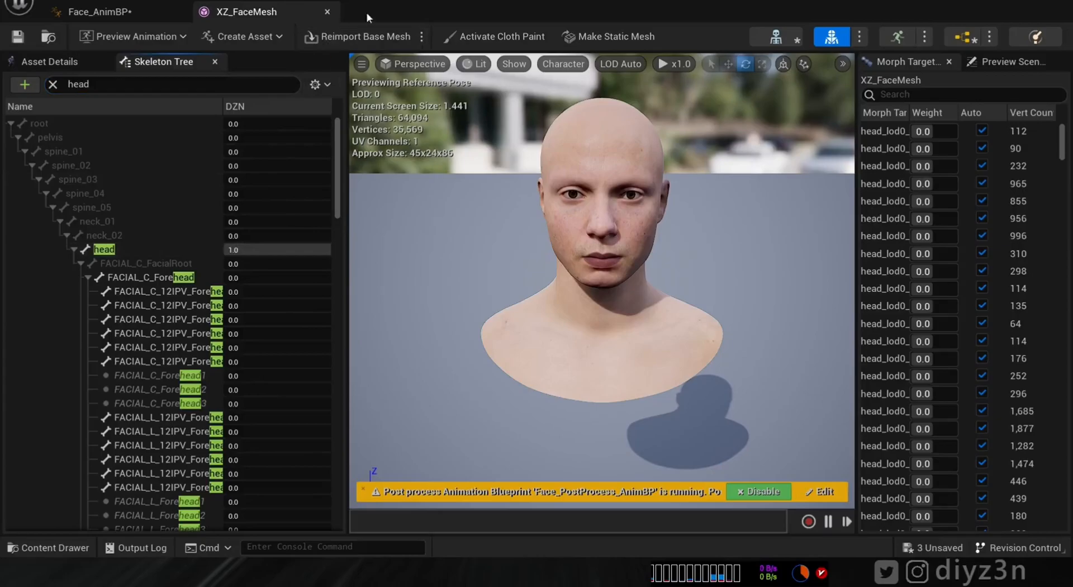
# - Assign the DZN mask to Blend Masks index 0 of the face blueprint's Layered blend node
pyautogui.click(159, 16)
pyautogui.click(991, 166)
pyautogui.click(980, 240)
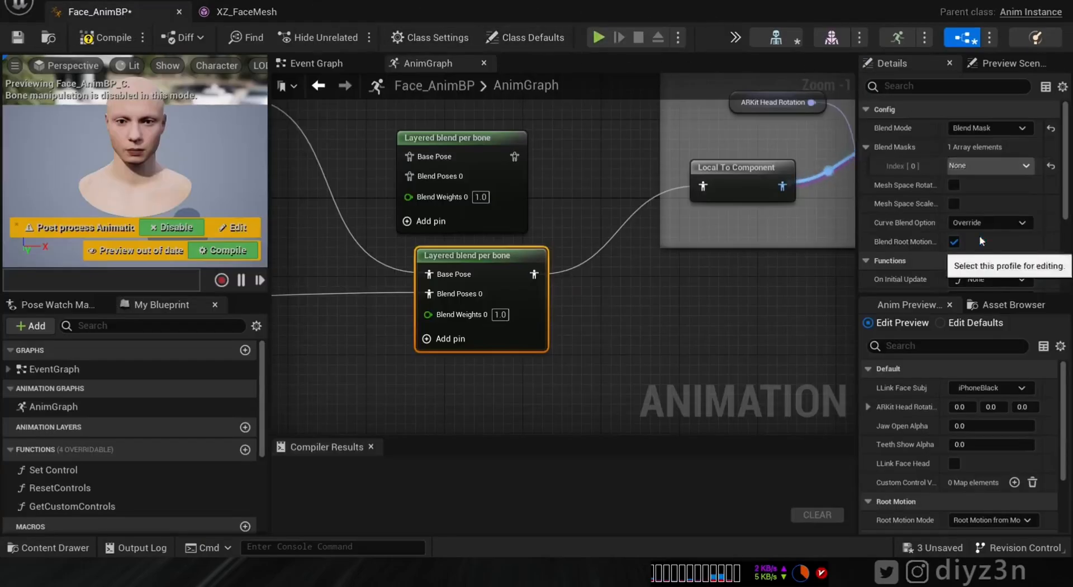
# - Compile Face_AnimBP, scrub the level sequence, then close the Sequencer to show XZ
pyautogui.click(107, 37)
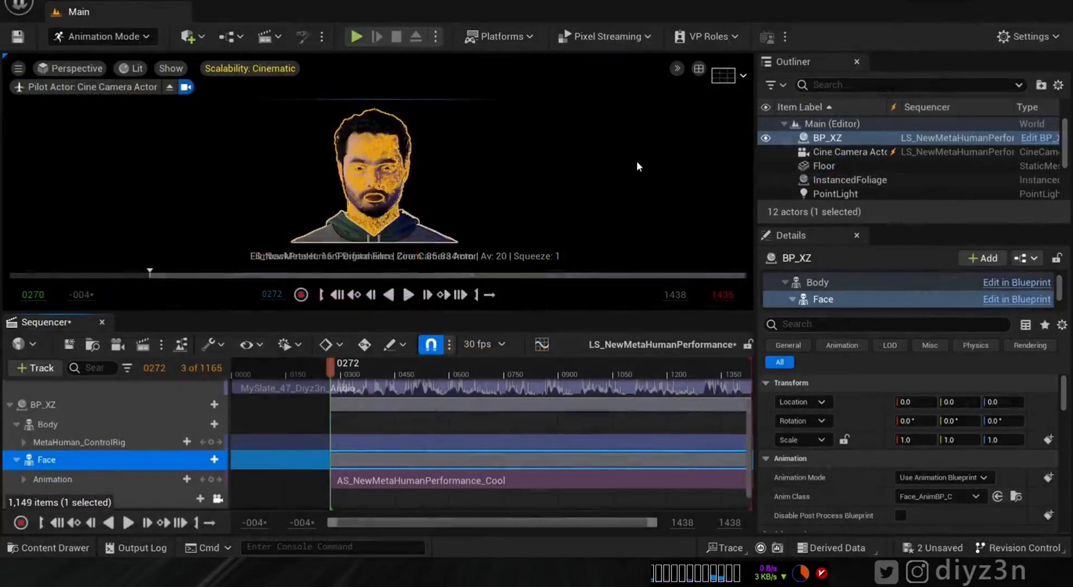
pyautogui.moveTo(330, 366)
pyautogui.mouseDown()
pyautogui.moveTo(415, 380)
pyautogui.moveTo(337, 369)
pyautogui.mouseUp()
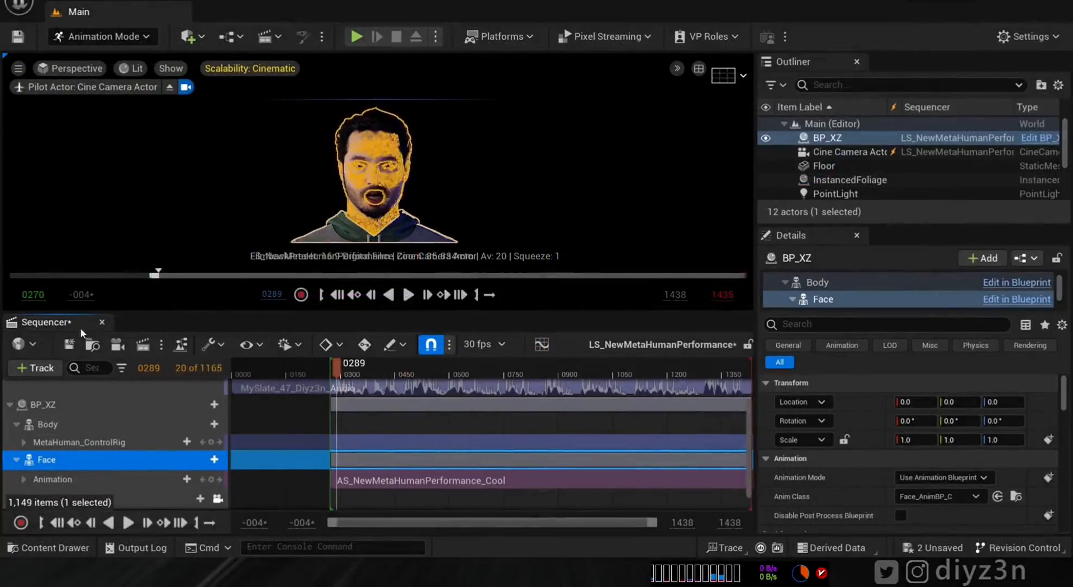
pyautogui.click(102, 324)
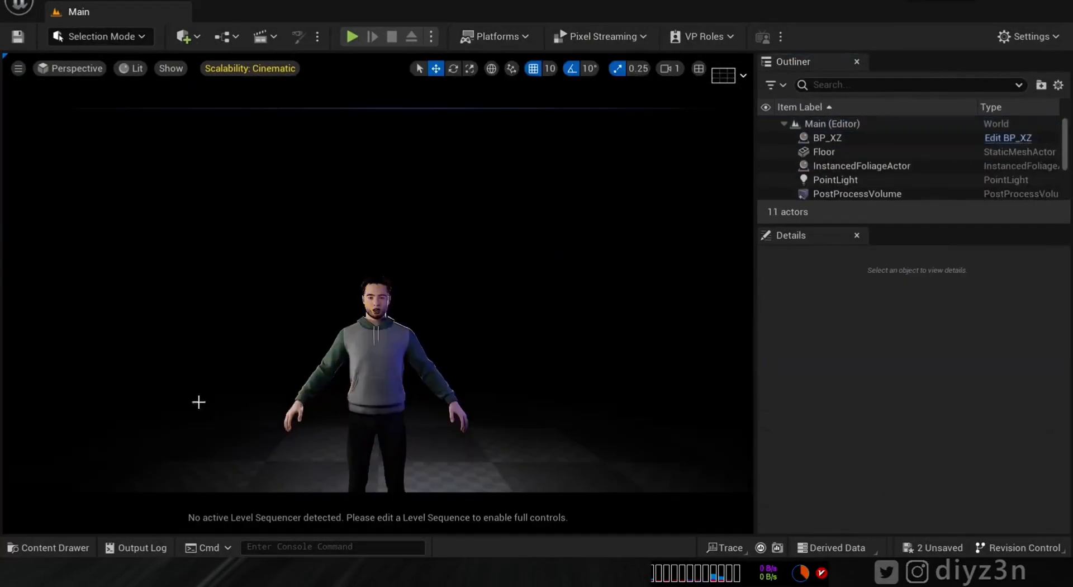
# - Start exporting NewMetaHumanPerformance as a level sequence named Retaregt_Seq
pyautogui.click(75, 548)
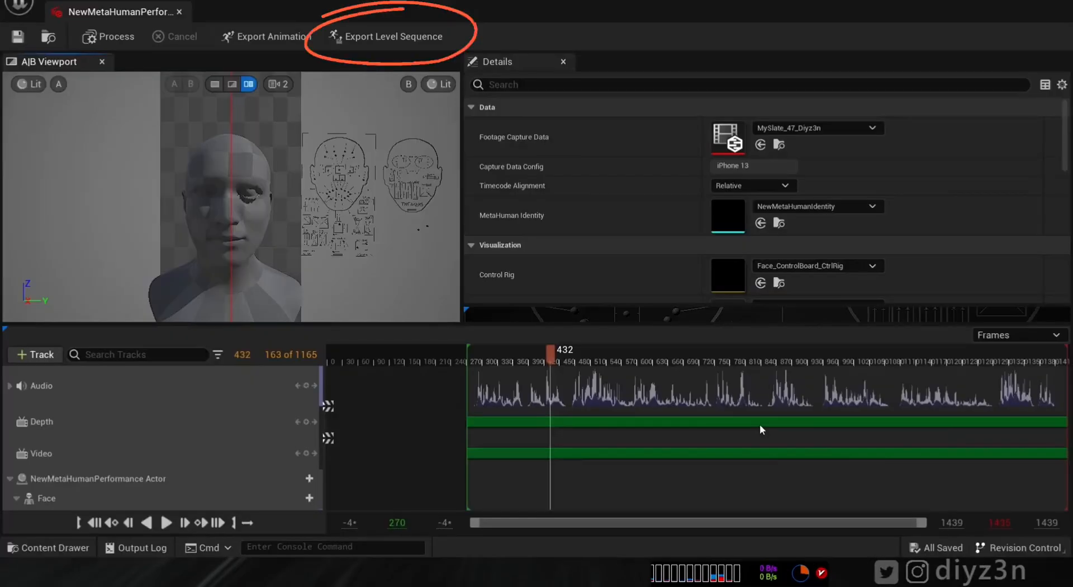
pyautogui.moveTo(552, 361)
pyautogui.mouseDown()
pyautogui.moveTo(660, 362)
pyautogui.moveTo(545, 363)
pyautogui.mouseUp()
pyautogui.click(392, 37)
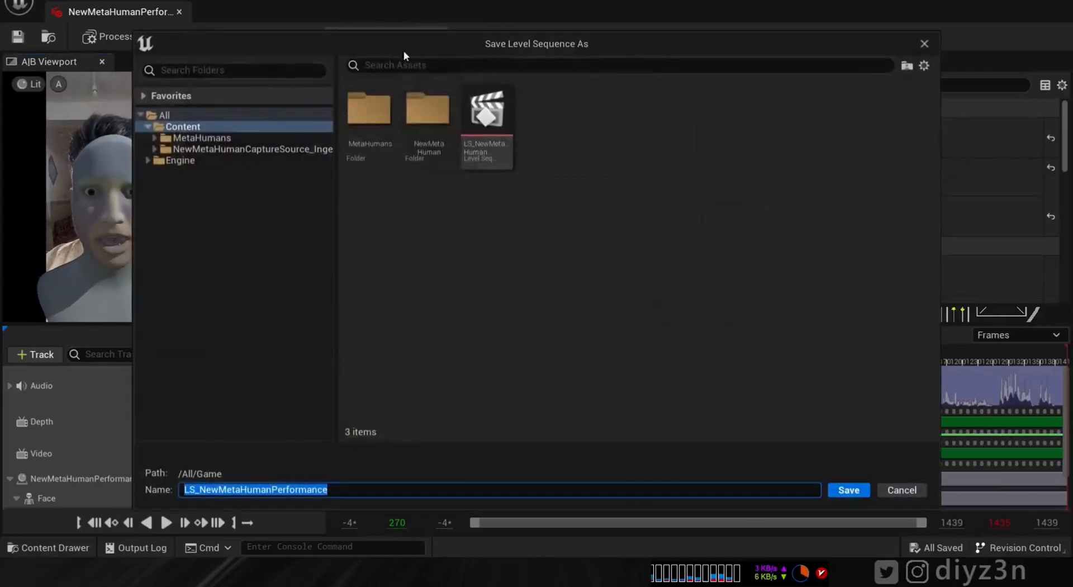
pyautogui.write('tmp')
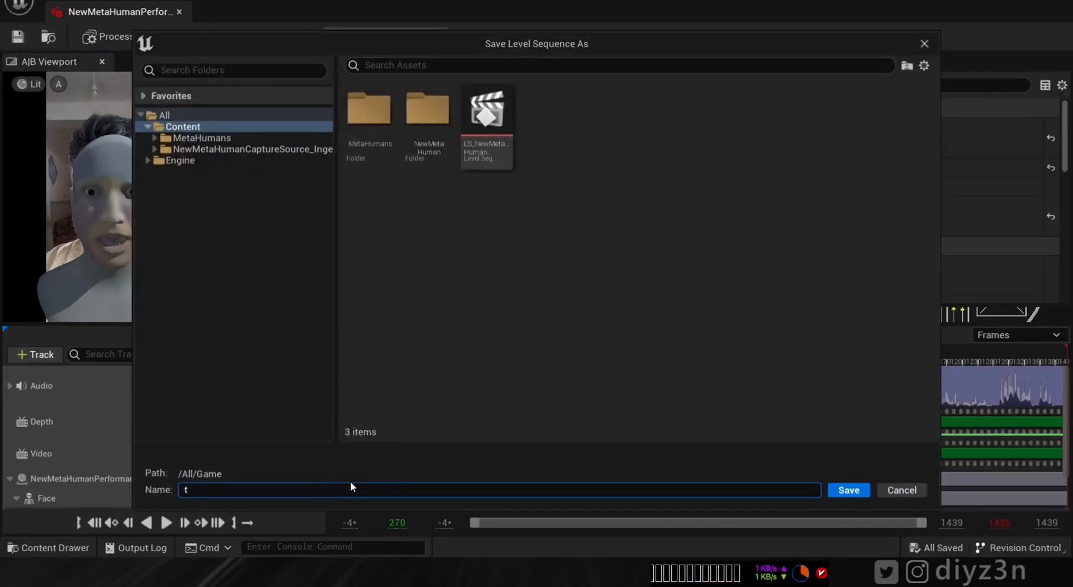
pyautogui.press('BackSpace')
pyautogui.press('BackSpace')
pyautogui.press('BackSpace')
pyautogui.write('Retaregt_Seq')
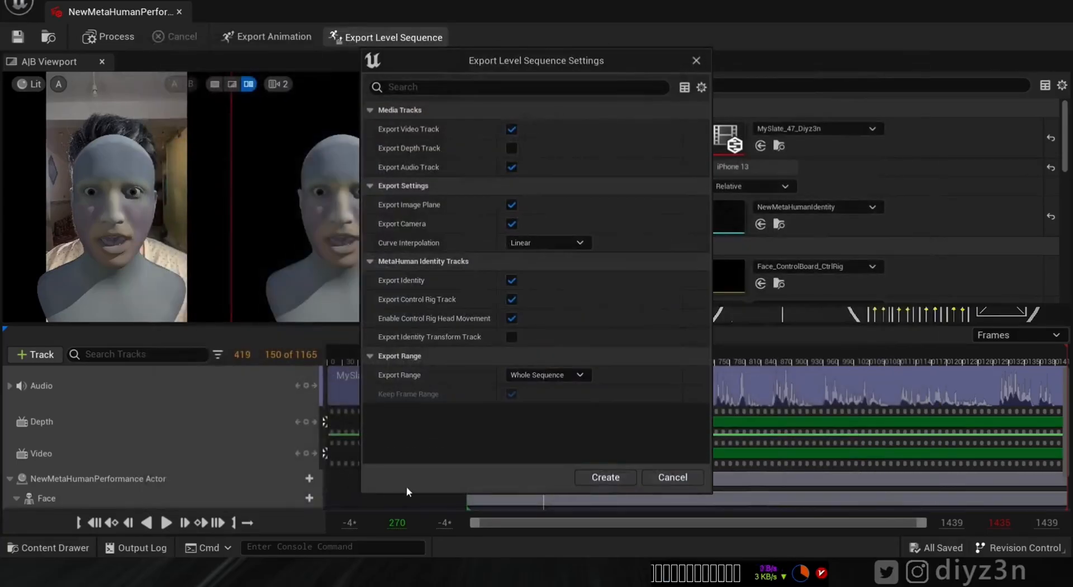
# - Exclude video, audio and camera tracks, create the sequence, and close the performance editor
pyautogui.click(511, 129)
pyautogui.click(509, 168)
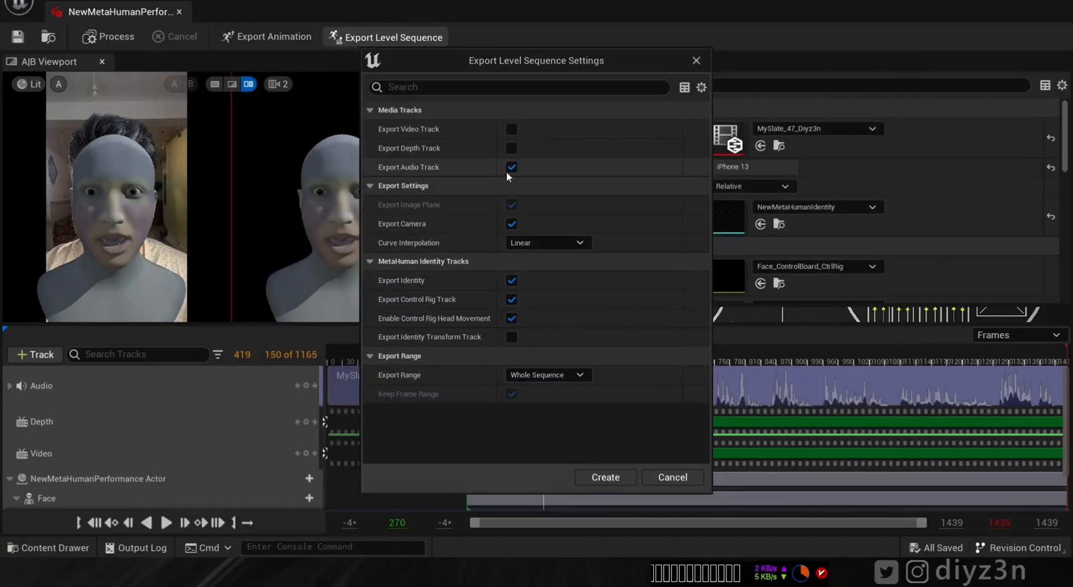
pyautogui.click(512, 224)
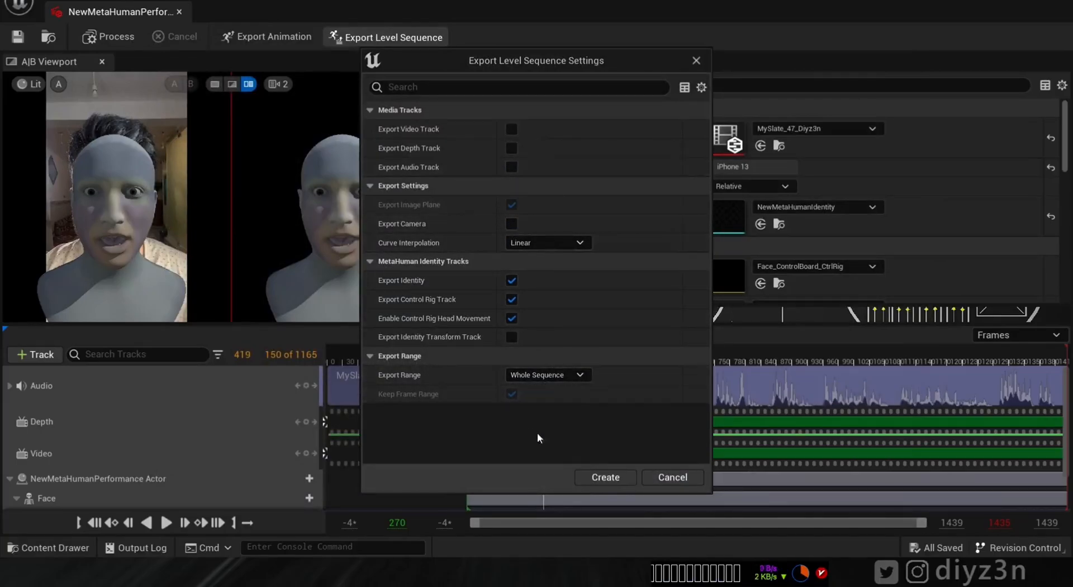
pyautogui.click(591, 475)
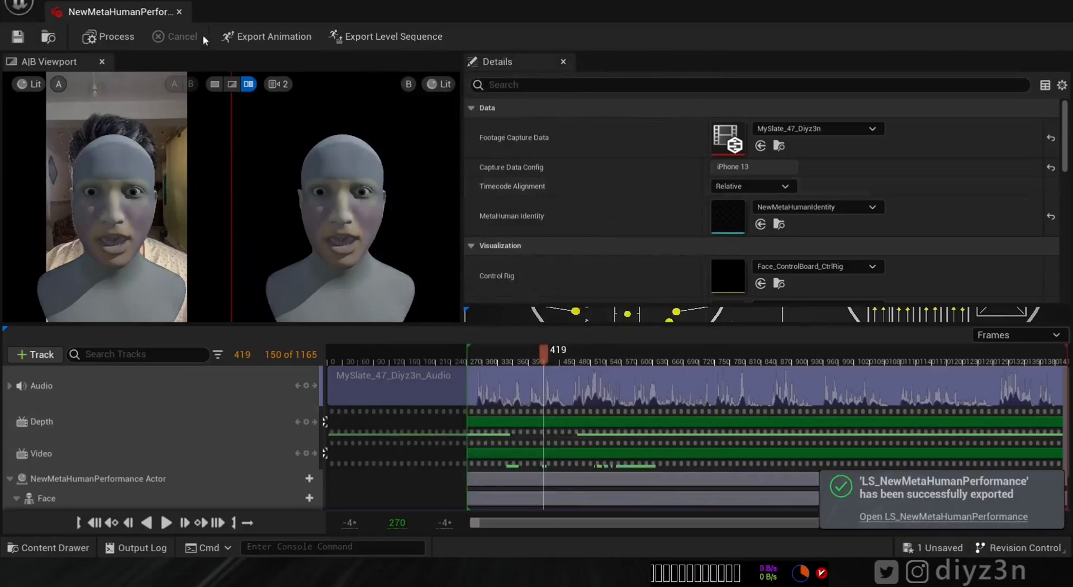
pyautogui.click(179, 12)
# - Hide BP_XZ in the Outliner and frame the exported head to preview its animation
pyautogui.click(765, 138)
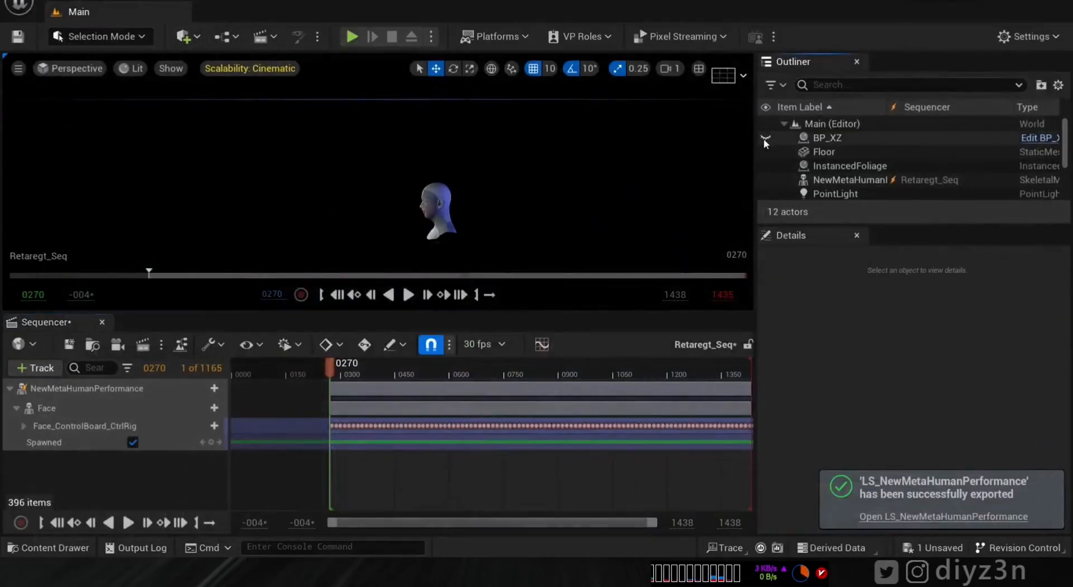
pyautogui.click(429, 204)
pyautogui.press('f')
pyautogui.keyDown('alt'); pyautogui.moveTo(437, 207); pyautogui.dragTo(343, 168); pyautogui.keyUp('alt')
pyautogui.scroll(3, 343, 169)
pyautogui.scroll(4, 356, 216)
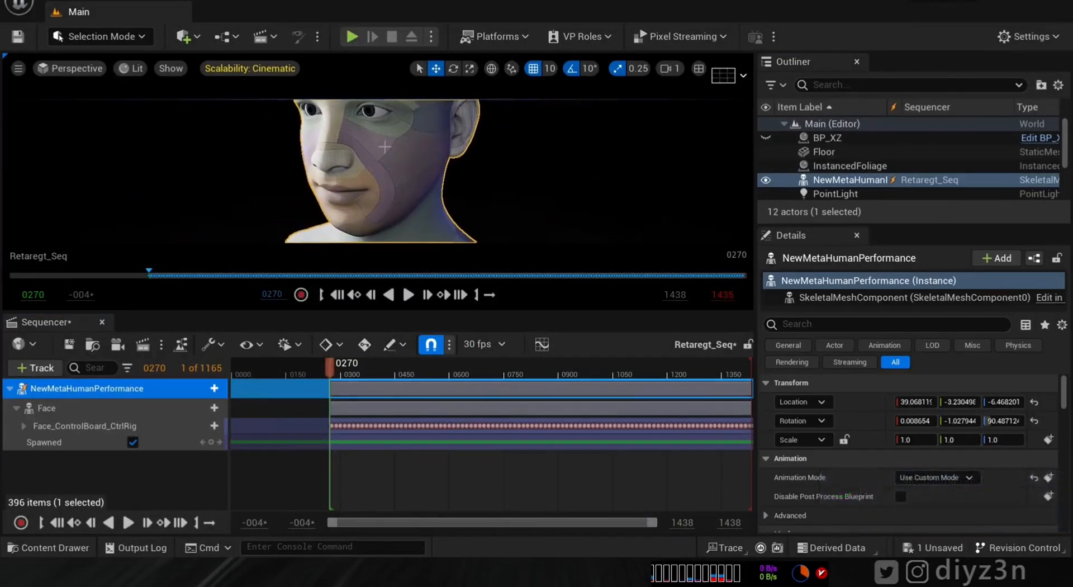
pyautogui.scroll(-2, 356, 217)
pyautogui.moveTo(332, 370); pyautogui.dragTo(393, 370)
# - Set the Face track's Skeletal Mesh Asset to XZ_FaceMesh and scrub to check it
pyautogui.click(60, 412)
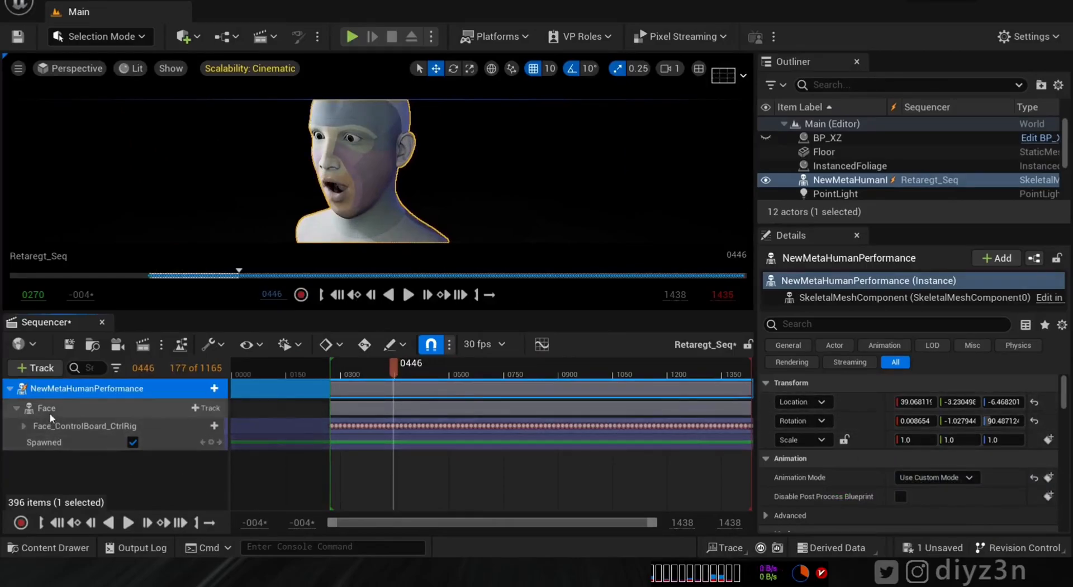
pyautogui.moveTo(1065, 394); pyautogui.dragTo(1065, 403)
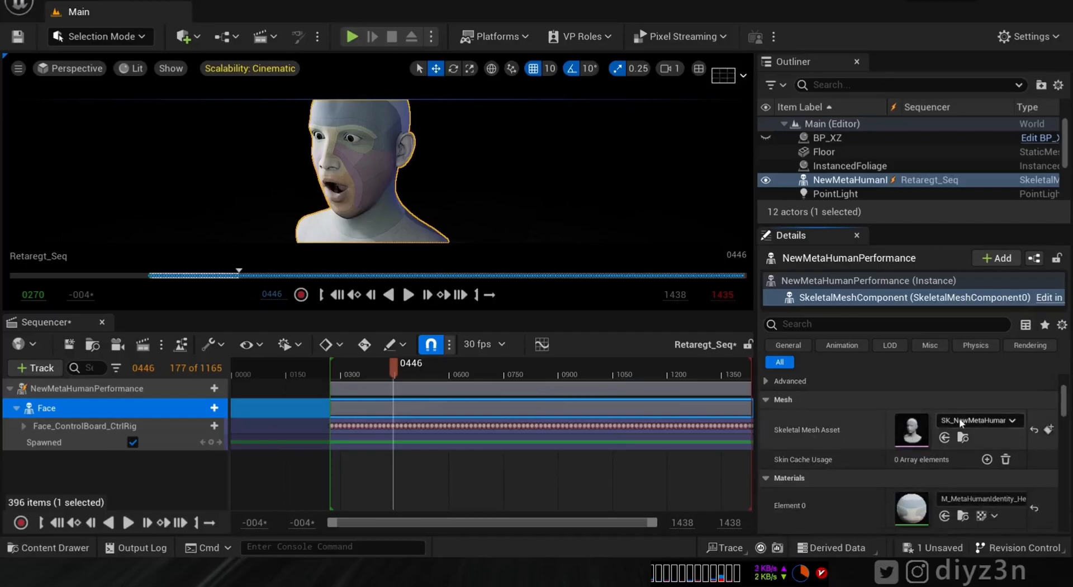
pyautogui.click(961, 423)
pyautogui.moveTo(1063, 332); pyautogui.dragTo(1059, 356)
pyautogui.click(930, 377)
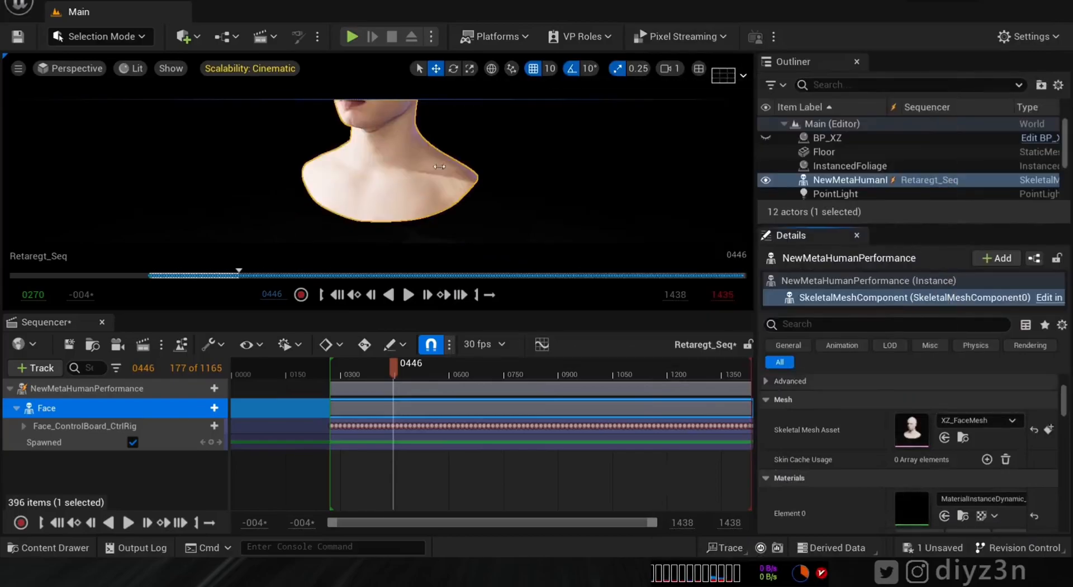
pyautogui.click(390, 369)
pyautogui.moveTo(378, 371); pyautogui.dragTo(582, 371)
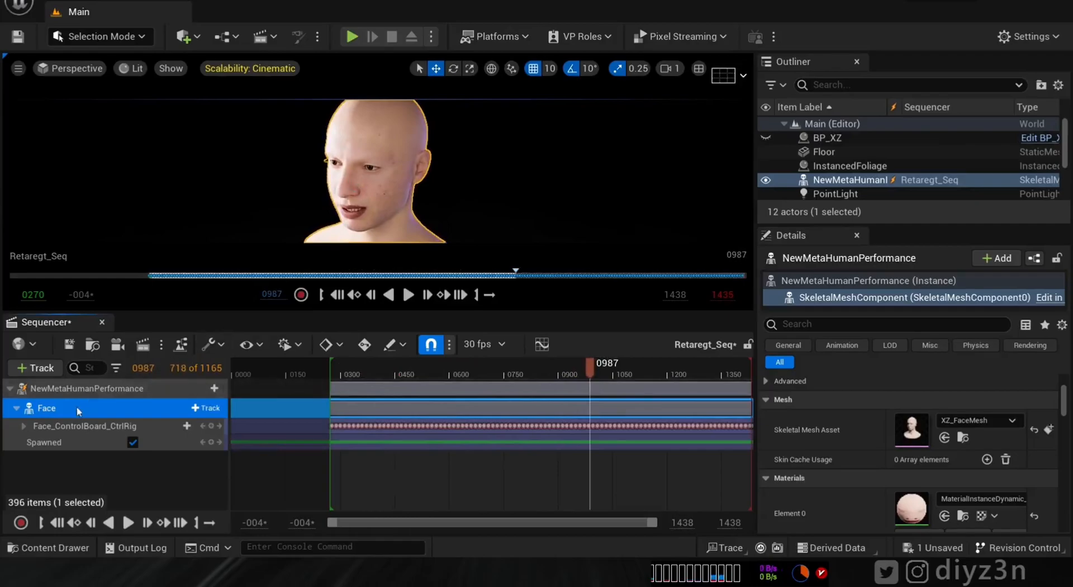
# - Bake the Face track into Content as the Anim Sequence Final_Anim, then open Final_Anim
pyautogui.rightClick(81, 411)
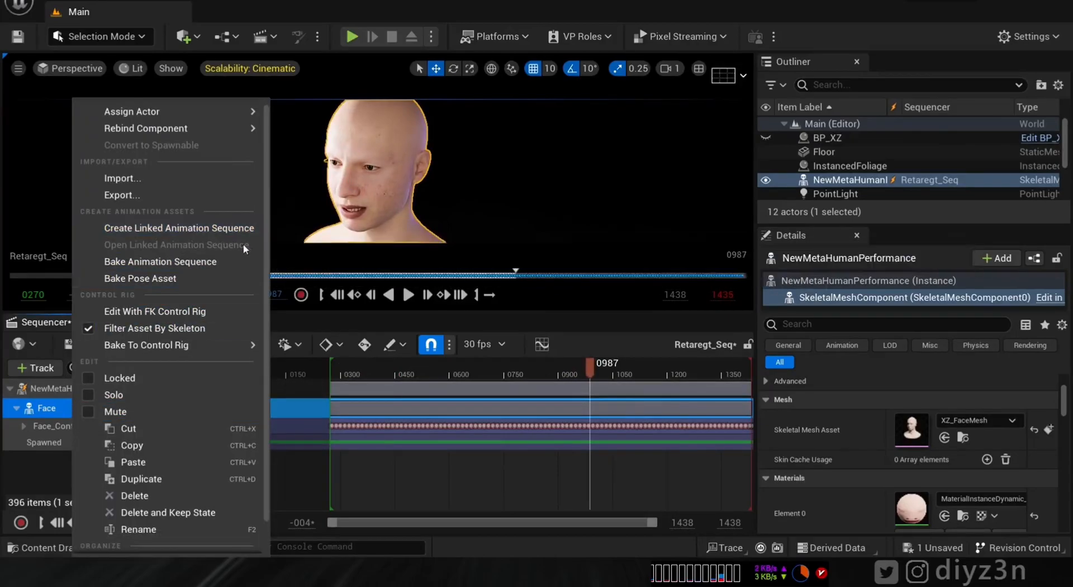
pyautogui.click(168, 261)
pyautogui.click(438, 216)
pyautogui.click(635, 403)
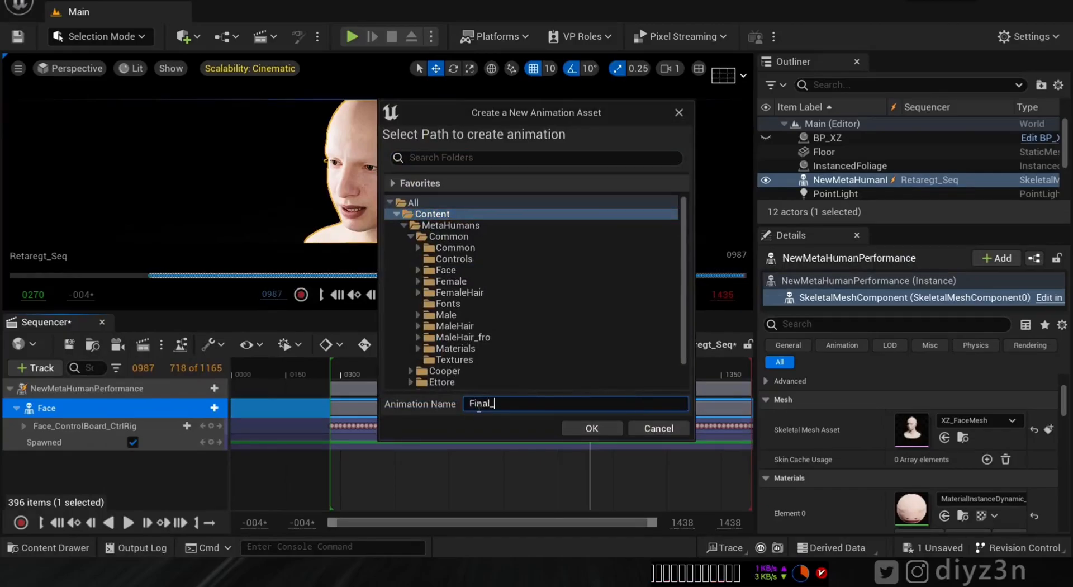
pyautogui.click(597, 432)
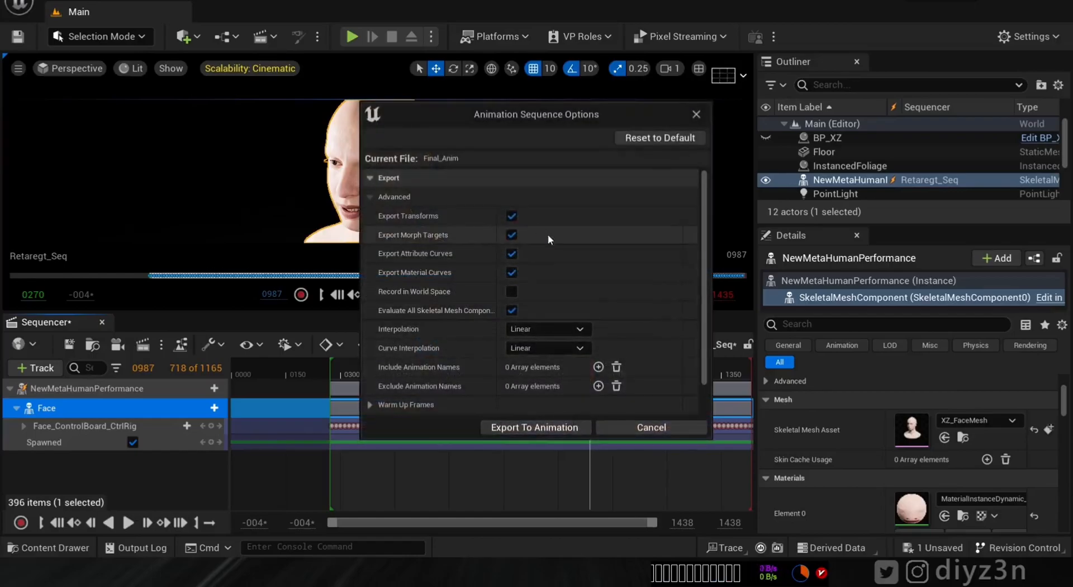
pyautogui.click(543, 426)
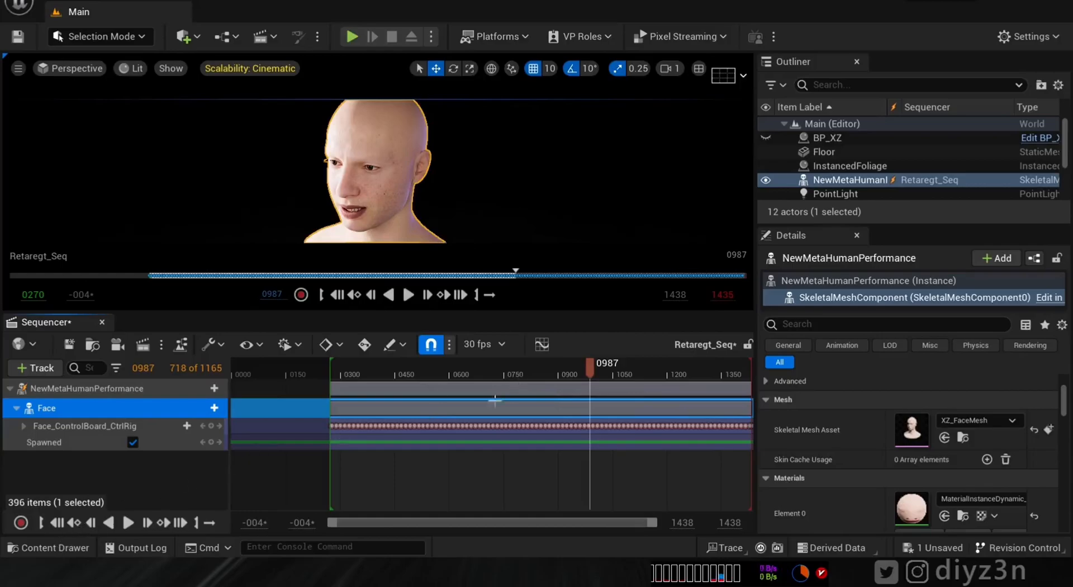
pyautogui.click(894, 516)
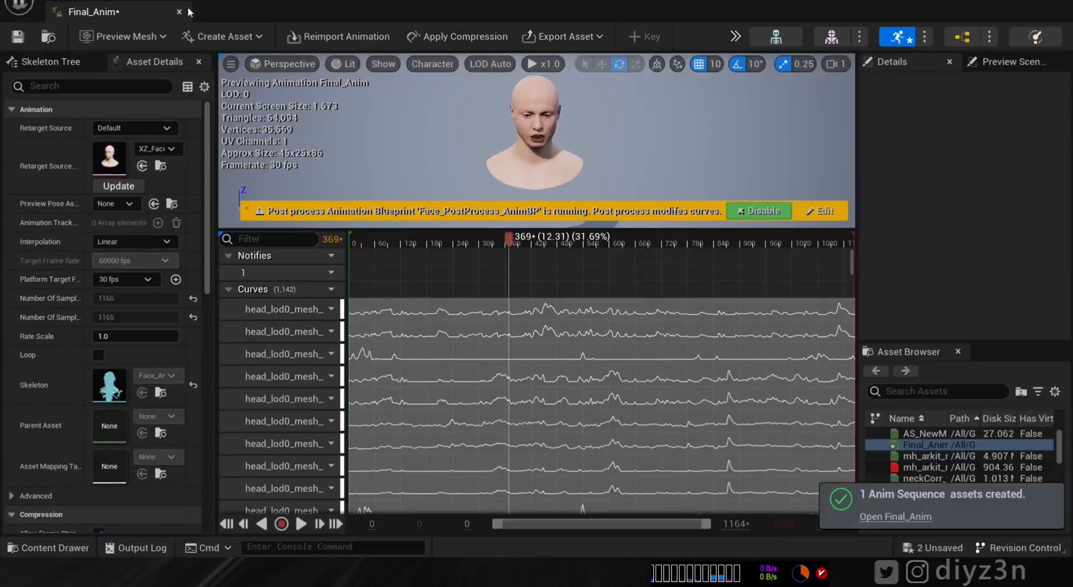
# - Close Final_Anim and reopen LS_NewMetaHumanPerformance from the Content Drawer, scrubbing to preview
pyautogui.click(179, 11)
pyautogui.click(49, 548)
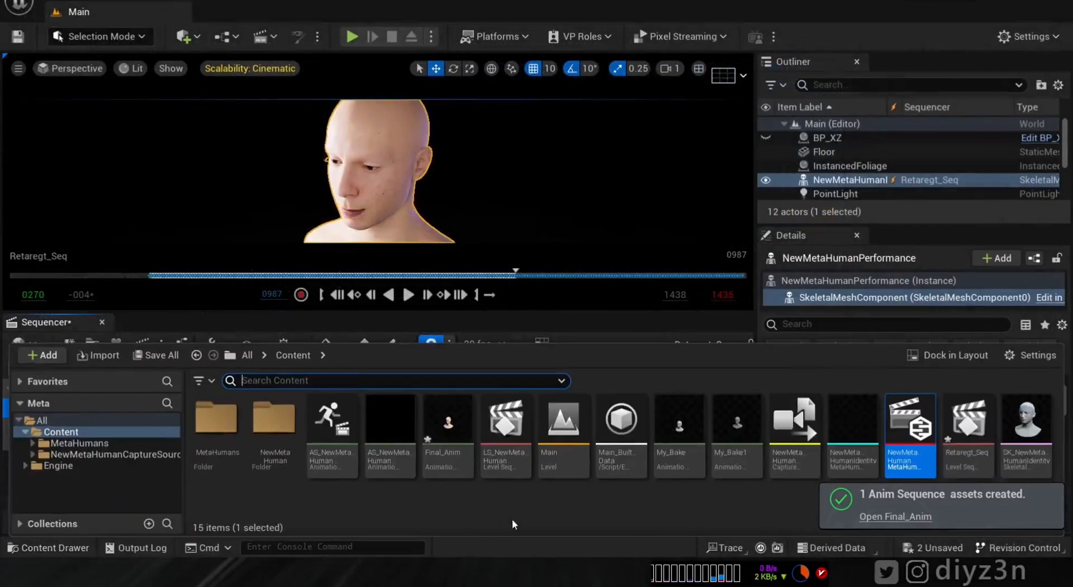
pyautogui.click(502, 439)
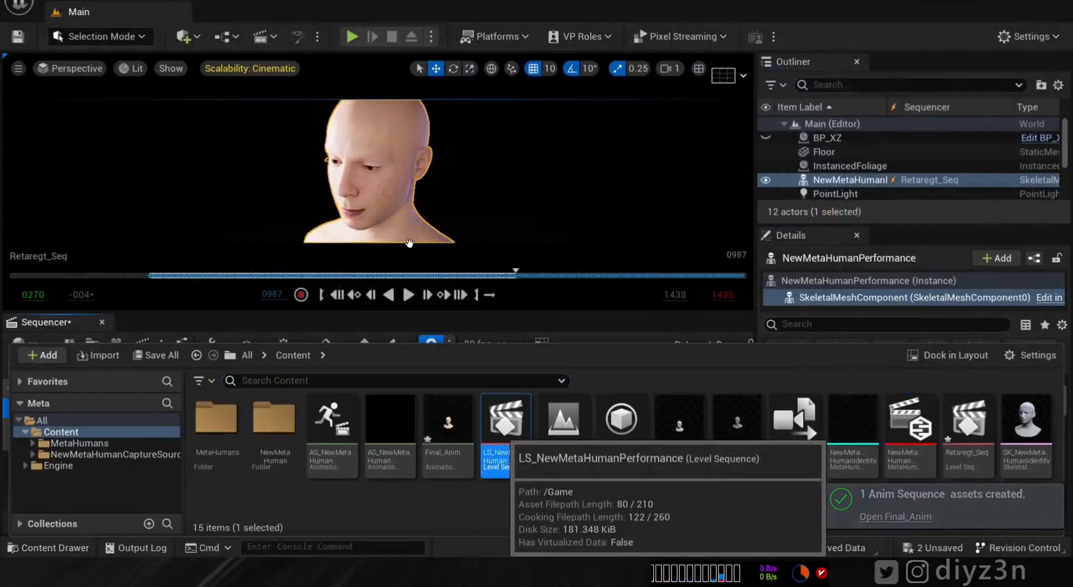
pyautogui.doubleClick(509, 425)
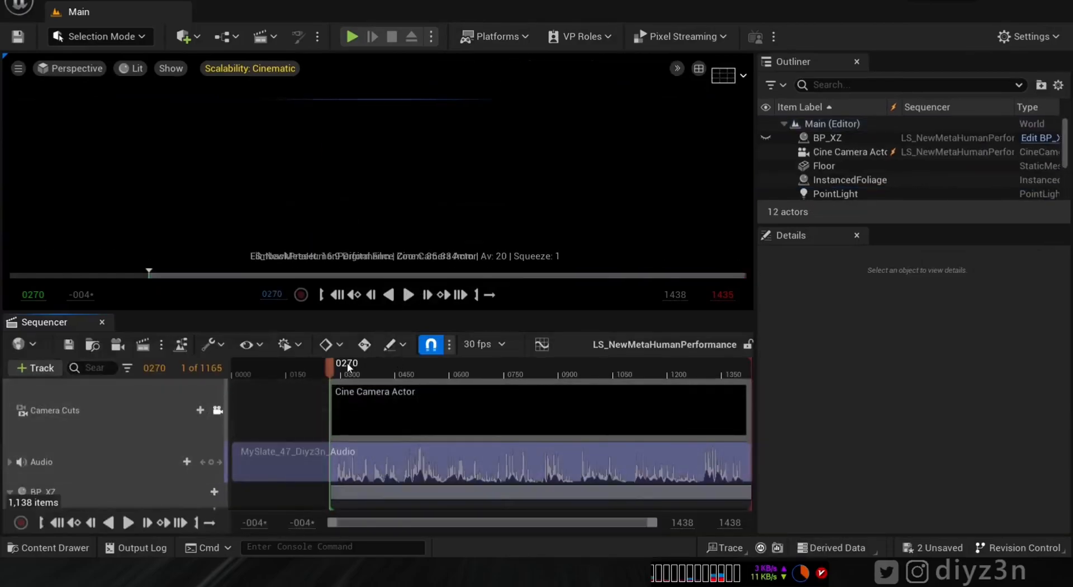
pyautogui.moveTo(353, 364); pyautogui.dragTo(393, 379)
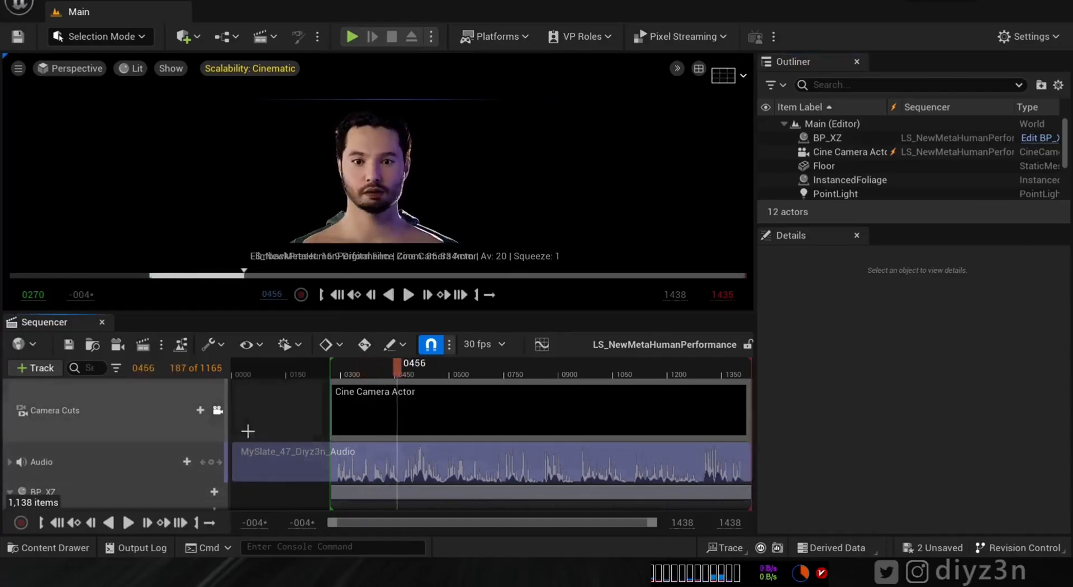
# - Delete the Face's old animation track and add Final_Anim as its new animation
pyautogui.scroll(-2, 749, 423)
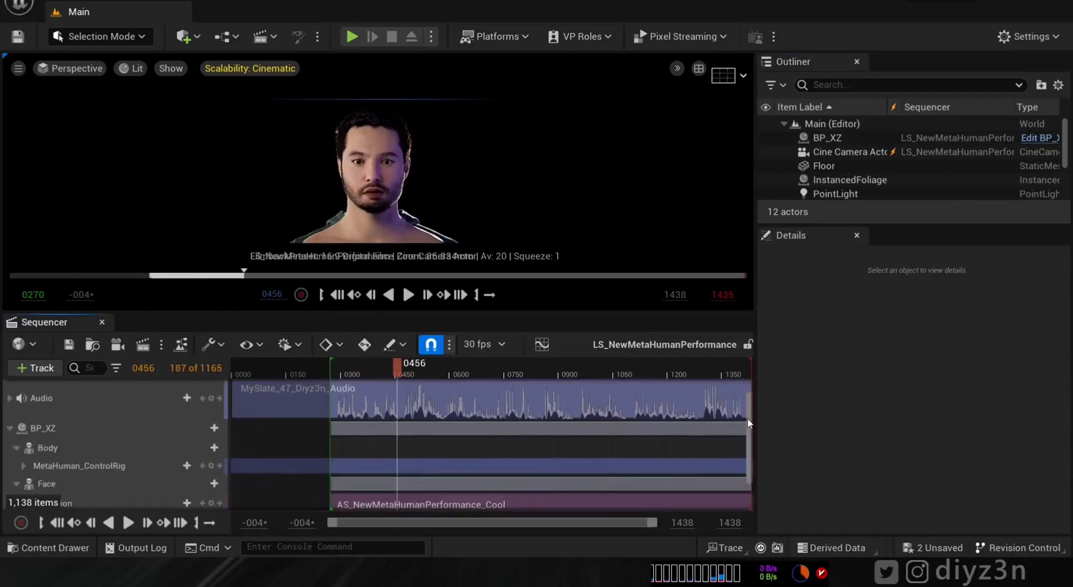
pyautogui.scroll(-2, 110, 441)
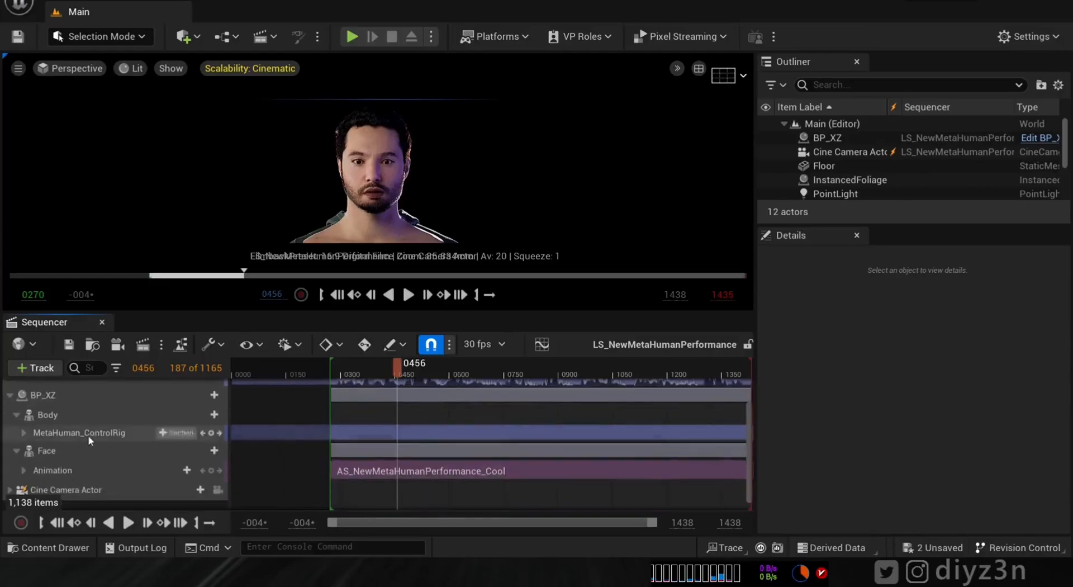
pyautogui.click(112, 470)
pyautogui.press('Delete')
pyautogui.click(158, 461)
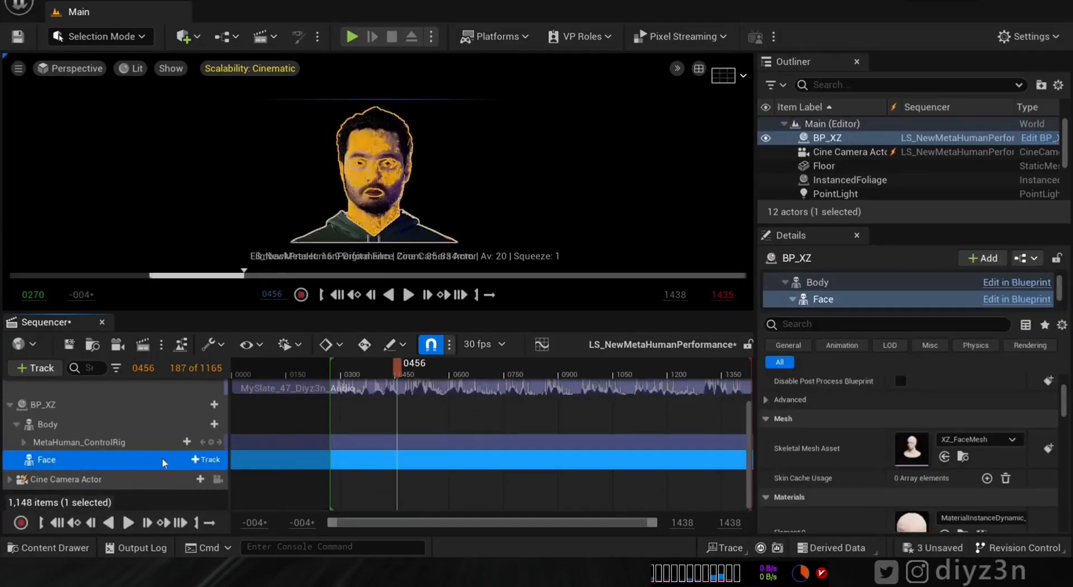
pyautogui.click(206, 458)
pyautogui.moveTo(346, 33)
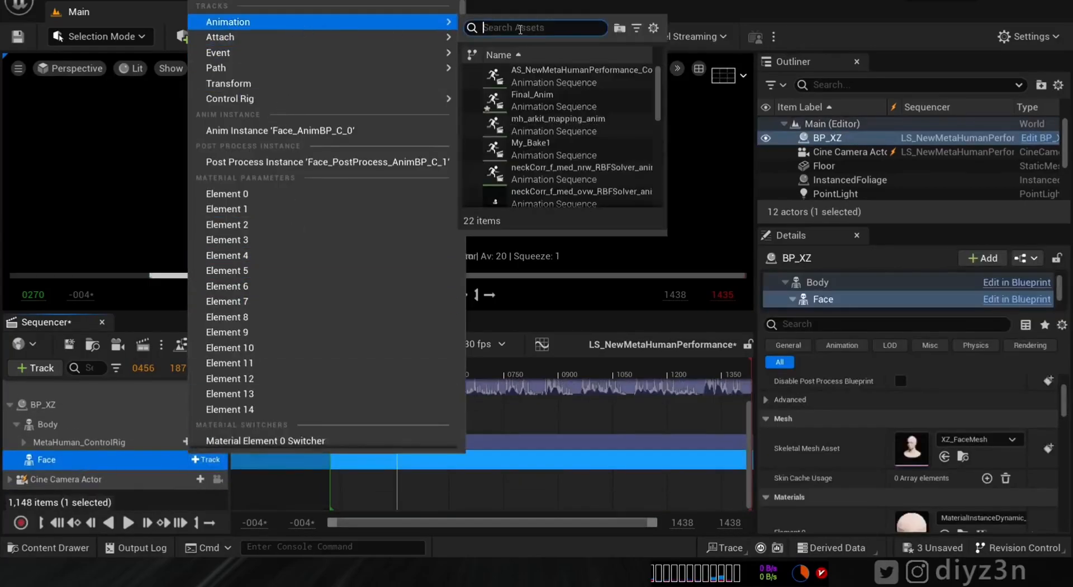
pyautogui.write('fi')
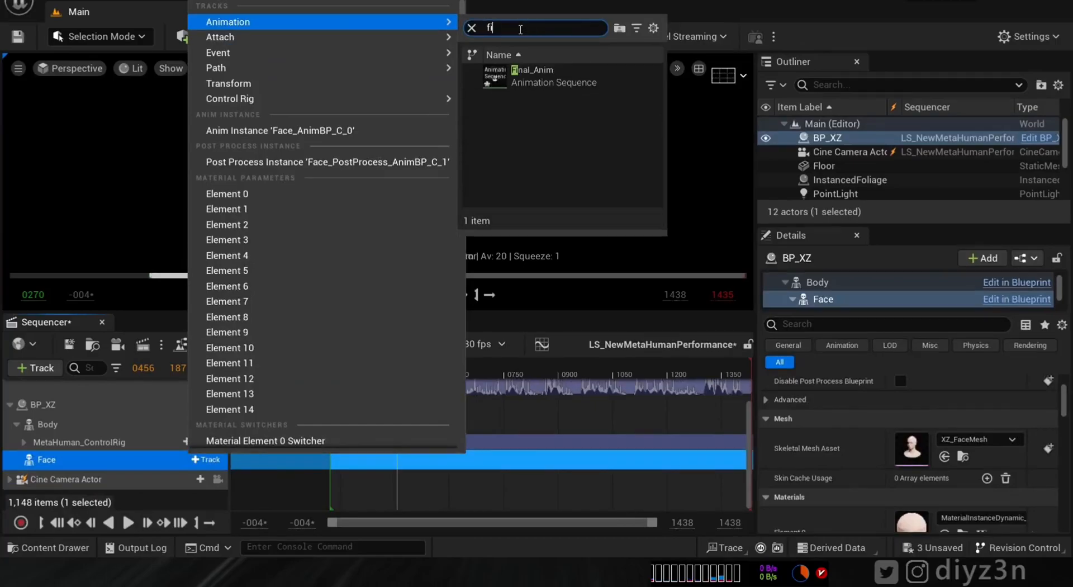
pyautogui.click(530, 71)
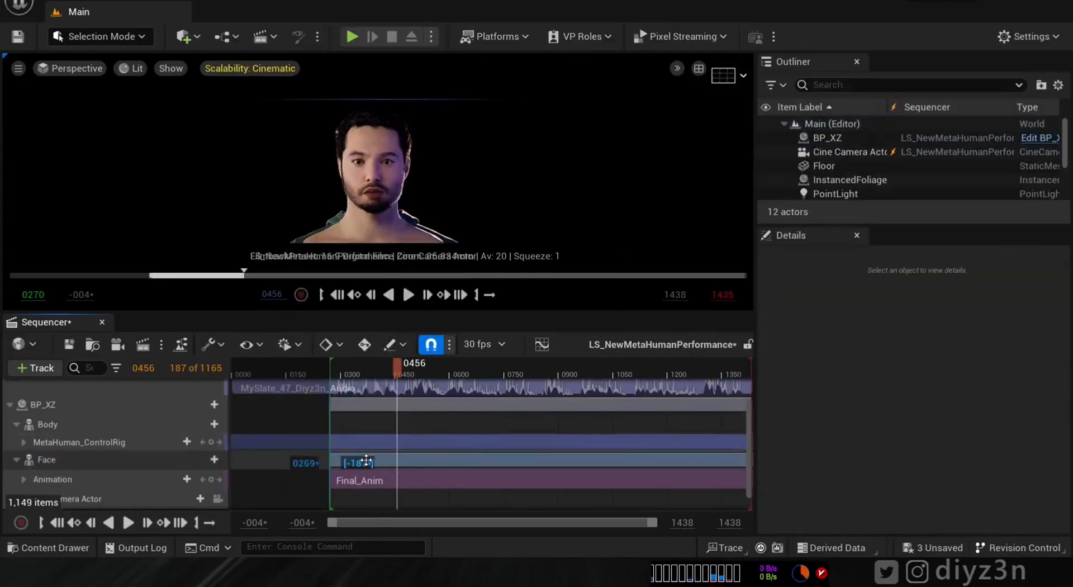
pyautogui.moveTo(359, 370)
pyautogui.mouseDown()
pyautogui.moveTo(331, 365)
pyautogui.moveTo(349, 369)
pyautogui.mouseUp()
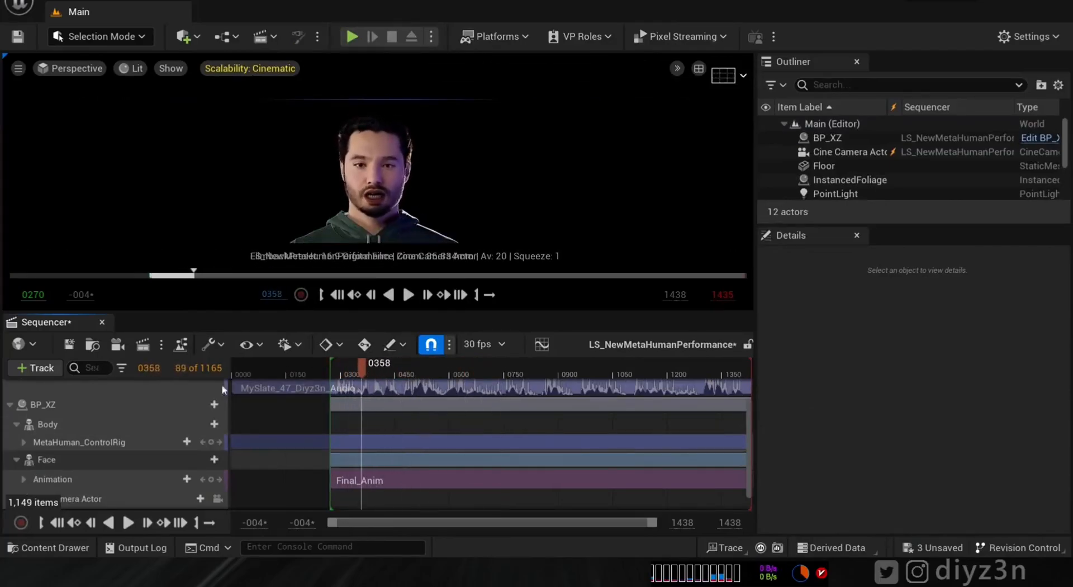
# - Tick and key Disable Post Process Blueprint on the Face component, then scrub to verify playback
pyautogui.click(67, 460)
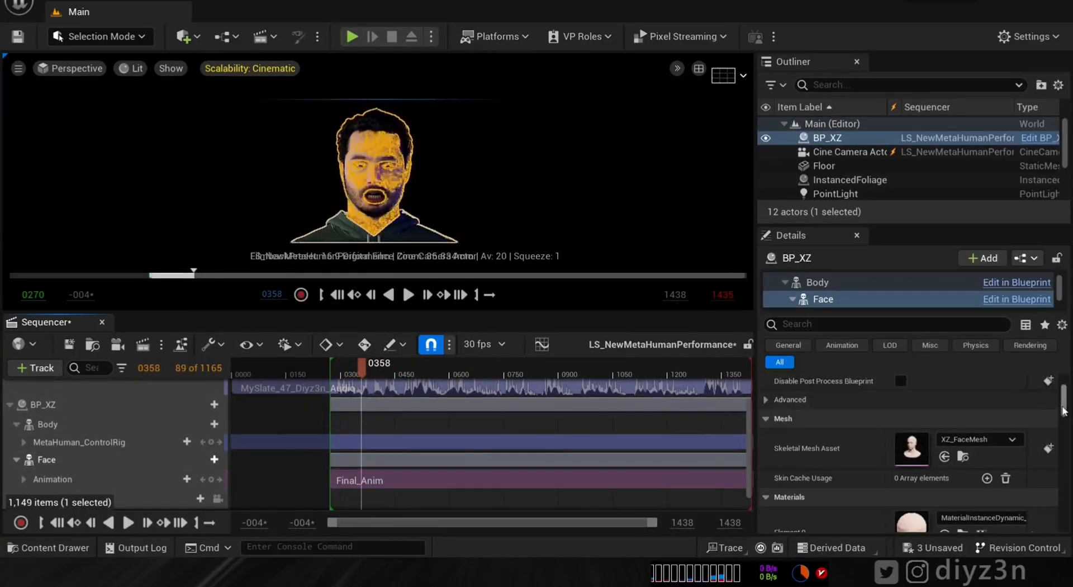
pyautogui.moveTo(1063, 411); pyautogui.dragTo(1064, 407)
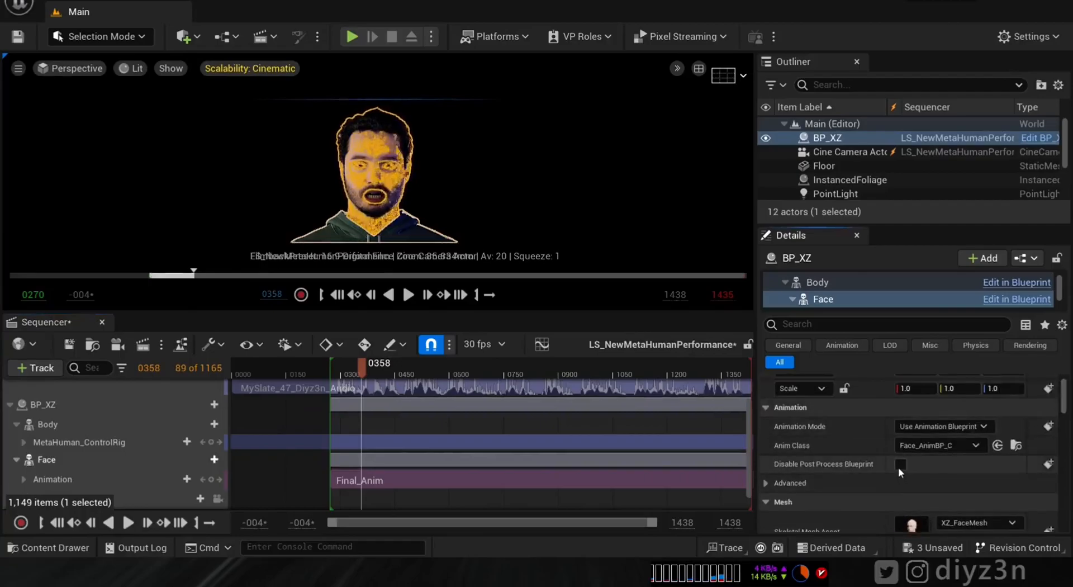
pyautogui.click(1048, 464)
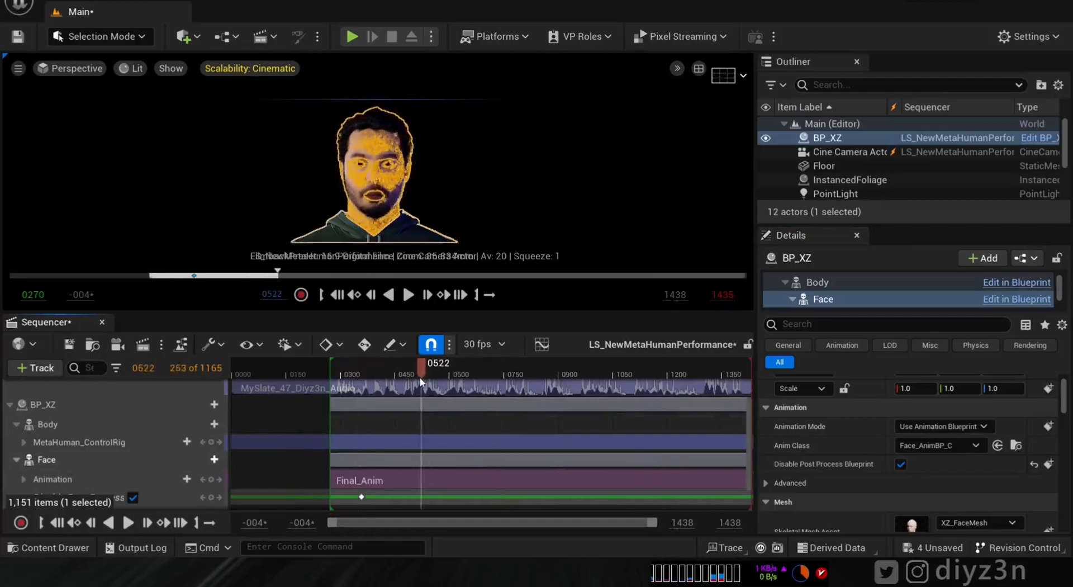
pyautogui.click(605, 206)
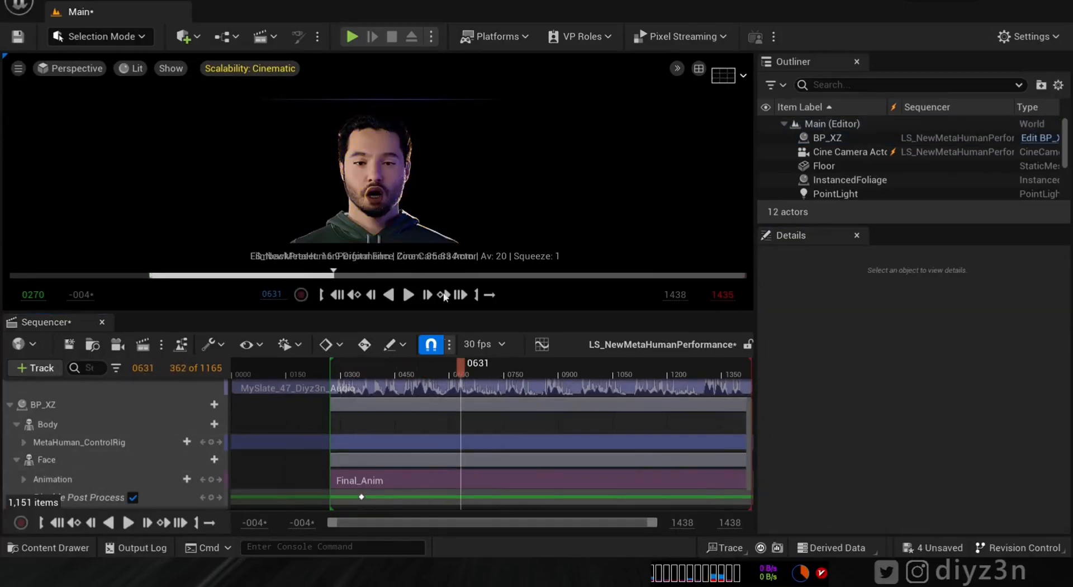
pyautogui.moveTo(540, 376); pyautogui.dragTo(459, 374)
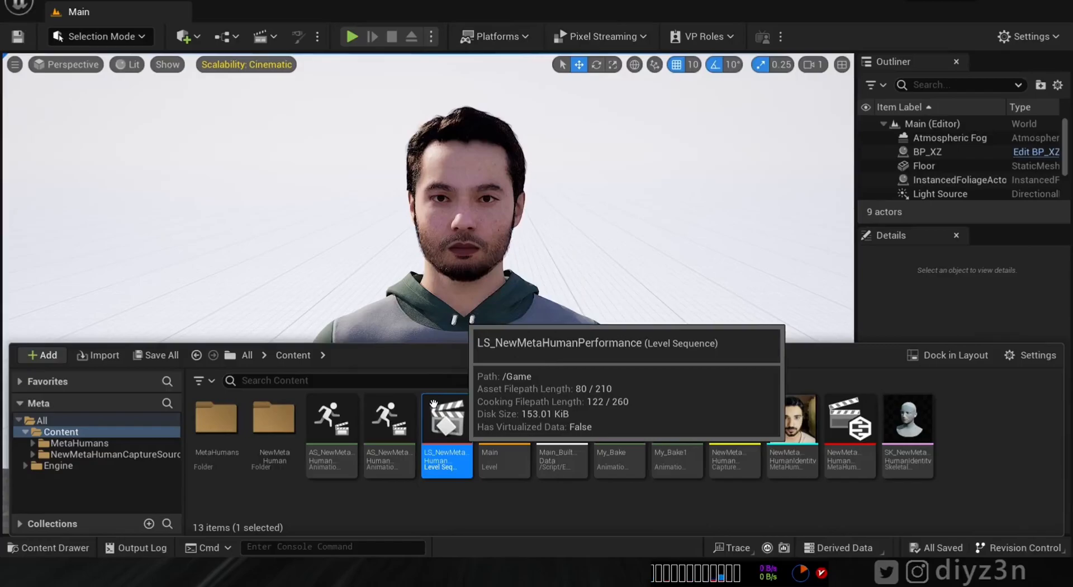
# - Reopen the level sequence and scrub the performance to check the face close up
pyautogui.doubleClick(433, 402)
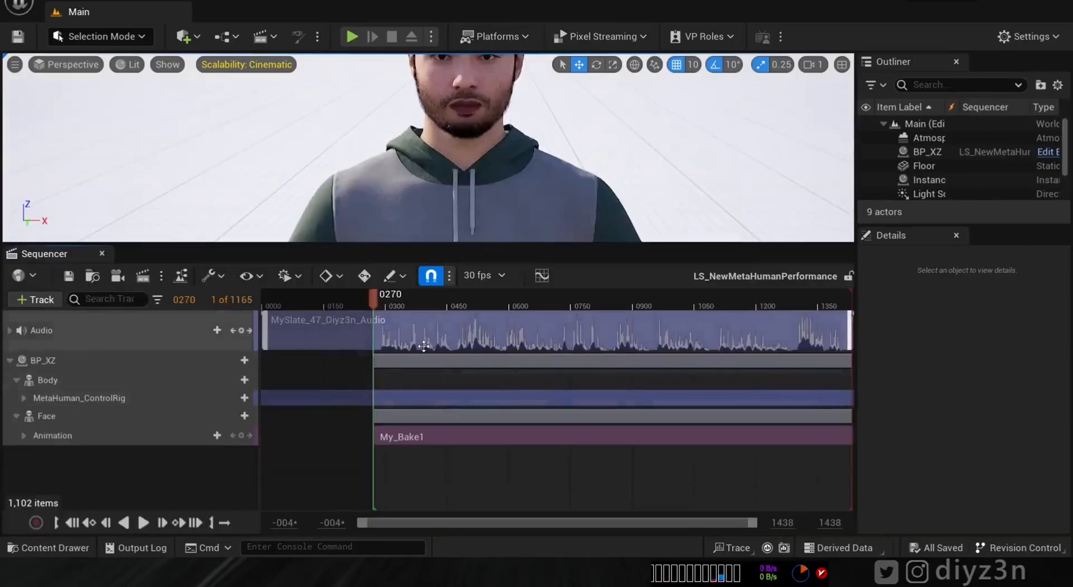
pyautogui.moveTo(556, 139); pyautogui.dragTo(535, 123, button='right')
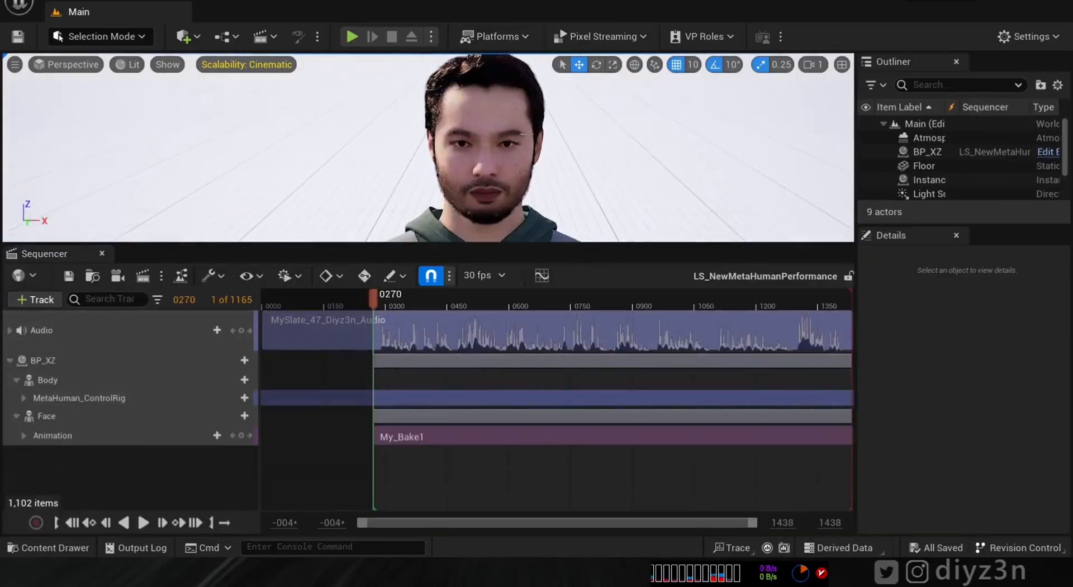
pyautogui.moveTo(381, 294); pyautogui.dragTo(598, 297)
pyautogui.scroll(-3, 962, 168)
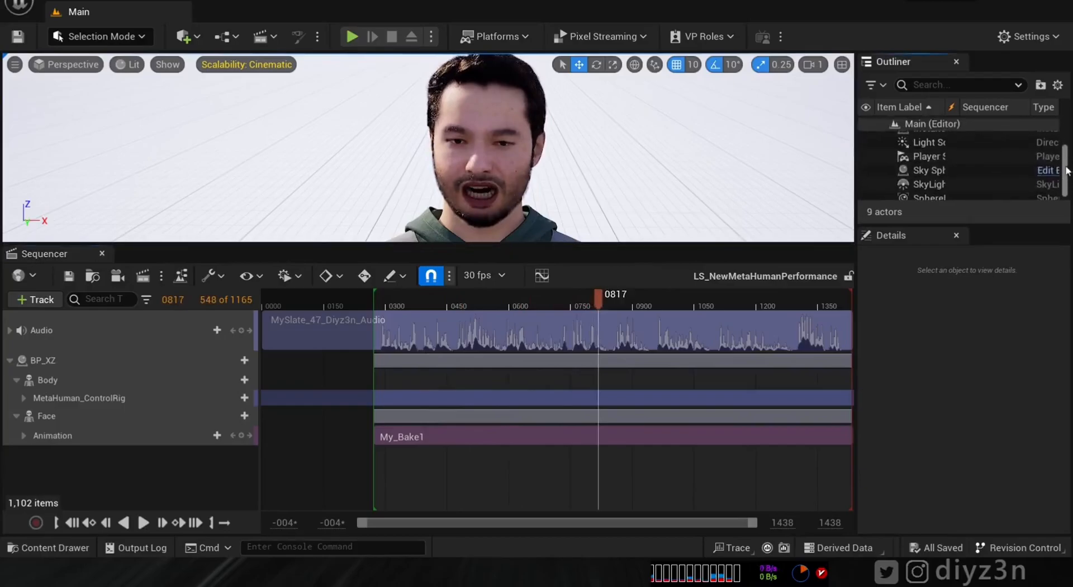
# - Delete the SkyLight and the referenced Light Source from the Outliner
pyautogui.click(925, 180)
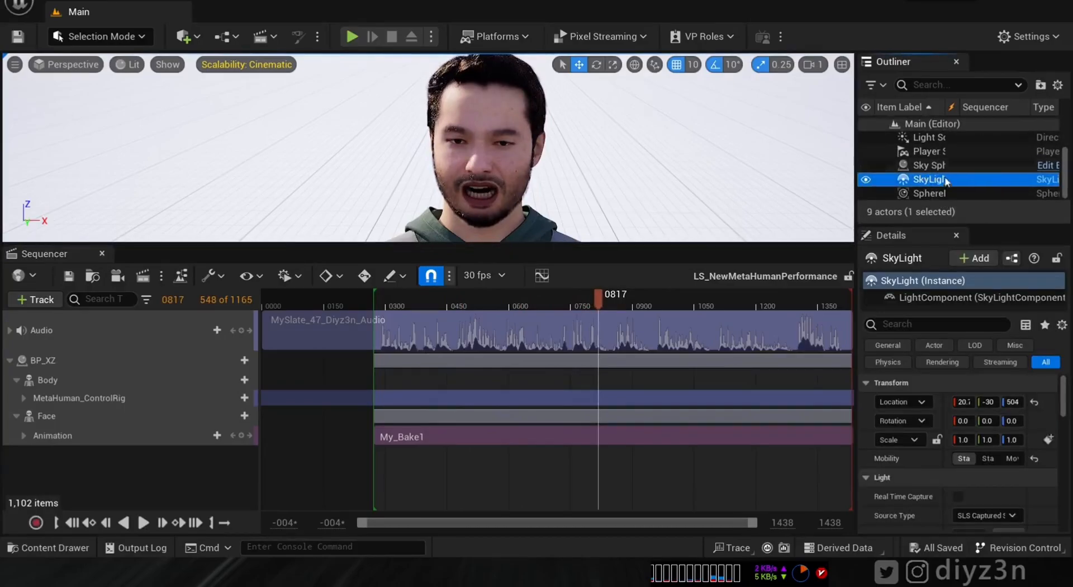
pyautogui.click(103, 254)
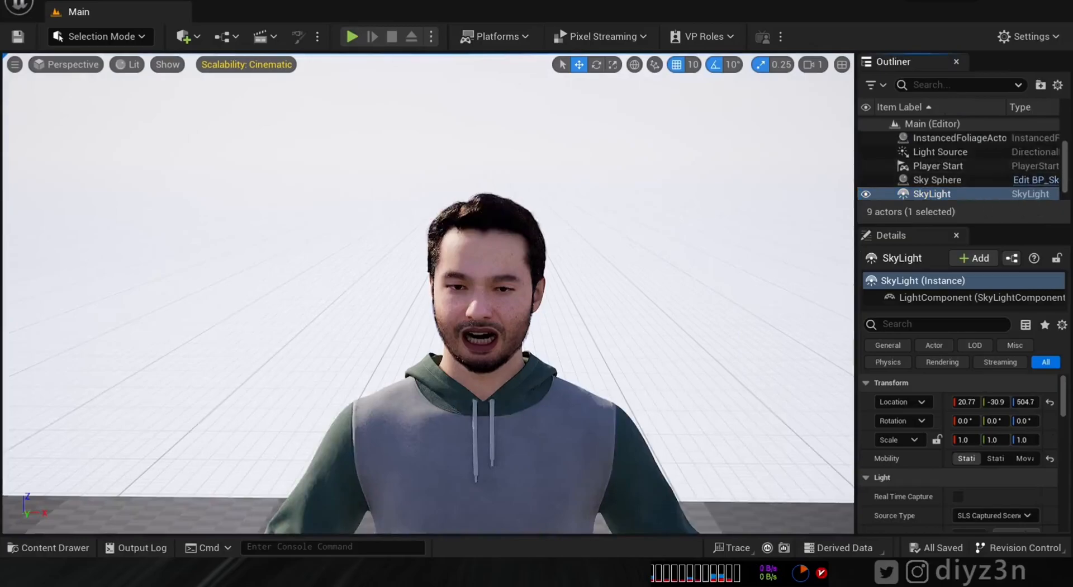
pyautogui.scroll(-1, 948, 183)
pyautogui.press('Delete')
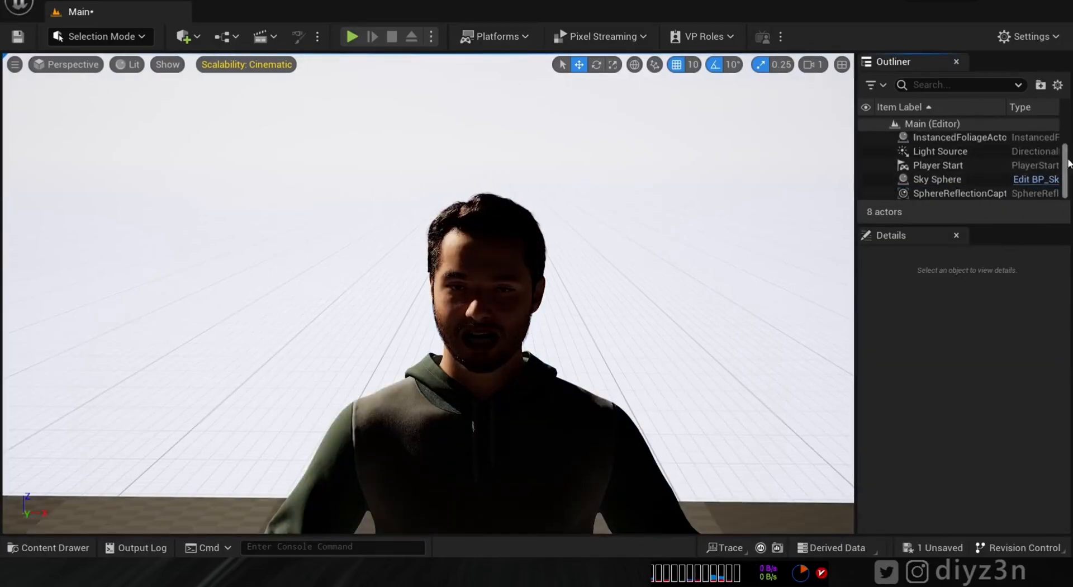
pyautogui.click(934, 152)
pyautogui.press('Delete')
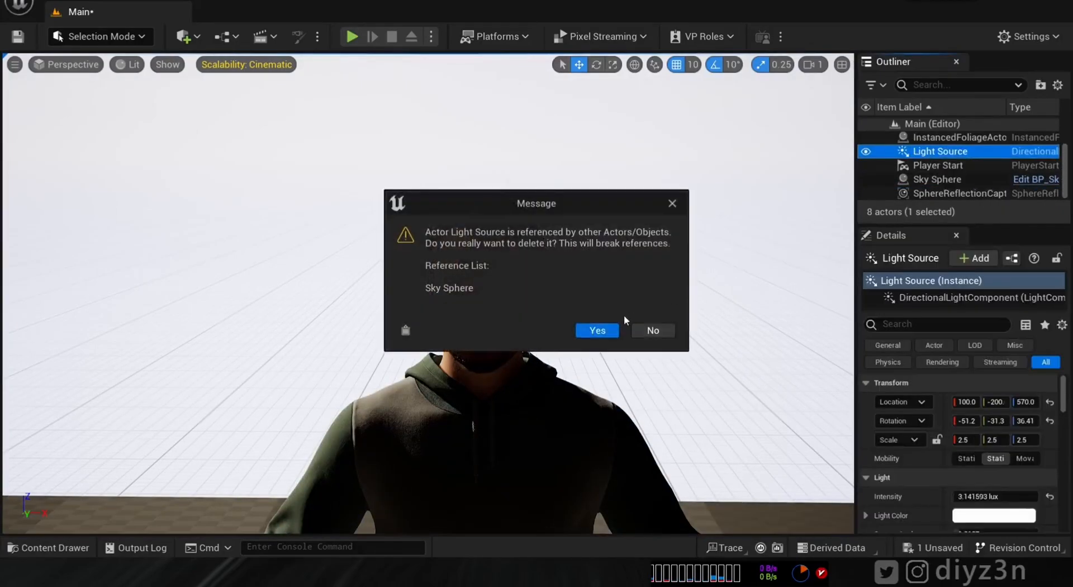
pyautogui.click(597, 331)
# - Delete the Sky Sphere, Player Start and atmospheric fog actors
pyautogui.click(934, 179)
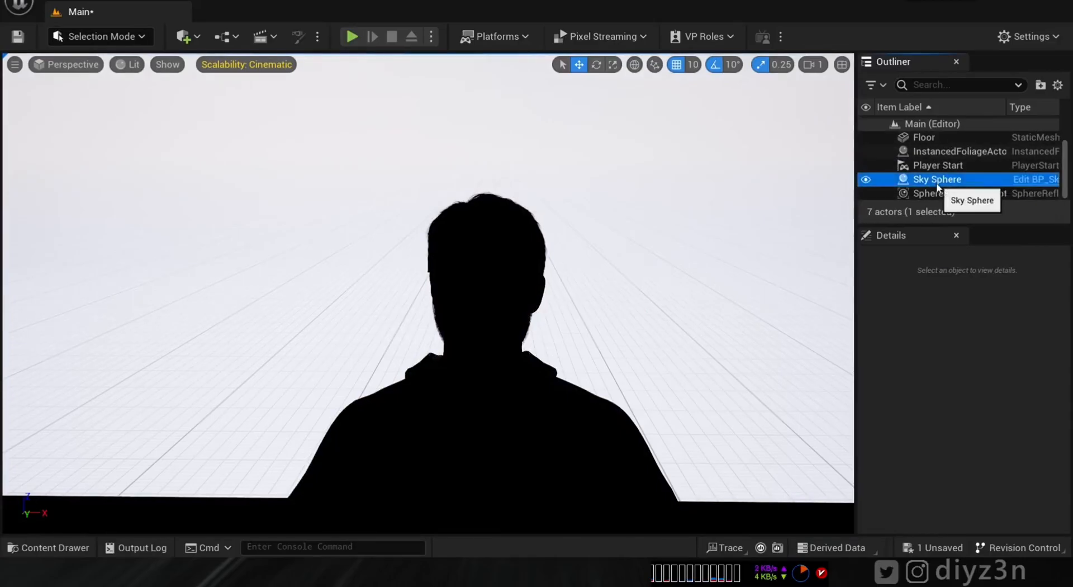
pyautogui.press('Delete')
pyautogui.click(938, 179)
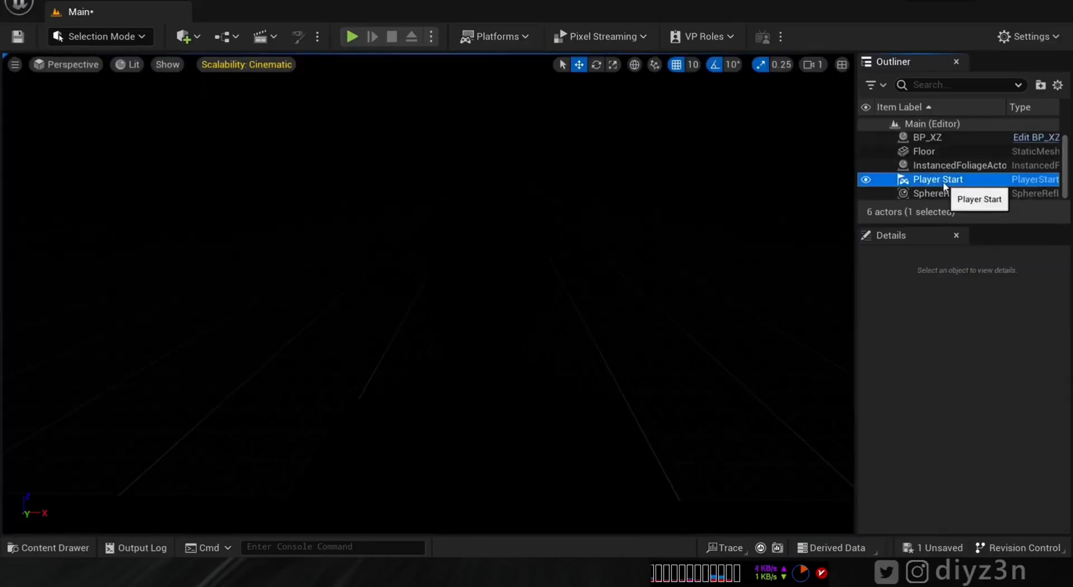
pyautogui.press('Delete')
pyautogui.click(953, 139)
pyautogui.press('Delete')
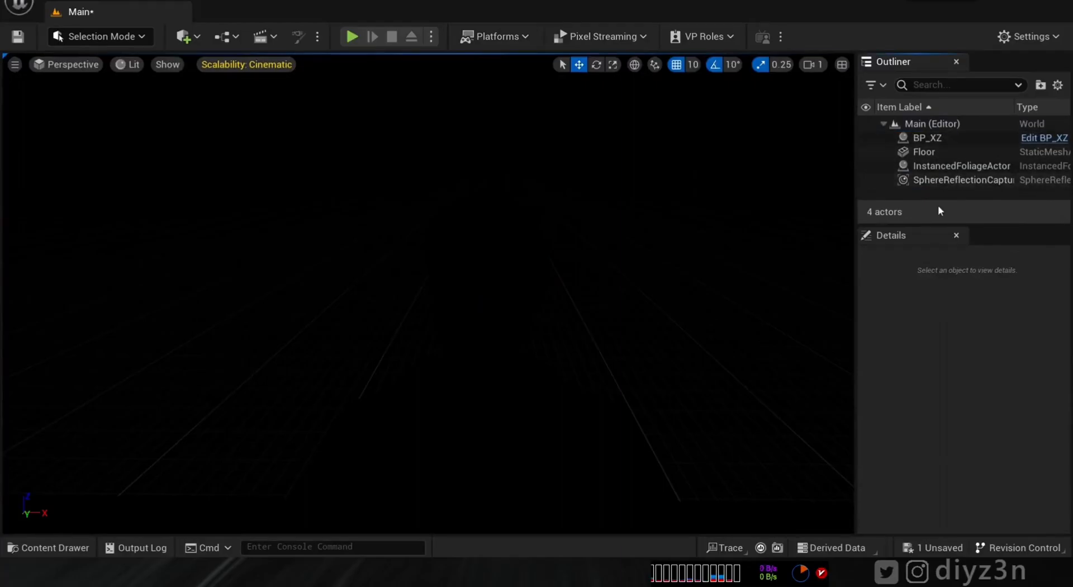
pyautogui.click(940, 183)
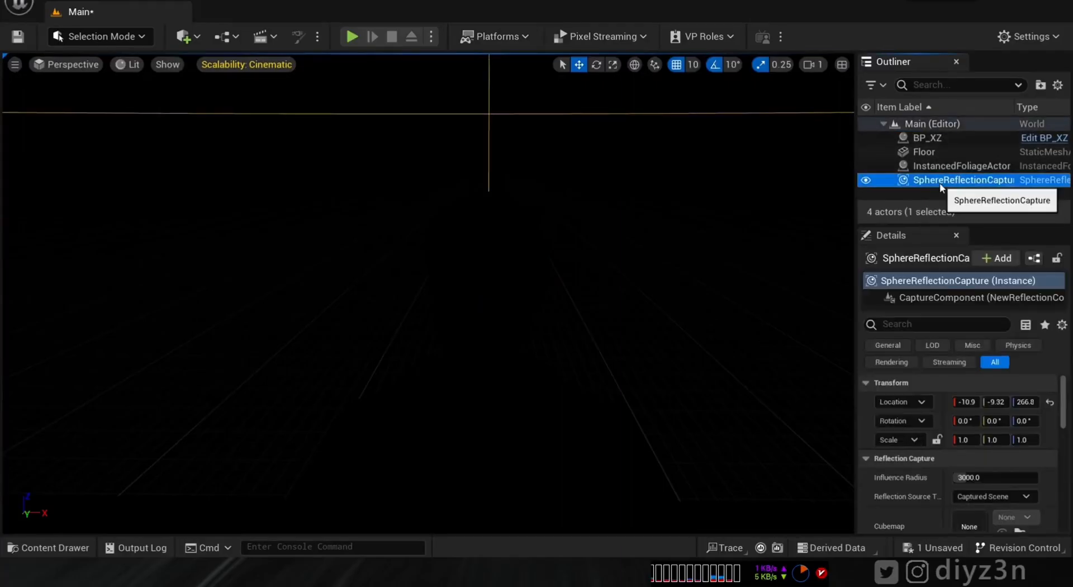
# - Place a rect light from Quick Add and move it up to the character's head height
pyautogui.click(183, 37)
pyautogui.moveTo(272, 175)
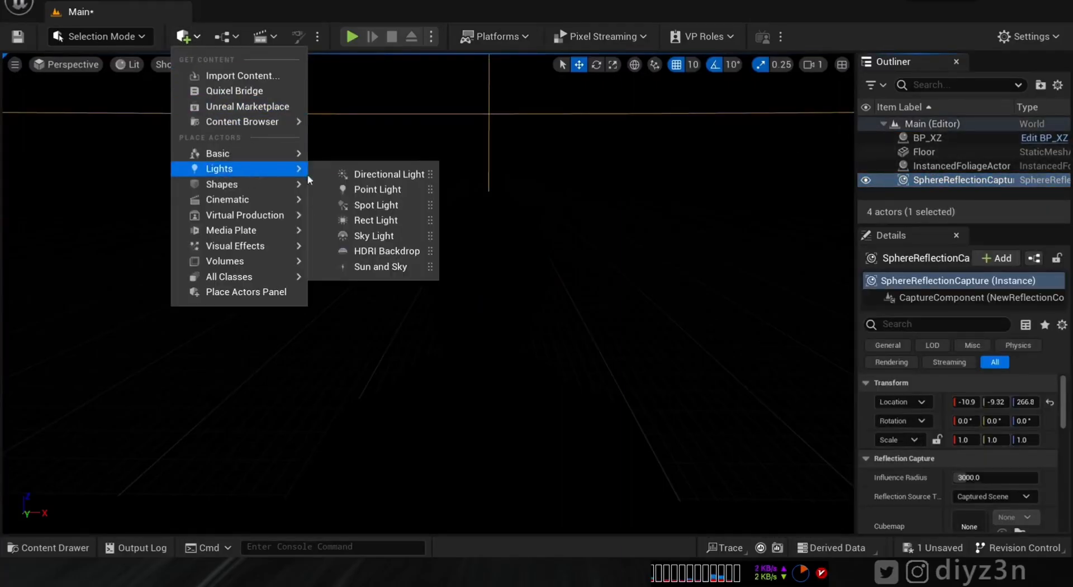
pyautogui.click(393, 220)
pyautogui.moveTo(461, 302); pyautogui.dragTo(324, 305)
pyautogui.hotkey('ctrl', 'z')
pyautogui.moveTo(328, 317); pyautogui.dragTo(427, 231, button='right')
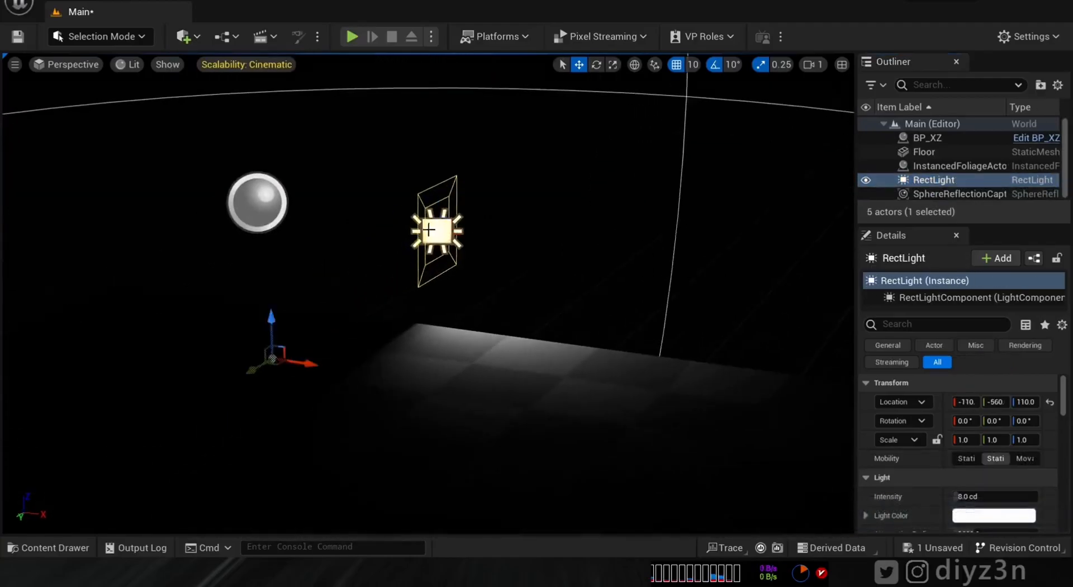
pyautogui.moveTo(417, 242); pyautogui.dragTo(161, 374)
pyautogui.moveTo(335, 234); pyautogui.dragTo(336, 184, button='right')
pyautogui.moveTo(151, 329); pyautogui.dragTo(517, 361)
# - Set the second rect light to 1.0 cd and duplicate a light into a third rect light
pyautogui.write('e1')
pyautogui.press('Return')
pyautogui.moveTo(503, 280); pyautogui.dragTo(447, 335, button='right')
pyautogui.click(24, 173)
pyautogui.moveTo(224, 116); pyautogui.dragTo(195, 106, button='right')
pyautogui.press('w')
pyautogui.keyDown('alt'); pyautogui.moveTo(68, 208); pyautogui.dragTo(334, 191); pyautogui.keyUp('alt')
# - Dim the first rect light to 2.0 cd, save the level, and open BP_XZ
pyautogui.click(596, 65)
pyautogui.scroll(-4, 988, 425)
pyautogui.click(989, 407)
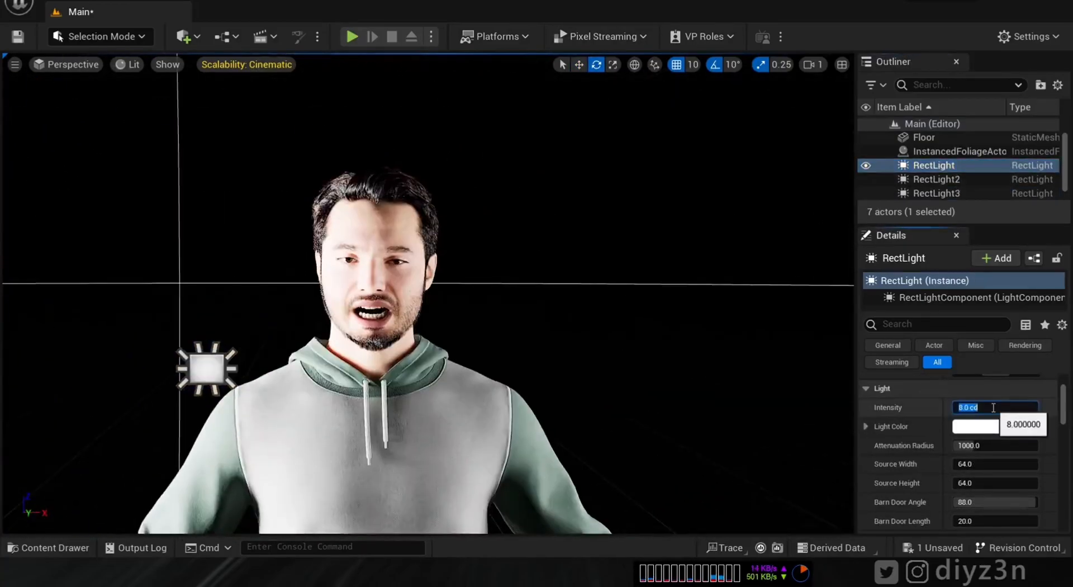
pyautogui.write('2')
pyautogui.press('Return')
pyautogui.scroll(5, 429, 293)
pyautogui.moveTo(428, 293); pyautogui.dragTo(529, 246, button='middle')
pyautogui.moveTo(429, 266); pyautogui.dragTo(417, 355, button='middle')
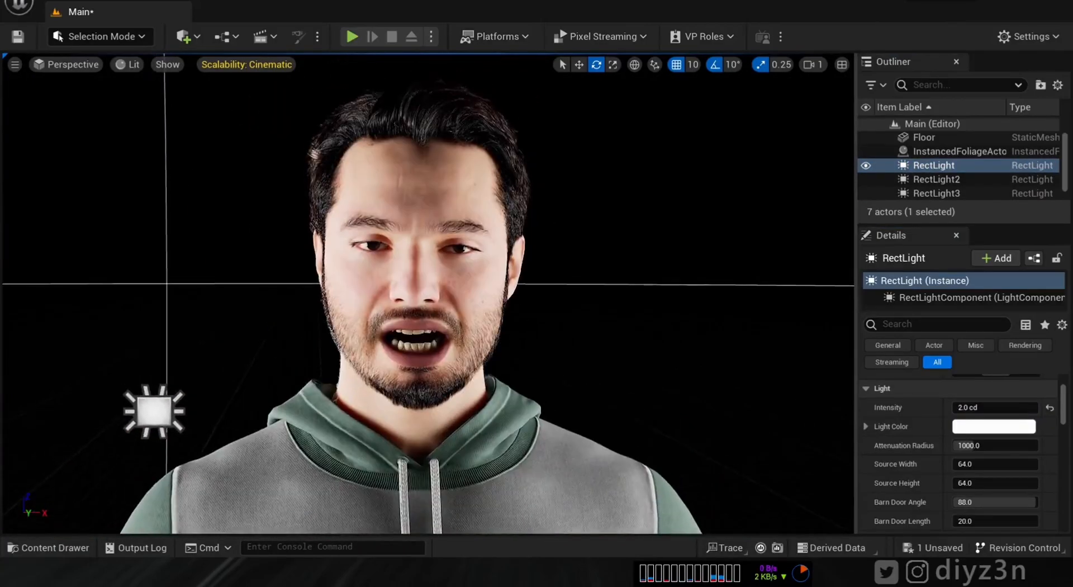
pyautogui.hotkey('ctrl', 's')
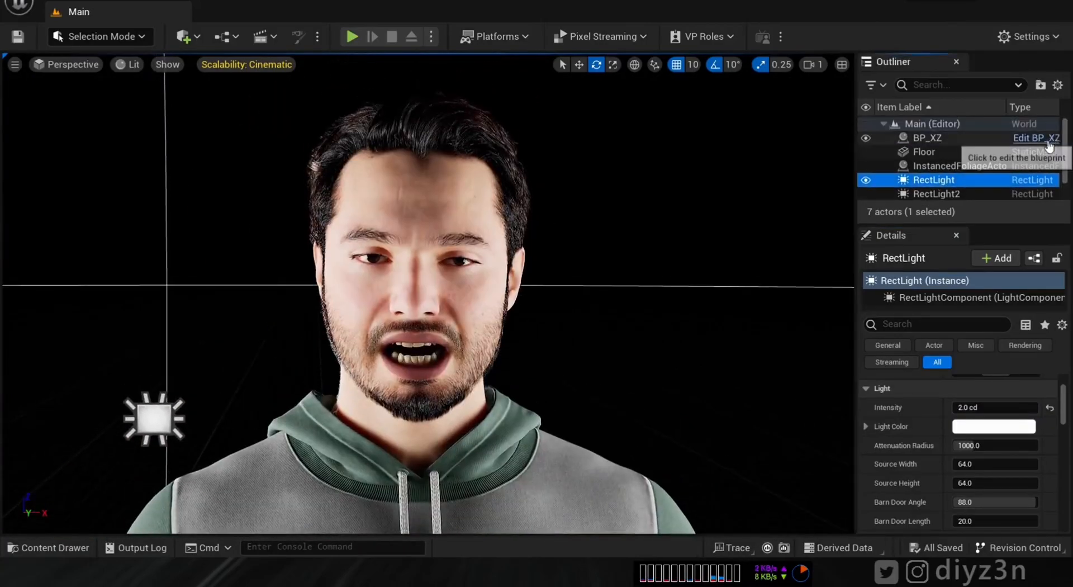
pyautogui.click(1051, 138)
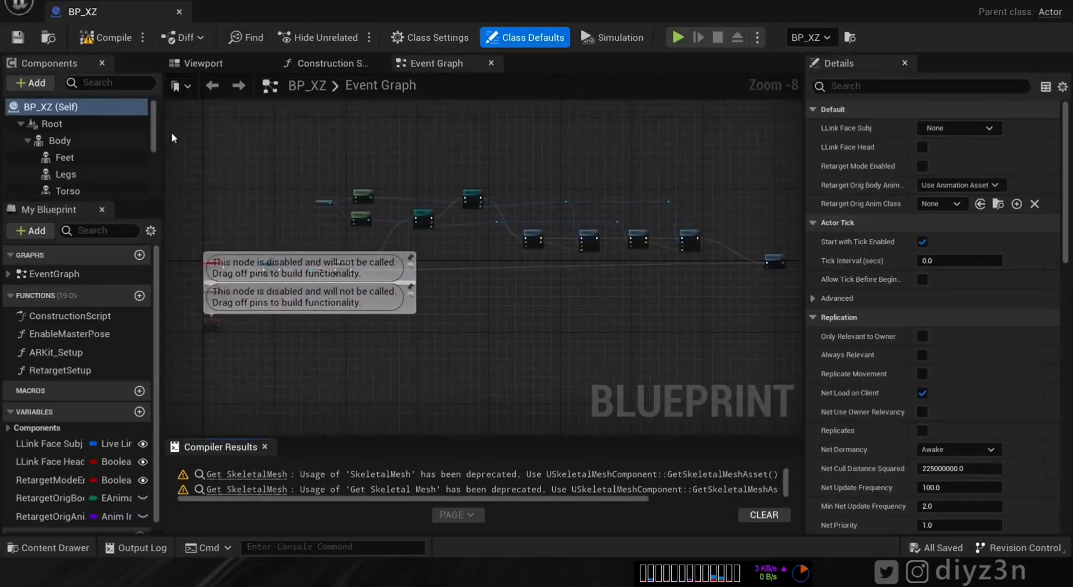
# - Set Forced LOD to 1 on BP_XZ's LODSync component and close the blueprint
pyautogui.click(56, 123)
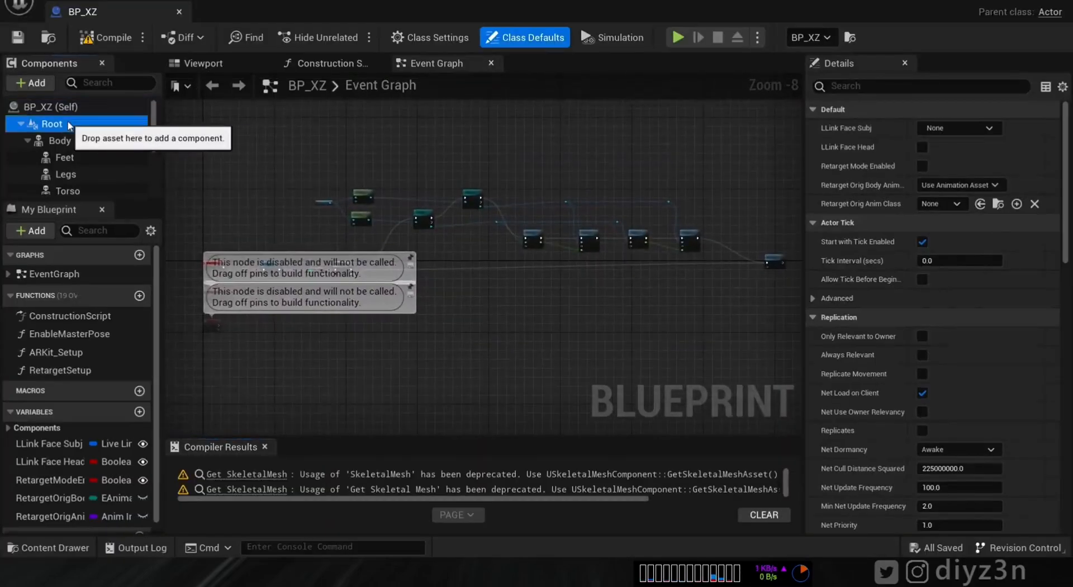
pyautogui.click(130, 142)
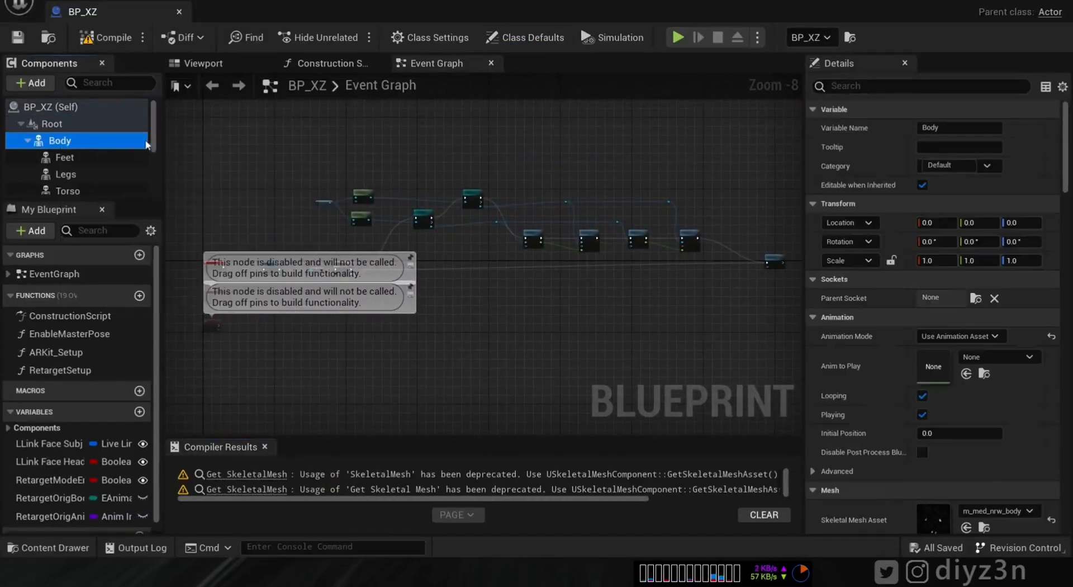
pyautogui.click(27, 142)
pyautogui.click(84, 157)
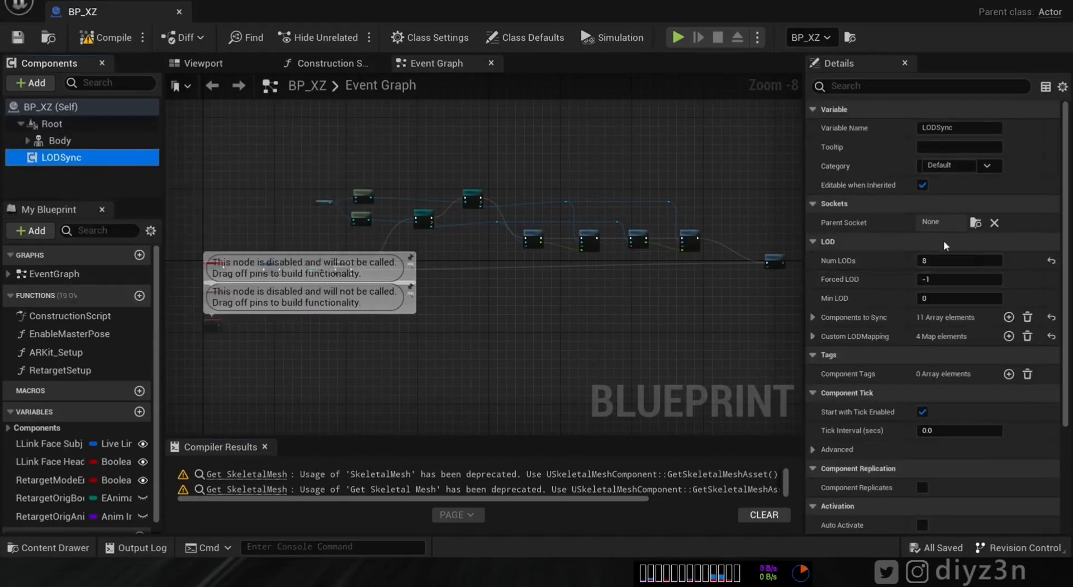
pyautogui.click(940, 259)
pyautogui.click(947, 279)
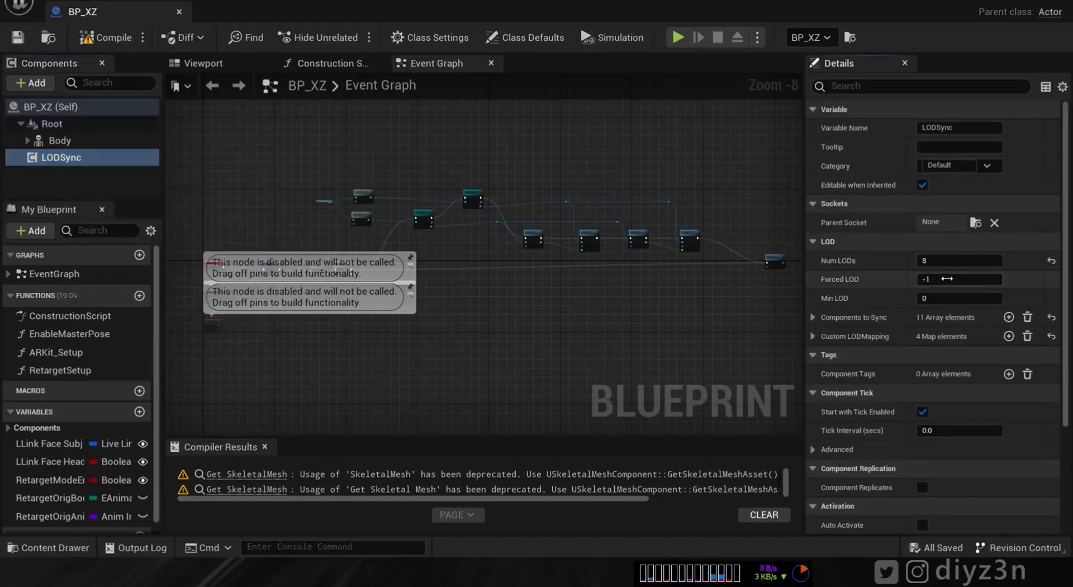
pyautogui.write('1')
pyautogui.press('Return')
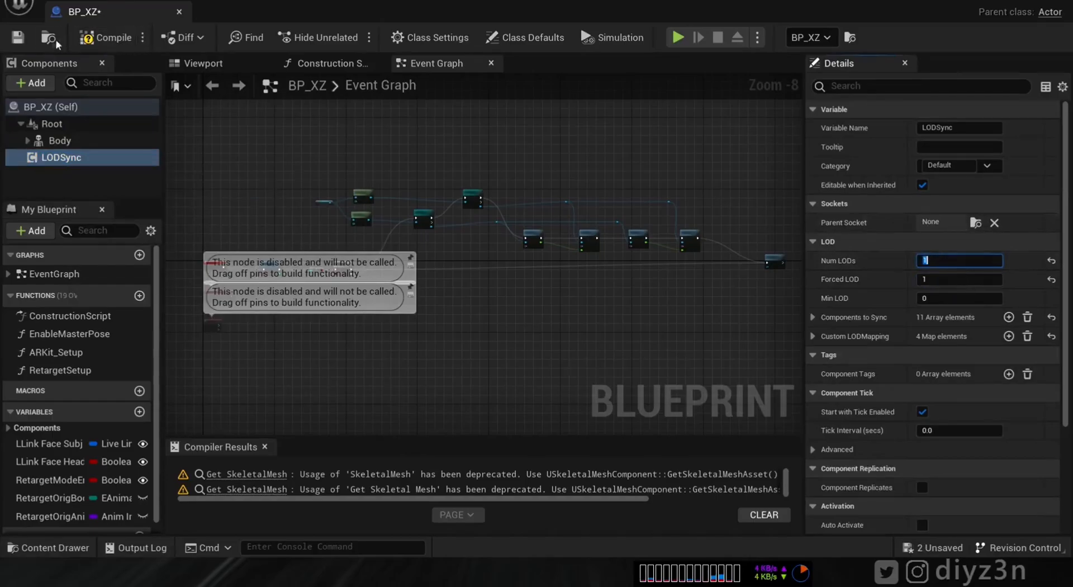
pyautogui.click(179, 12)
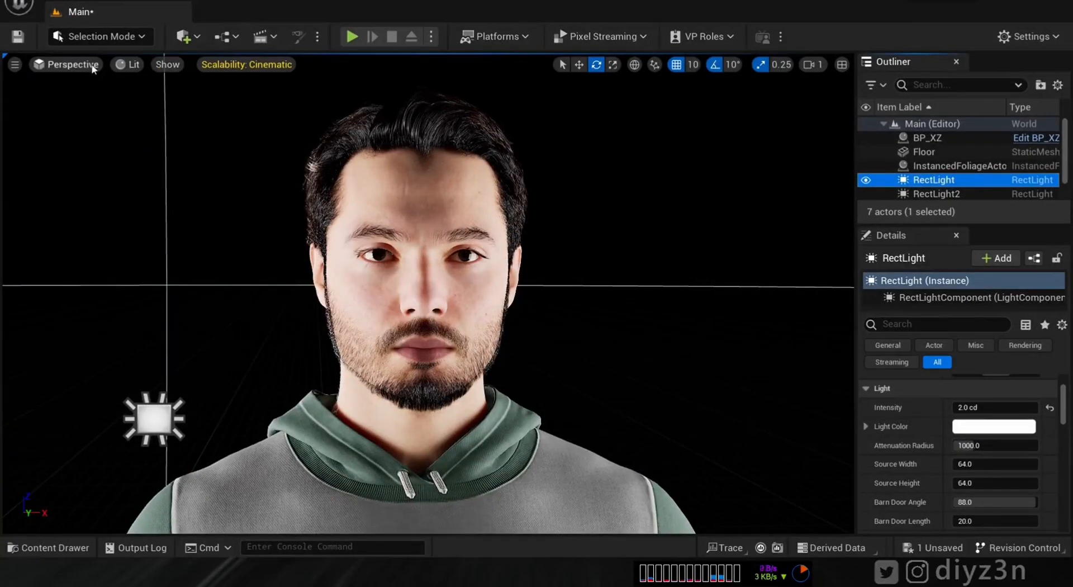
# - Render the viewport with Path Tracing, move closer to XZ's black-eyed face, then open BP_XZ
pyautogui.click(130, 67)
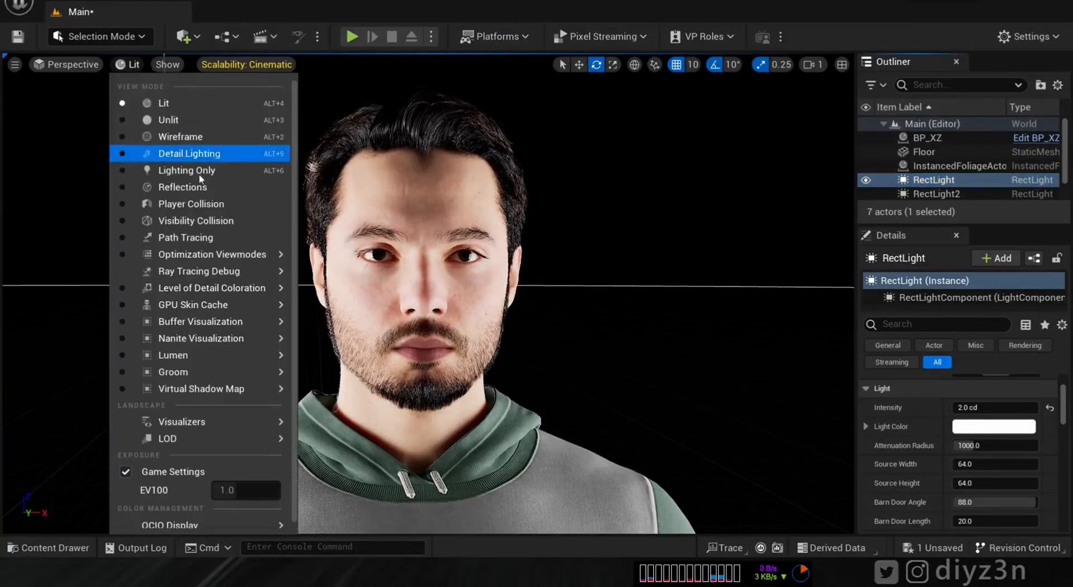
pyautogui.click(186, 237)
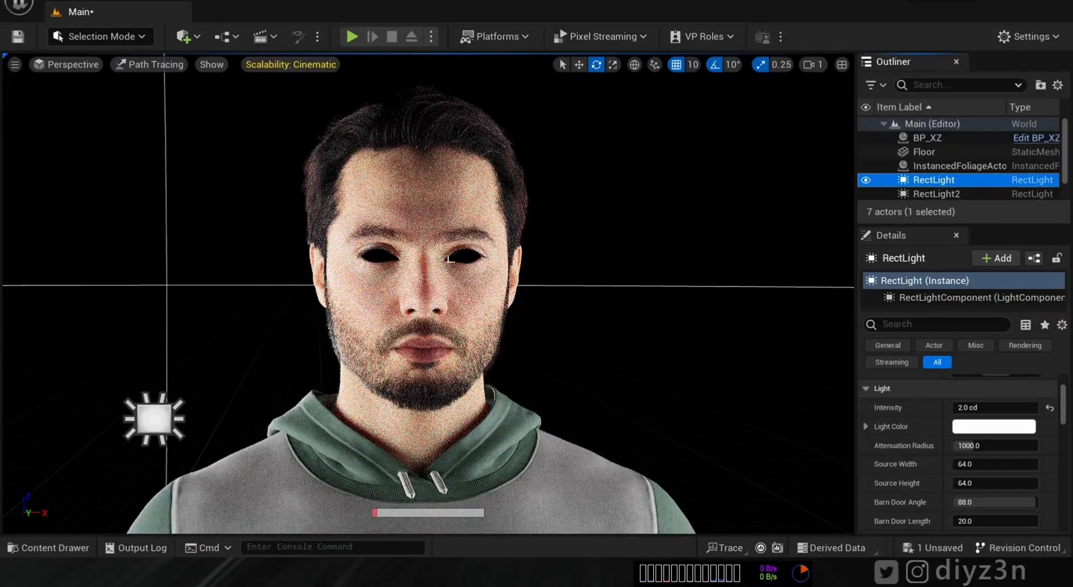
pyautogui.press('w')
pyautogui.moveTo(455, 243)
pyautogui.mouseDown(button='right')
pyautogui.moveTo(430, 244)
pyautogui.moveTo(445, 242)
pyautogui.mouseUp(button='right')
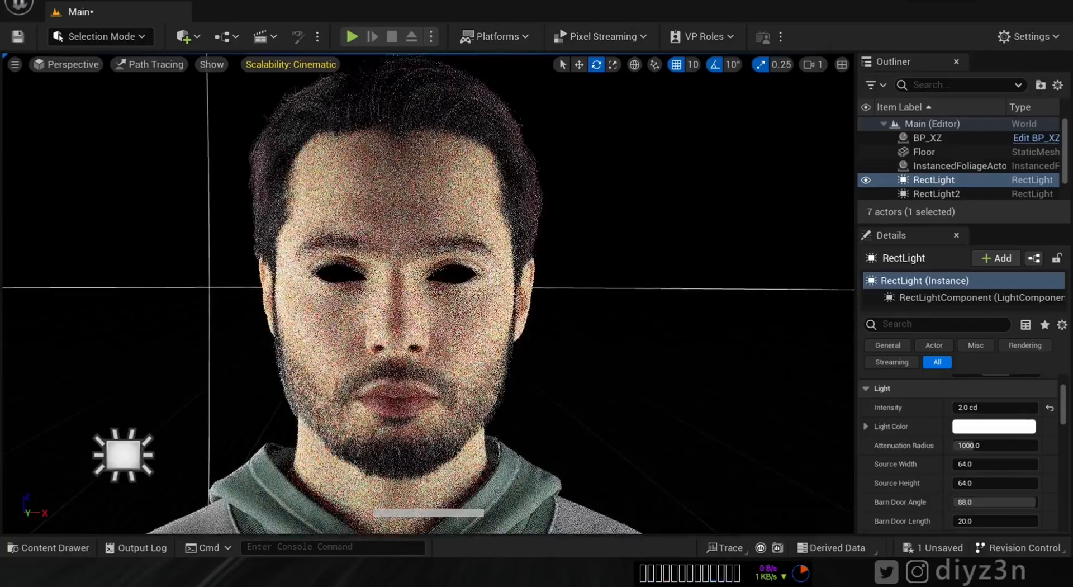
pyautogui.click(1036, 139)
# - Select the Face component and widen Details to show its material elements, including MI_EyeOcclusion_Inst
pyautogui.moveTo(150, 157); pyautogui.dragTo(148, 159)
pyautogui.click(70, 133)
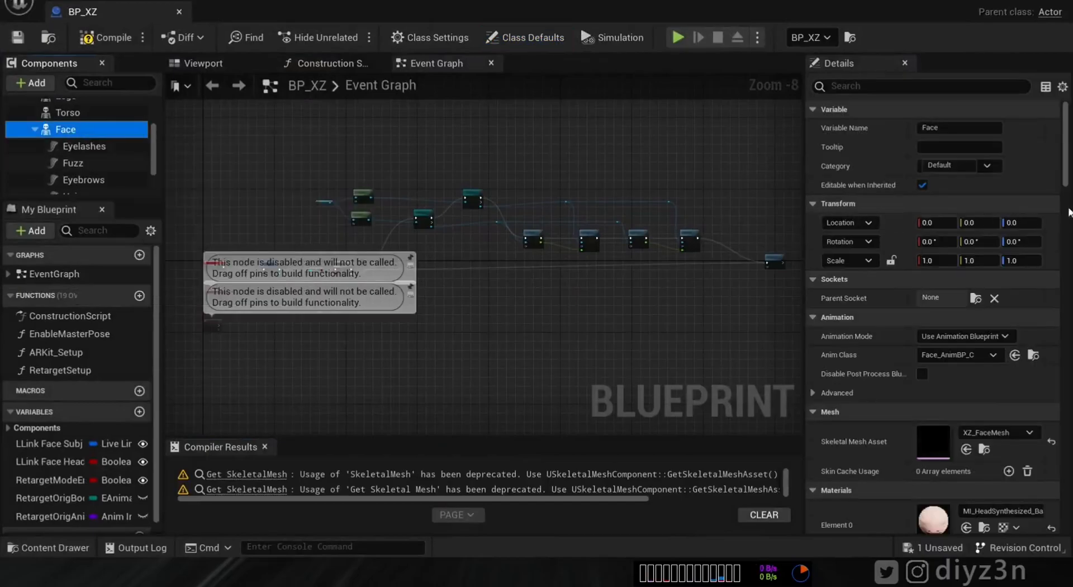
pyautogui.scroll(-10, 1069, 212)
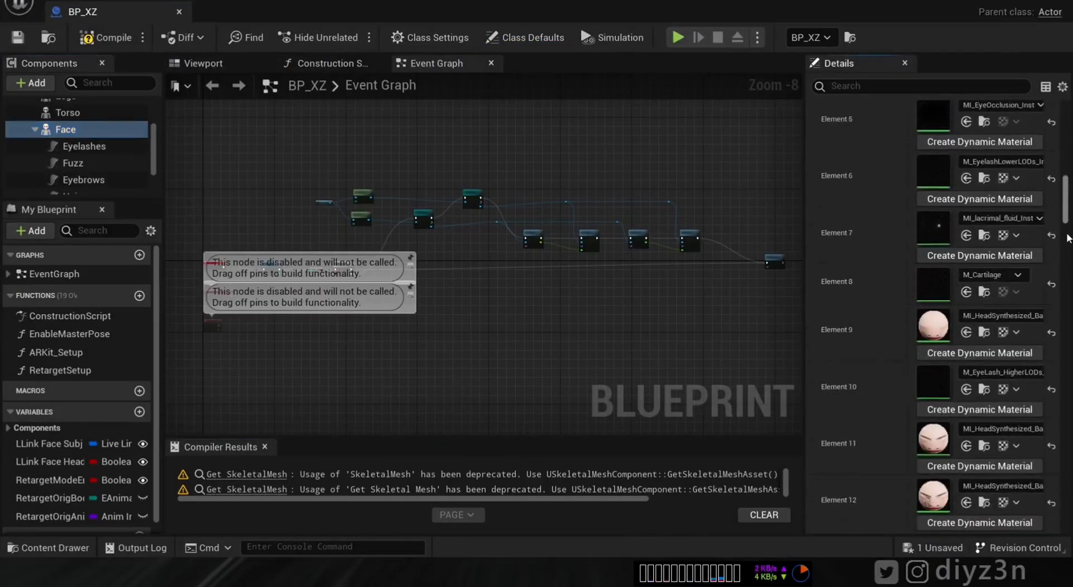
pyautogui.moveTo(805, 321); pyautogui.dragTo(633, 324)
pyautogui.scroll(-1, 1065, 215)
pyautogui.scroll(-2, 1064, 216)
pyautogui.scroll(4, 1062, 210)
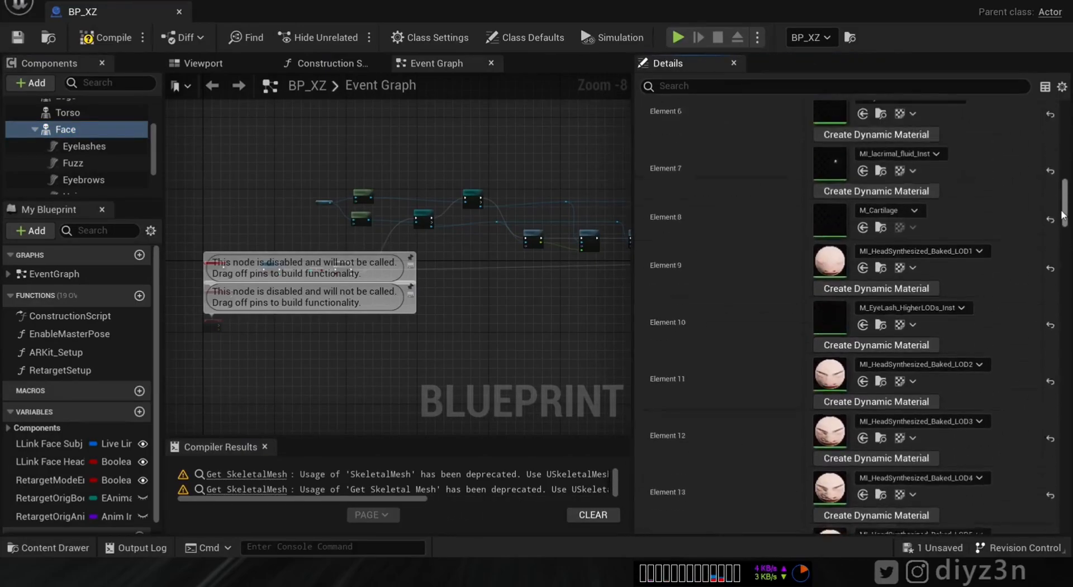
pyautogui.scroll(1, 1061, 208)
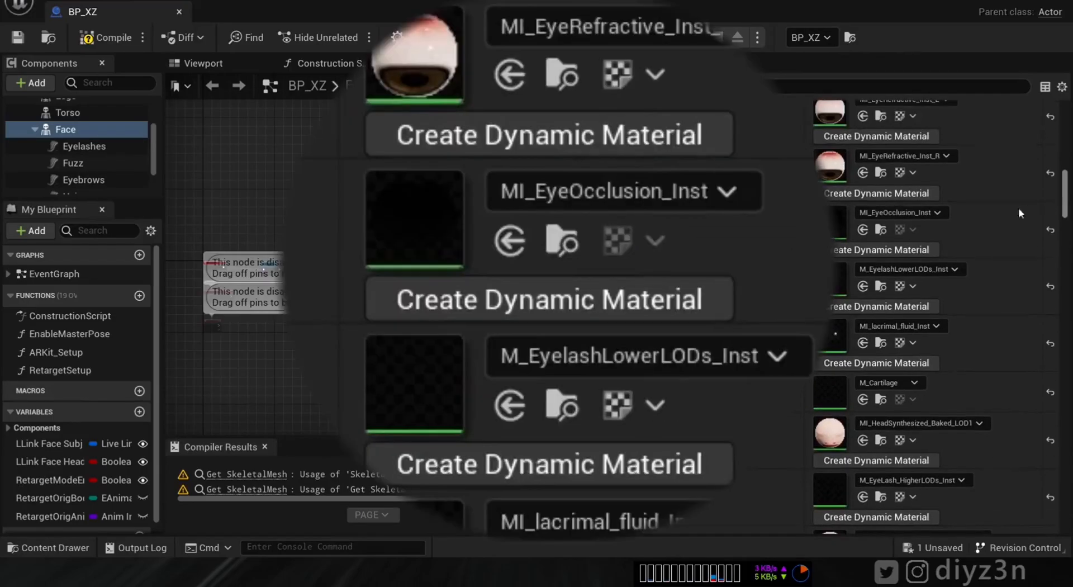
# - Open MI_EyeOcclusion_Inst and then its parent material M_EyeOcclusion
pyautogui.doubleClick(836, 222)
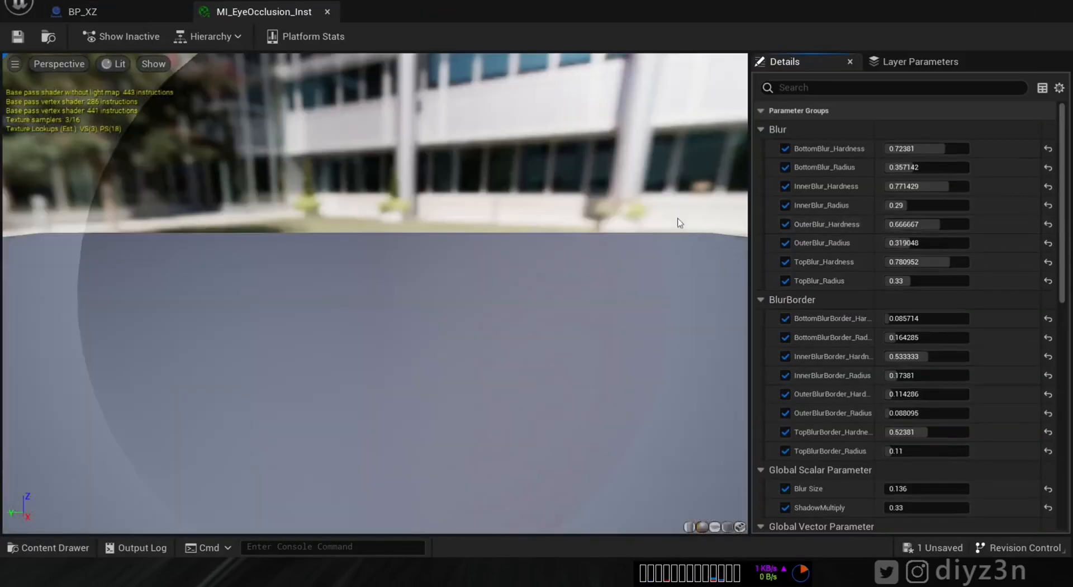
pyautogui.moveTo(322, 149); pyautogui.dragTo(322, 196)
pyautogui.moveTo(1063, 228); pyautogui.dragTo(989, 477)
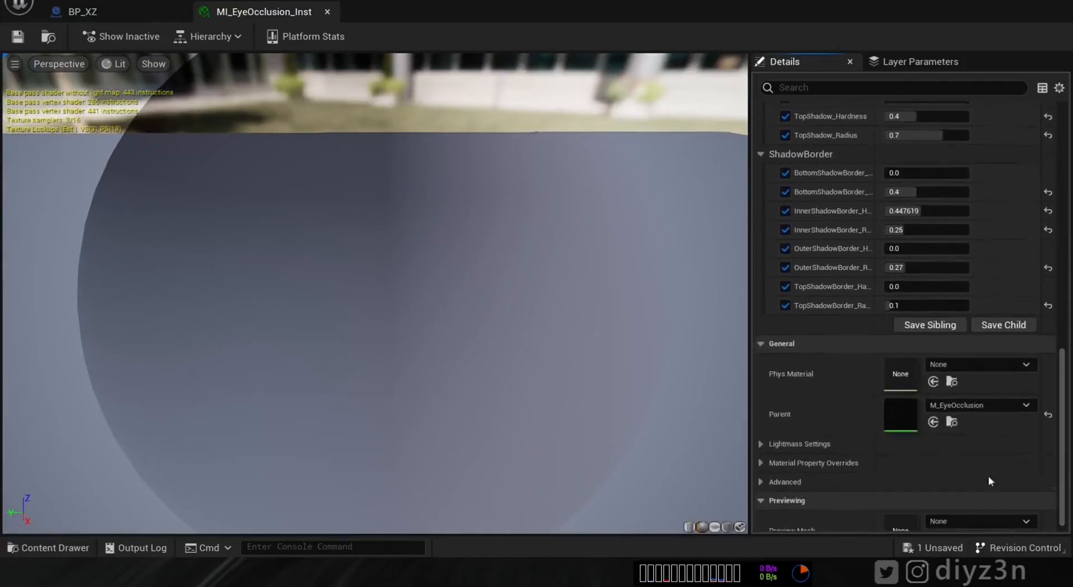
pyautogui.doubleClick(900, 408)
# - Rearrange the constant 1, constant 0 and Feature Level Switch nodes in the graph
pyautogui.moveTo(582, 312); pyautogui.dragTo(480, 367)
pyautogui.click(665, 302)
pyautogui.moveTo(665, 302); pyautogui.dragTo(676, 224)
pyautogui.click(579, 252)
pyautogui.moveTo(578, 253); pyautogui.dragTo(534, 219)
pyautogui.moveTo(461, 354); pyautogui.dragTo(412, 310)
# - Convert the constant 1 node into a scalar parameter named Fix_Eye, save, and close the graph
pyautogui.rightClick(413, 311)
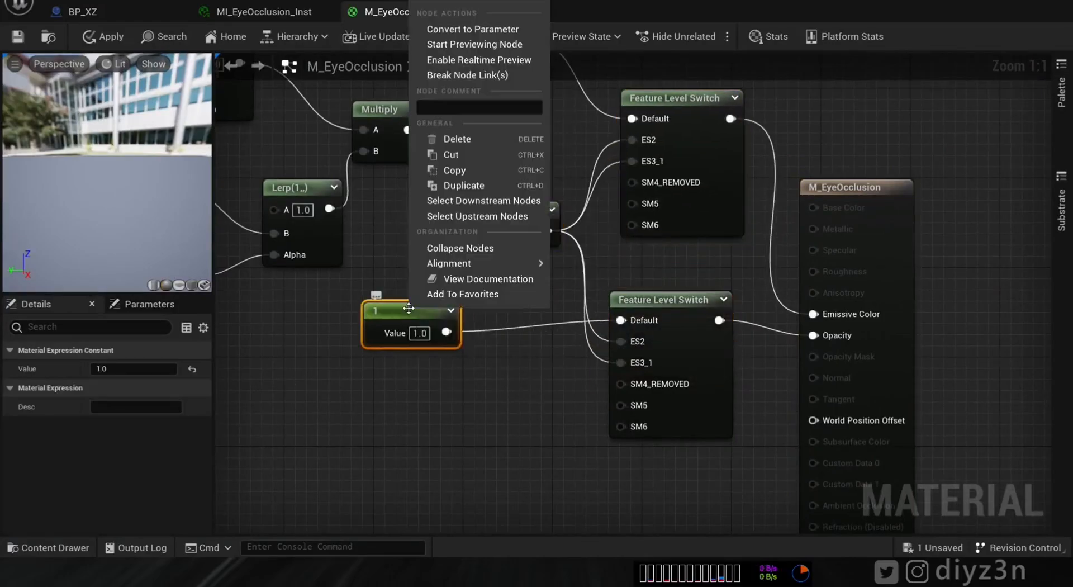
pyautogui.click(473, 29)
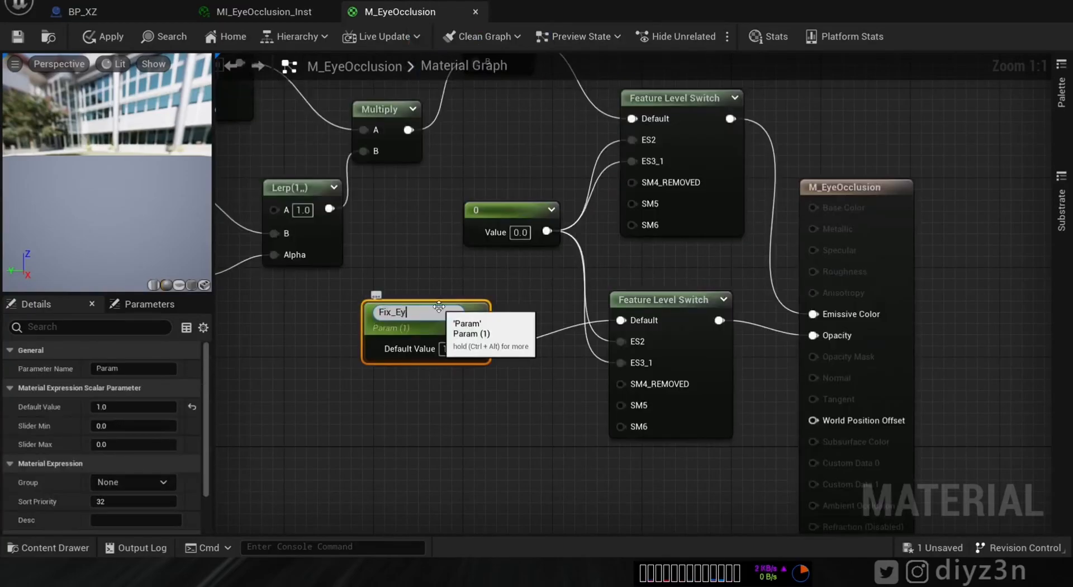
pyautogui.press('Return')
pyautogui.hotkey('ctrl', 's')
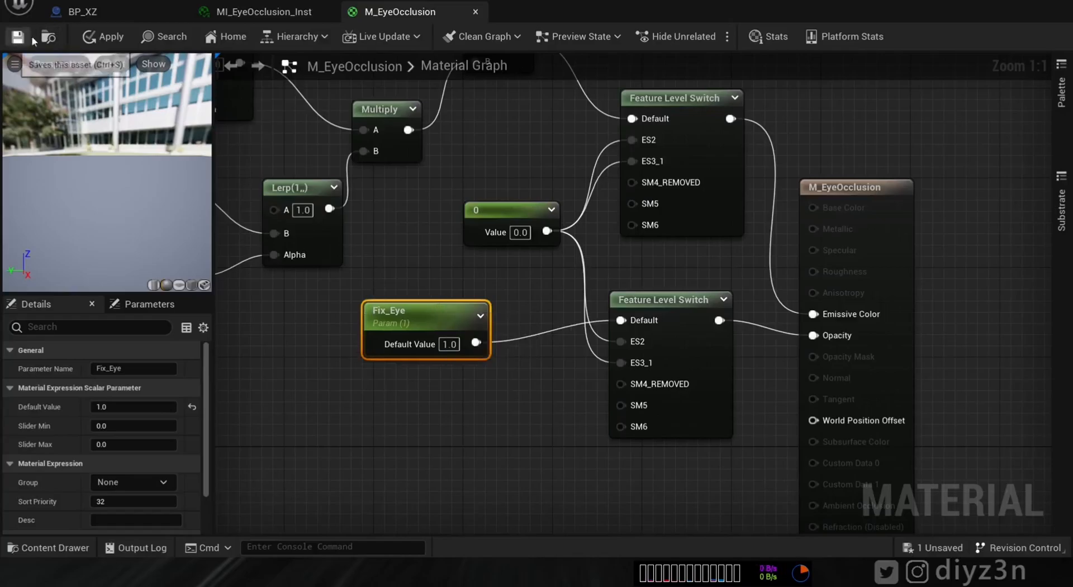
pyautogui.click(475, 12)
pyautogui.moveTo(1064, 349); pyautogui.dragTo(1052, 212)
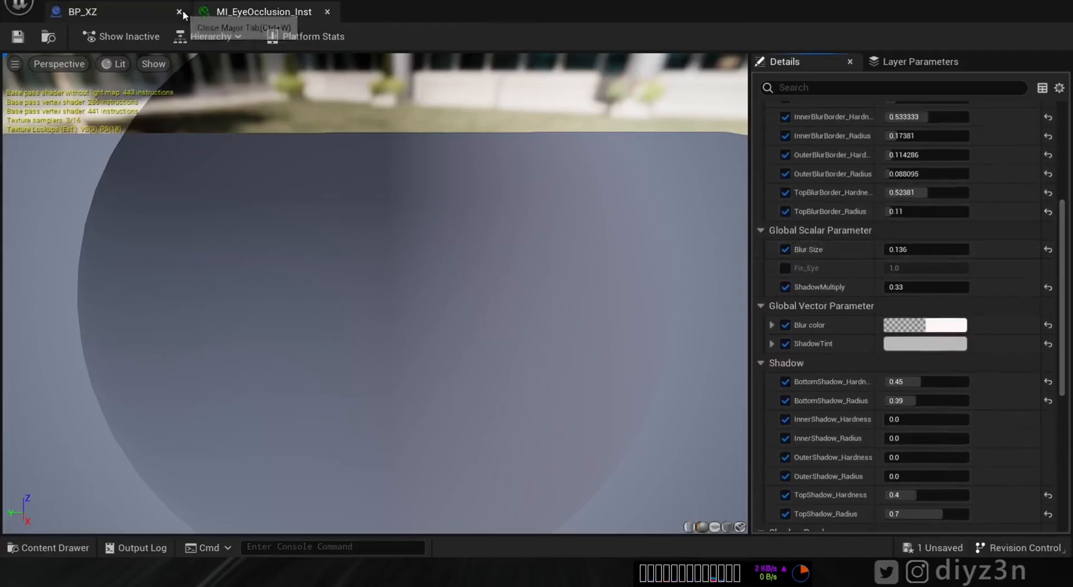
# - Float the material instance editor beside the viewport and widen its parameter list
pyautogui.moveTo(383, 13); pyautogui.dragTo(434, 29)
pyautogui.moveTo(94, 185); pyautogui.dragTo(605, 216)
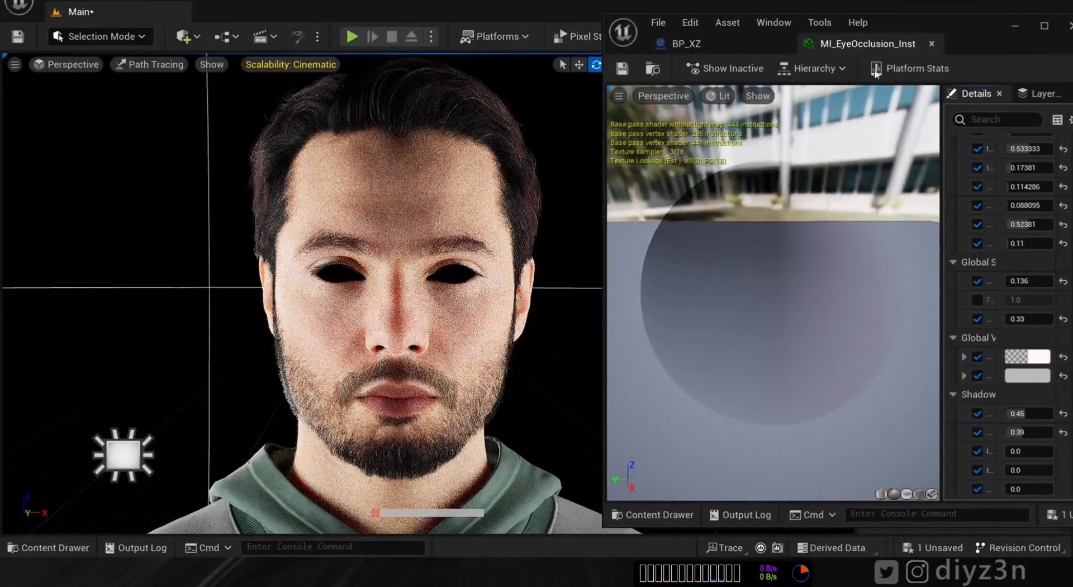
pyautogui.moveTo(952, 174); pyautogui.dragTo(703, 235)
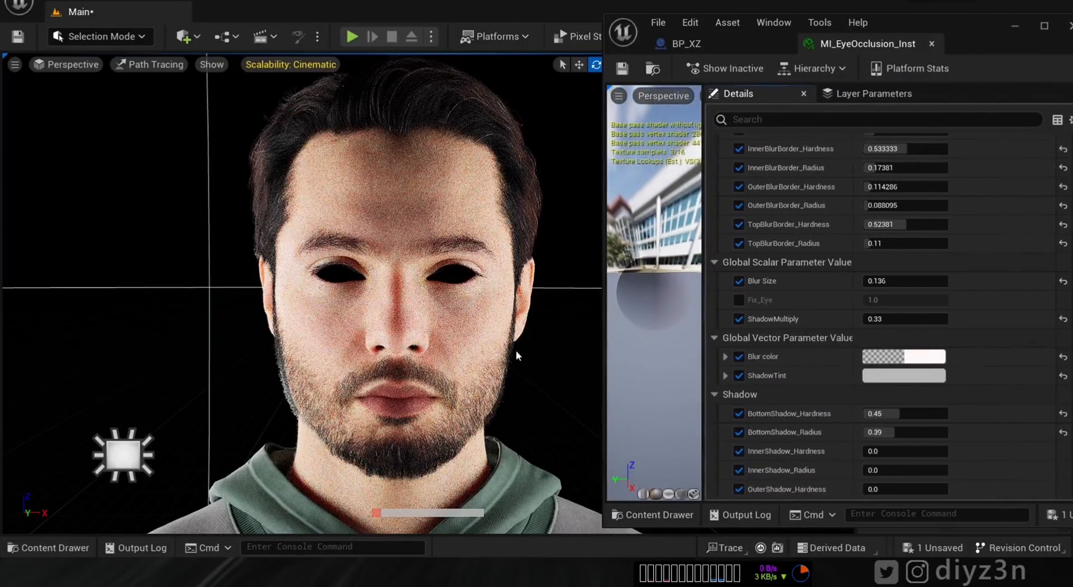
# - Enable the Fix_Eye override and set it to 0, then 0.6, restoring the eyes
pyautogui.click(739, 300)
pyautogui.click(886, 301)
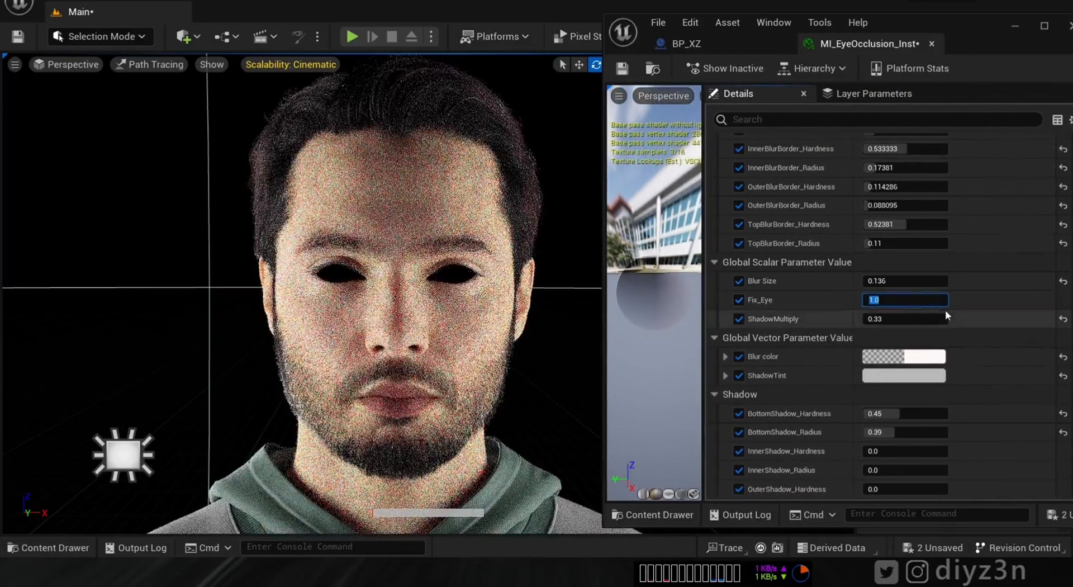
pyautogui.write('0')
pyautogui.press('Return')
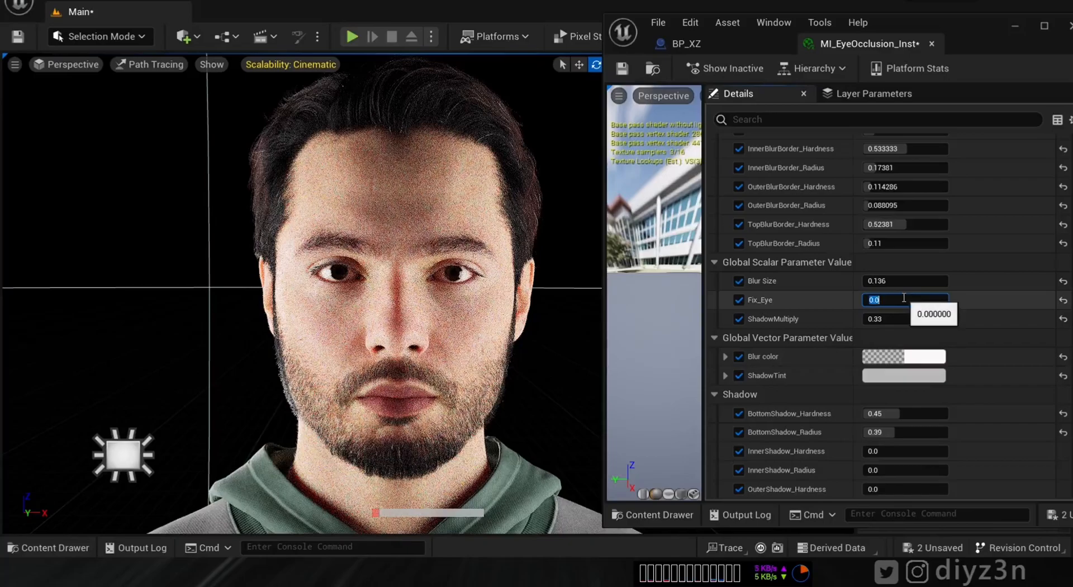
pyautogui.write('.6')
pyautogui.press('Return')
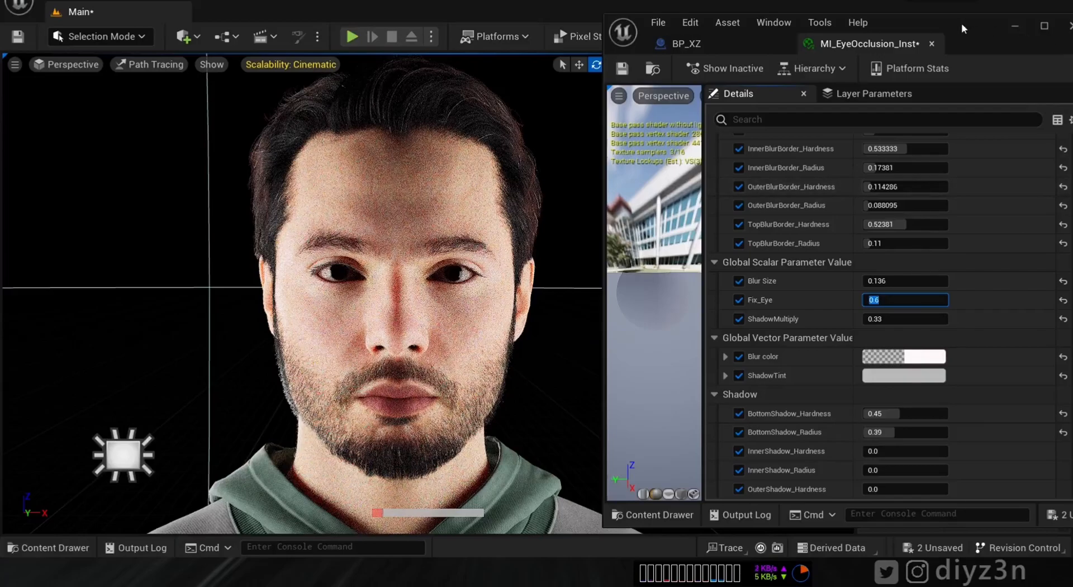
pyautogui.moveTo(963, 28); pyautogui.dragTo(926, 40)
pyautogui.click(861, 312)
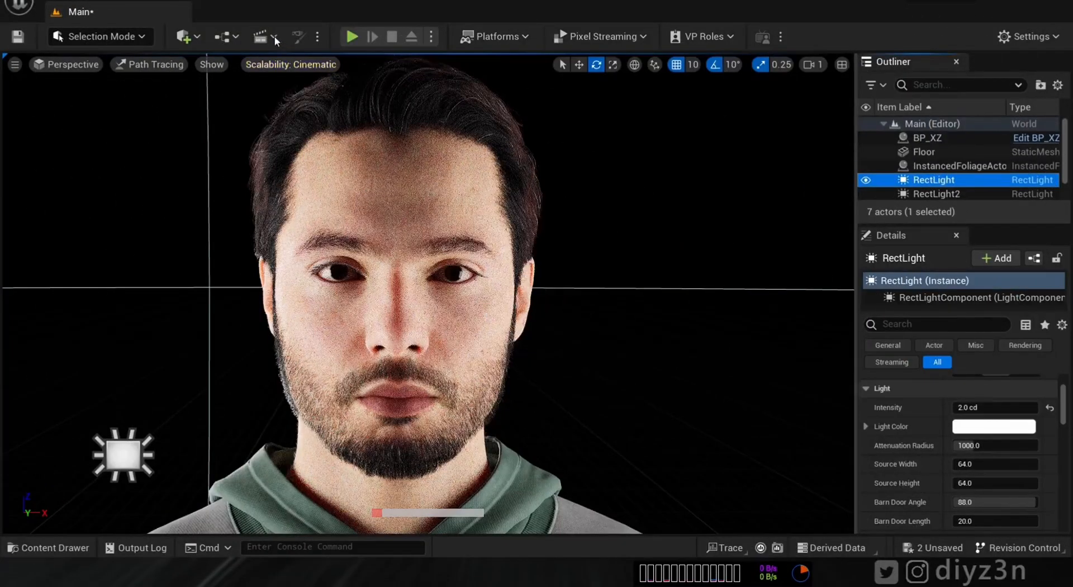
# - Open the Cinematics toolbar dropdown of level sequence options
pyautogui.click(266, 36)
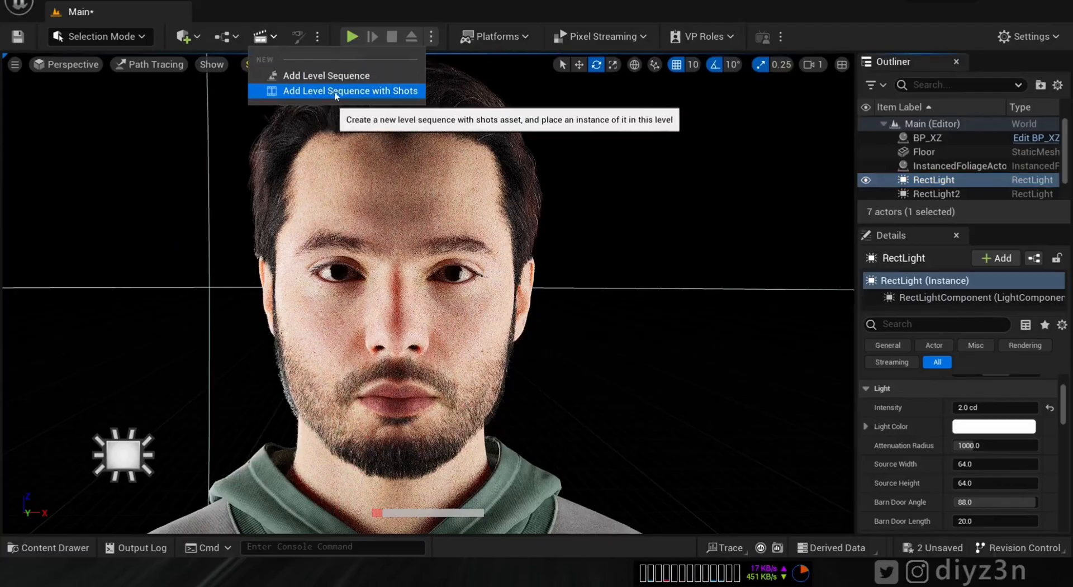
# - Open LS_NewMetaHumanPerformance from the Content Drawer and move to frame 0369
pyautogui.click(51, 546)
pyautogui.doubleClick(442, 445)
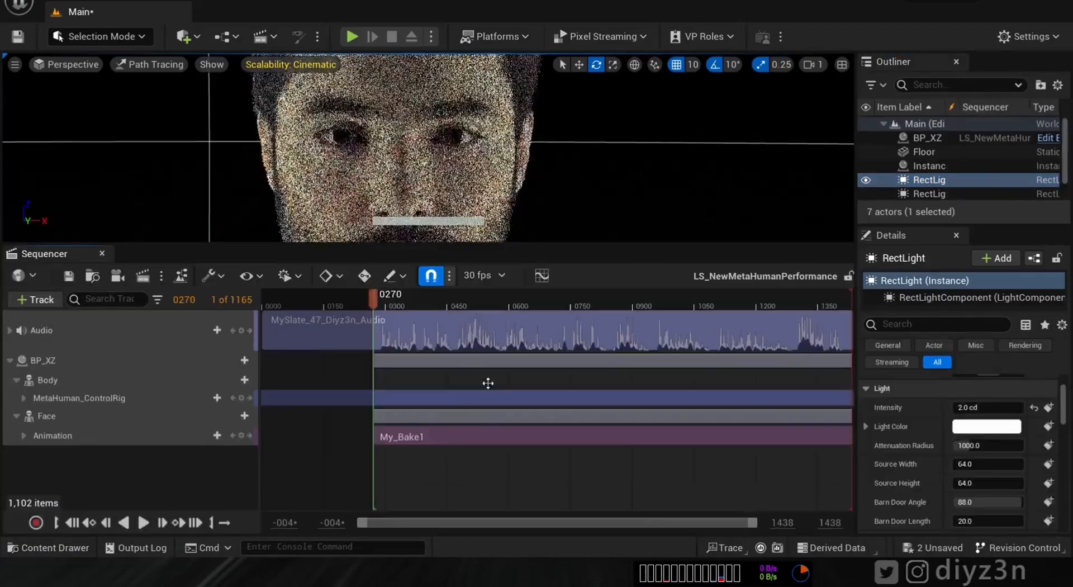
pyautogui.moveTo(395, 302); pyautogui.dragTo(413, 299)
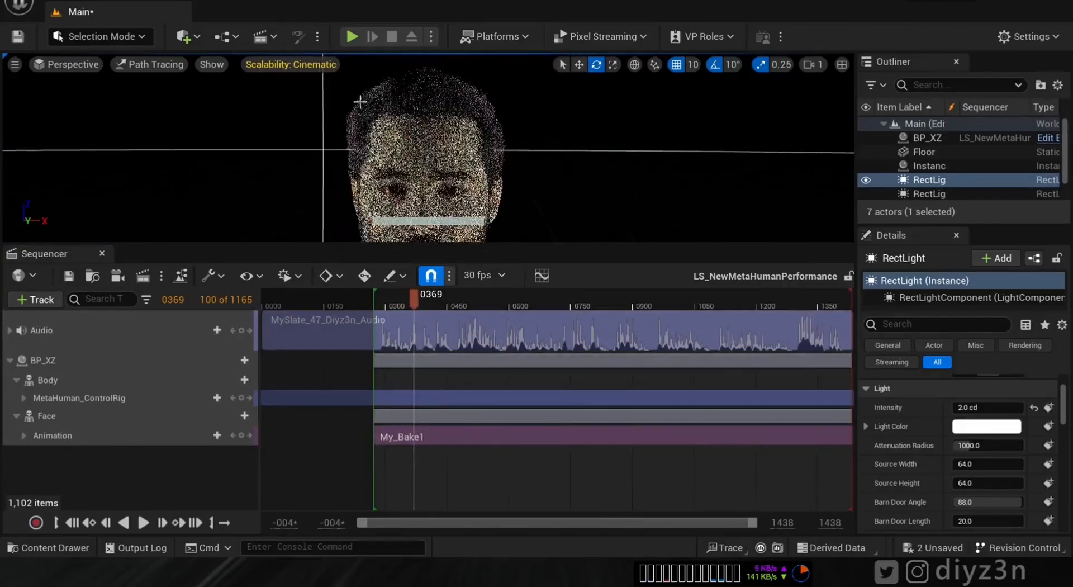
# - Switch the viewport to Lit and add a cine camera to the sequence
pyautogui.click(148, 65)
pyautogui.click(162, 103)
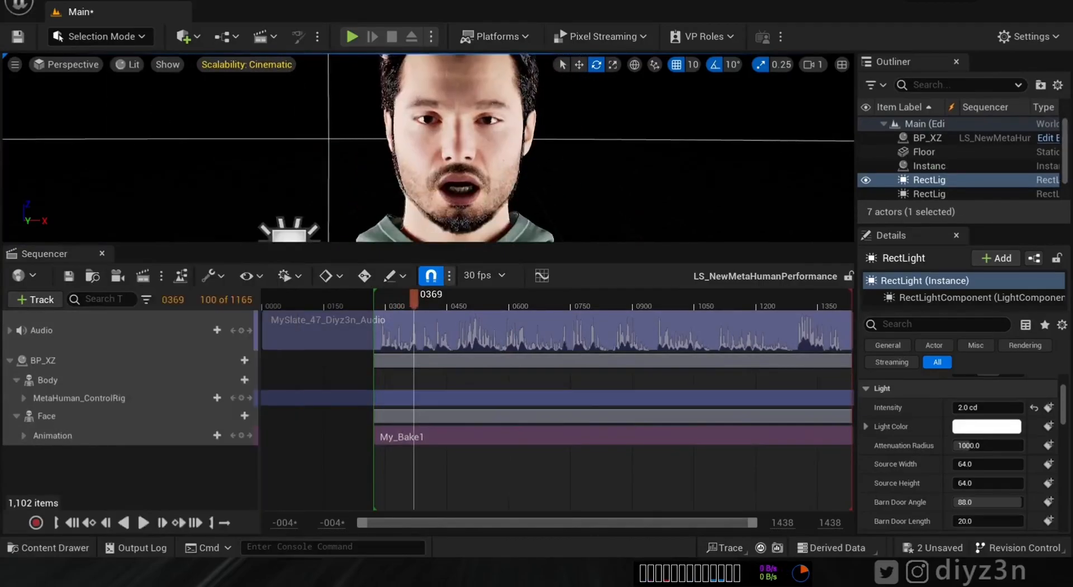
pyautogui.click(91, 276)
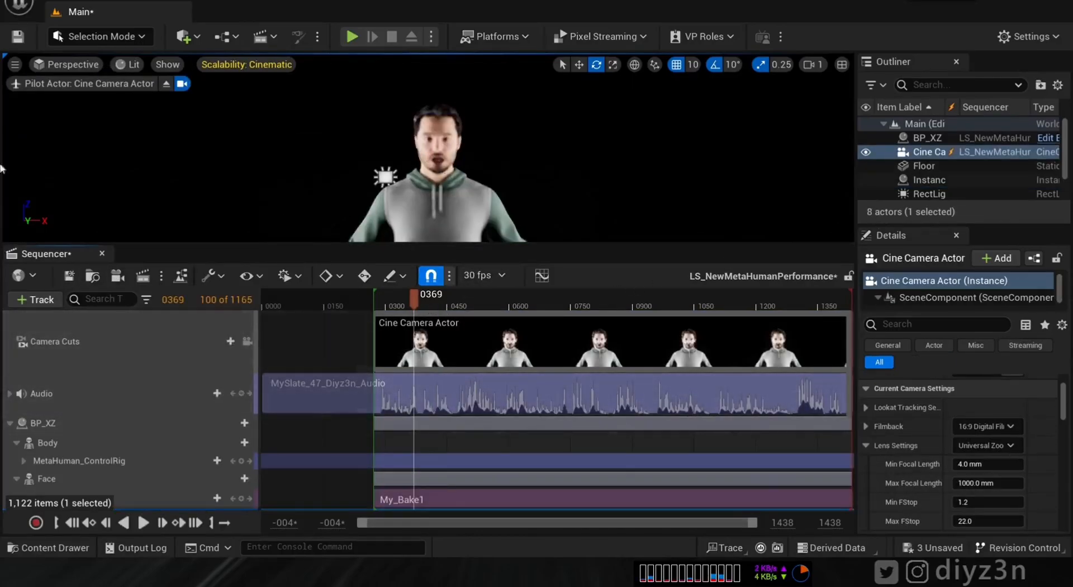
# - Frame XZ's face through the cine camera and set its focal length to about 85.8 mm
pyautogui.moveTo(499, 181); pyautogui.dragTo(481, 170)
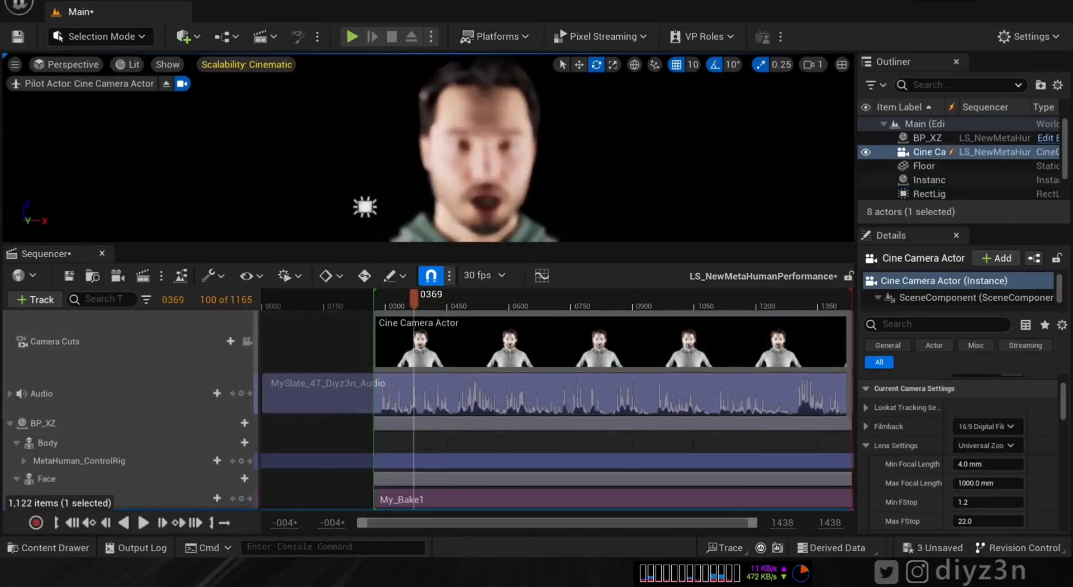
pyautogui.scroll(-3, 1069, 402)
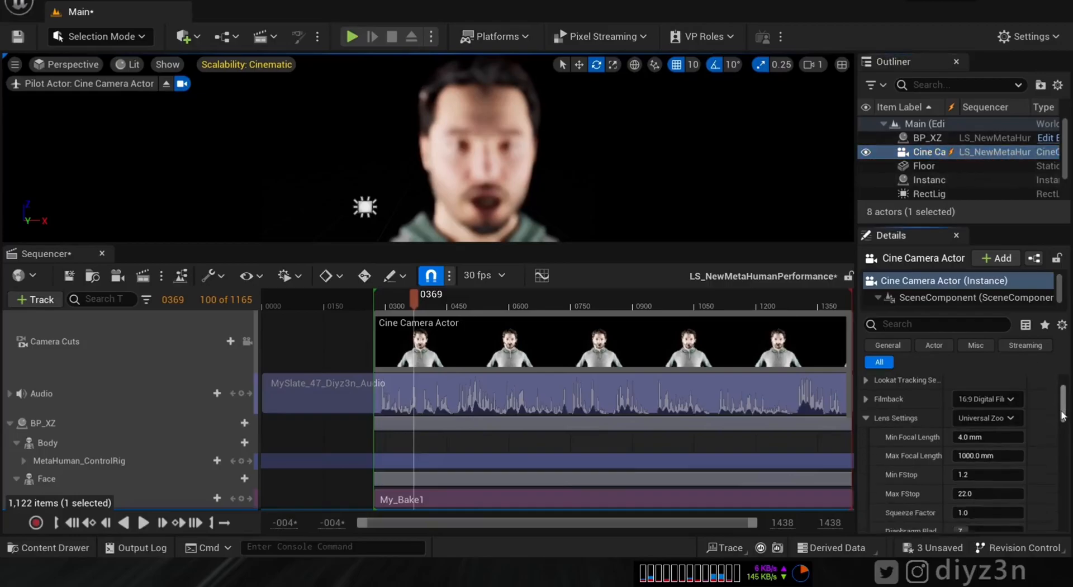
pyautogui.moveTo(1070, 412); pyautogui.dragTo(1064, 425)
pyautogui.moveTo(970, 423); pyautogui.dragTo(1043, 423)
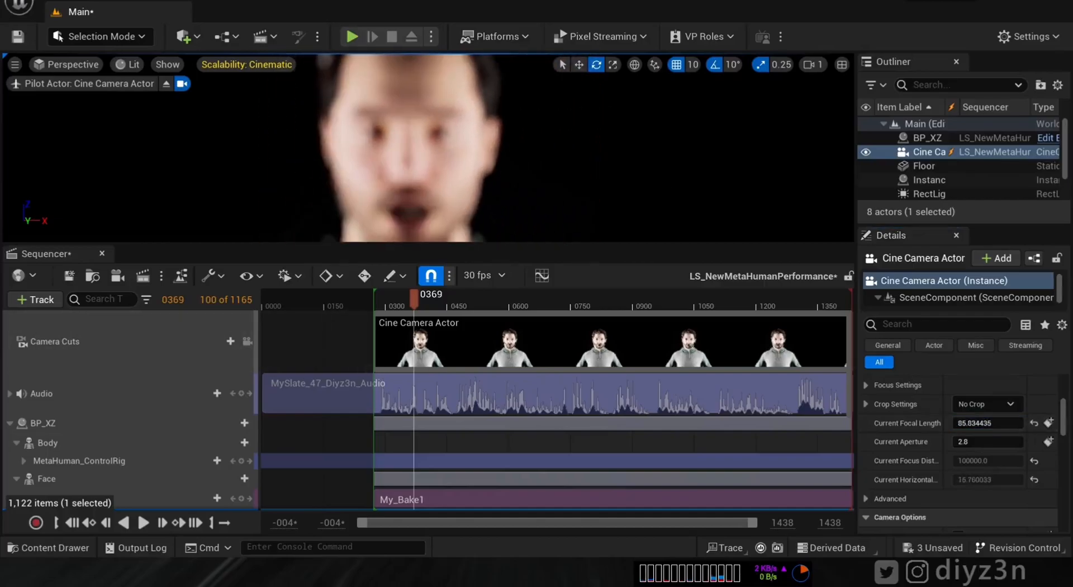
pyautogui.moveTo(1064, 424)
pyautogui.mouseDown()
pyautogui.moveTo(1056, 404)
pyautogui.moveTo(1060, 426)
pyautogui.mouseUp()
# - Set the manual focus distance to 122.69 cm using the debug focus plane
pyautogui.click(892, 434)
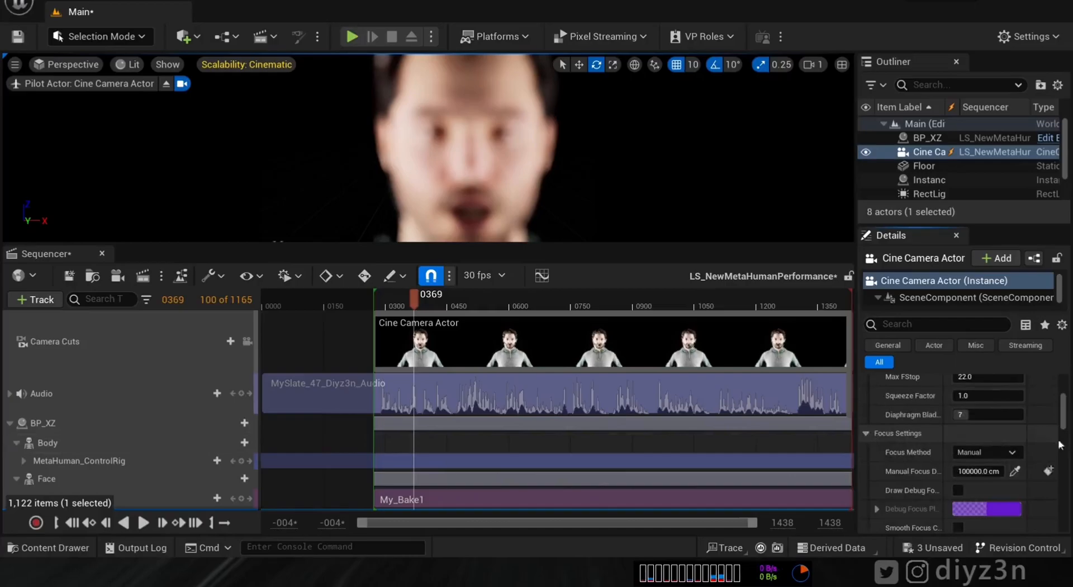
pyautogui.scroll(-3, 944, 419)
pyautogui.click(957, 394)
pyautogui.moveTo(1066, 418); pyautogui.dragTo(1065, 414)
pyautogui.moveTo(975, 421); pyautogui.dragTo(936, 421)
pyautogui.moveTo(522, 134); pyautogui.dragTo(551, 132, button='right')
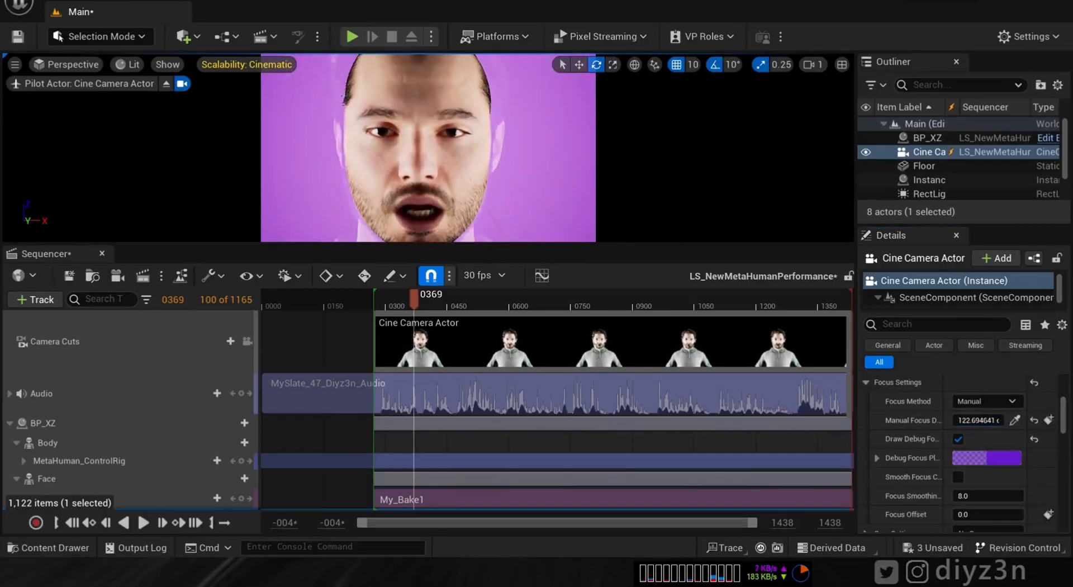
pyautogui.click(958, 440)
# - Switch the viewport back to Path Tracing and close Sequencer
pyautogui.click(128, 65)
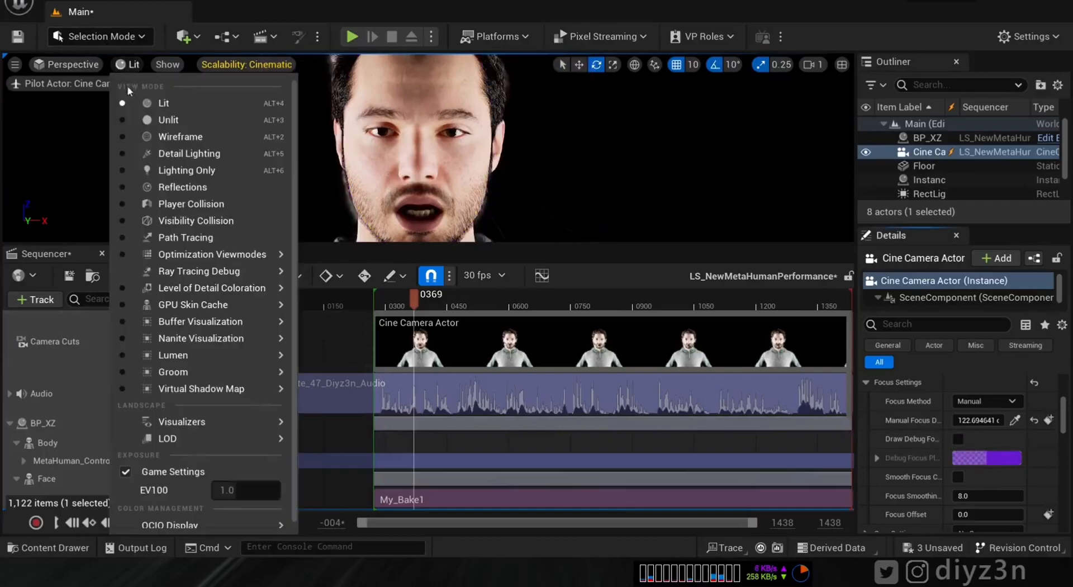
pyautogui.click(182, 239)
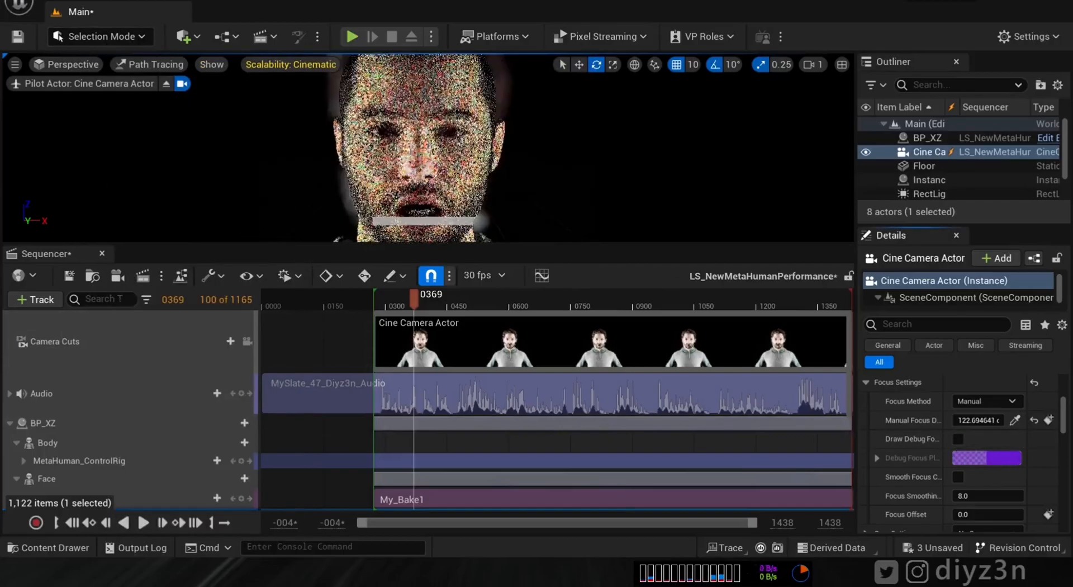
pyautogui.click(102, 255)
# - Reopen LS_NewMetaHumanPerformance, lock the viewport to Camera Cuts and shrink the timeline
pyautogui.click(55, 547)
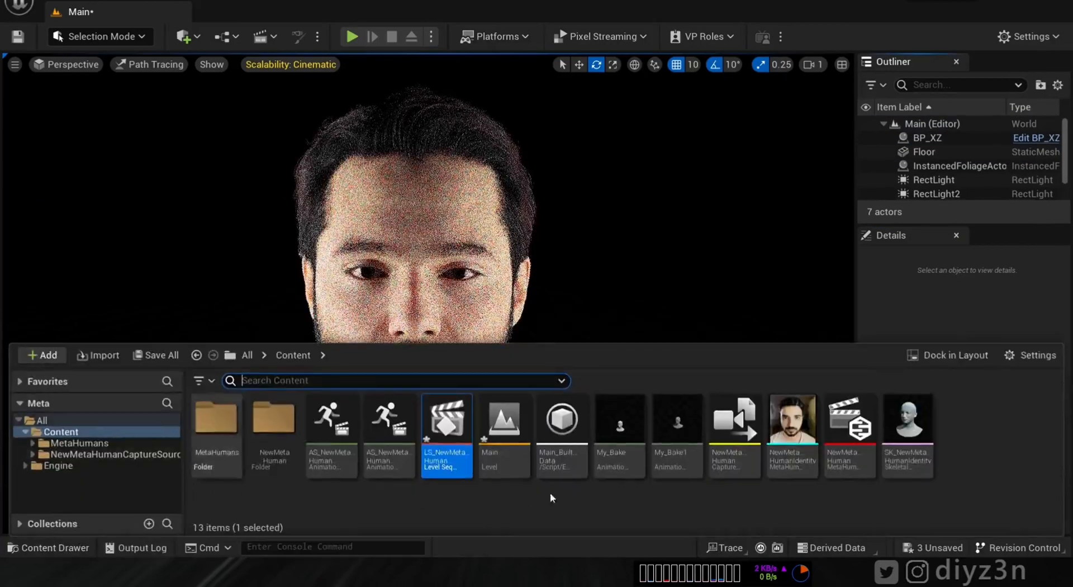
pyautogui.doubleClick(447, 425)
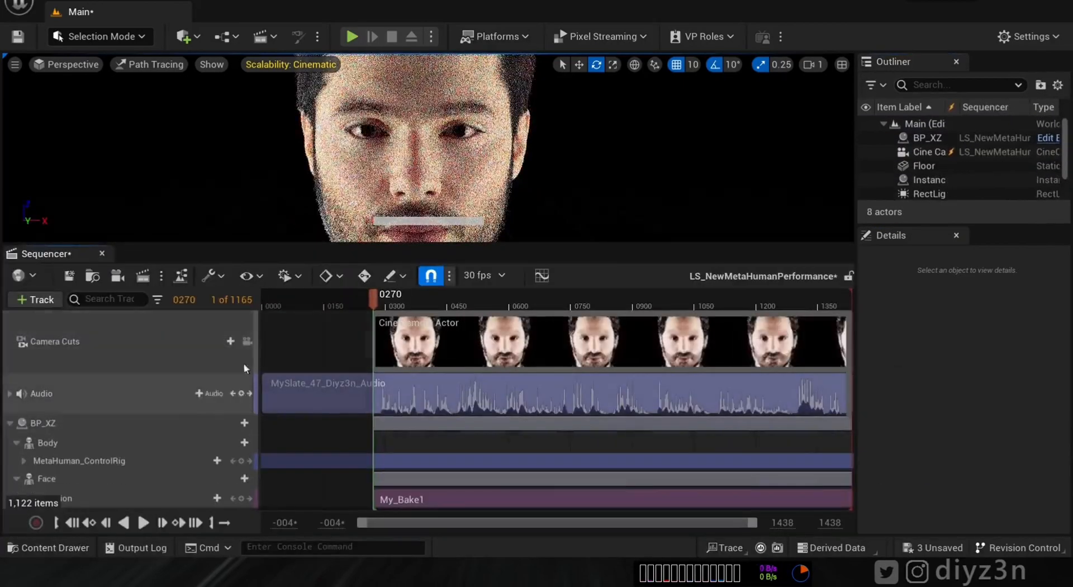
pyautogui.click(247, 341)
pyautogui.moveTo(515, 245); pyautogui.dragTo(503, 363)
# - Dock Sequencer to the sidebar and select the cine camera
pyautogui.rightClick(56, 365)
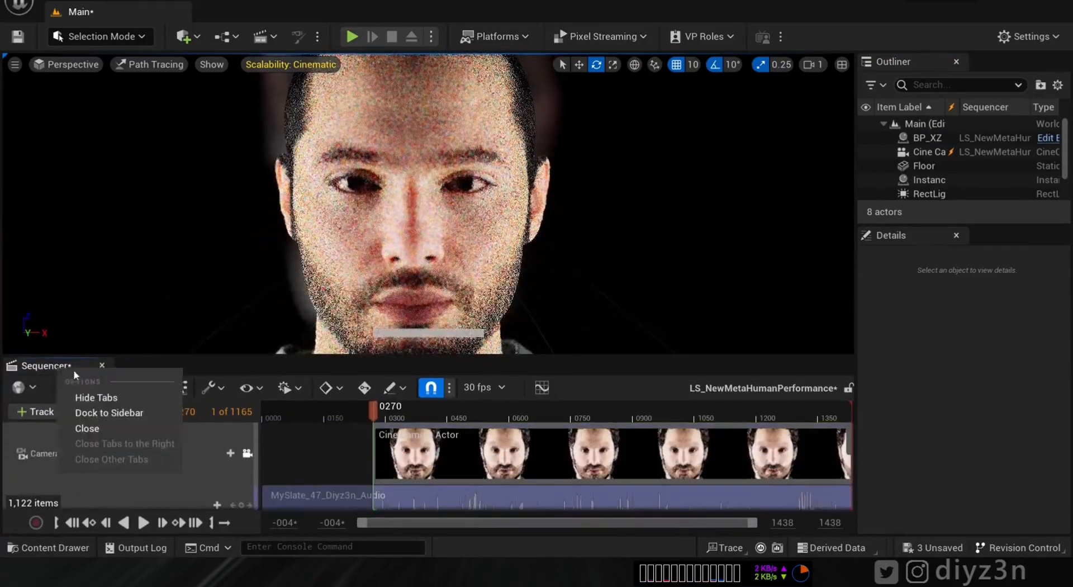
pyautogui.click(128, 412)
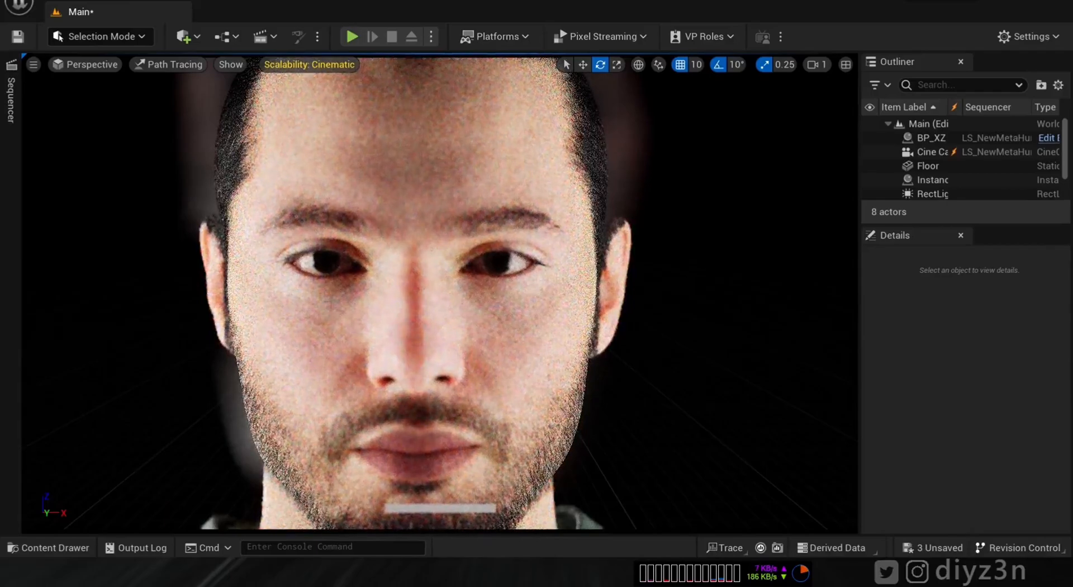
pyautogui.click(930, 152)
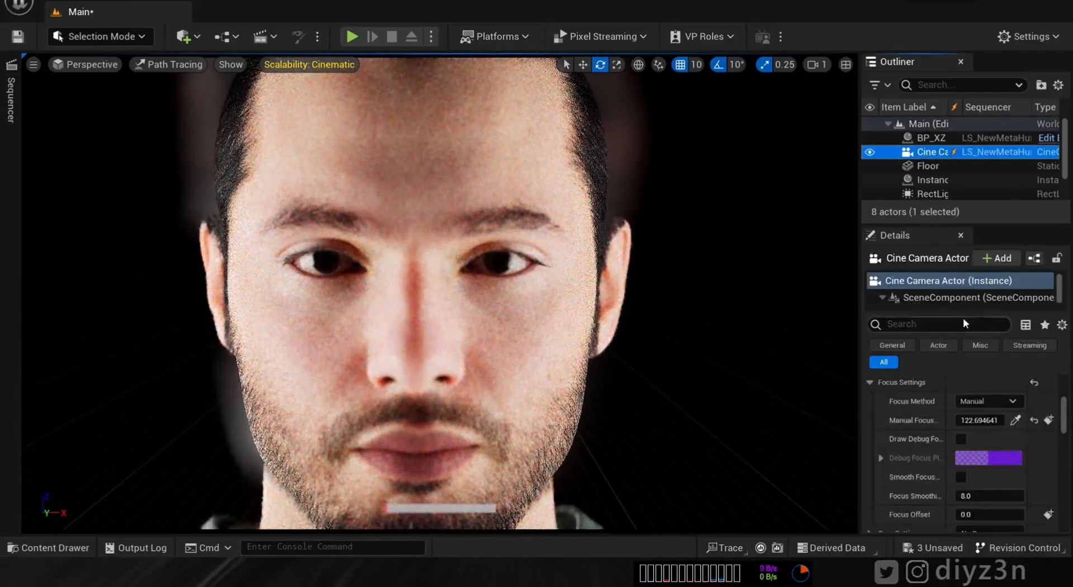
pyautogui.click(805, 317)
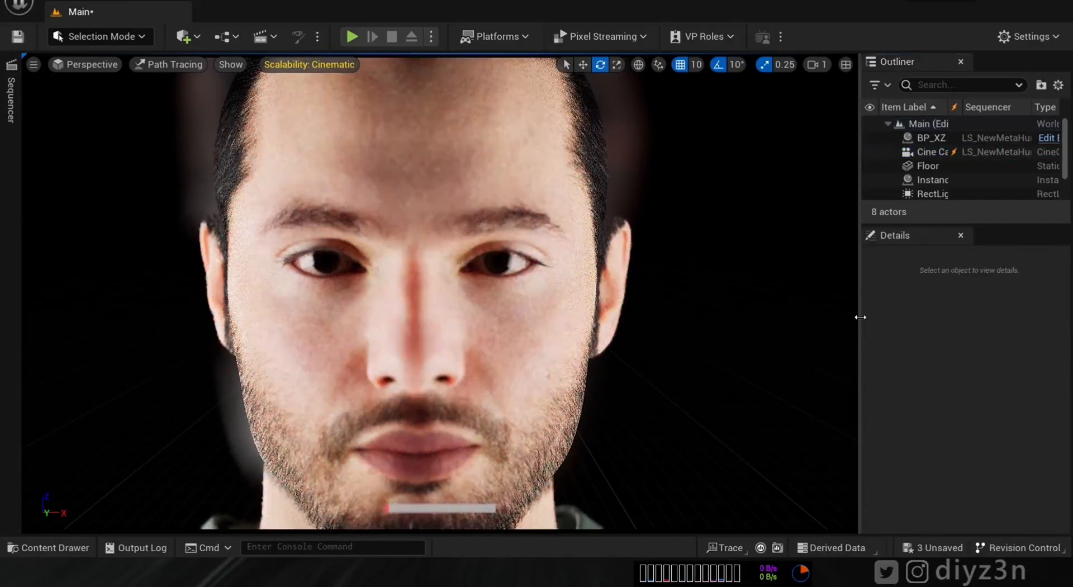
pyautogui.click(934, 152)
# - Filter the cine camera's Details by 'path' and enable Reference Depth Of Field
pyautogui.moveTo(859, 281); pyautogui.dragTo(761, 281)
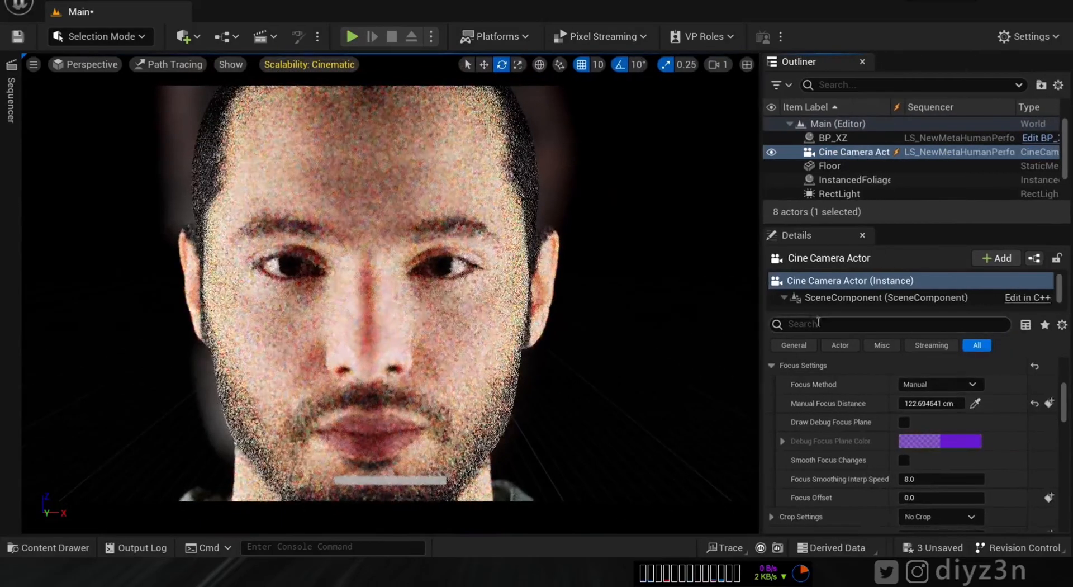
pyautogui.click(822, 321)
pyautogui.write('path')
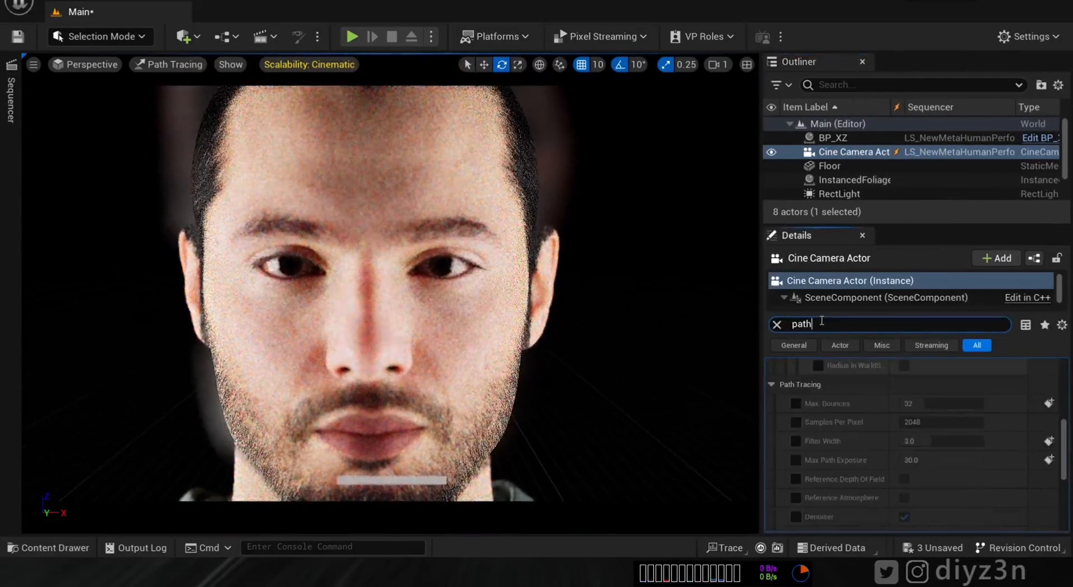
pyautogui.moveTo(1065, 447); pyautogui.dragTo(1065, 375)
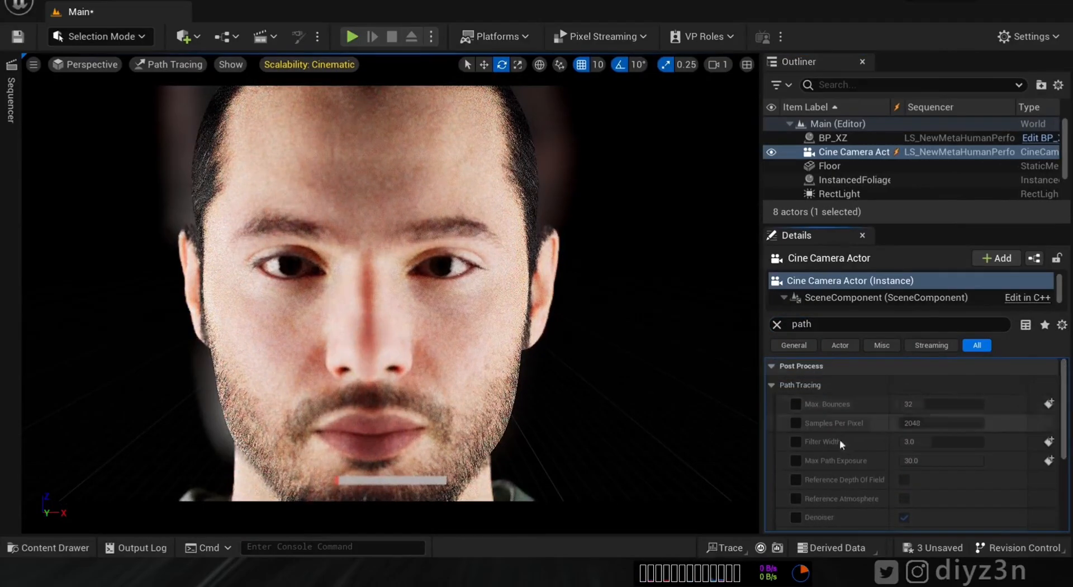
pyautogui.click(905, 480)
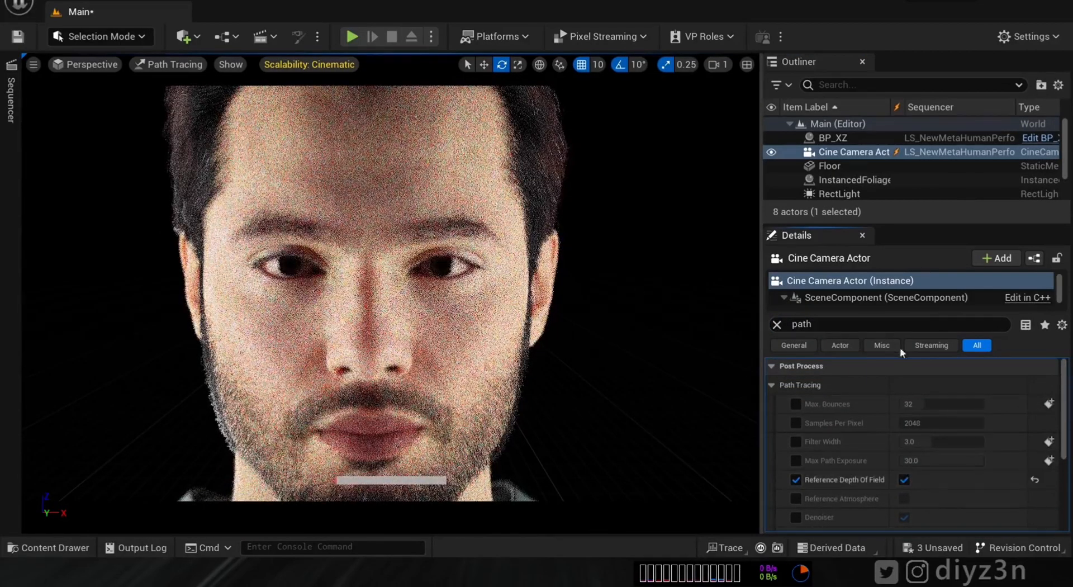
pyautogui.click(190, 42)
# - Place a Post Process Volume and set path tracing samples per pixel to 204
pyautogui.moveTo(246, 246)
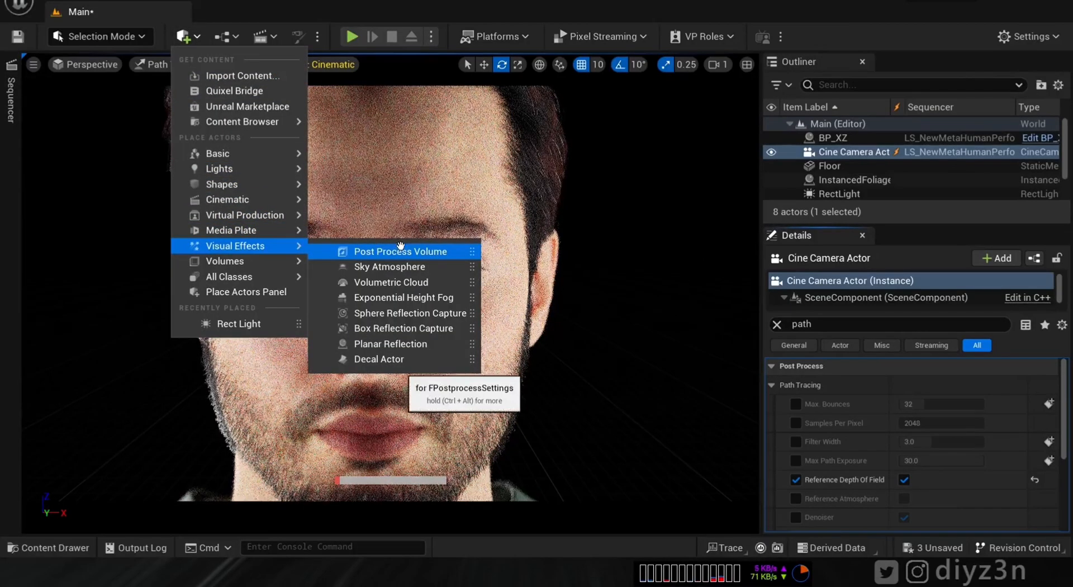
pyautogui.click(380, 251)
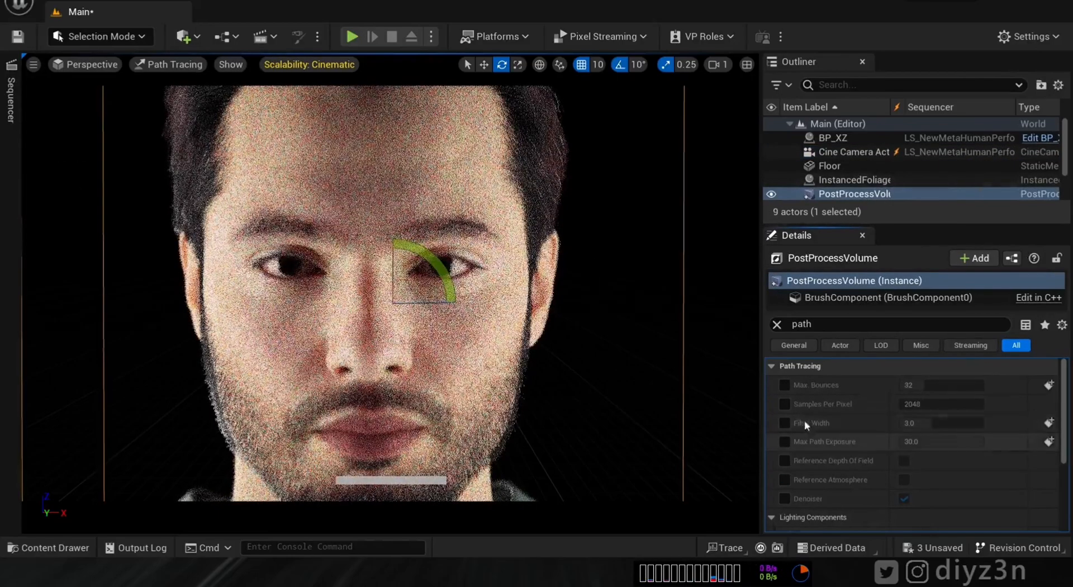
pyautogui.click(785, 404)
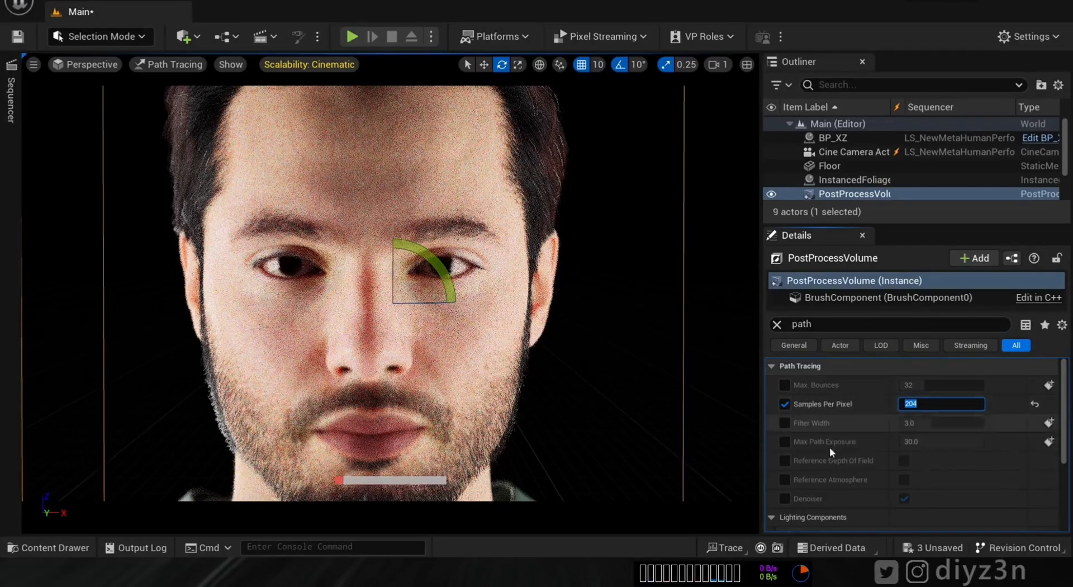
# - Make the volume Infinite Extent (Unbound) and enable the path tracing denoiser
pyautogui.click(840, 323)
pyautogui.write('unb')
pyautogui.click(904, 384)
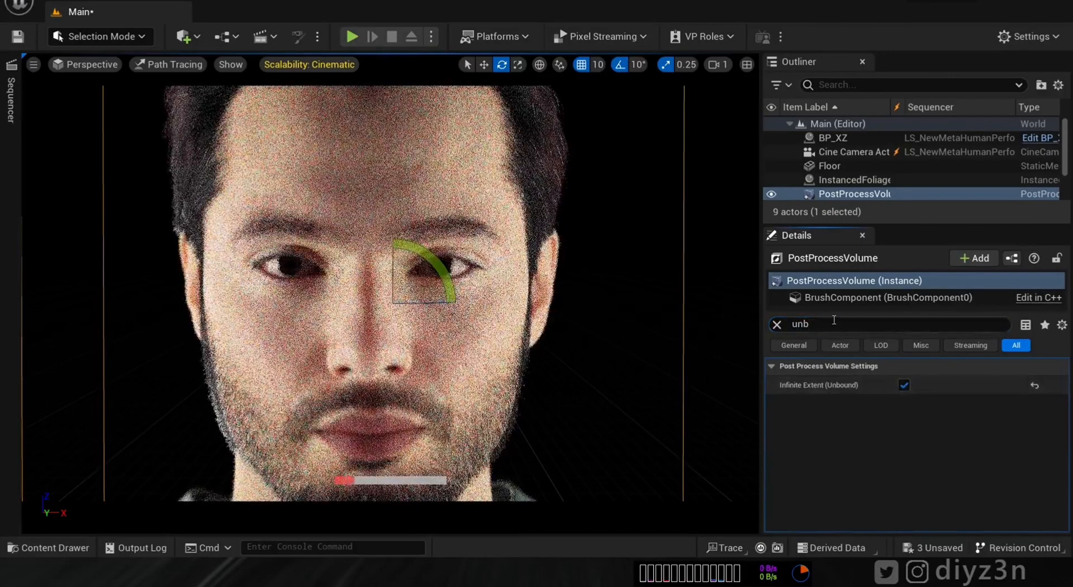
pyautogui.write('path')
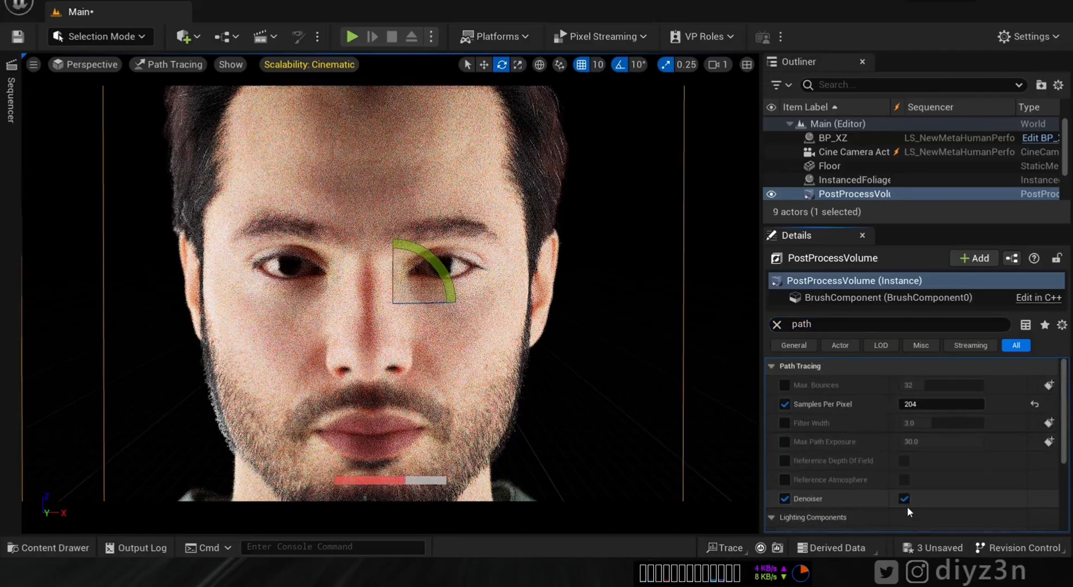
pyautogui.click(655, 334)
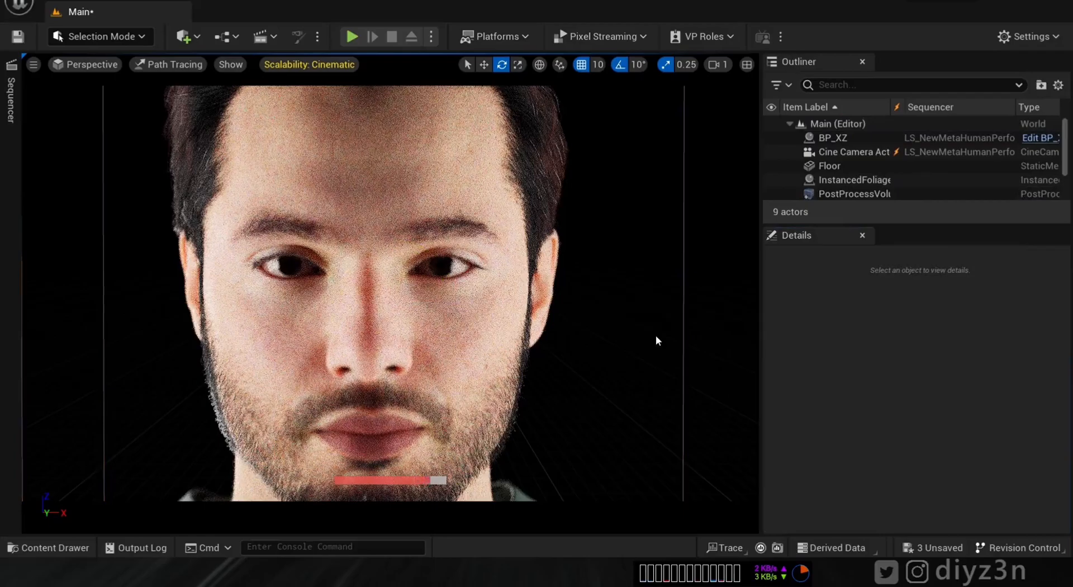
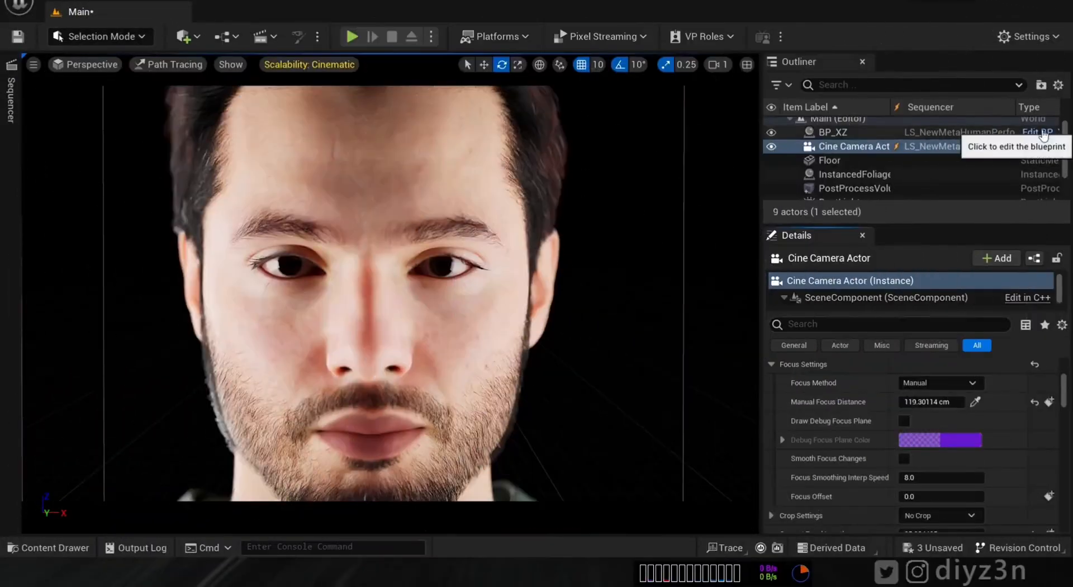
# - Open the head material instance from BP_XZ's Face component
pyautogui.click(1039, 132)
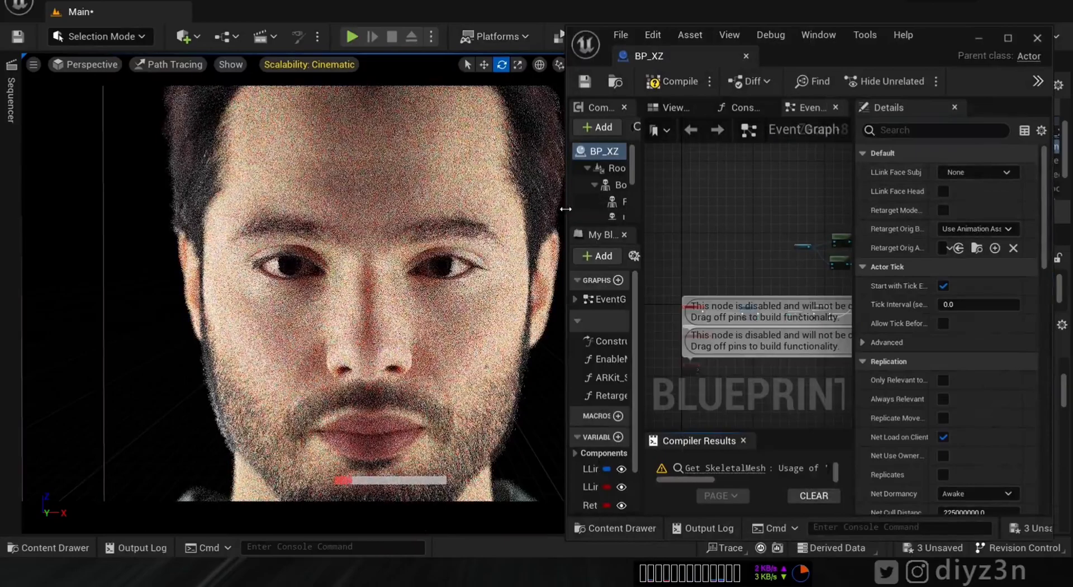
pyautogui.moveTo(567, 208); pyautogui.dragTo(349, 209)
pyautogui.scroll(-3, 403, 184)
pyautogui.click(416, 178)
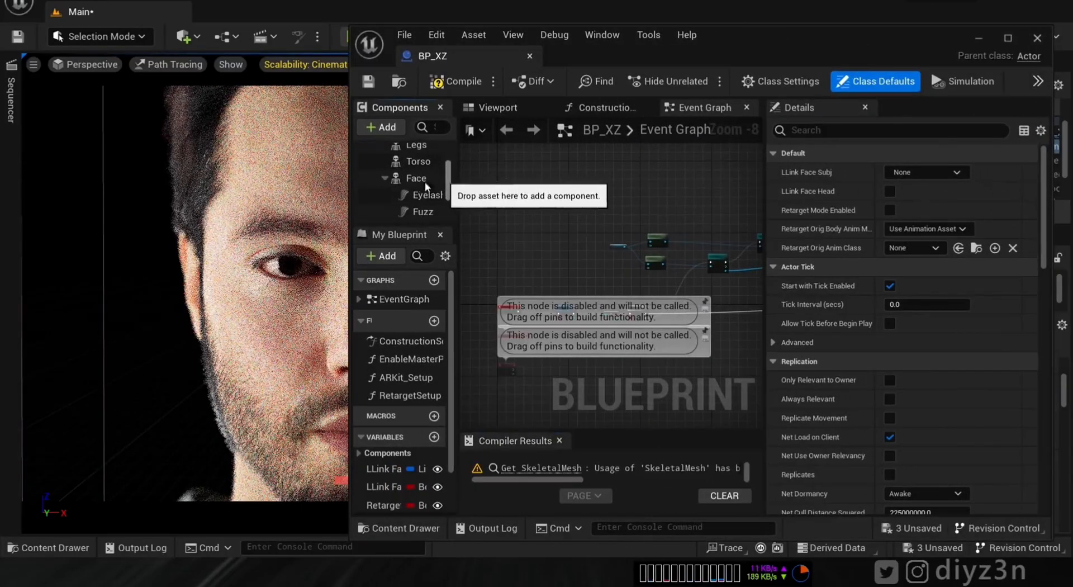
pyautogui.scroll(-5, 923, 280)
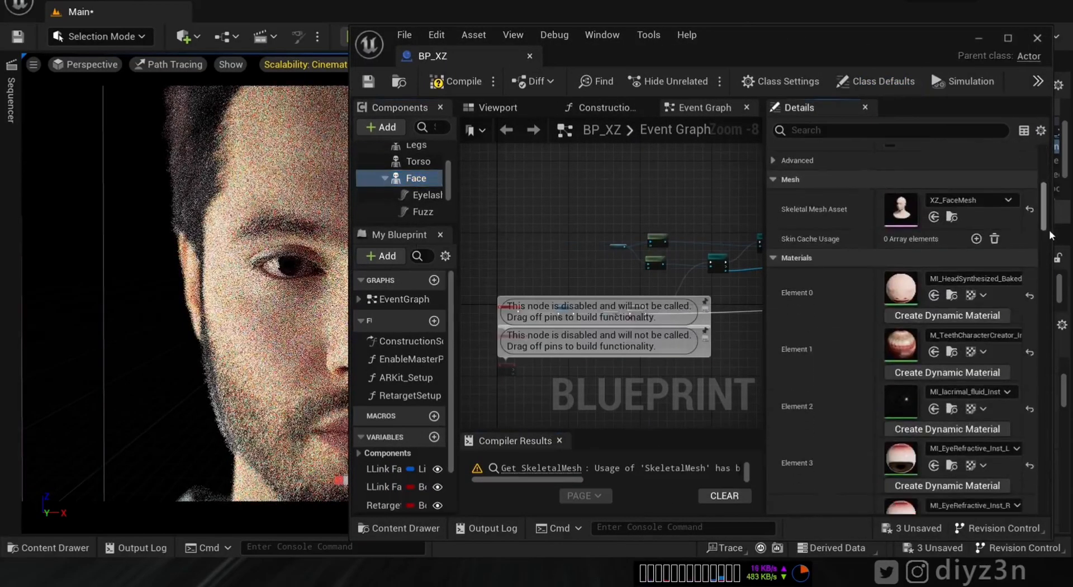
pyautogui.doubleClick(900, 284)
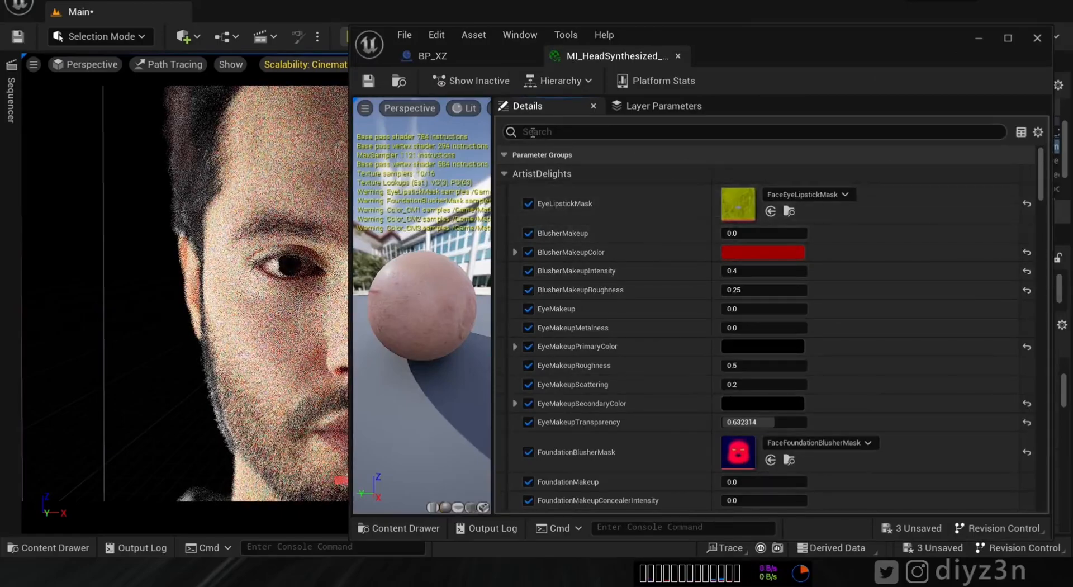
# - Filter parameters by 'nor' and set MicroNormalIntensity from 0.23 to 10
pyautogui.write('norma')
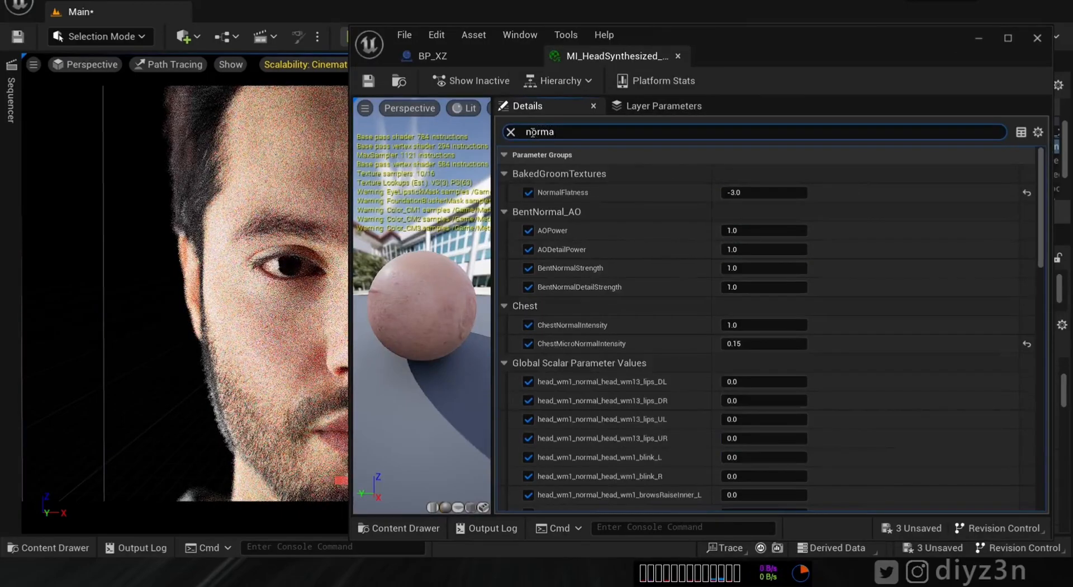
pyautogui.scroll(-10, 1035, 396)
pyautogui.scroll(-5, 1035, 396)
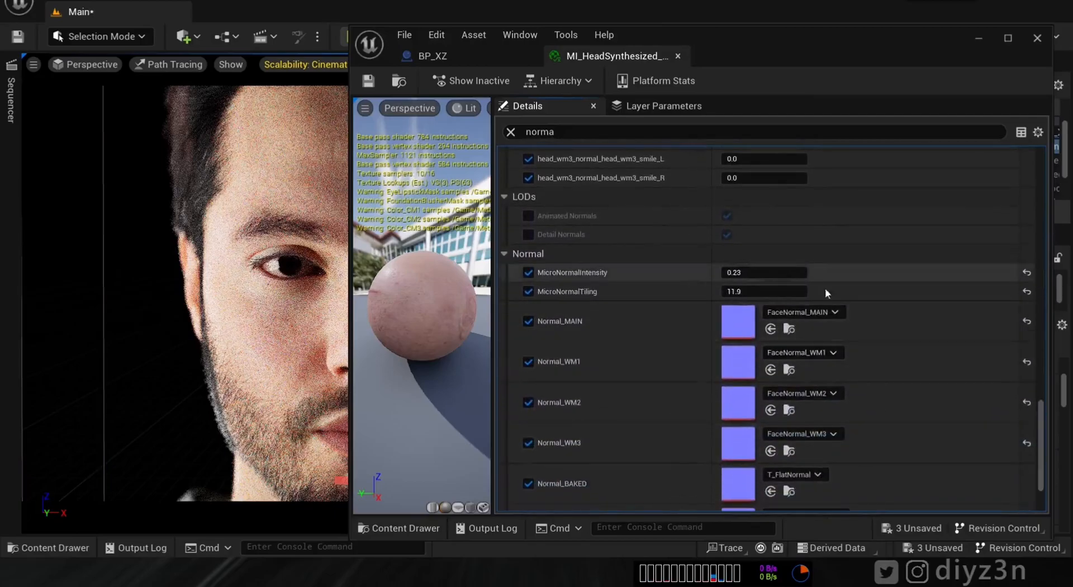
pyautogui.moveTo(419, 278); pyautogui.dragTo(520, 281)
pyautogui.click(765, 272)
pyautogui.press('Return')
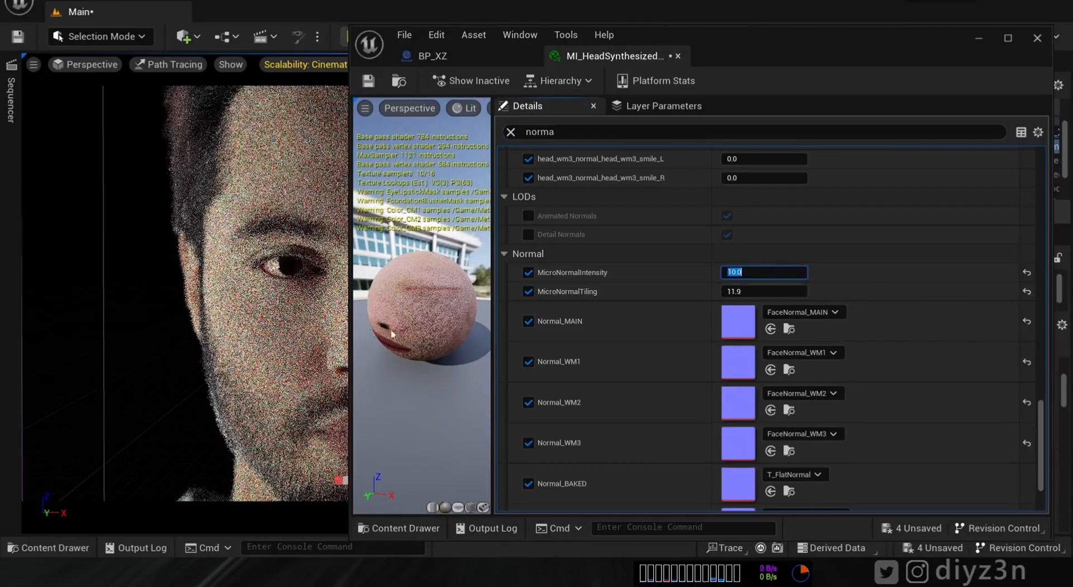
pyautogui.moveTo(351, 342); pyautogui.dragTo(492, 345)
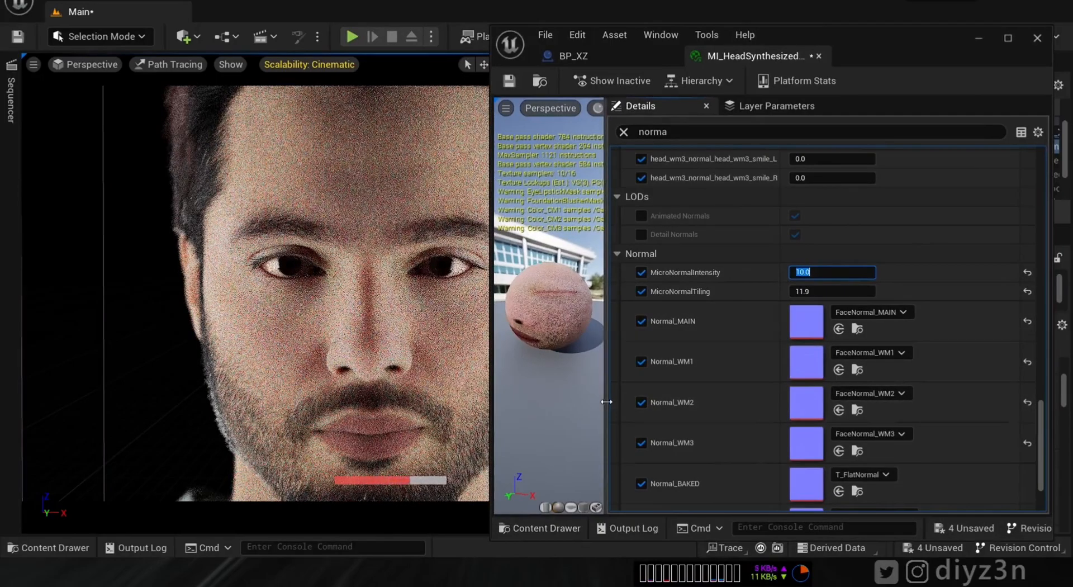
pyautogui.moveTo(553, 292); pyautogui.dragTo(561, 364, button='right')
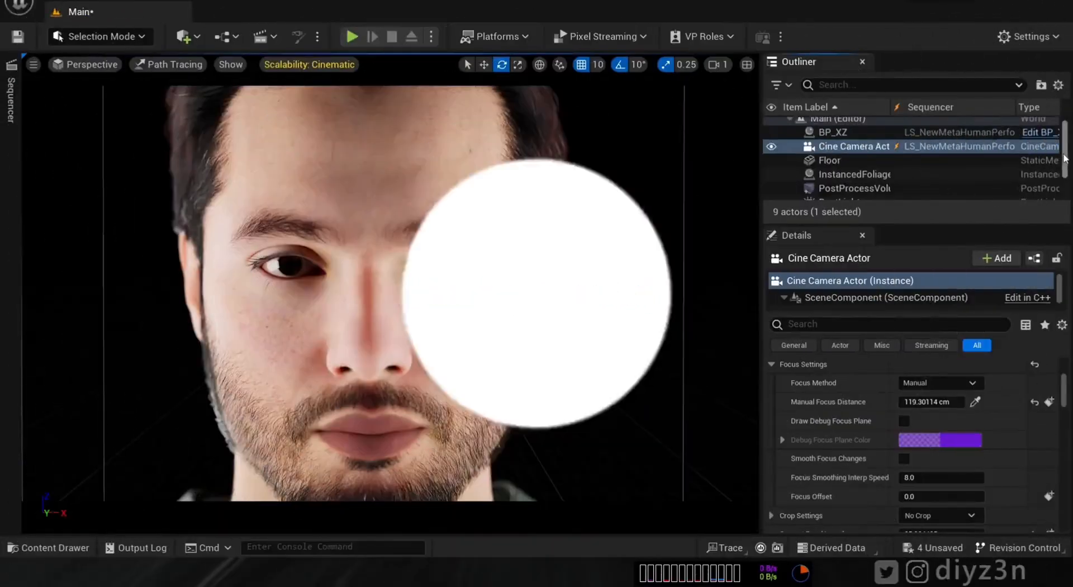
# - Hide RectLight and RectLight2 in the Outliner
pyautogui.scroll(2, 774, 159)
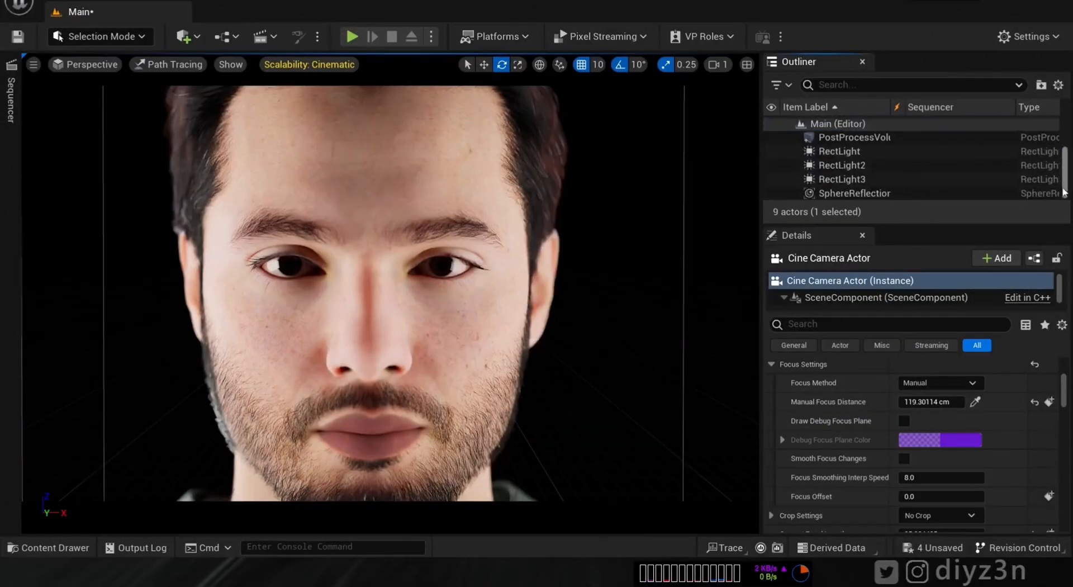
pyautogui.click(772, 151)
pyautogui.click(771, 165)
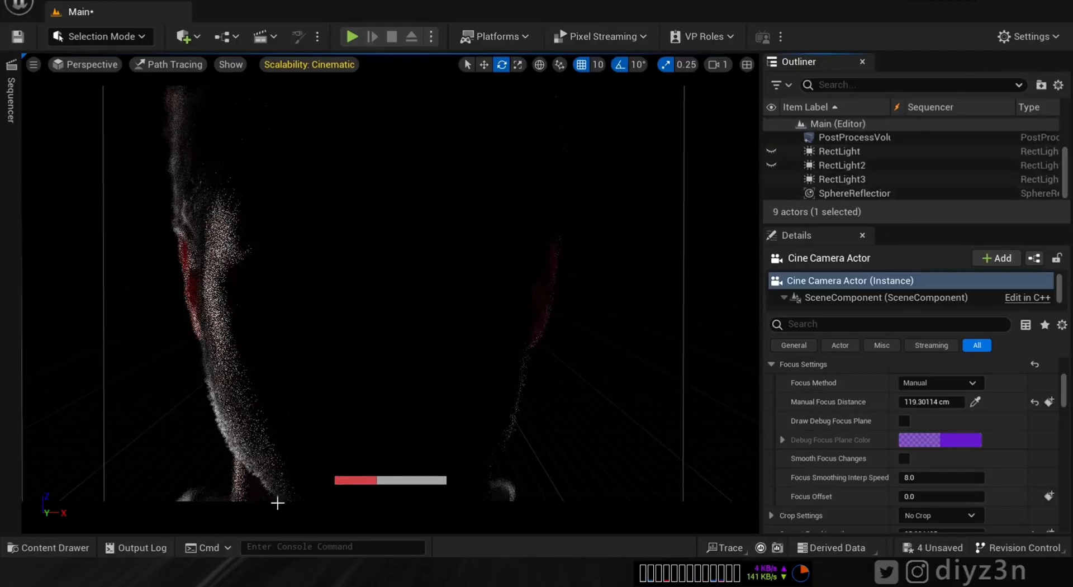
# - Return to the head material editor, clear the search, and scroll to Subsurface Profile
pyautogui.moveTo(225, 574)
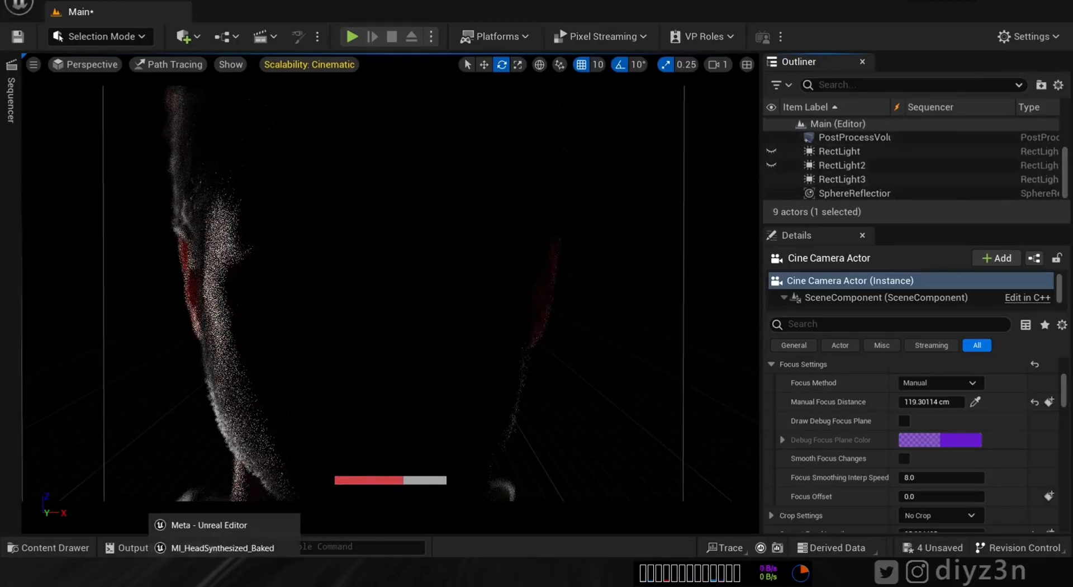
pyautogui.click(219, 547)
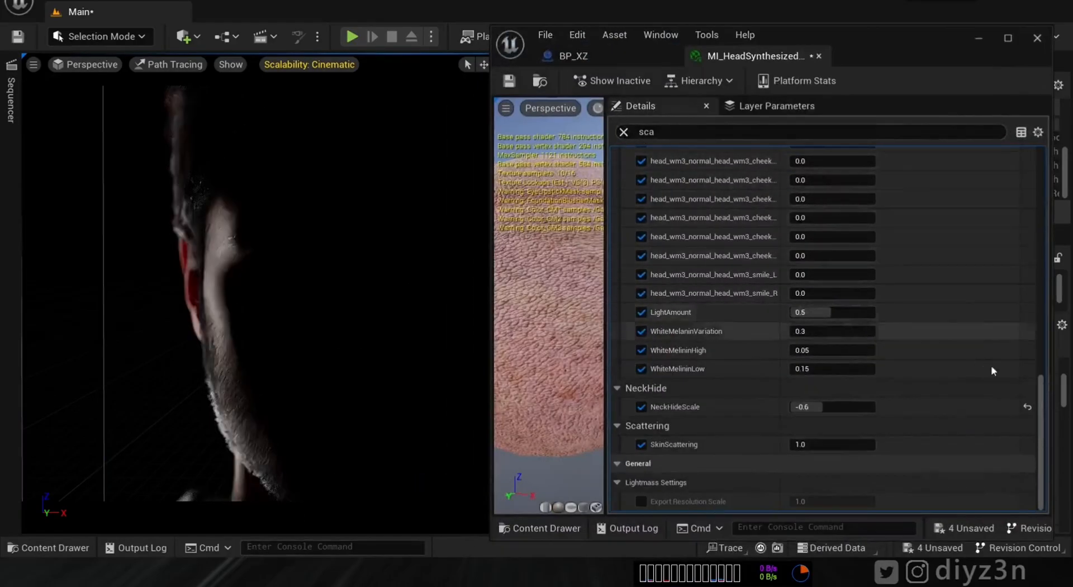
pyautogui.click(622, 133)
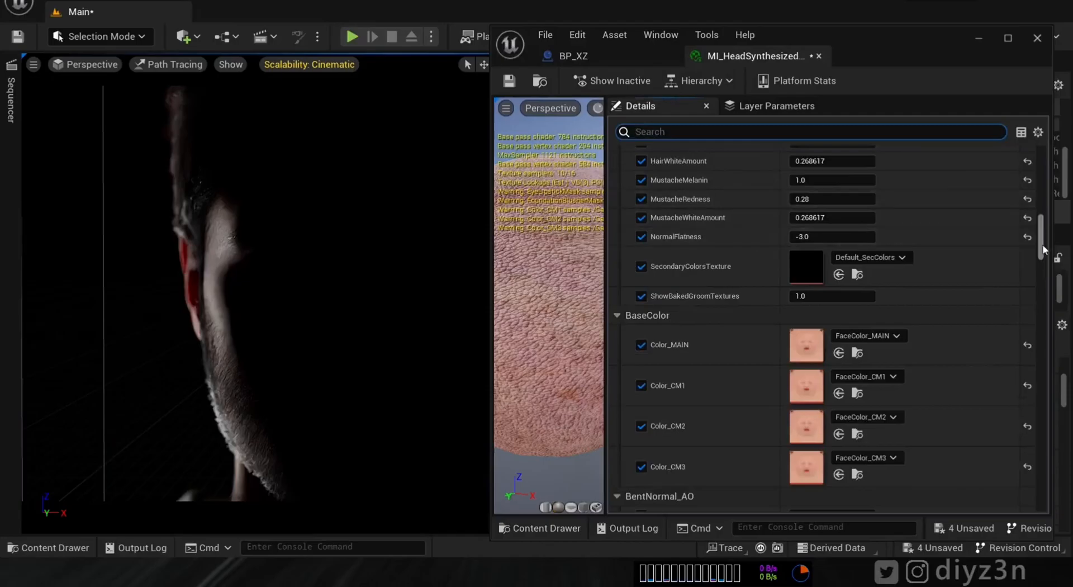
pyautogui.moveTo(1041, 249); pyautogui.dragTo(1042, 296)
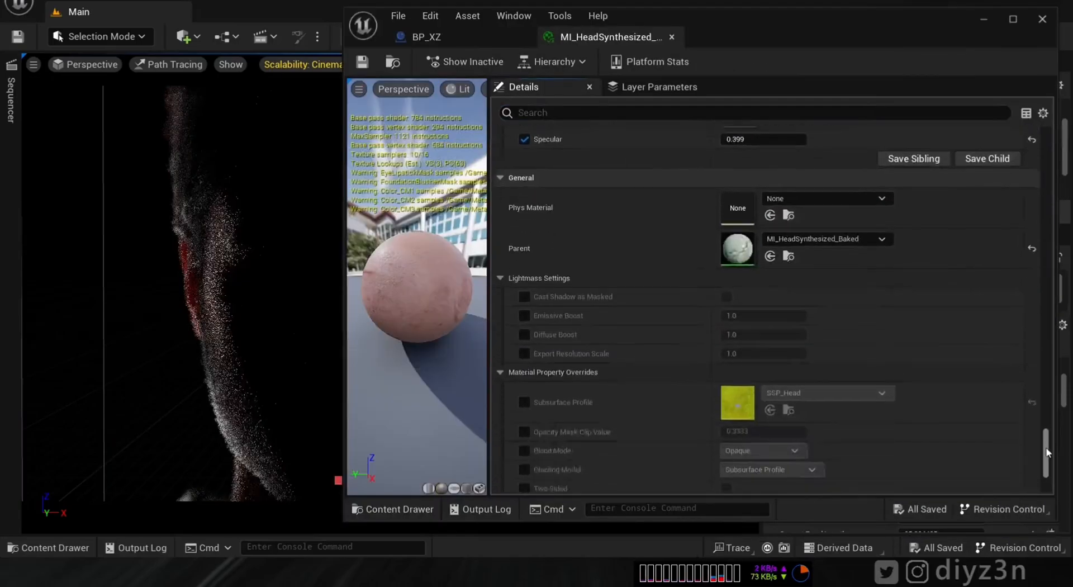
pyautogui.moveTo(1047, 450); pyautogui.dragTo(1046, 458)
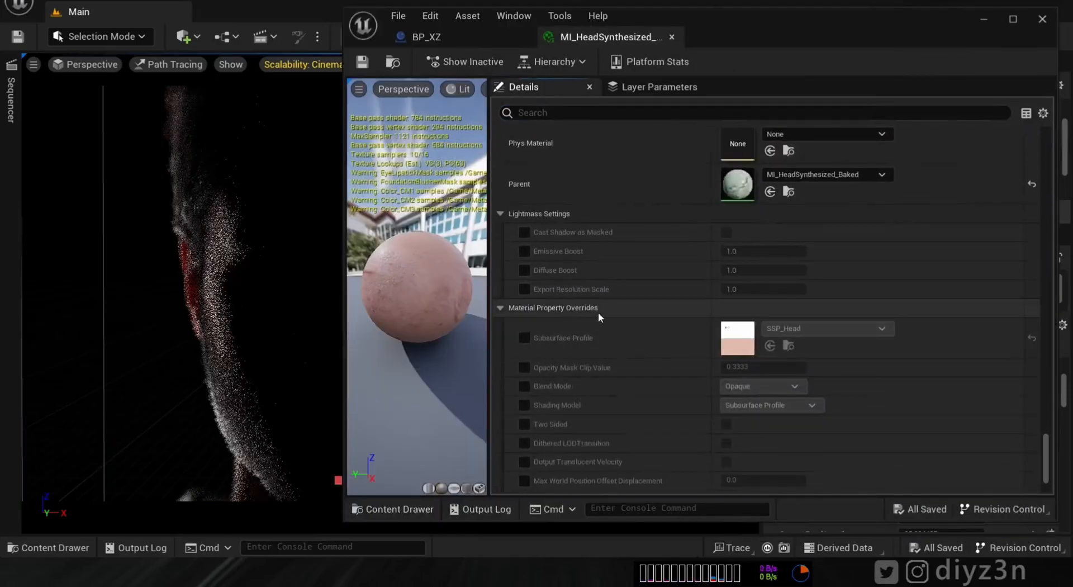
# - Open SSP_Head and toggle the rect lights so only RectLight3 lights the face
pyautogui.doubleClick(738, 338)
pyautogui.moveTo(671, 27); pyautogui.dragTo(676, 373)
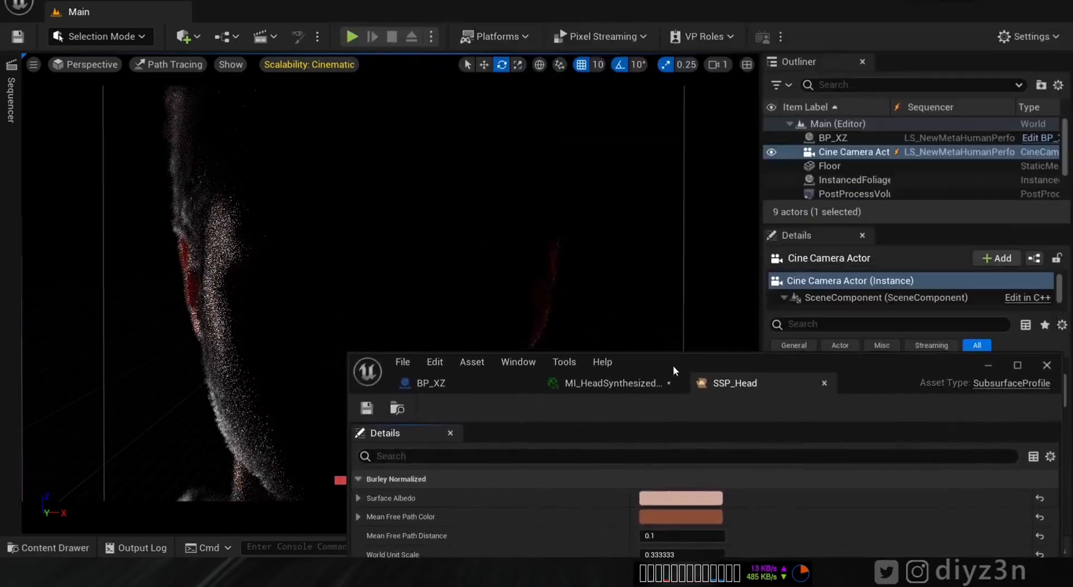
pyautogui.scroll(-2, 1064, 176)
pyautogui.click(772, 152)
pyautogui.click(772, 152)
pyautogui.click(771, 152)
pyautogui.moveTo(725, 363)
pyautogui.mouseDown()
pyautogui.moveTo(774, 313)
pyautogui.moveTo(819, 130)
pyautogui.moveTo(846, 137)
pyautogui.moveTo(842, 47)
pyautogui.moveTo(859, 42)
pyautogui.mouseUp()
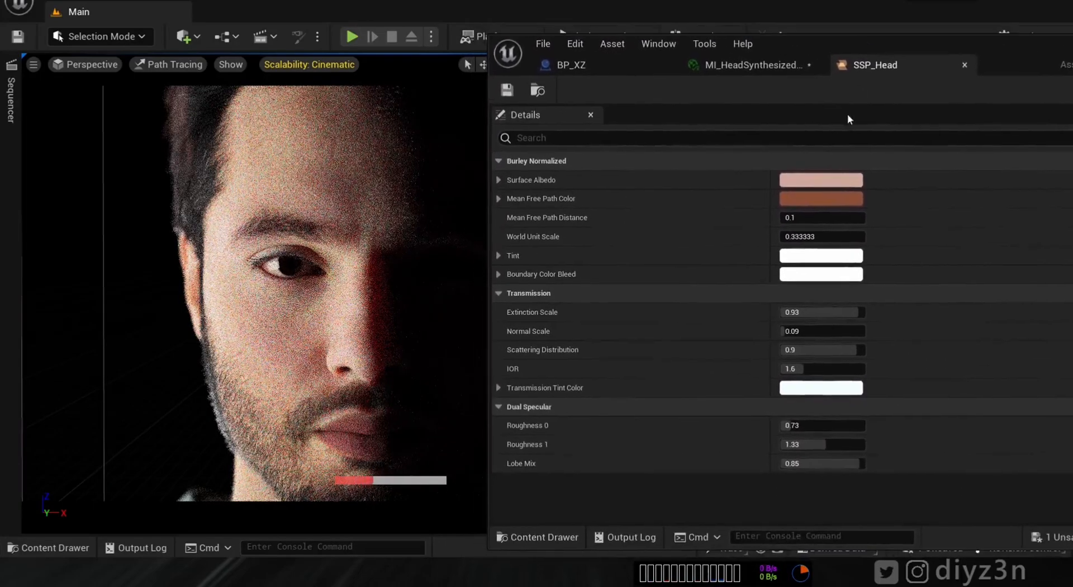
pyautogui.moveTo(1002, 51); pyautogui.dragTo(812, 332)
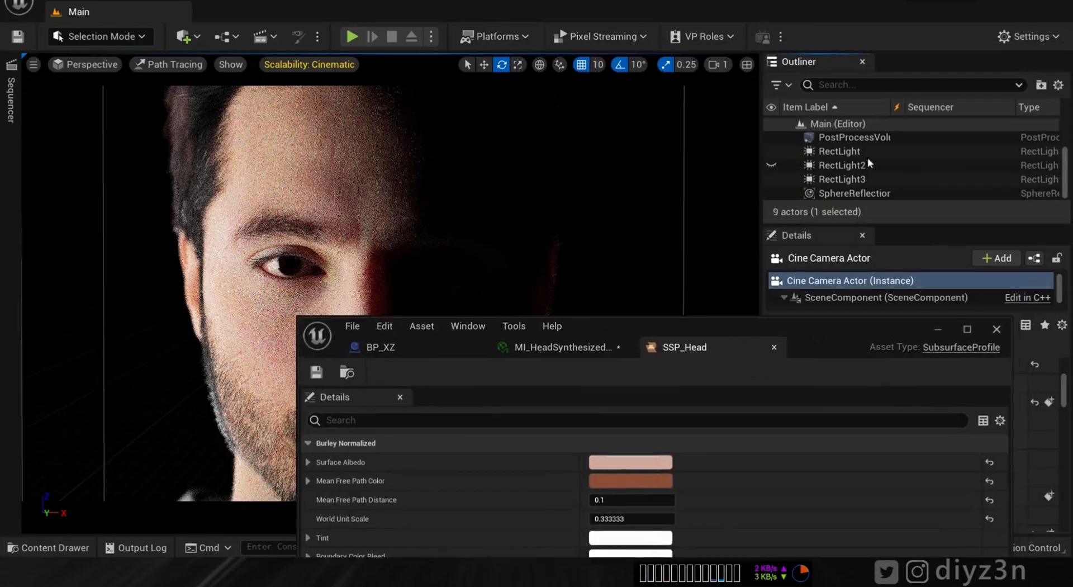
pyautogui.click(770, 178)
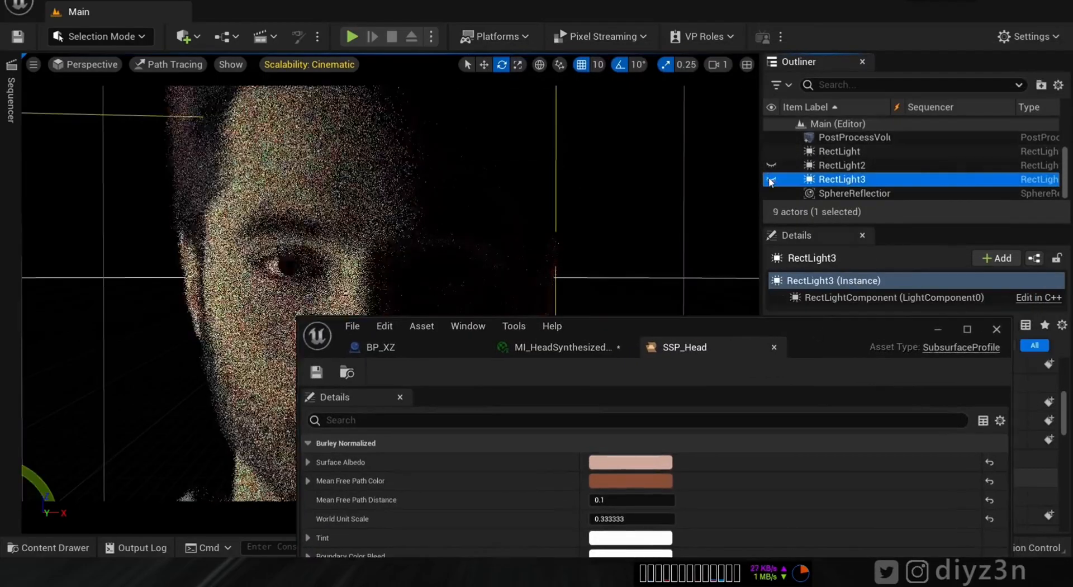
pyautogui.click(772, 165)
pyautogui.click(772, 164)
pyautogui.click(771, 157)
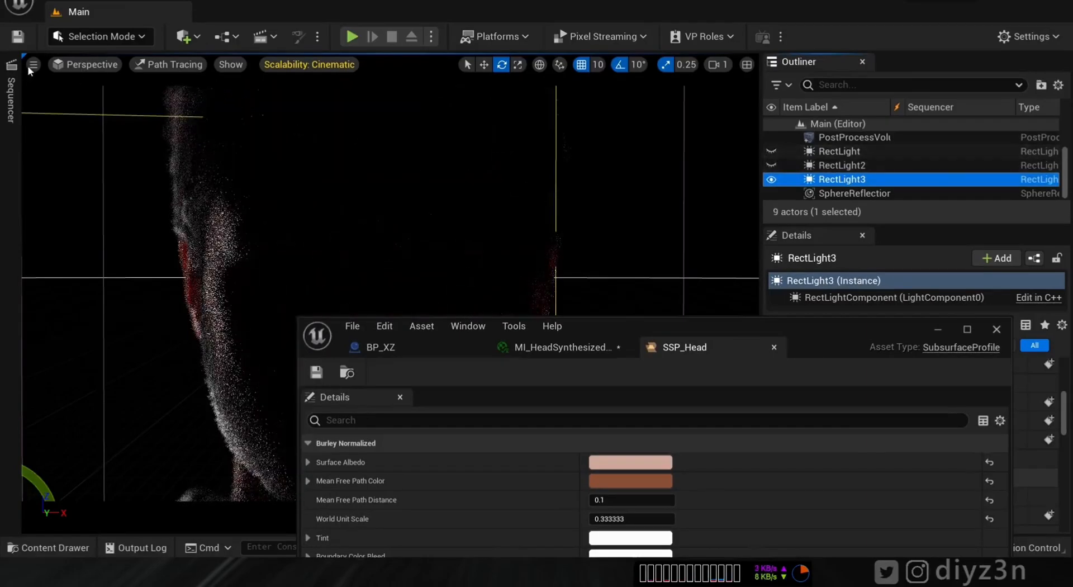
# - Switch the viewport to Game View to hide gizmos
pyautogui.click(33, 65)
pyautogui.click(117, 356)
pyautogui.moveTo(783, 324); pyautogui.dragTo(991, 25)
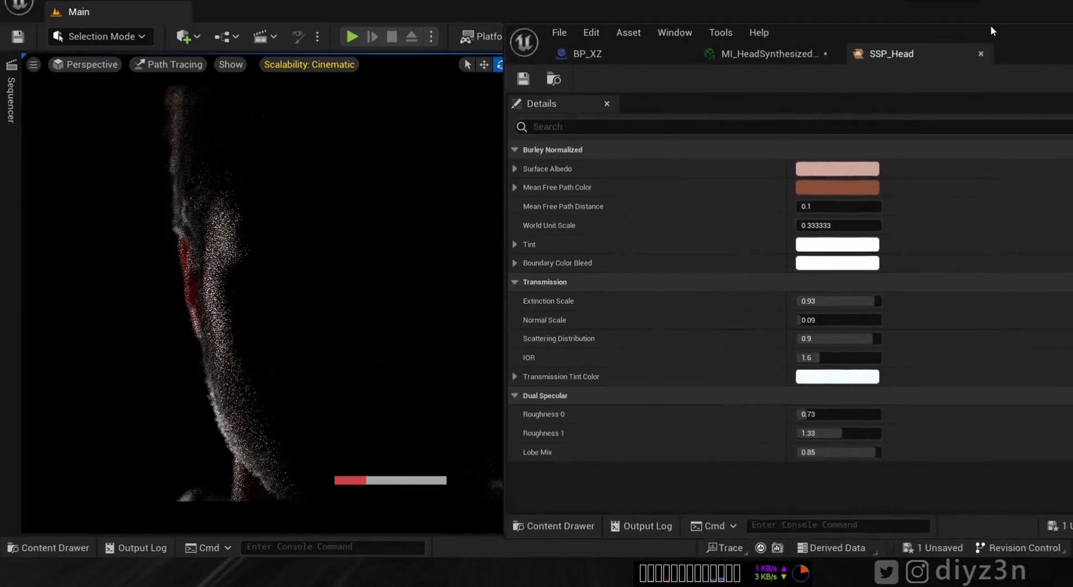
# - Set Mean Free Path Distance to 1.0, then 0.2, and turn RectLight2 back on
pyautogui.click(816, 206)
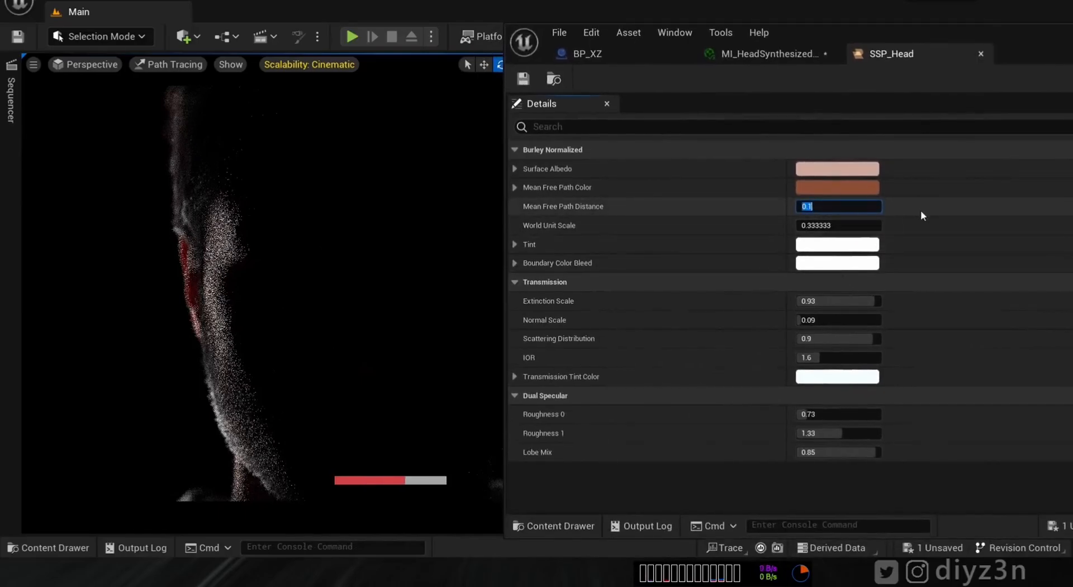
pyautogui.write('1')
pyautogui.press('Return')
pyautogui.moveTo(821, 31); pyautogui.dragTo(798, 86)
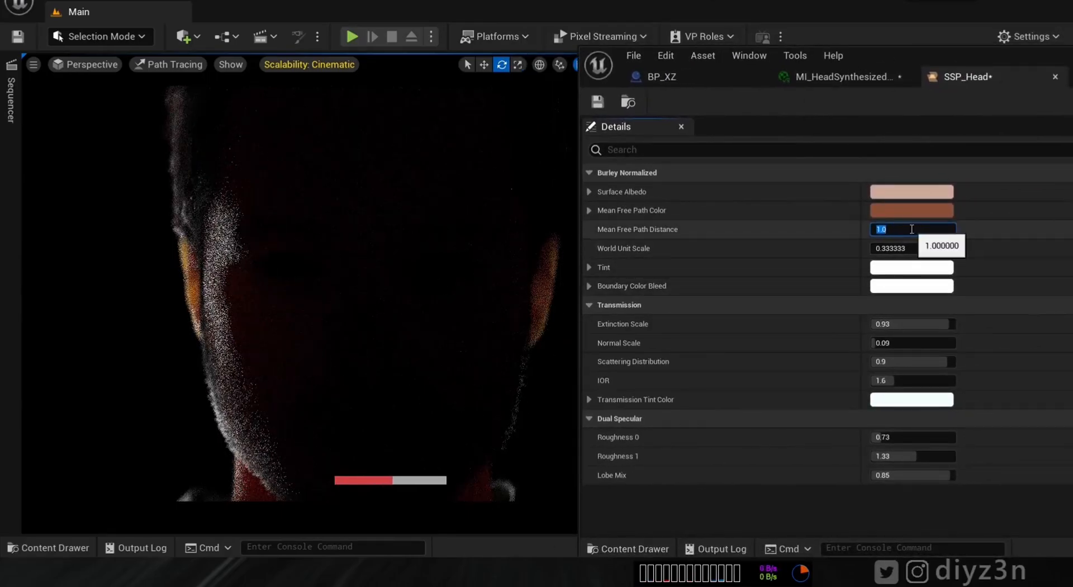
pyautogui.press('Return')
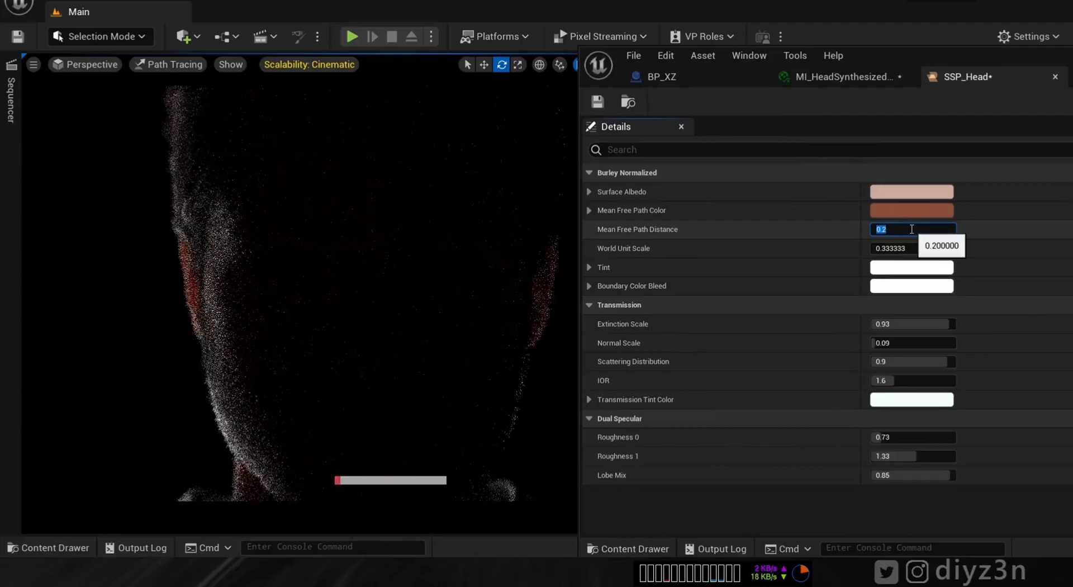
pyautogui.moveTo(898, 64); pyautogui.dragTo(818, 411)
pyautogui.click(771, 165)
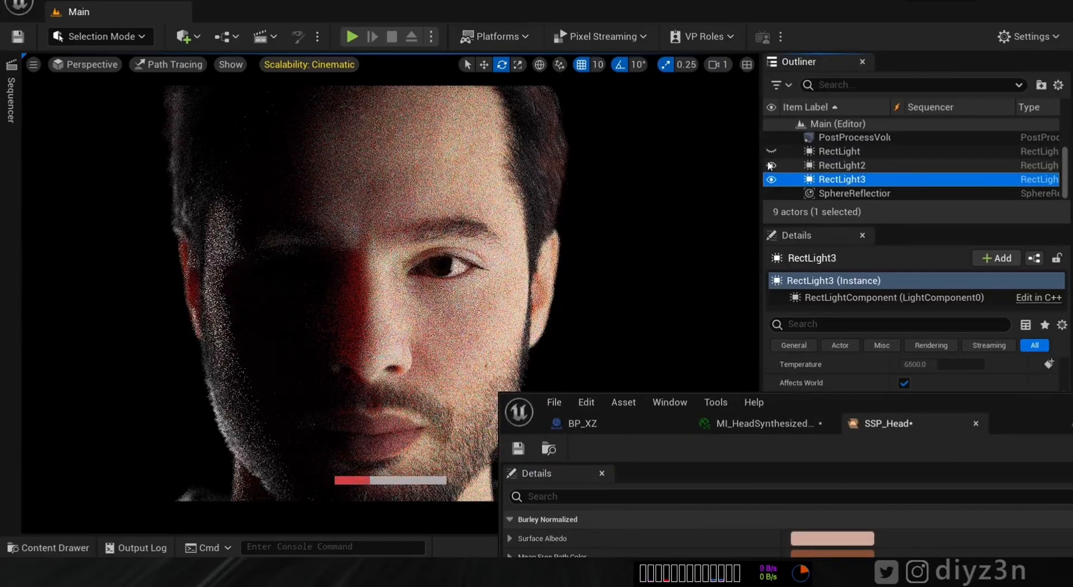
# - Turn RectLight back on, minimize the profile editor, and set RectLight3 intensity to 0.5 cd
pyautogui.click(771, 151)
pyautogui.moveTo(990, 406); pyautogui.dragTo(550, 341)
pyautogui.click(696, 340)
pyautogui.scroll(5, 978, 425)
pyautogui.click(923, 440)
pyautogui.write('0.5')
pyautogui.press('Return')
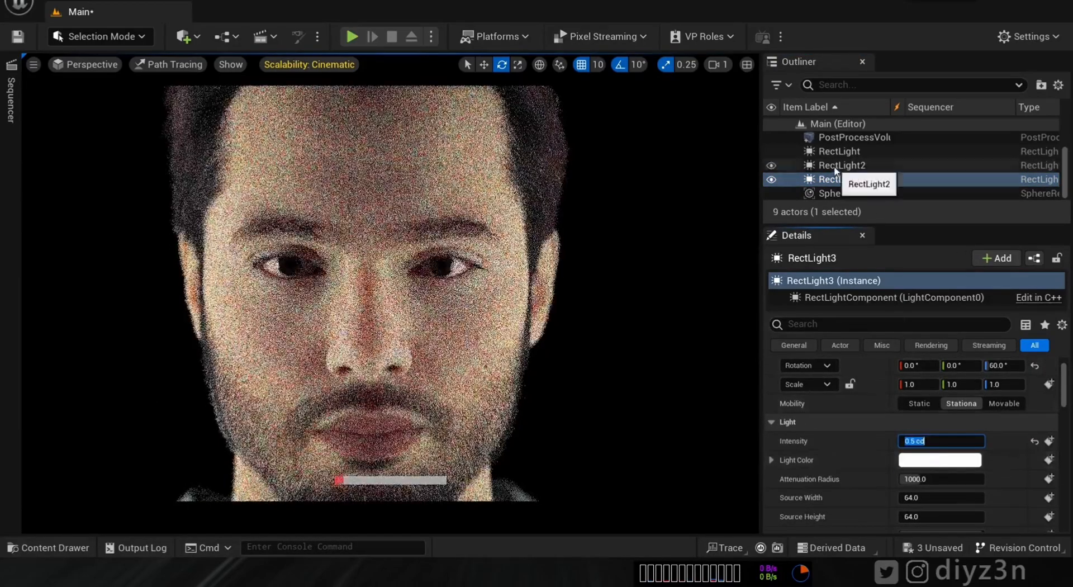
# - Set RectLight2's intensity to 0.1 cd
pyautogui.click(835, 165)
pyautogui.click(932, 441)
pyautogui.write('0.5')
pyautogui.press('Return')
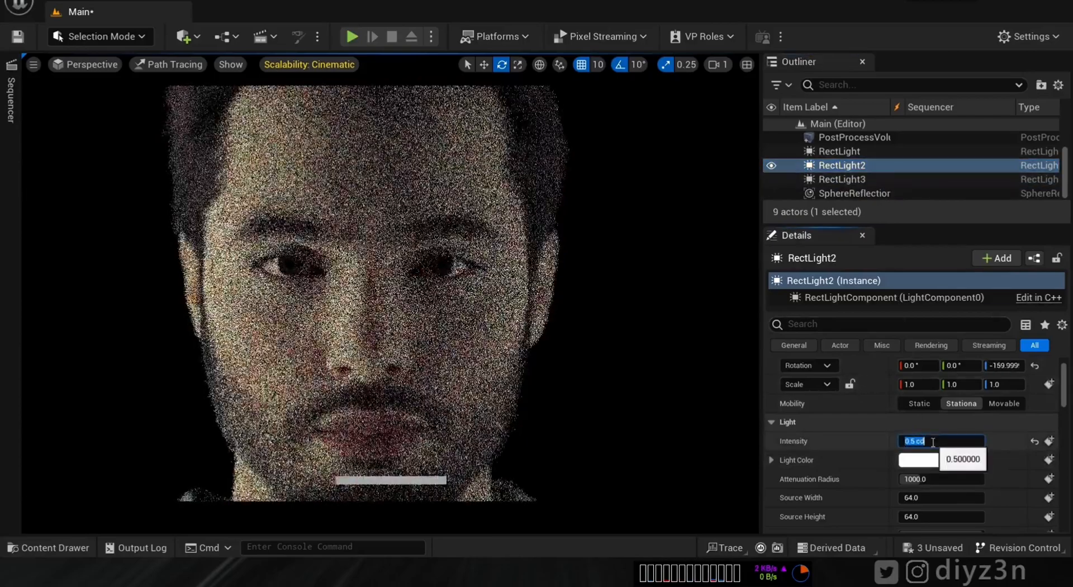
pyautogui.write('0.1')
pyautogui.press('Return')
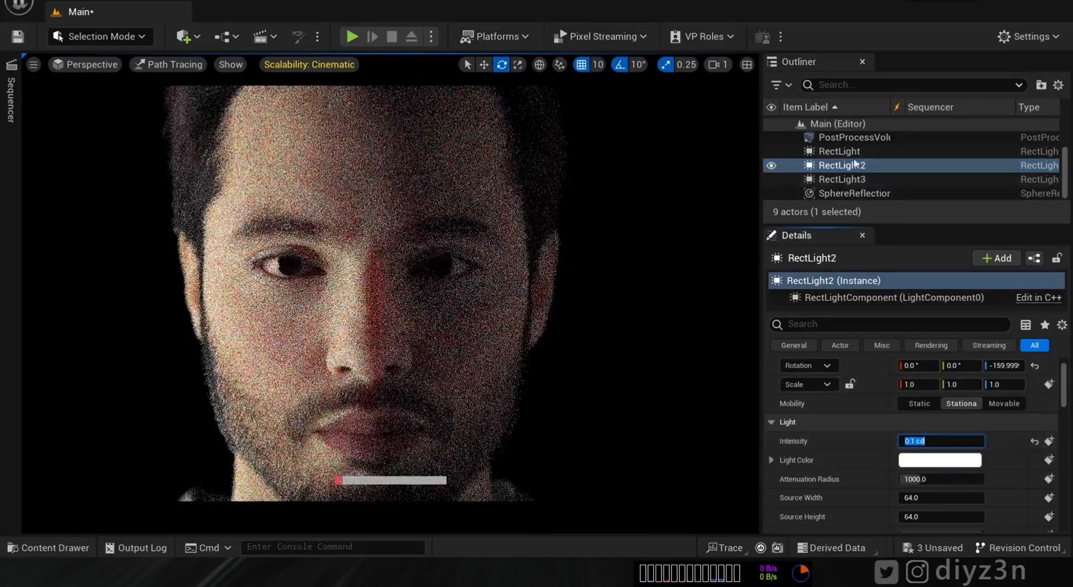
# - Set RectLight's intensity to 0.5 cd
pyautogui.click(854, 152)
pyautogui.click(941, 441)
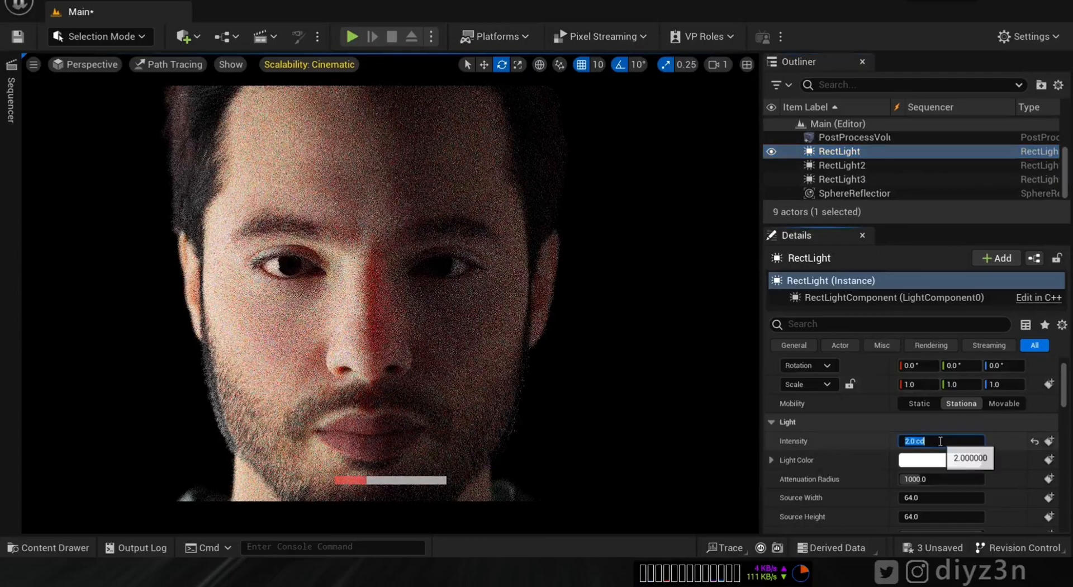
pyautogui.write('.1')
pyautogui.press('Return')
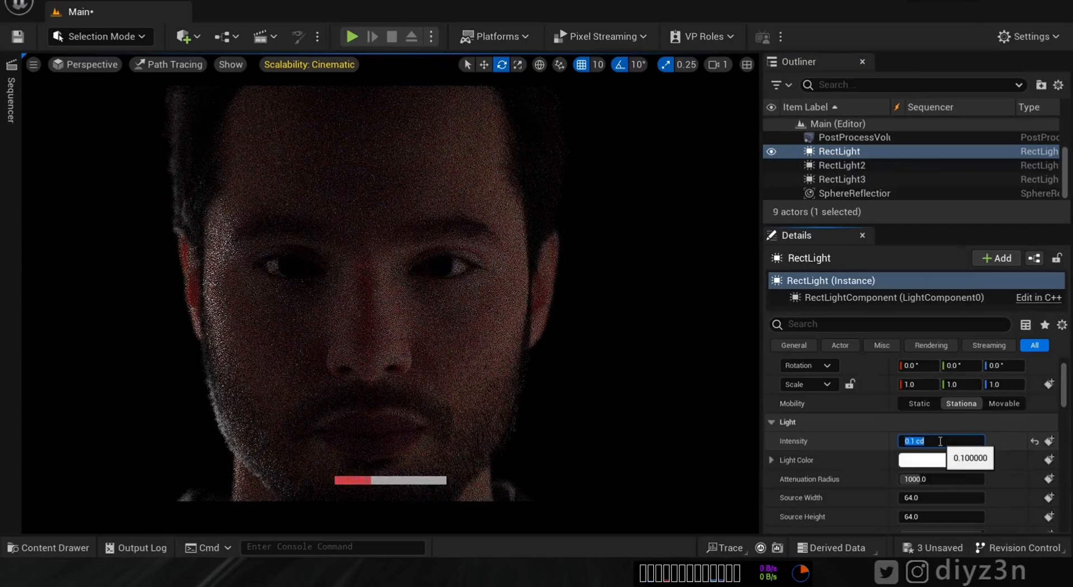
pyautogui.write('.5')
pyautogui.press('Return')
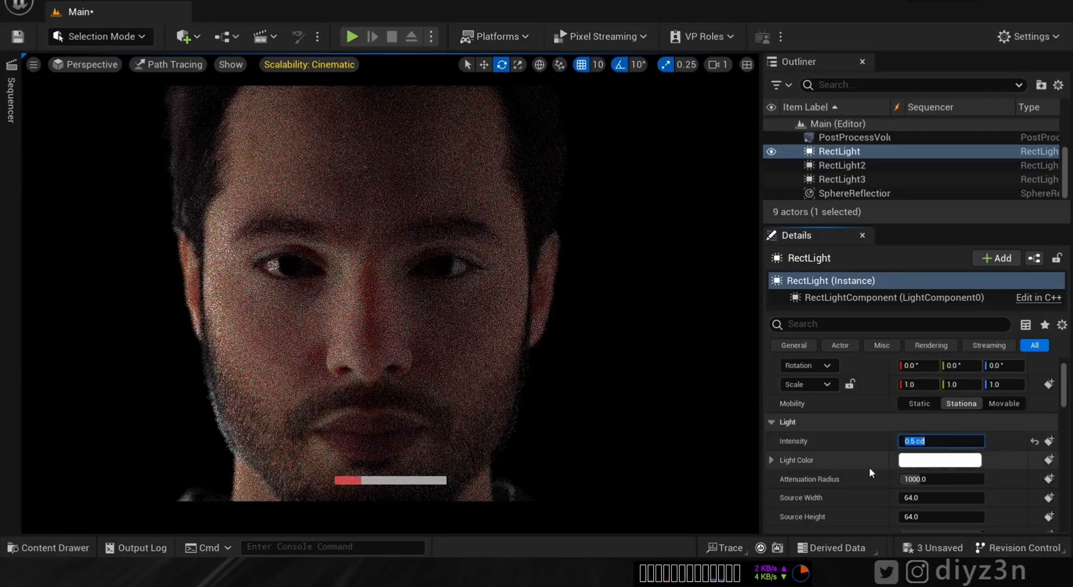
# - Tint RectLight2 a soft light blue in the Color Picker
pyautogui.click(835, 166)
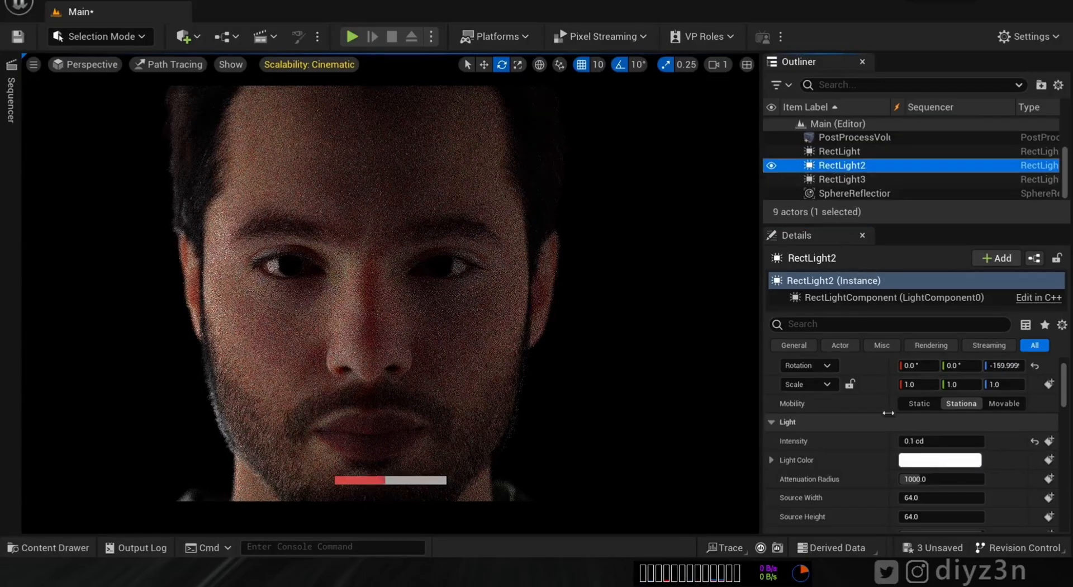
pyautogui.click(940, 460)
pyautogui.moveTo(737, 287); pyautogui.dragTo(649, 256)
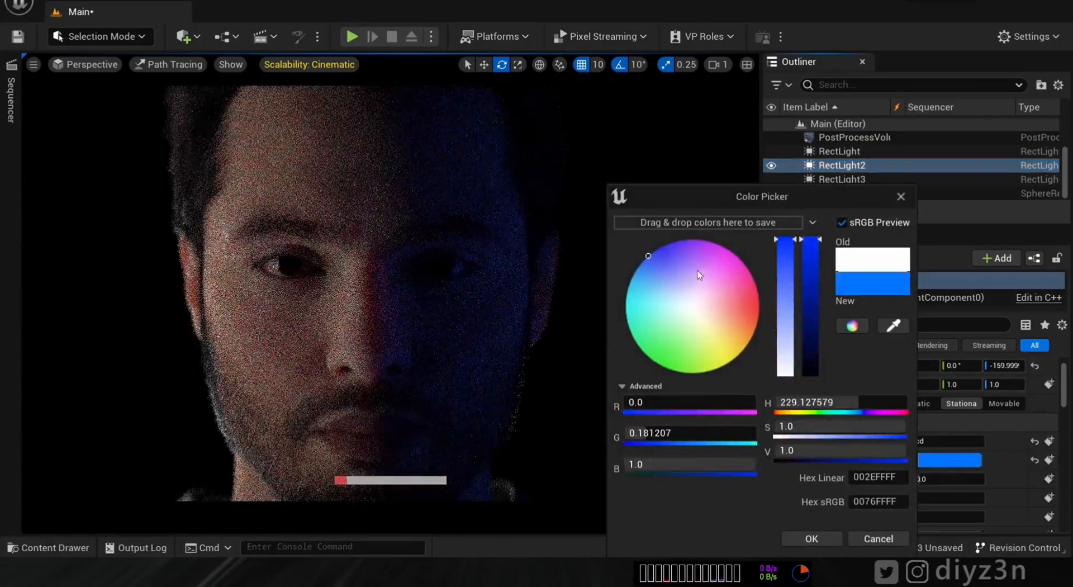
pyautogui.moveTo(691, 284); pyautogui.dragTo(666, 268)
pyautogui.click(479, 246)
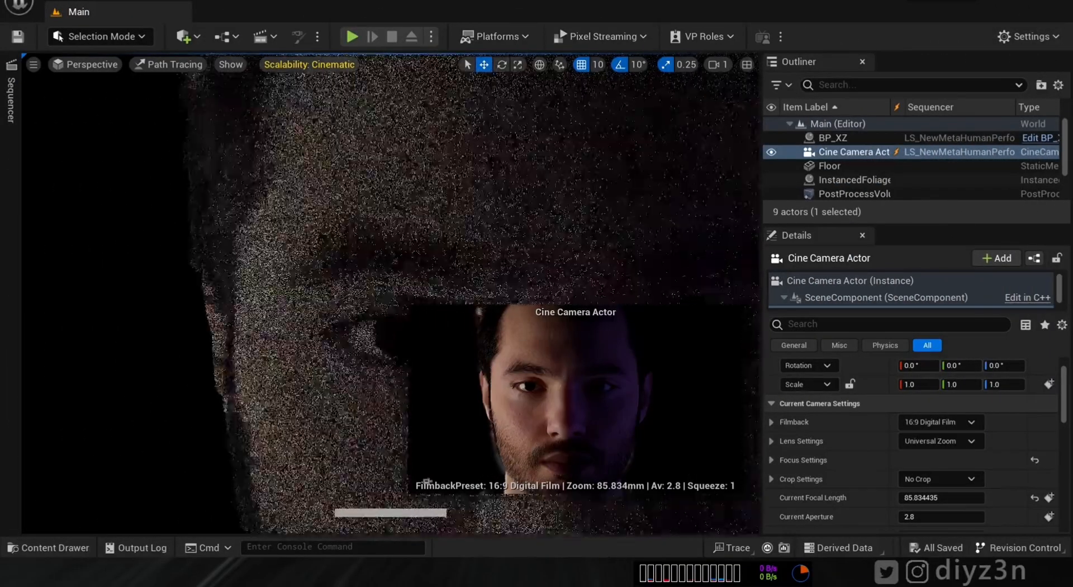
# - Fly the viewport in close to frame the eye
pyautogui.press('w')
pyautogui.moveTo(316, 299); pyautogui.dragTo(316, 299, button='right')
pyautogui.moveTo(266, 337); pyautogui.dragTo(266, 338, button='right')
pyautogui.press('q')
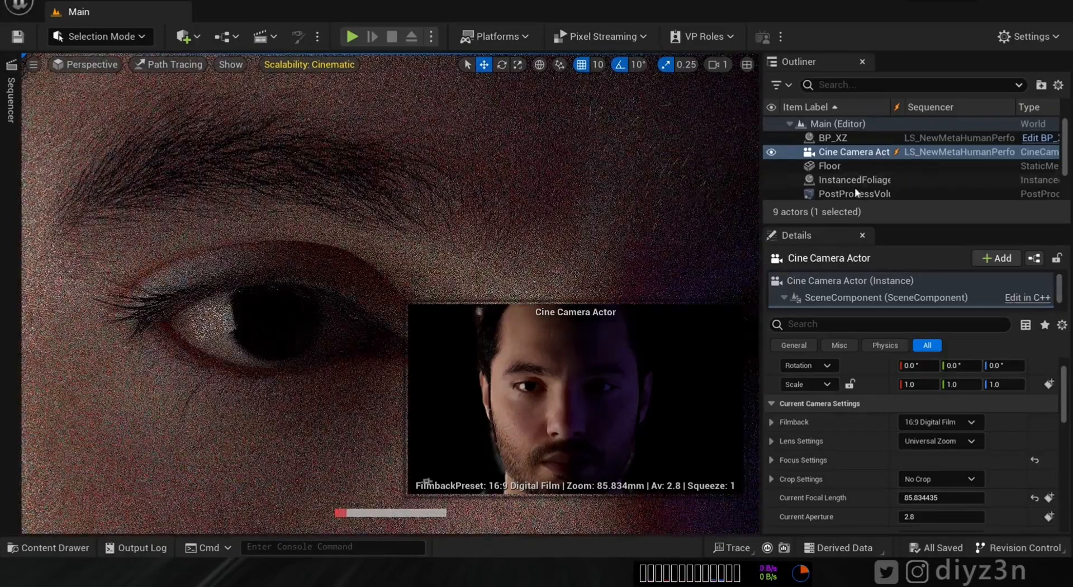
# - Open BP_XZ, select Face, and open Element 4's MI_EyeRefractive_Inst_R material
pyautogui.click(827, 179)
pyautogui.click(1035, 138)
pyautogui.moveTo(508, 344); pyautogui.dragTo(805, 60)
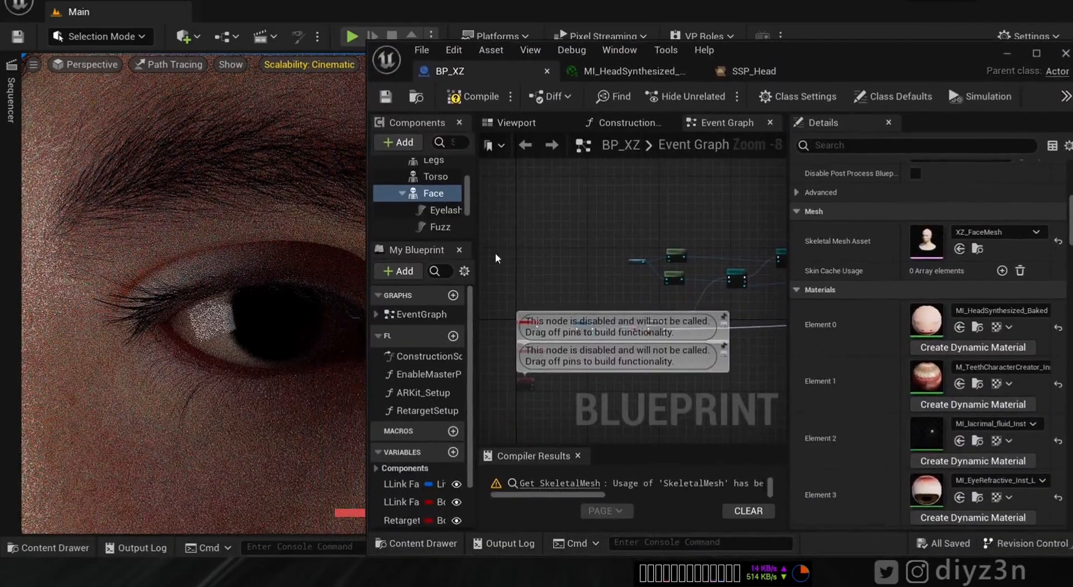
pyautogui.moveTo(873, 60); pyautogui.dragTo(777, 48)
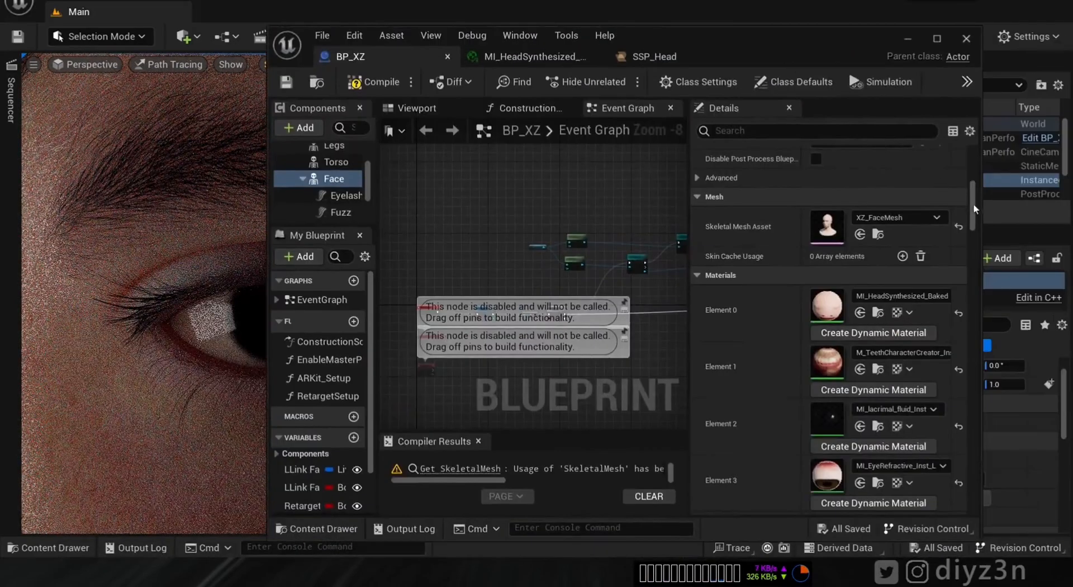
pyautogui.moveTo(971, 213); pyautogui.dragTo(973, 222)
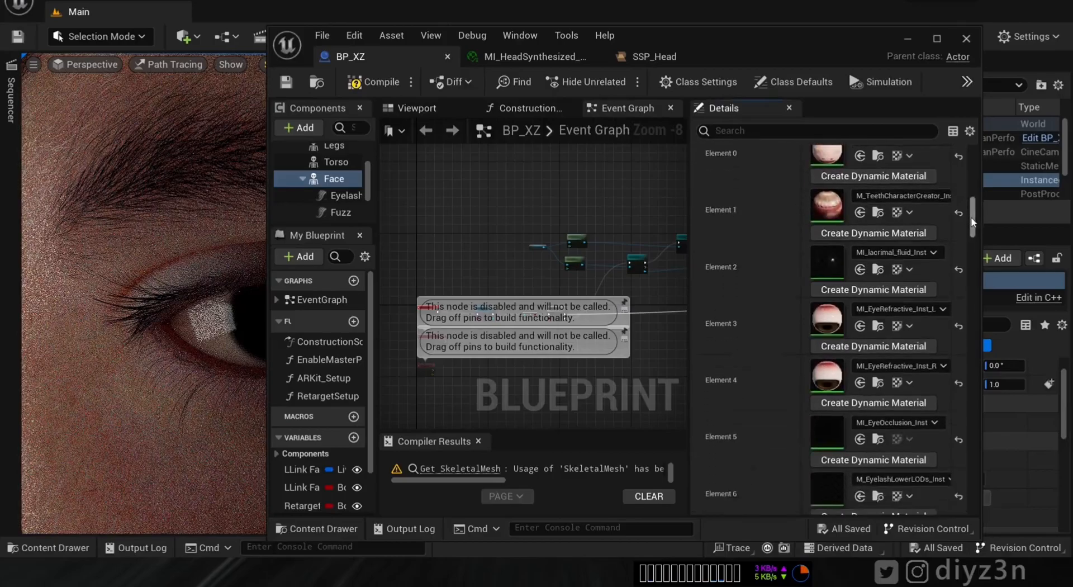
pyautogui.scroll(-1, 972, 222)
pyautogui.click(986, 258)
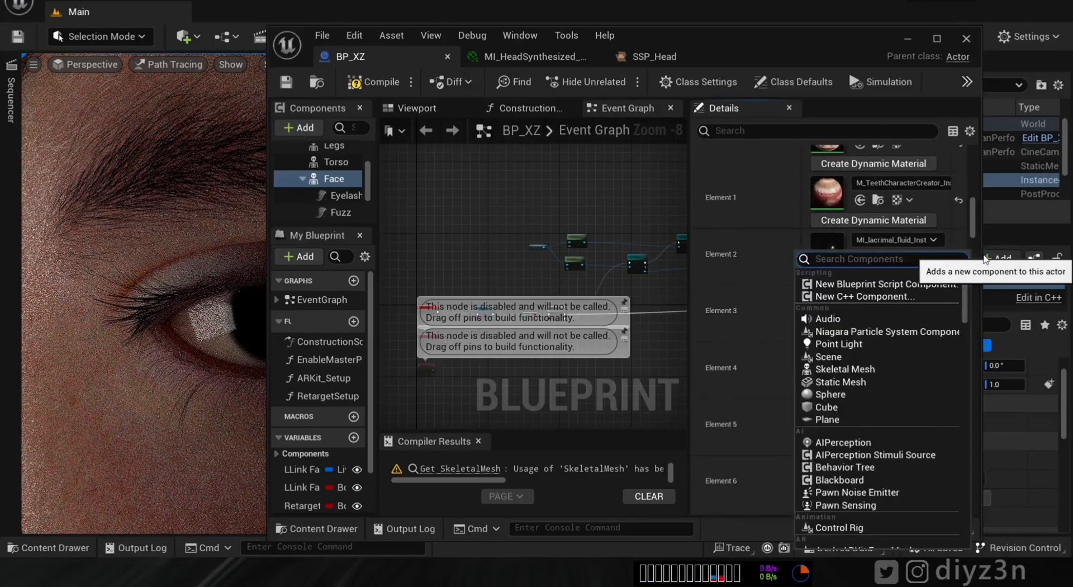
pyautogui.click(745, 240)
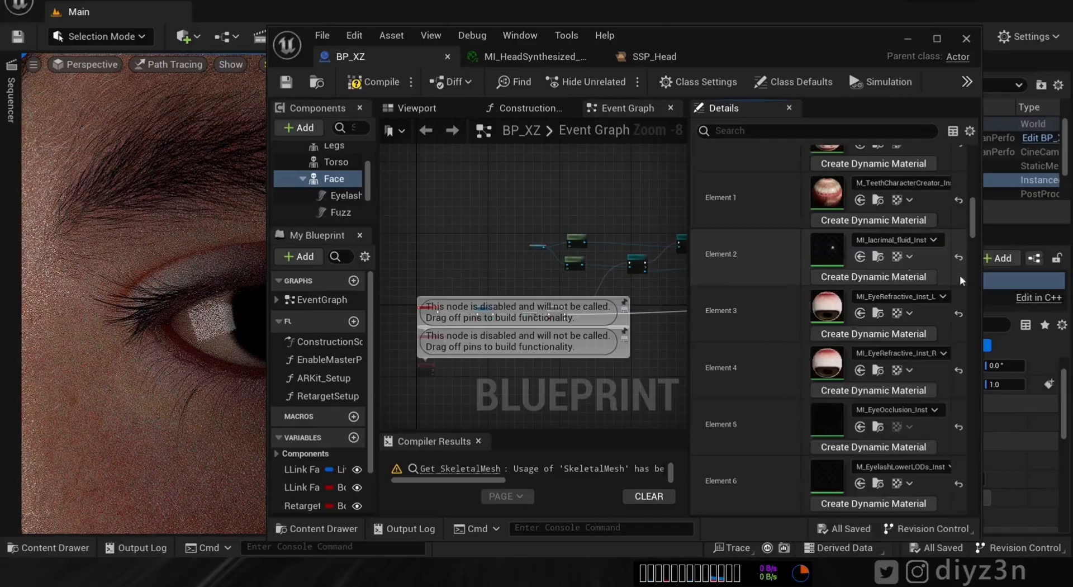
pyautogui.click(938, 38)
pyautogui.scroll(-4, 1068, 199)
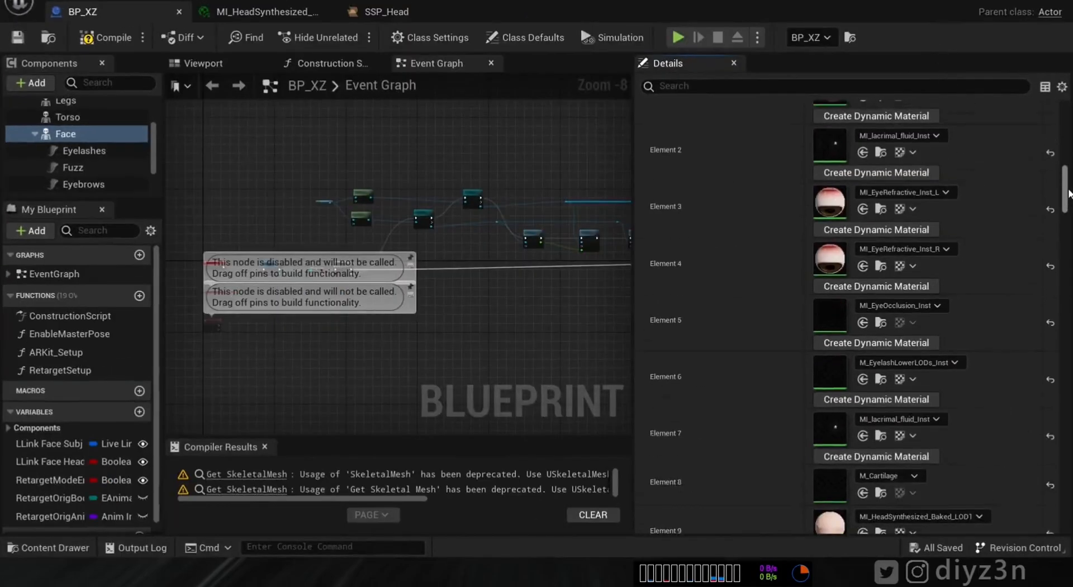
pyautogui.scroll(3, 1067, 191)
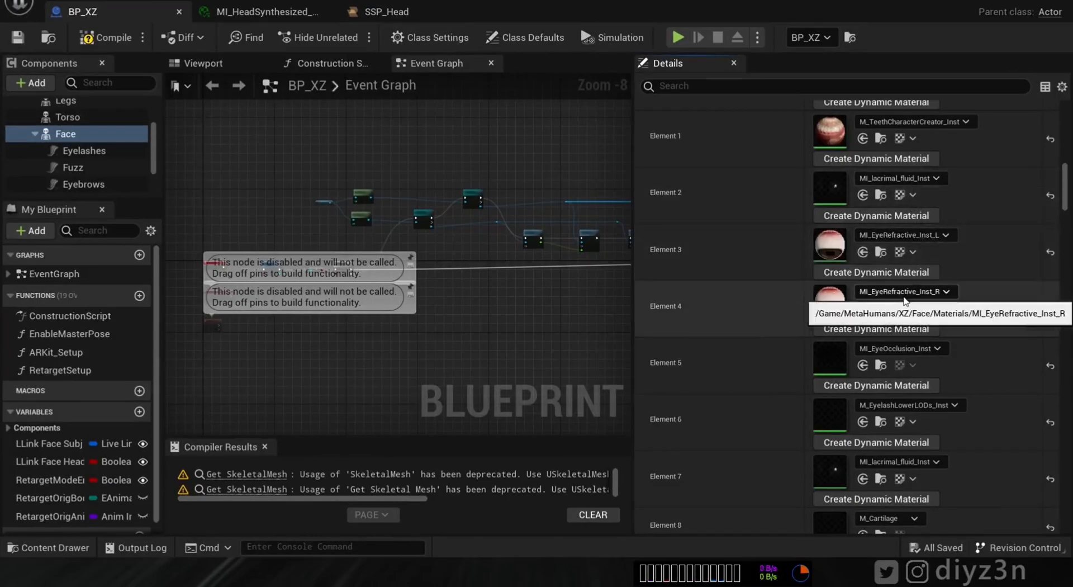
pyautogui.doubleClick(837, 305)
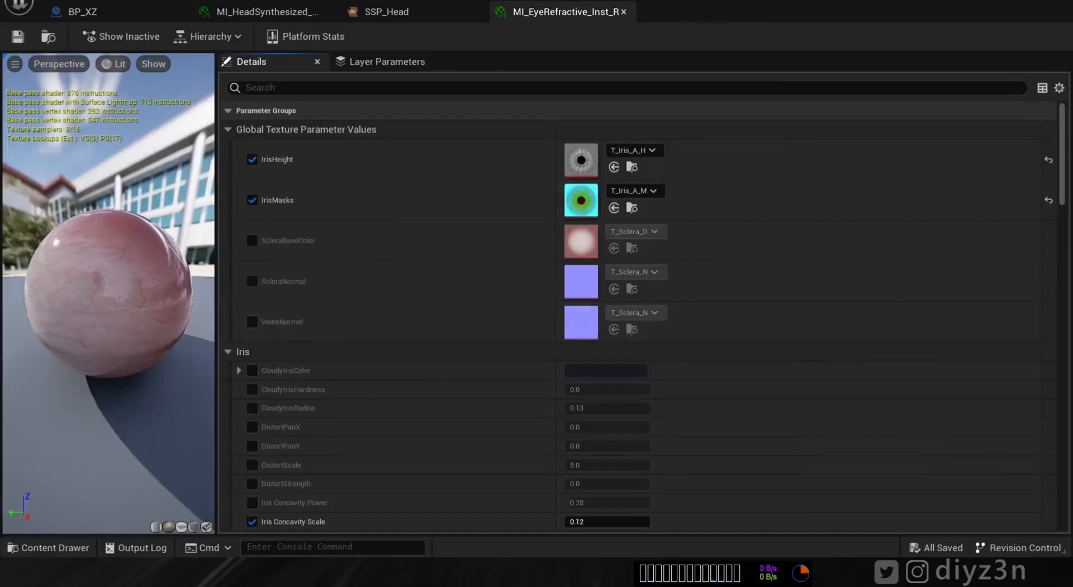
# - Float the material editor aside and try then remove the IrisRoughness override
pyautogui.moveTo(692, 7); pyautogui.dragTo(749, 33)
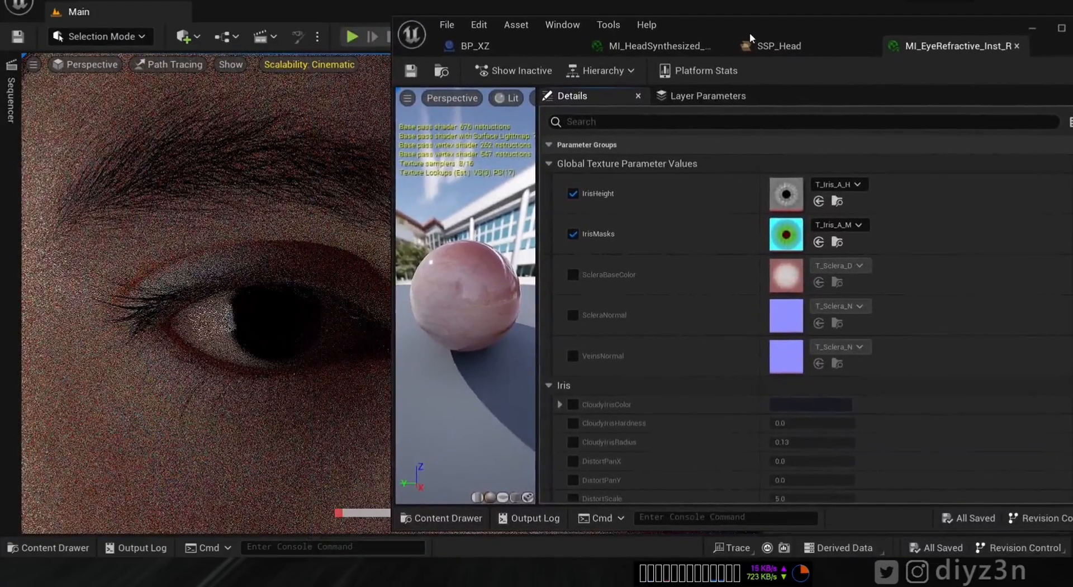
pyautogui.moveTo(827, 35); pyautogui.dragTo(764, 31)
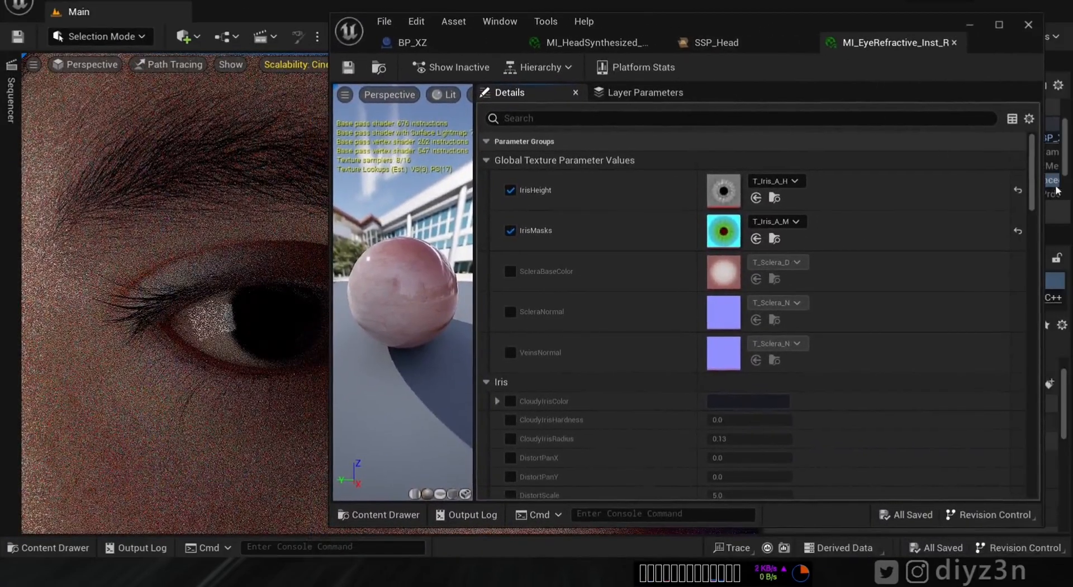
pyautogui.moveTo(1034, 187); pyautogui.dragTo(1035, 223)
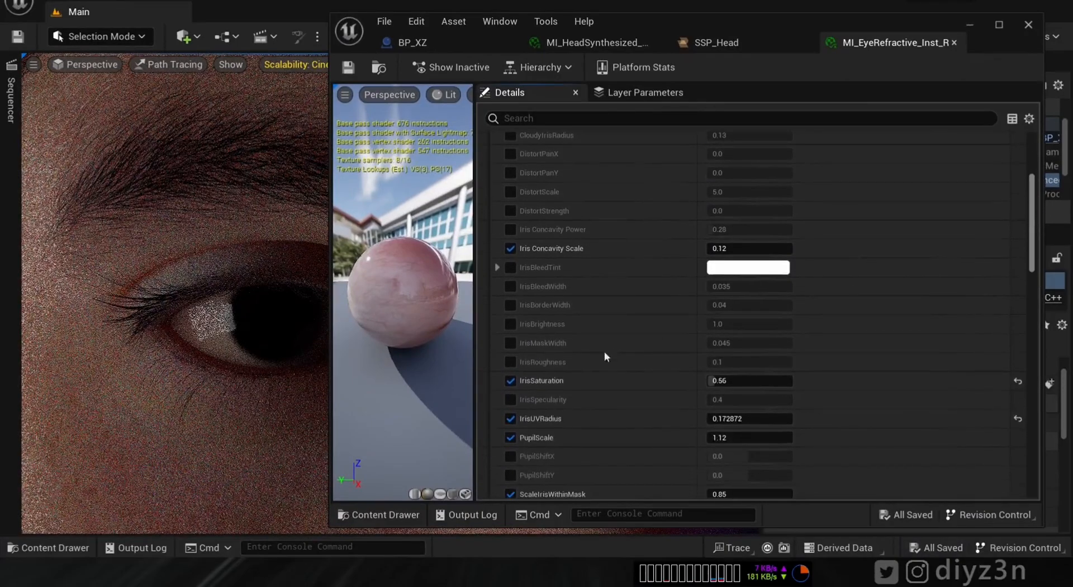
pyautogui.click(511, 363)
pyautogui.moveTo(710, 362); pyautogui.dragTo(761, 362)
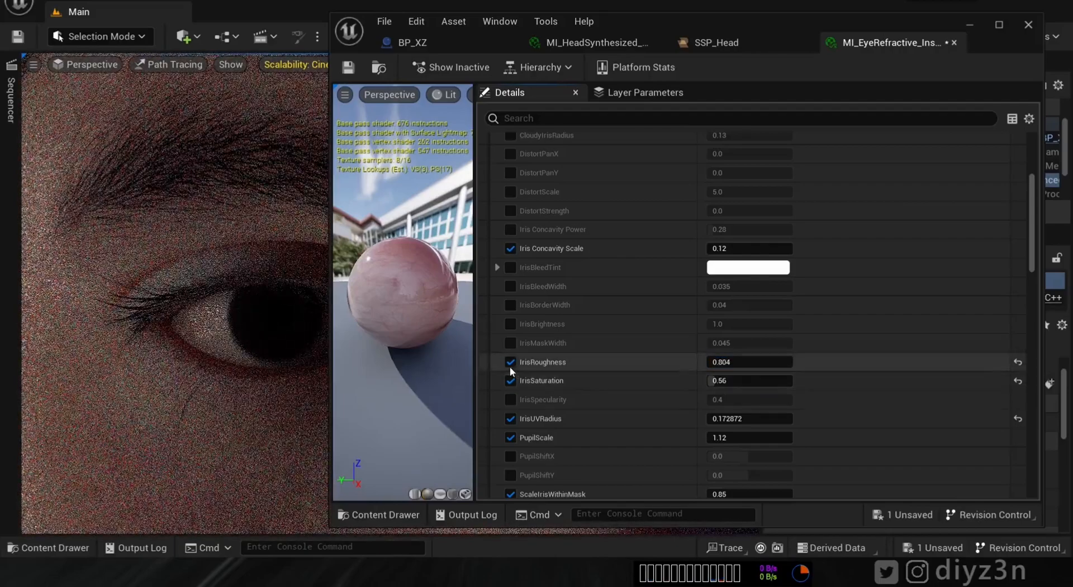
pyautogui.click(510, 362)
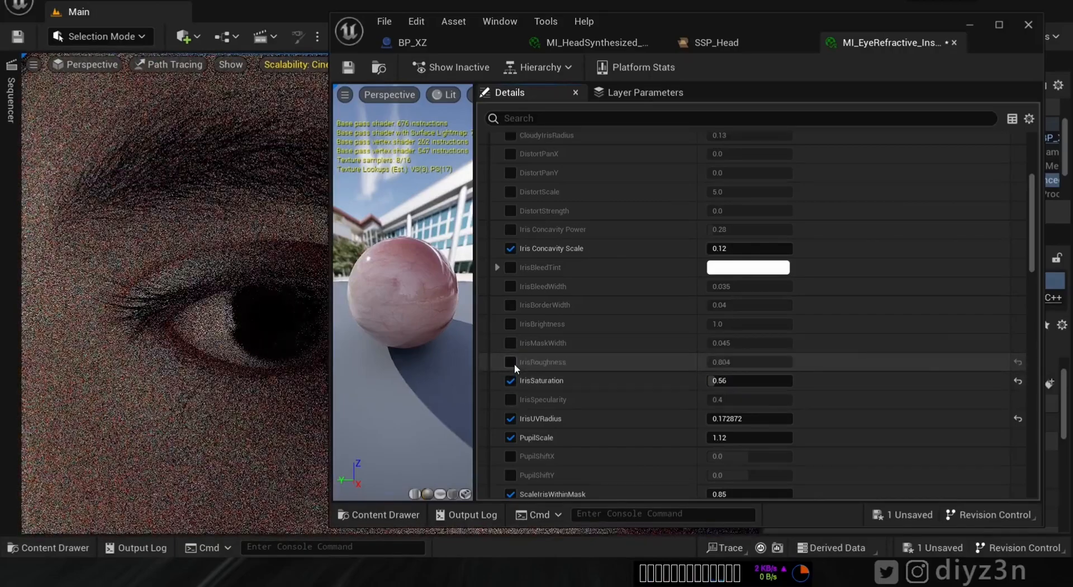
# - Override IrisBrightness and set it to 20
pyautogui.click(511, 324)
pyautogui.moveTo(724, 324); pyautogui.dragTo(619, 347)
pyautogui.moveTo(736, 325); pyautogui.dragTo(223, 329)
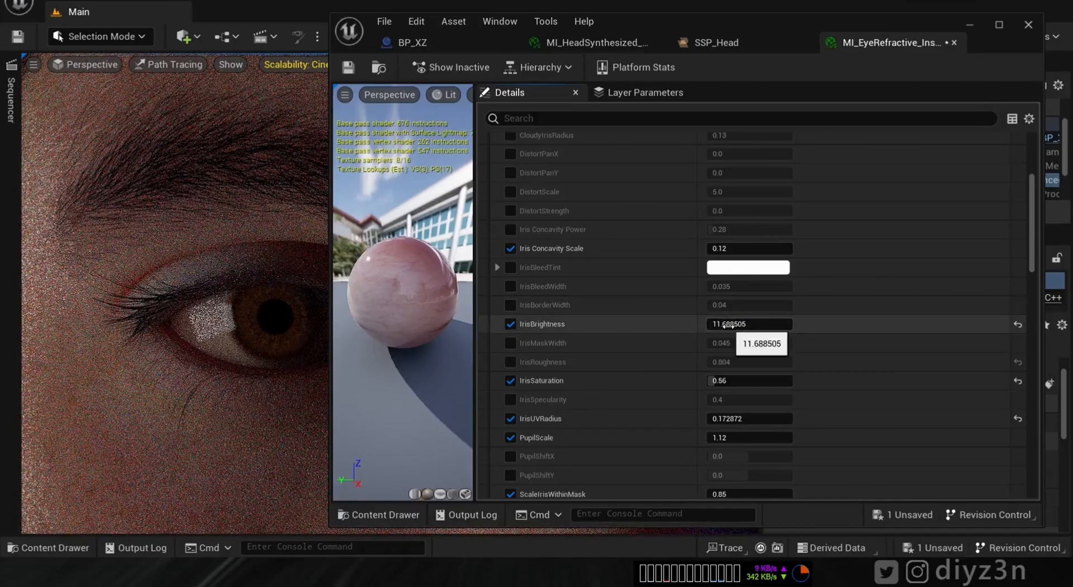
pyautogui.moveTo(727, 324)
pyautogui.mouseDown()
pyautogui.moveTo(268, 359)
pyautogui.moveTo(235, 318)
pyautogui.moveTo(168, 282)
pyautogui.mouseUp()
pyautogui.click(751, 323)
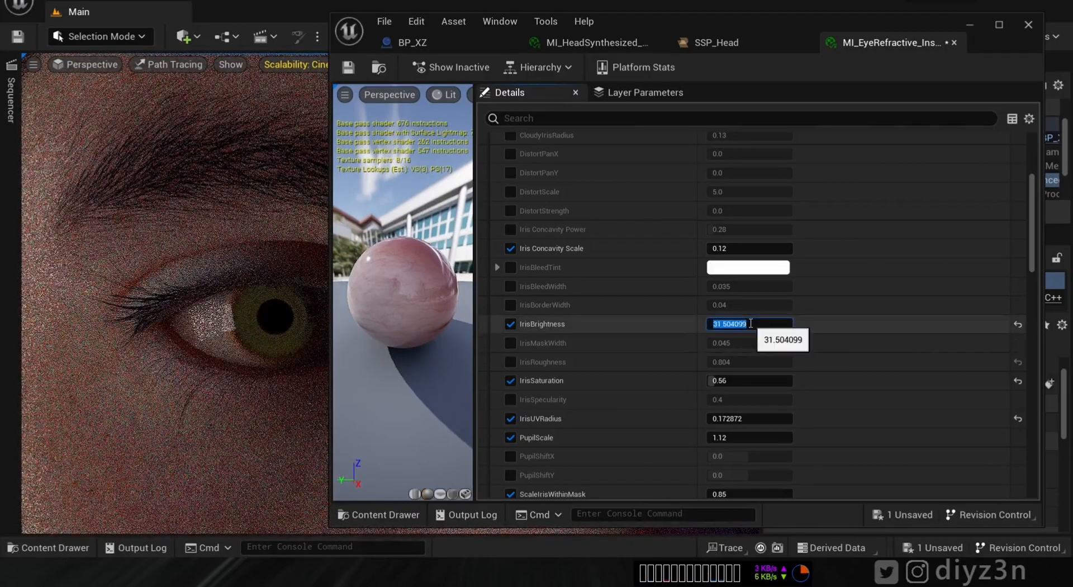
pyautogui.write('20')
pyautogui.press('Return')
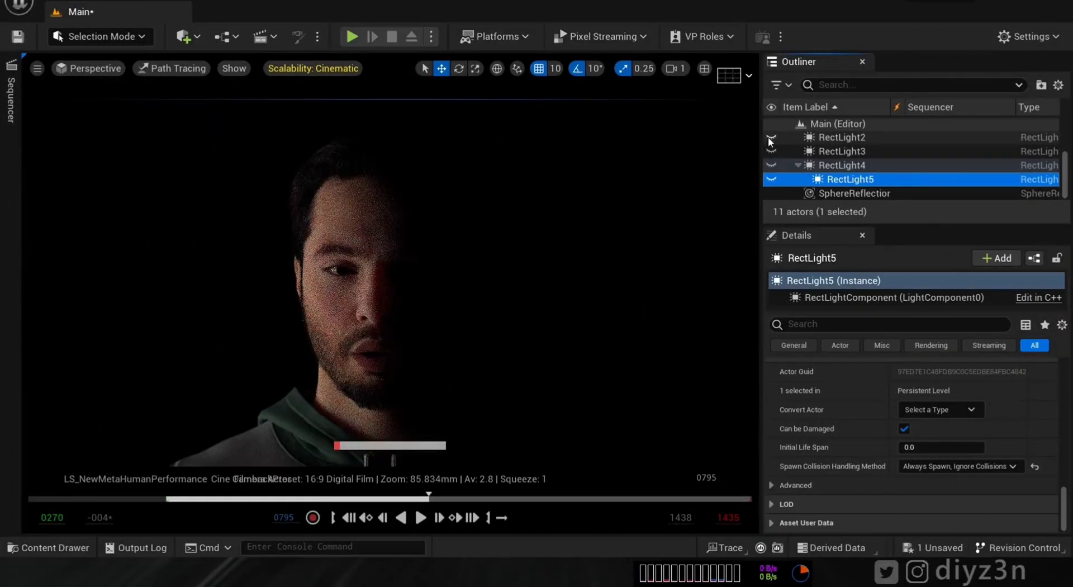
# - Unhide RectLight4 and RectLight5, detach RectLight5 from RectLight4, and open the Sequencer
pyautogui.click(772, 166)
pyautogui.click(772, 179)
pyautogui.moveTo(857, 182); pyautogui.dragTo(850, 167)
pyautogui.click(772, 180)
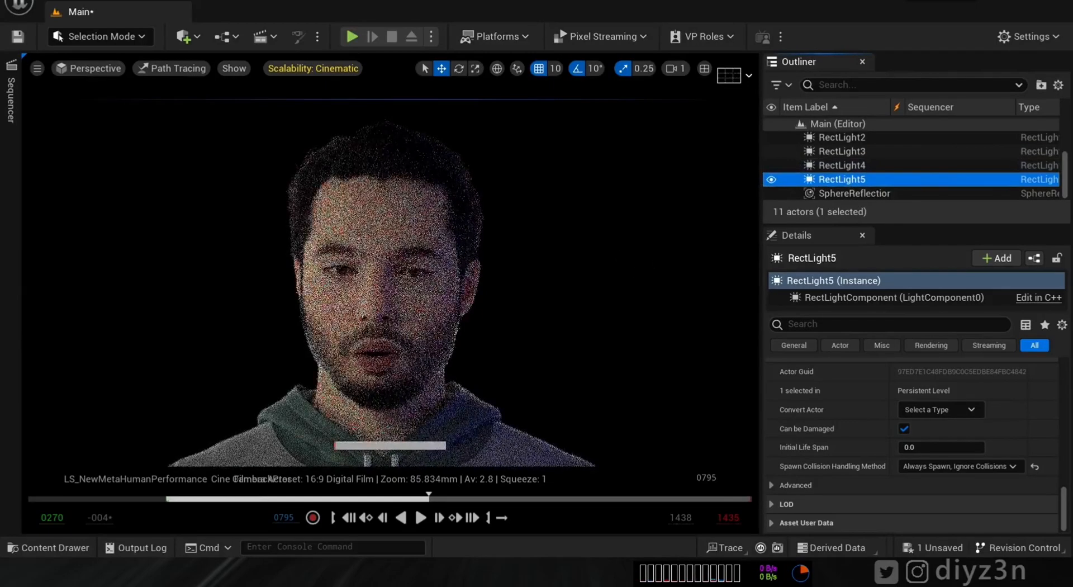
pyautogui.click(9, 90)
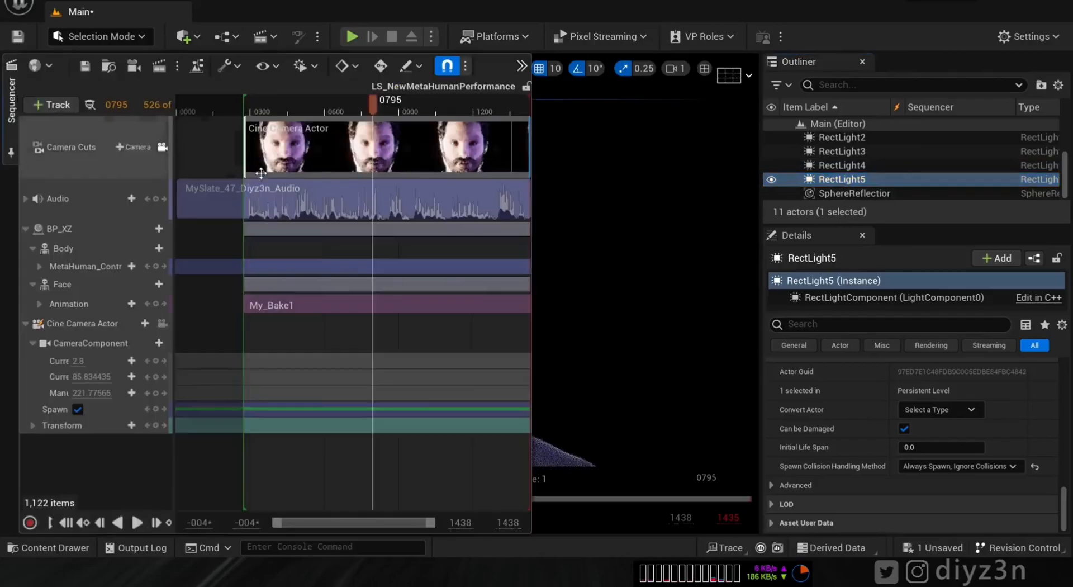
# - Send the sequence to Movie Render Queue and disable the .jpg Sequence output
pyautogui.click(159, 67)
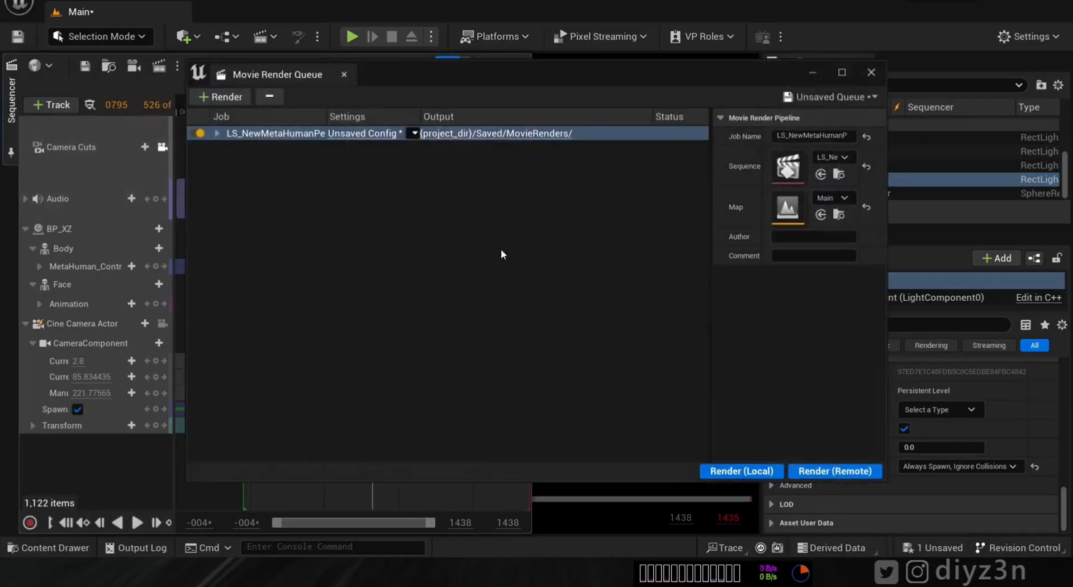
pyautogui.click(360, 134)
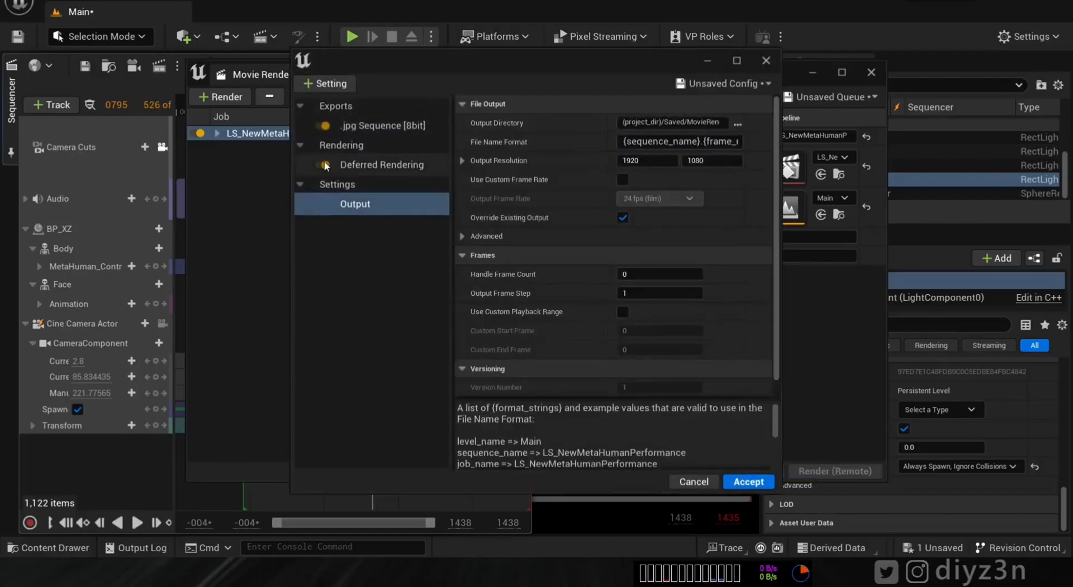
pyautogui.click(325, 126)
# - Add Anti-aliasing with Spatial Sample Count 512 and Override Anti Aliasing enabled
pyautogui.click(325, 83)
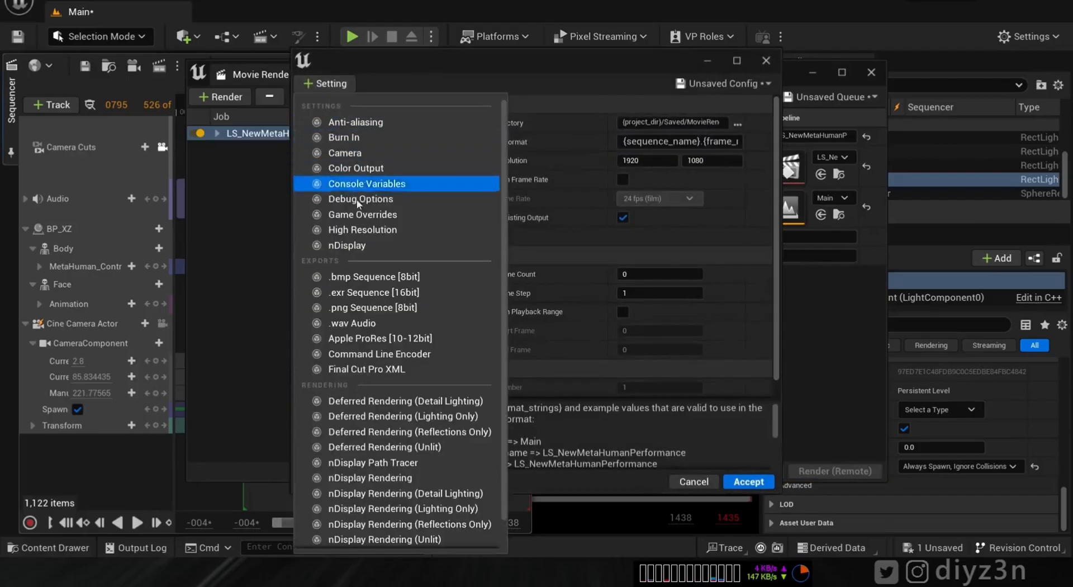
pyautogui.press('Escape')
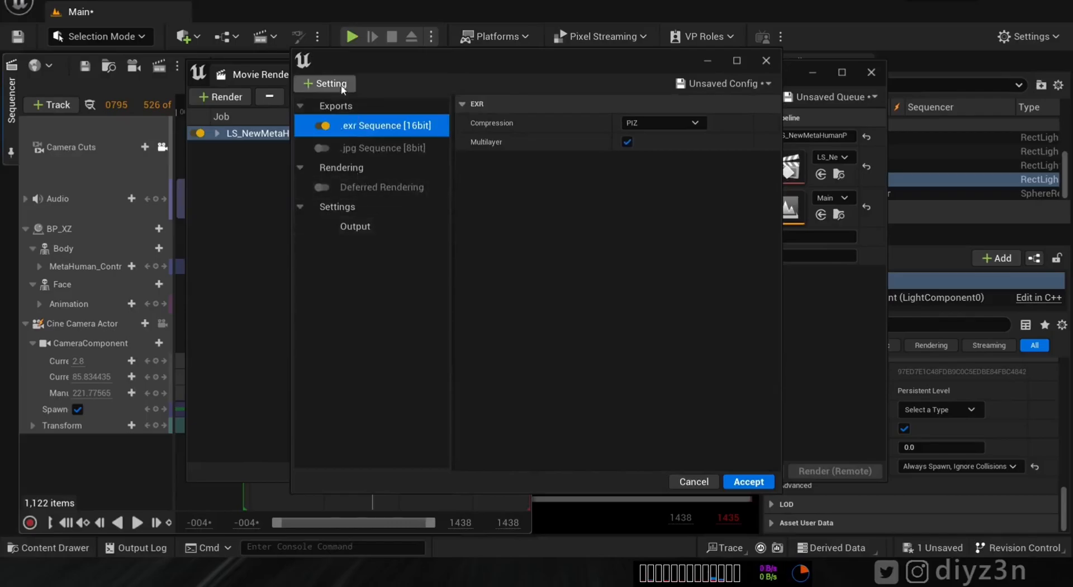
pyautogui.click(325, 83)
pyautogui.click(354, 122)
pyautogui.click(654, 123)
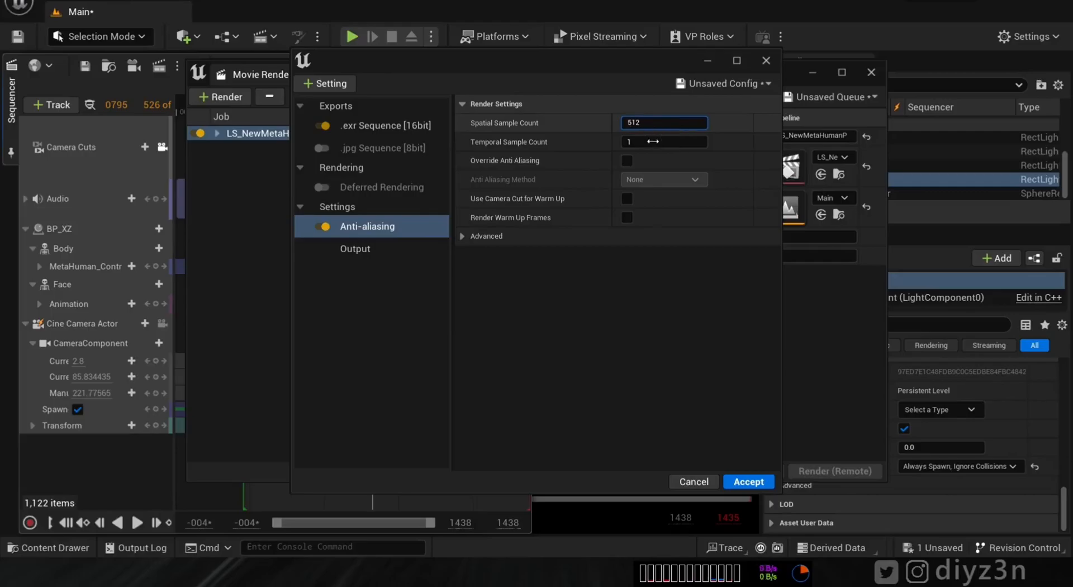
pyautogui.click(631, 143)
pyautogui.click(626, 161)
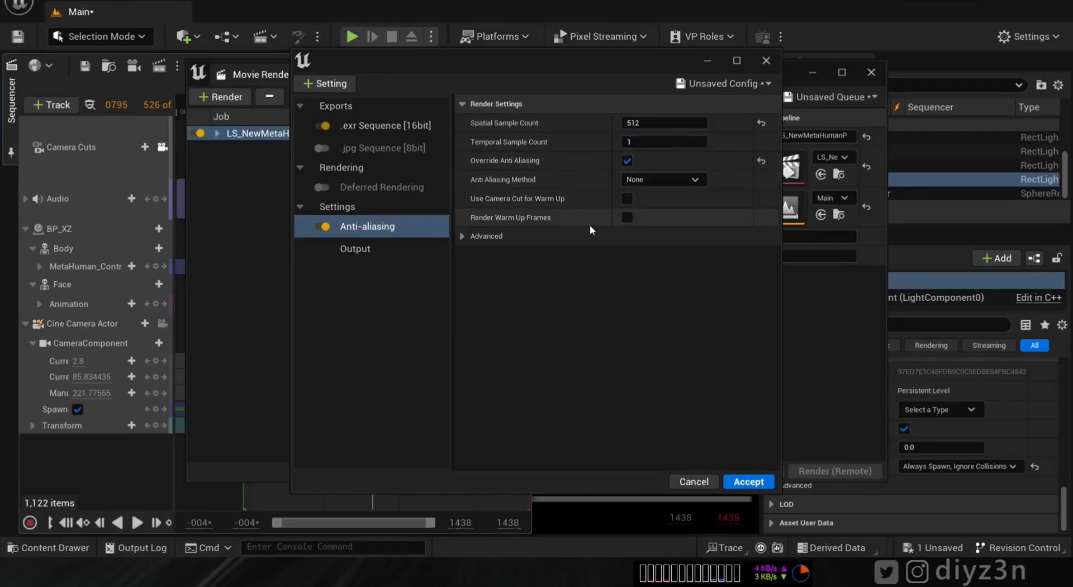
# - Add the Path Tracer setting to the job and open the Plugins browser
pyautogui.click(364, 249)
pyautogui.click(348, 82)
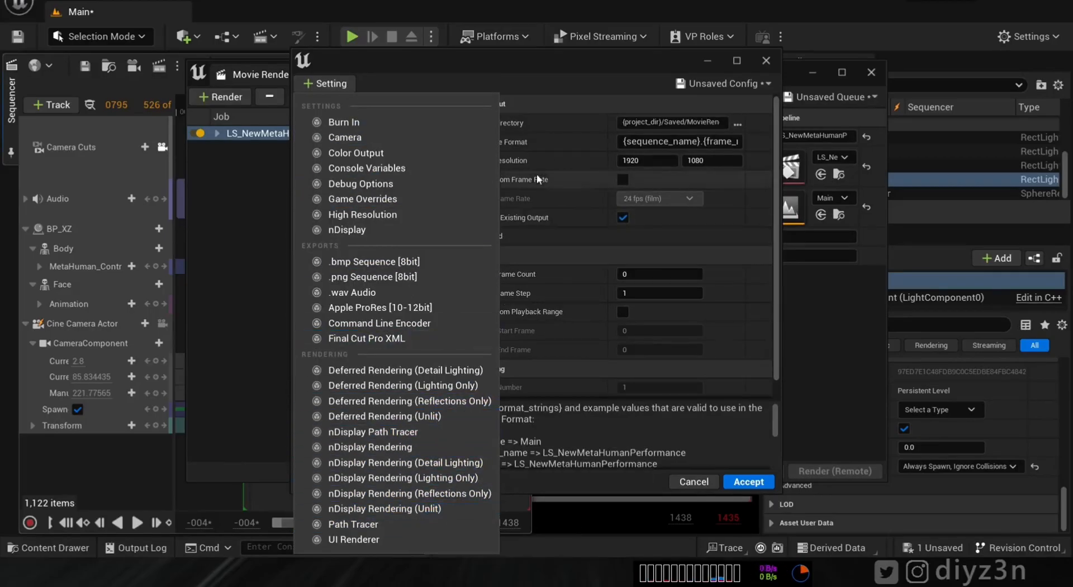
pyautogui.click(522, 85)
pyautogui.click(333, 86)
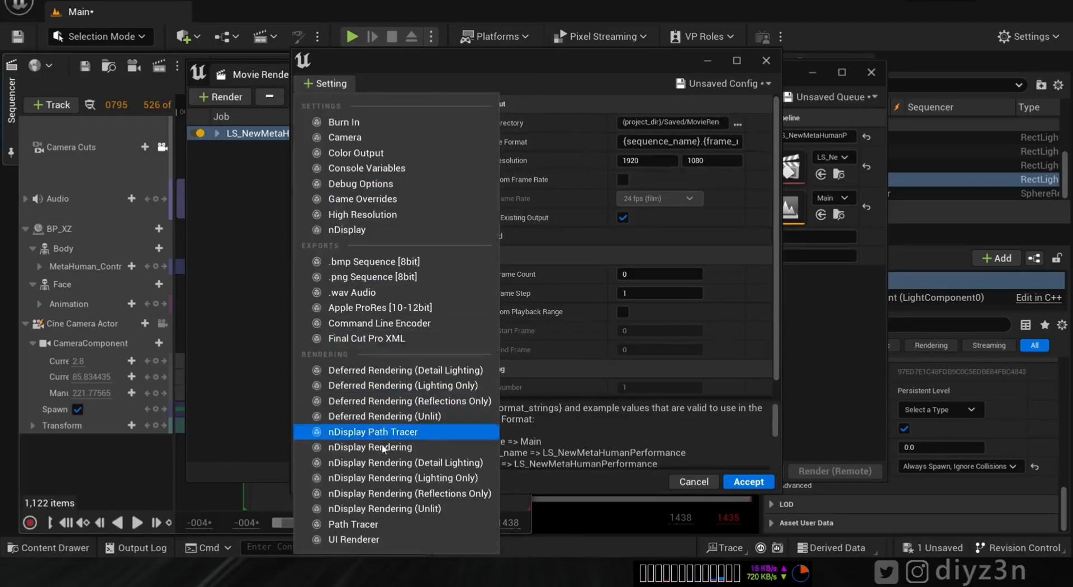
pyautogui.click(341, 517)
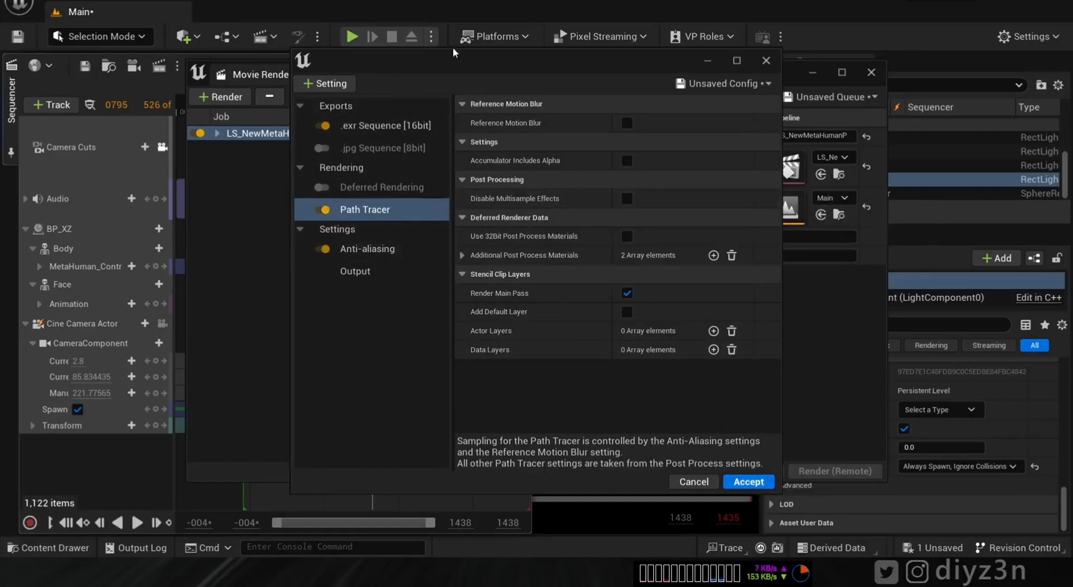
pyautogui.click(1027, 36)
pyautogui.click(920, 108)
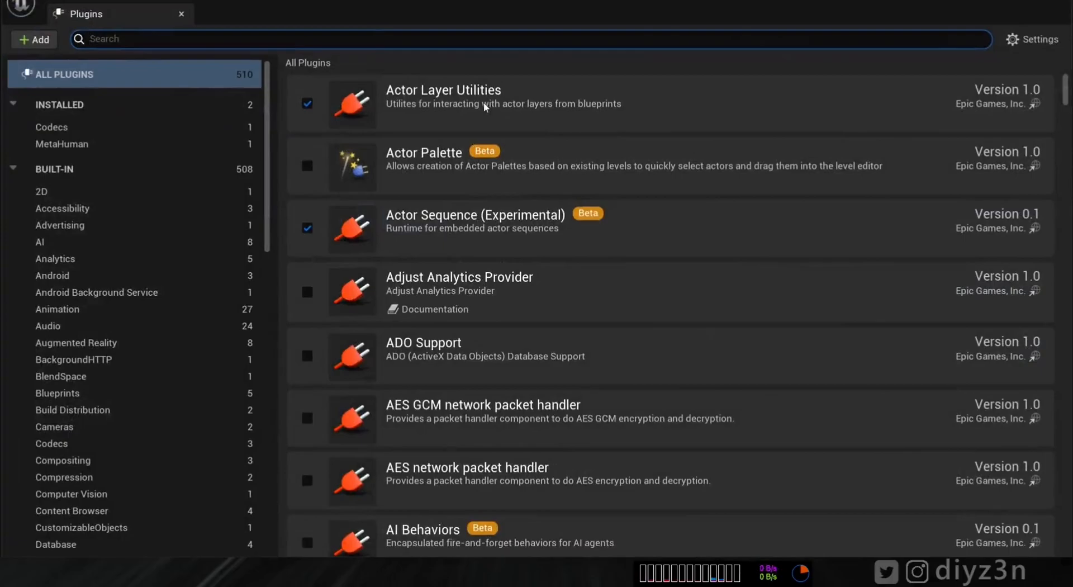
# - Enable the Movie Render Queue Additional Render Passes plugin and restart the editor
pyautogui.click(365, 41)
pyautogui.write('pass')
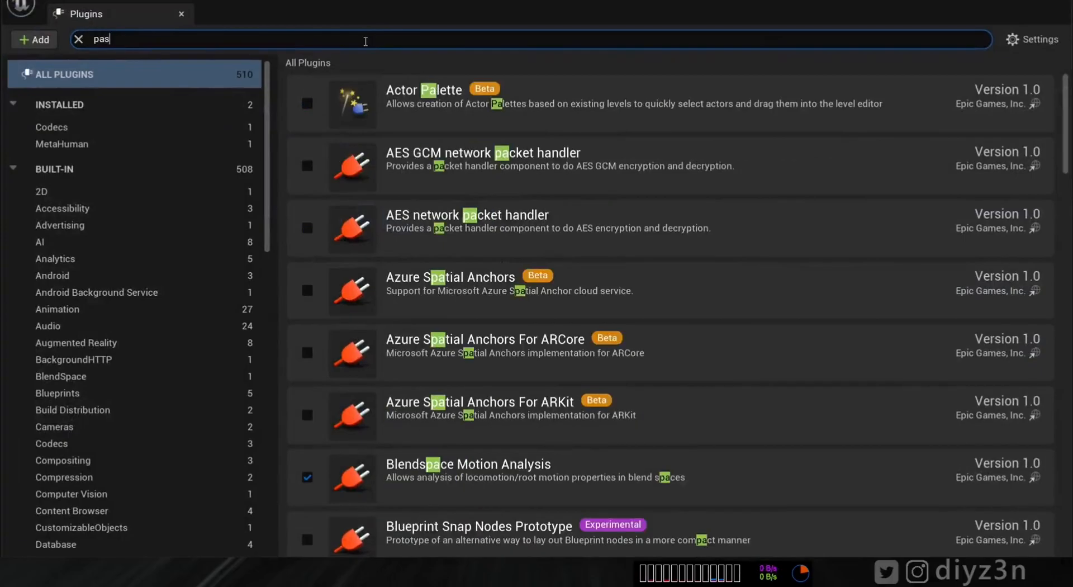
pyautogui.click(306, 109)
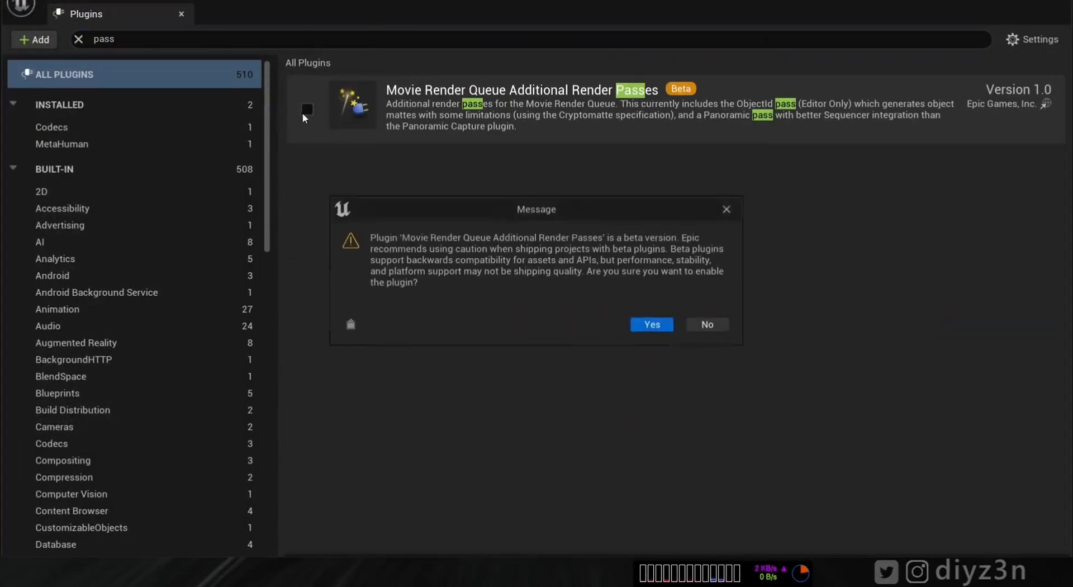
pyautogui.click(651, 324)
pyautogui.click(1009, 526)
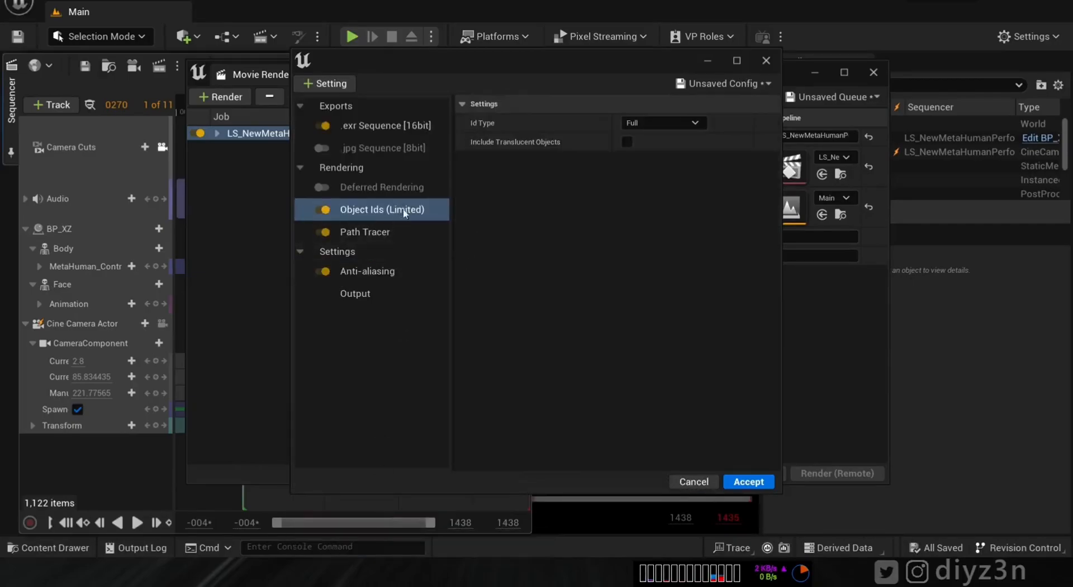
# - Accept the job with the Object Ids (Limited) pass and render locally
pyautogui.click(370, 128)
pyautogui.click(749, 481)
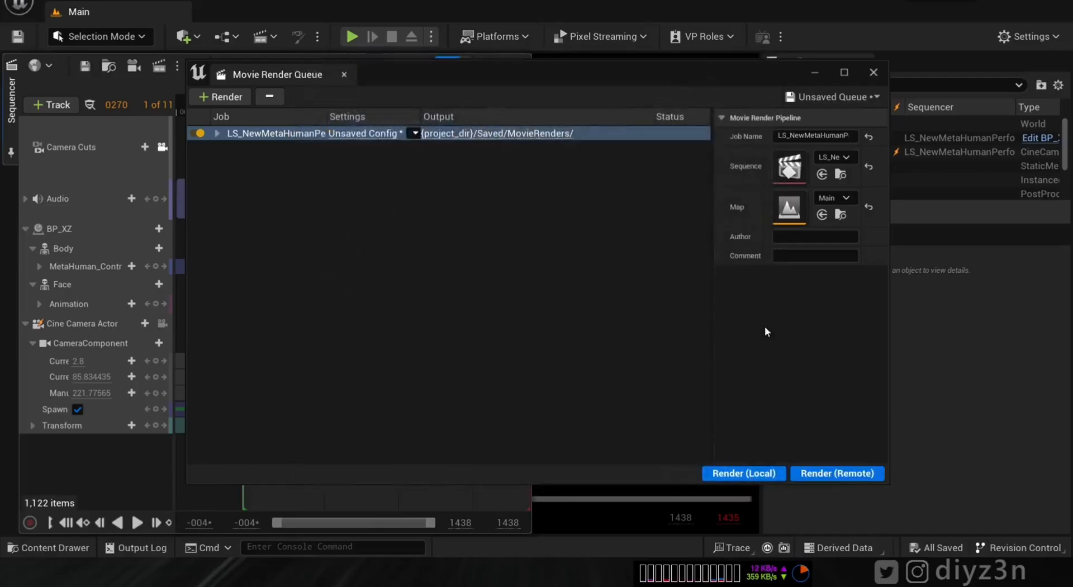
pyautogui.click(756, 472)
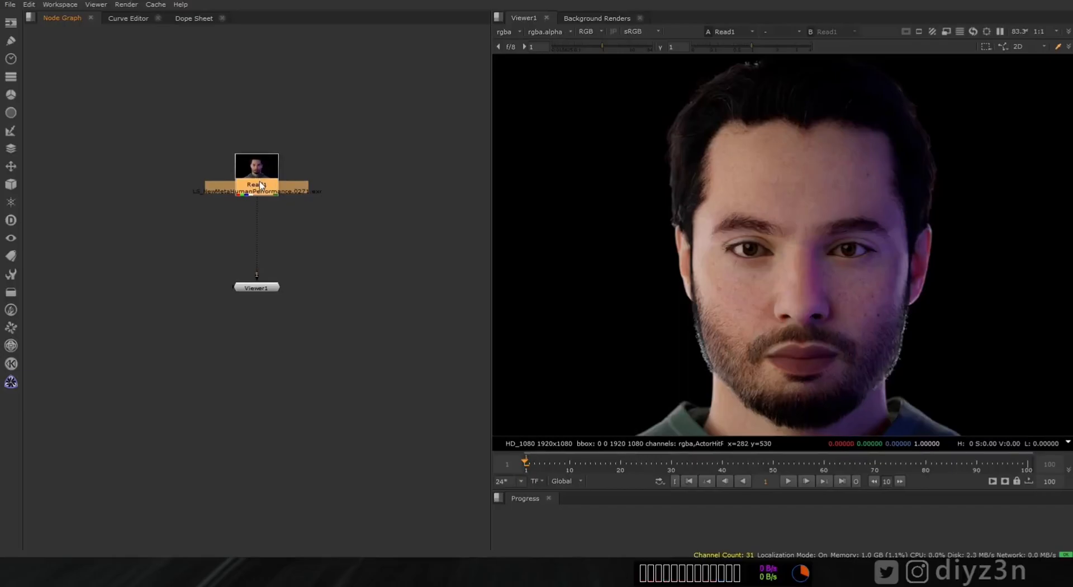
# - View the ActorHitProxyMask01 and ActorHitProxyMask02 layers, then return to rgba
pyautogui.moveTo(261, 185); pyautogui.dragTo(265, 185)
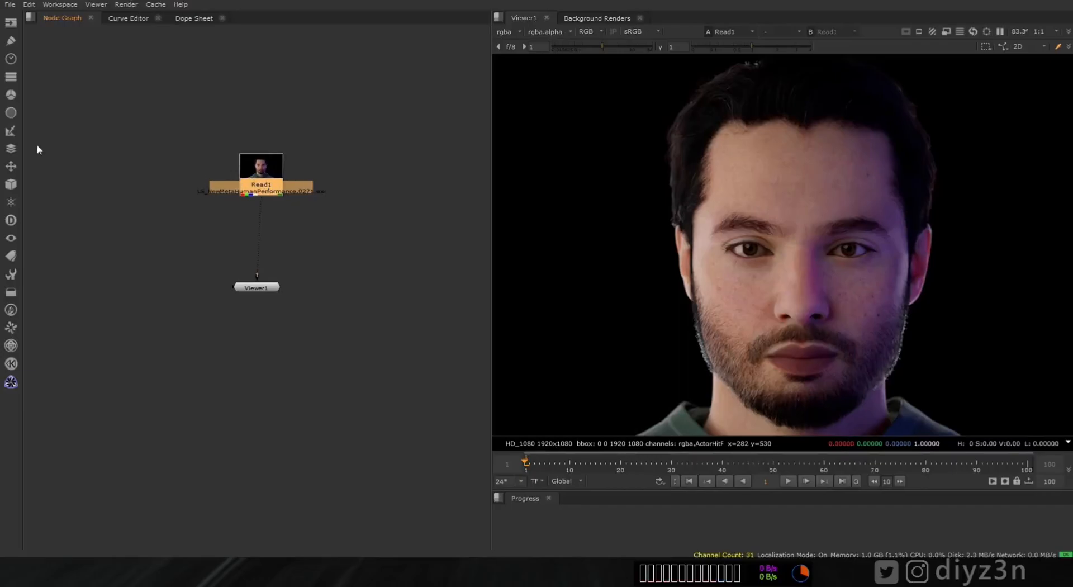
pyautogui.scroll(-2, 1051, 268)
pyautogui.click(505, 31)
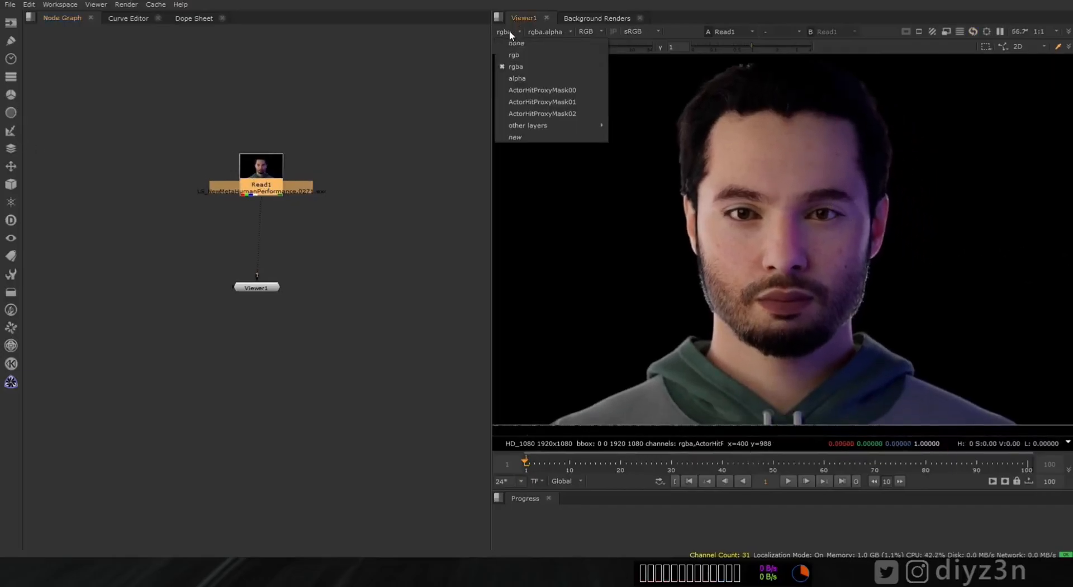
pyautogui.click(538, 101)
pyautogui.click(508, 26)
pyautogui.click(515, 34)
pyautogui.click(515, 34)
pyautogui.click(531, 113)
pyautogui.click(531, 31)
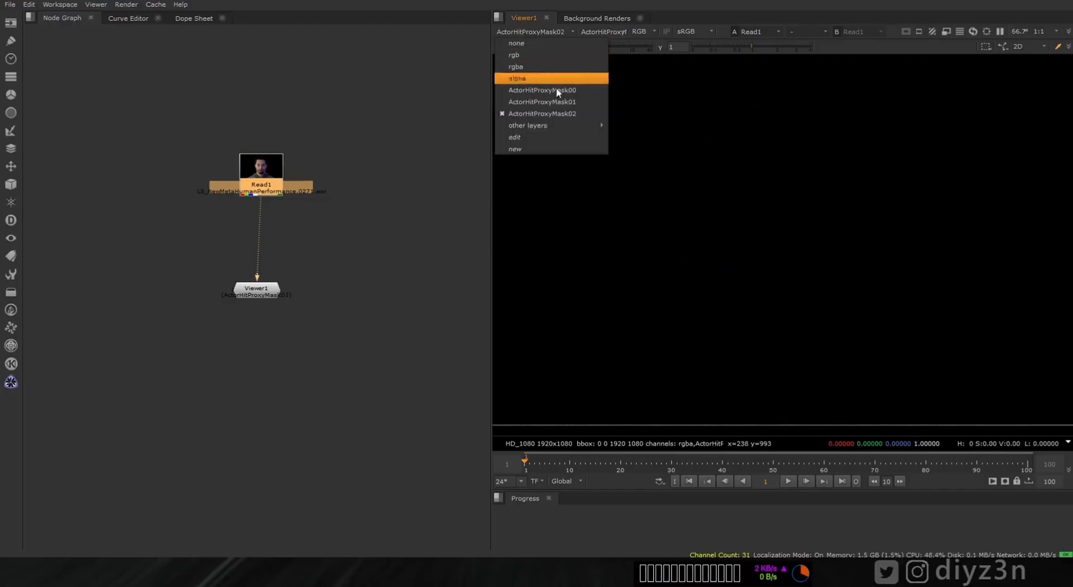
pyautogui.click(536, 67)
pyautogui.click(11, 382)
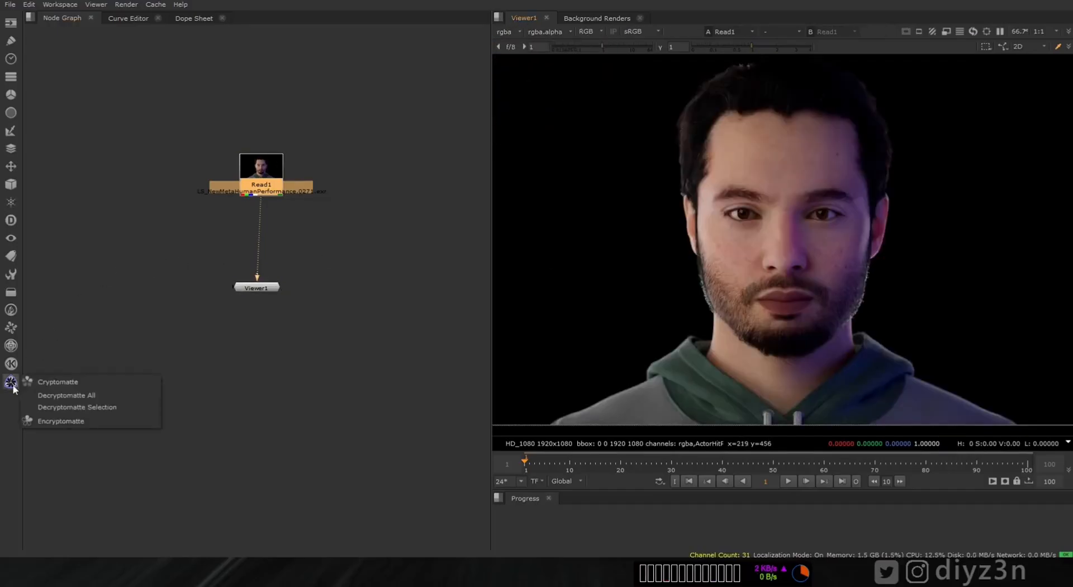
# - Add a Cryptomatte node after Read1 and pick face, eyebrows, mustache, both eyes, beard and hair
pyautogui.click(51, 383)
pyautogui.click(363, 188)
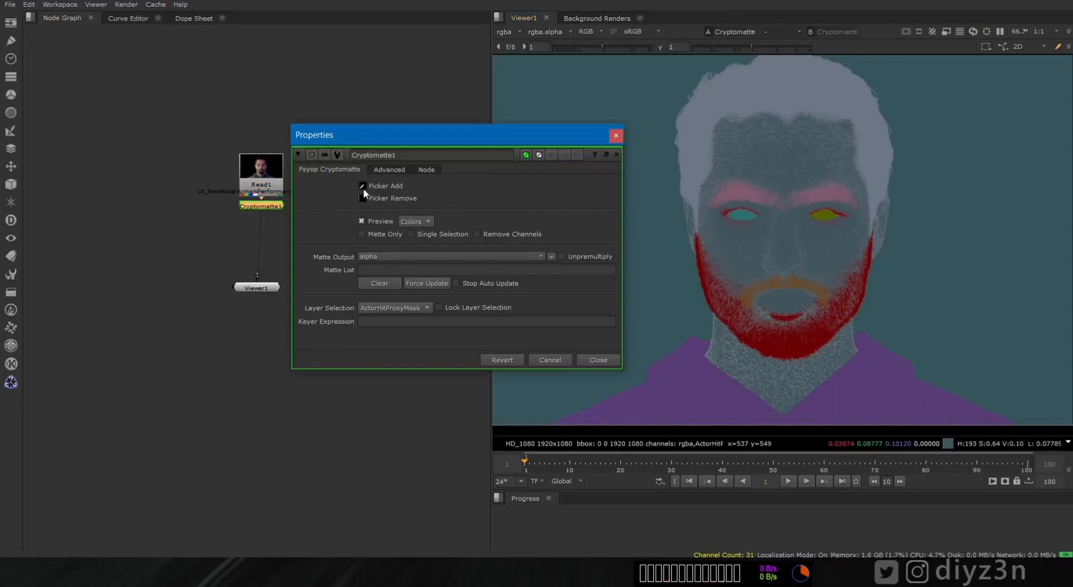
pyautogui.keyDown('ctrl'); pyautogui.moveTo(818, 170); pyautogui.dragTo(796, 276); pyautogui.keyUp('ctrl')
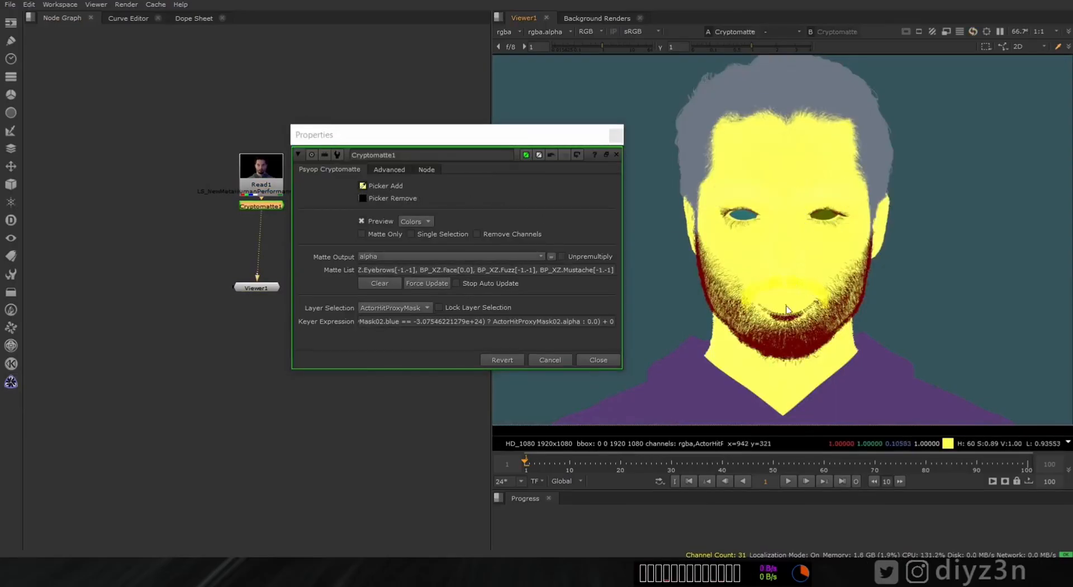
pyautogui.keyDown('ctrl'); pyautogui.click(827, 216); pyautogui.keyUp('ctrl')
pyautogui.keyDown('ctrl'); pyautogui.click(733, 216); pyautogui.keyUp('ctrl')
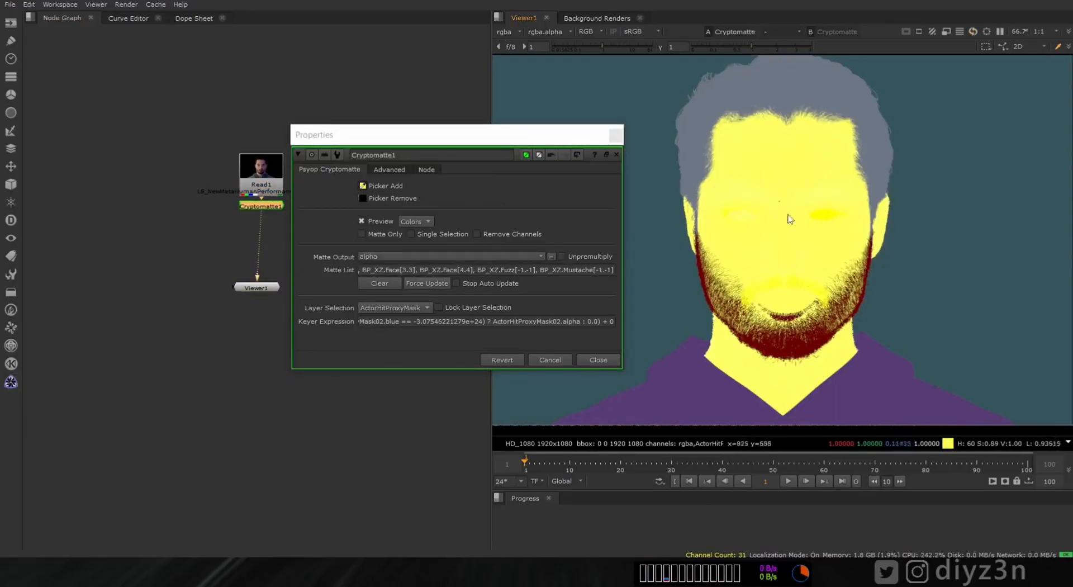
pyautogui.keyDown('ctrl'); pyautogui.click(781, 313); pyautogui.keyUp('ctrl')
pyautogui.keyDown('ctrl'); pyautogui.click(863, 137); pyautogui.keyUp('ctrl')
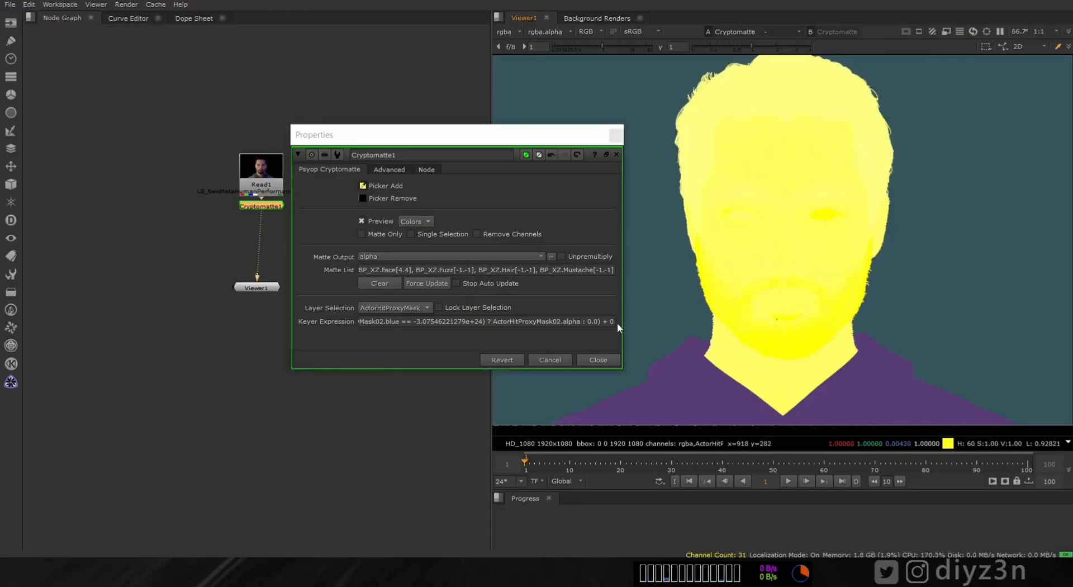
# - Turn off the Cryptomatte1 matte colour preview
pyautogui.click(590, 358)
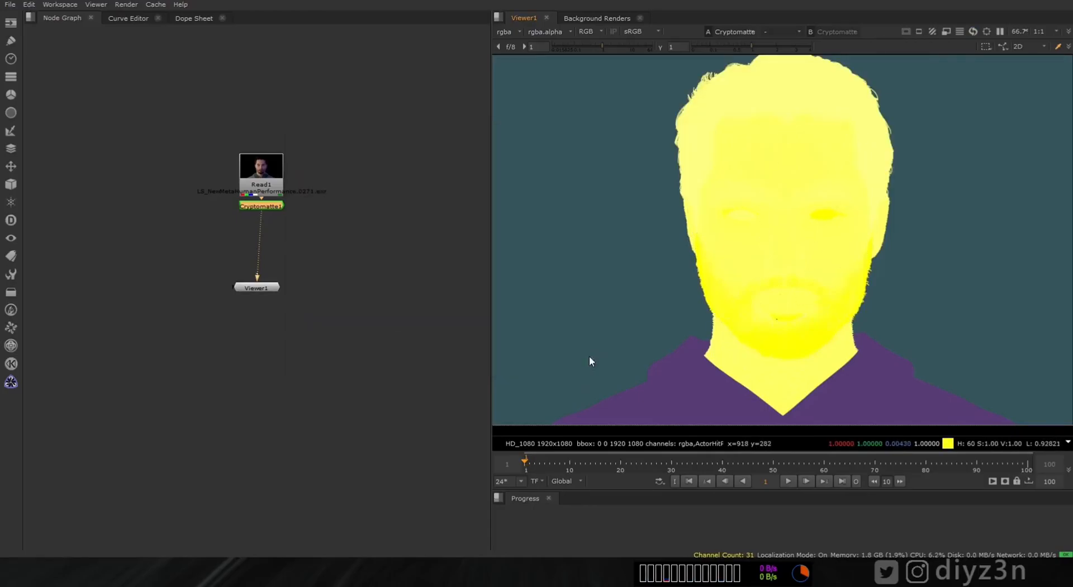
pyautogui.doubleClick(272, 206)
pyautogui.click(361, 221)
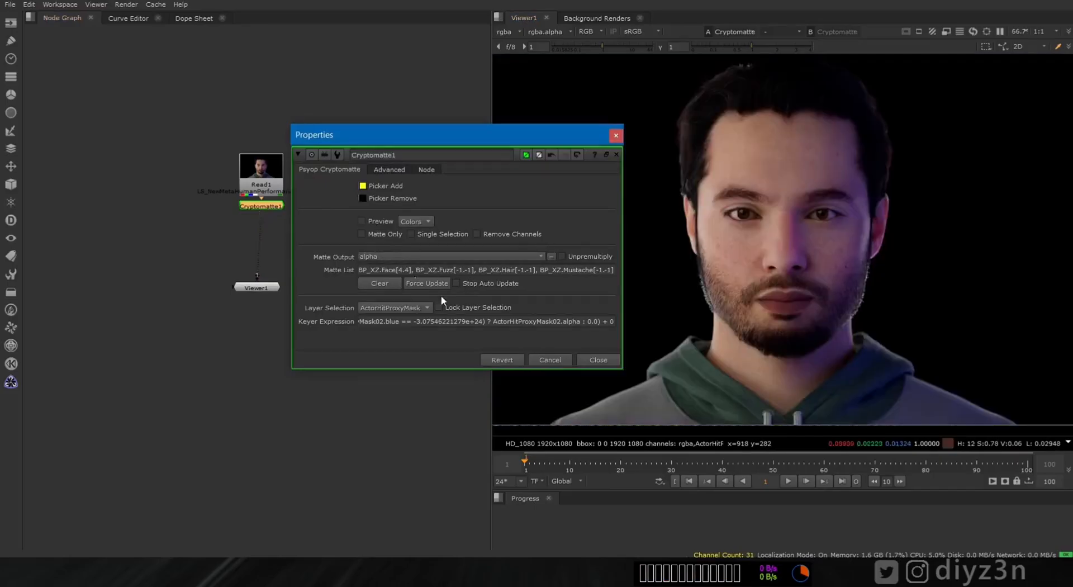
pyautogui.click(595, 361)
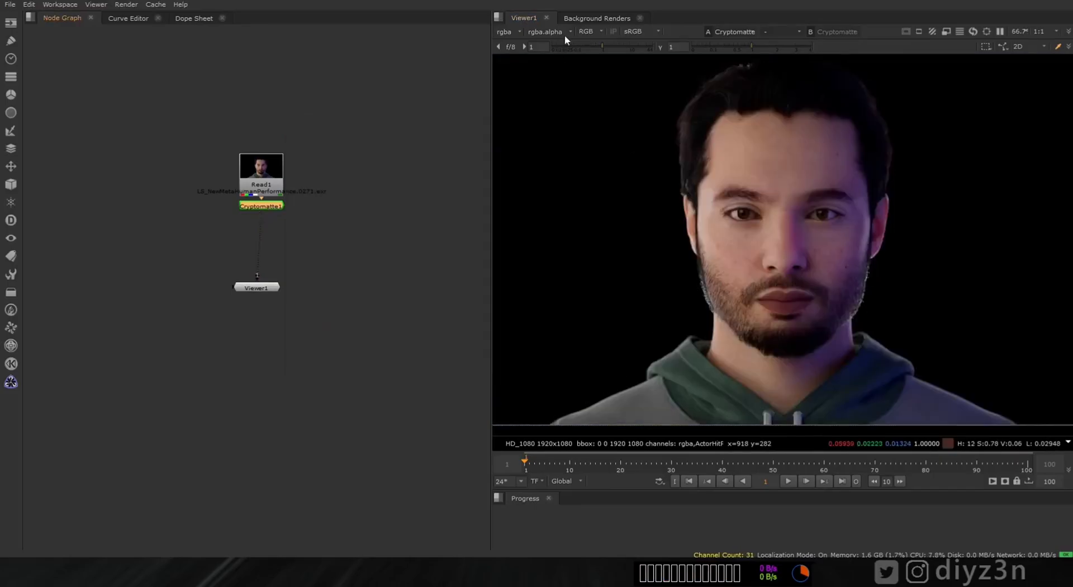
# - Inspect the head's alpha matte in the viewer, then return to the rgba image
pyautogui.click(510, 33)
pyautogui.click(523, 79)
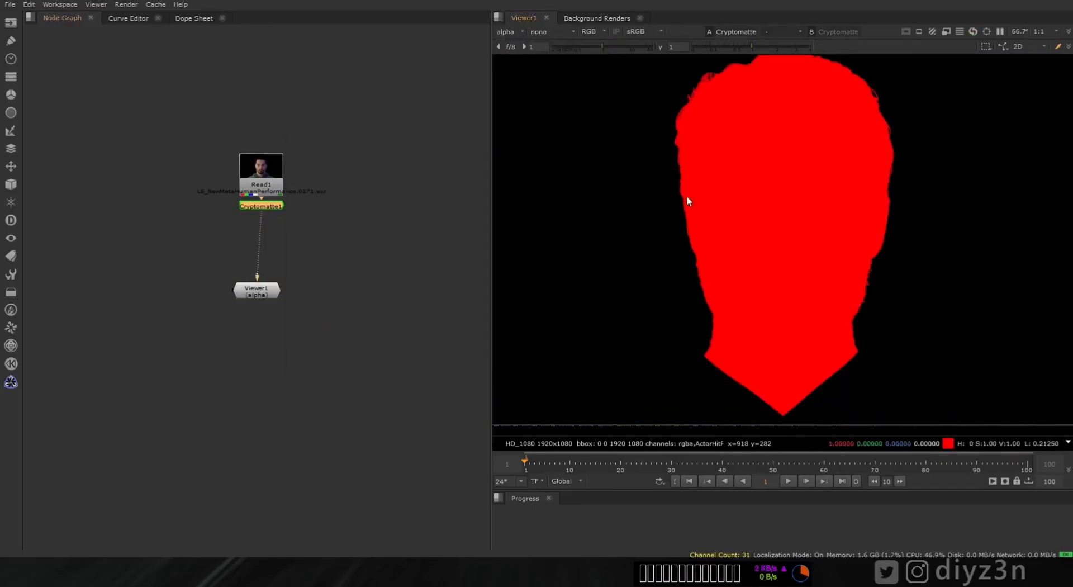
pyautogui.click(508, 32)
pyautogui.click(571, 67)
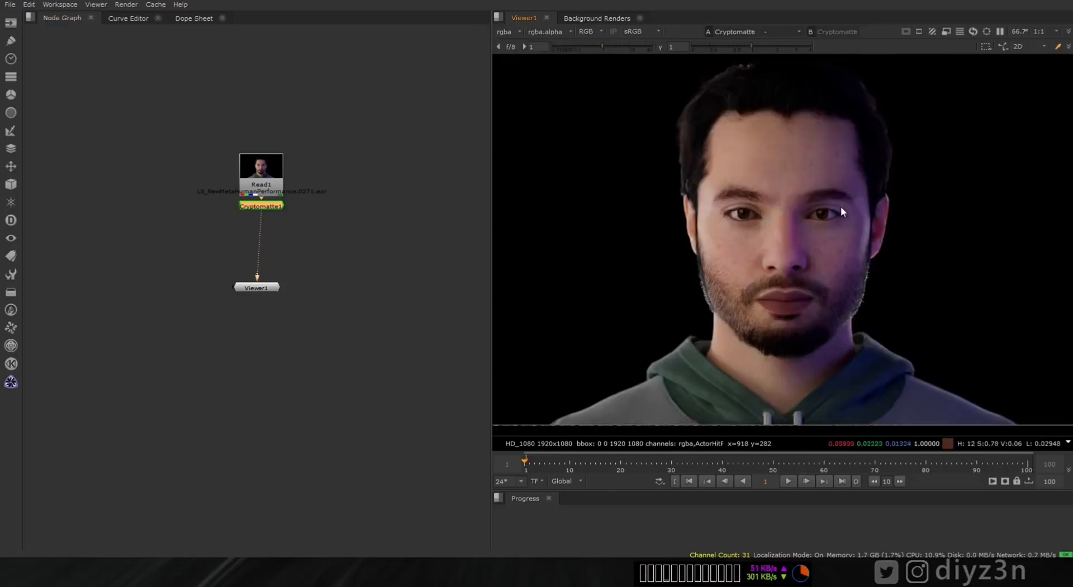
pyautogui.doubleClick(277, 206)
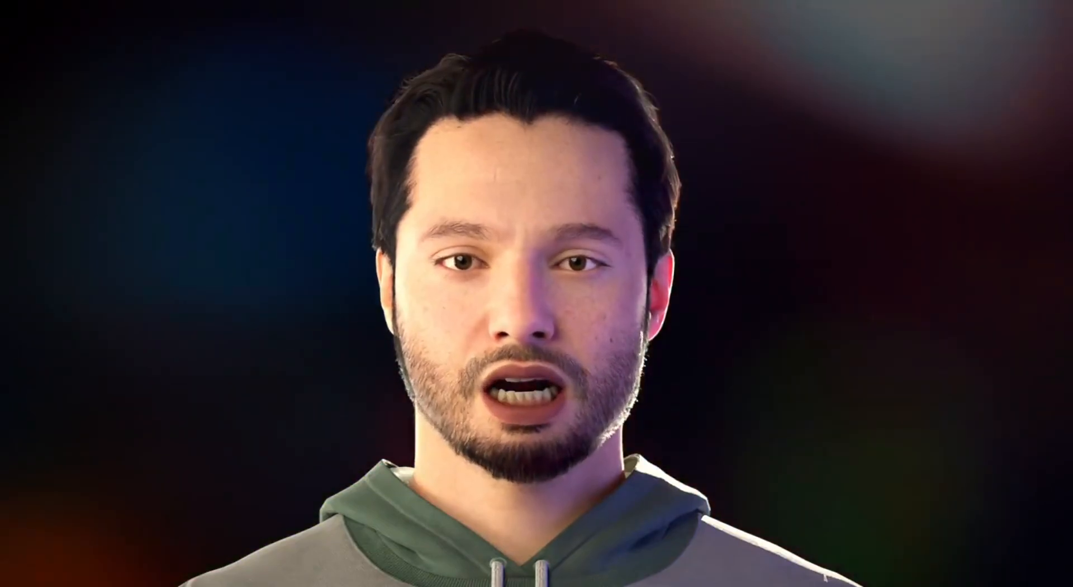